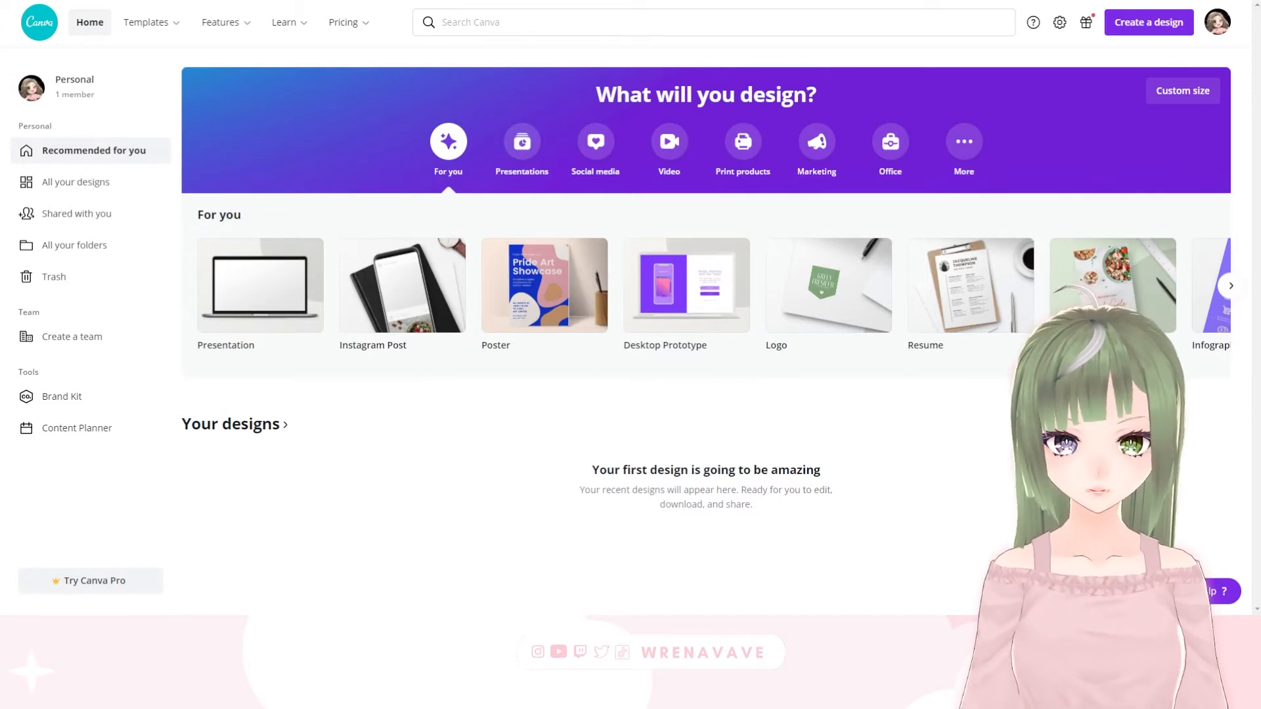
Search for twitch overlays and open the Purple and Pink Clouds Gamer Girl template from the Twitch Overlay results
click(510, 21)
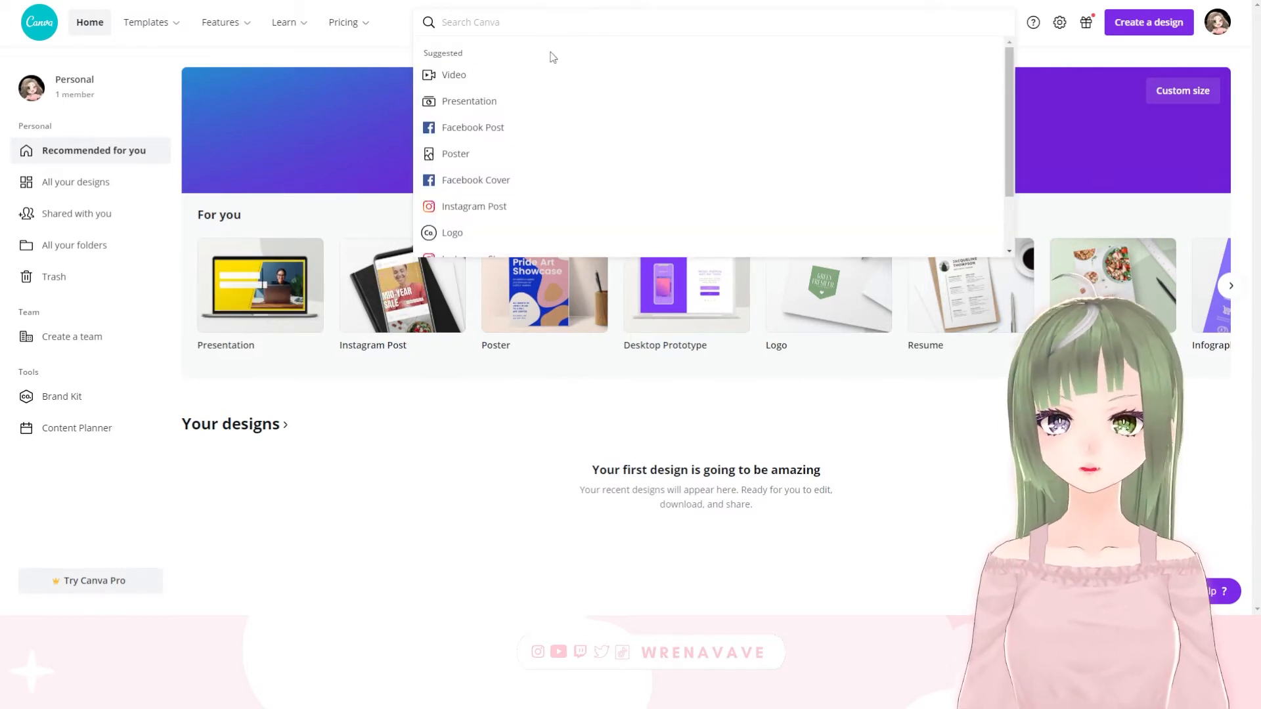
text(twitch overlays)
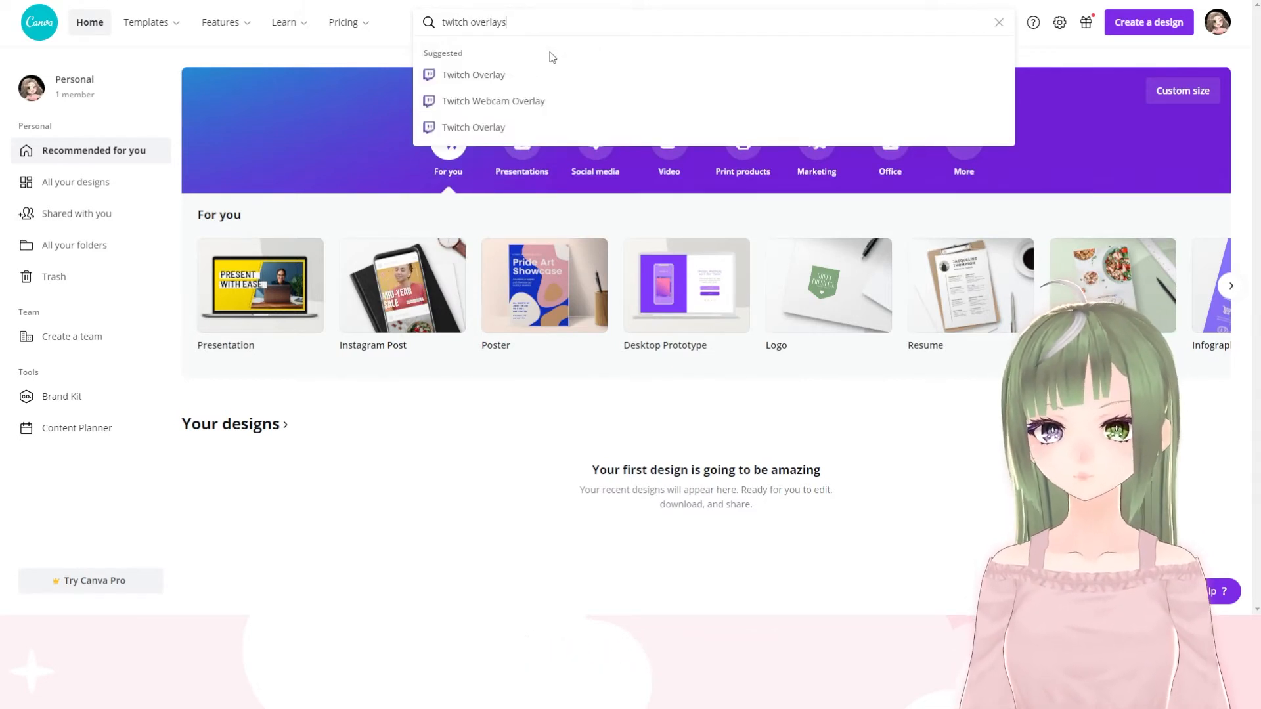
click(474, 78)
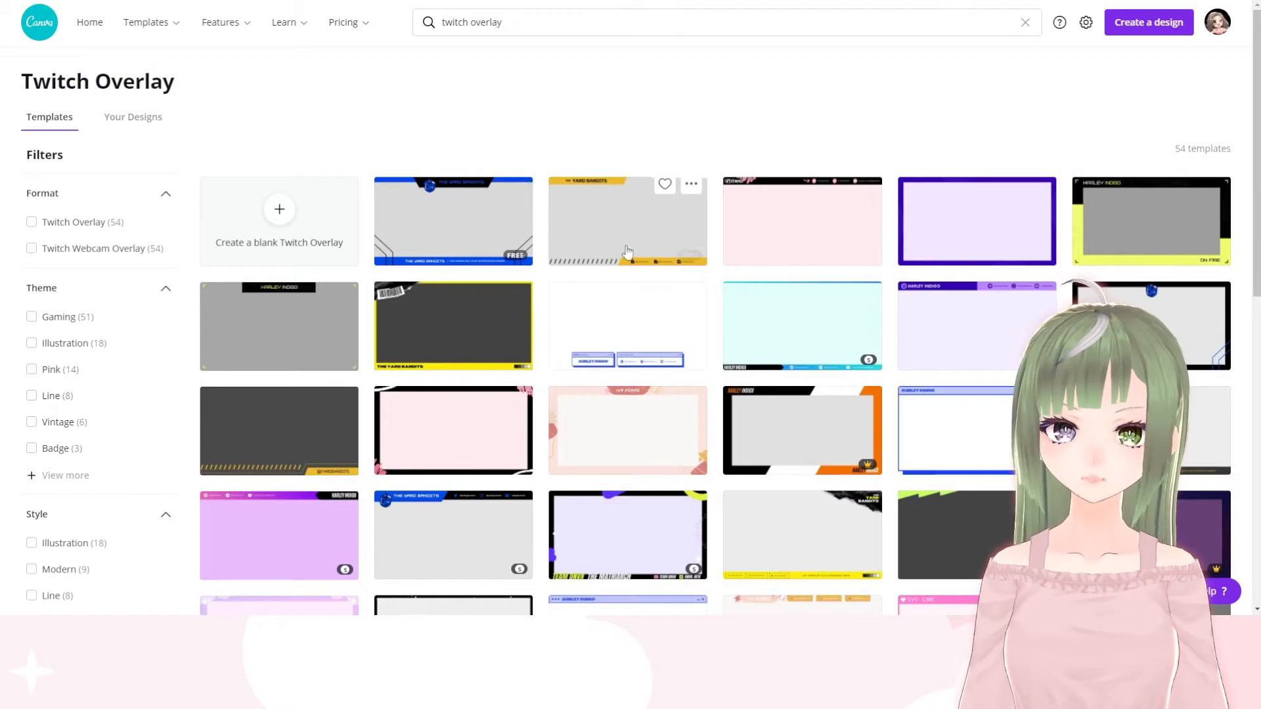
scroll(484, 357, down, 2)
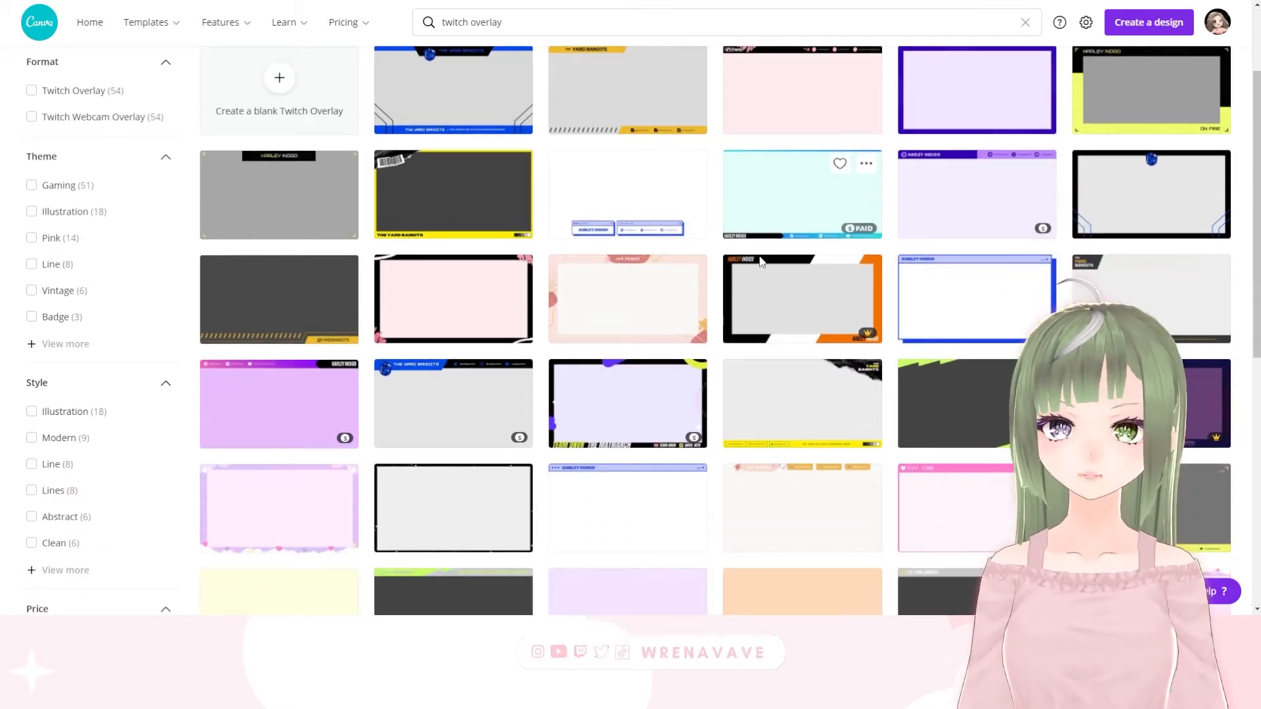
scroll(443, 328, down, 1)
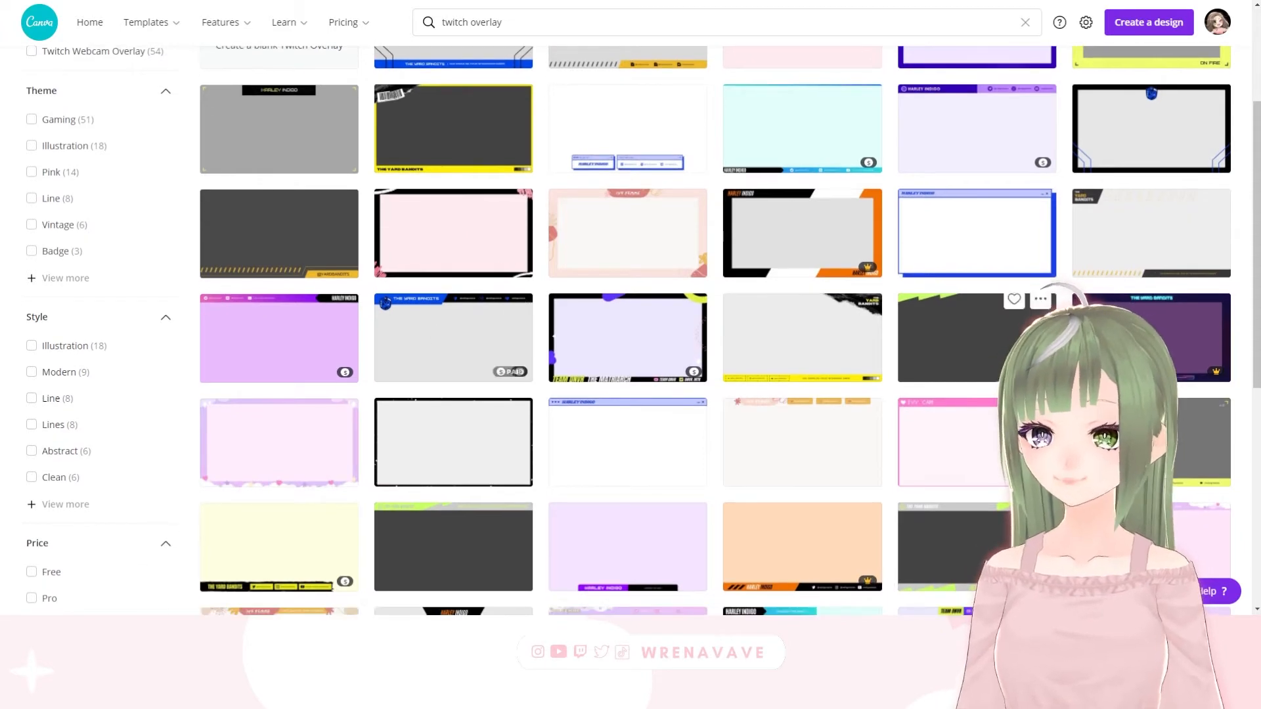
scroll(927, 272, down, 1)
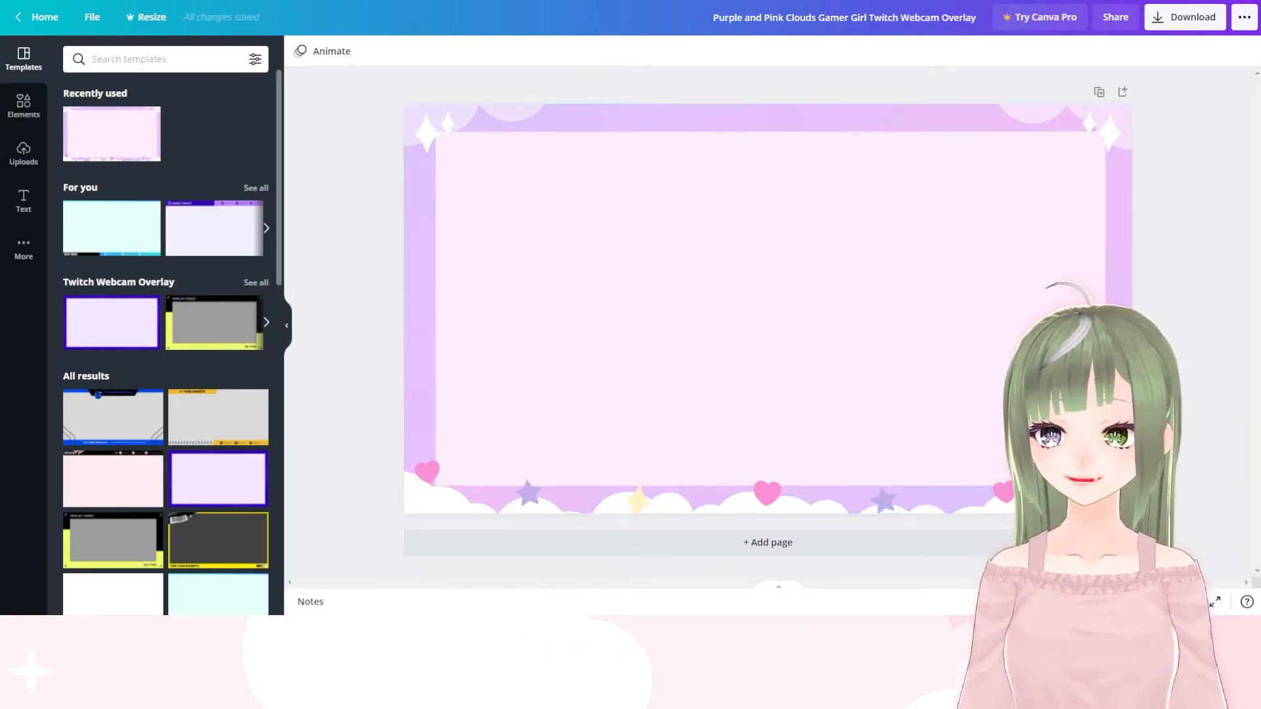
Return to the home page and move the Purple and Pink Clouds design to the trash
click(18, 22)
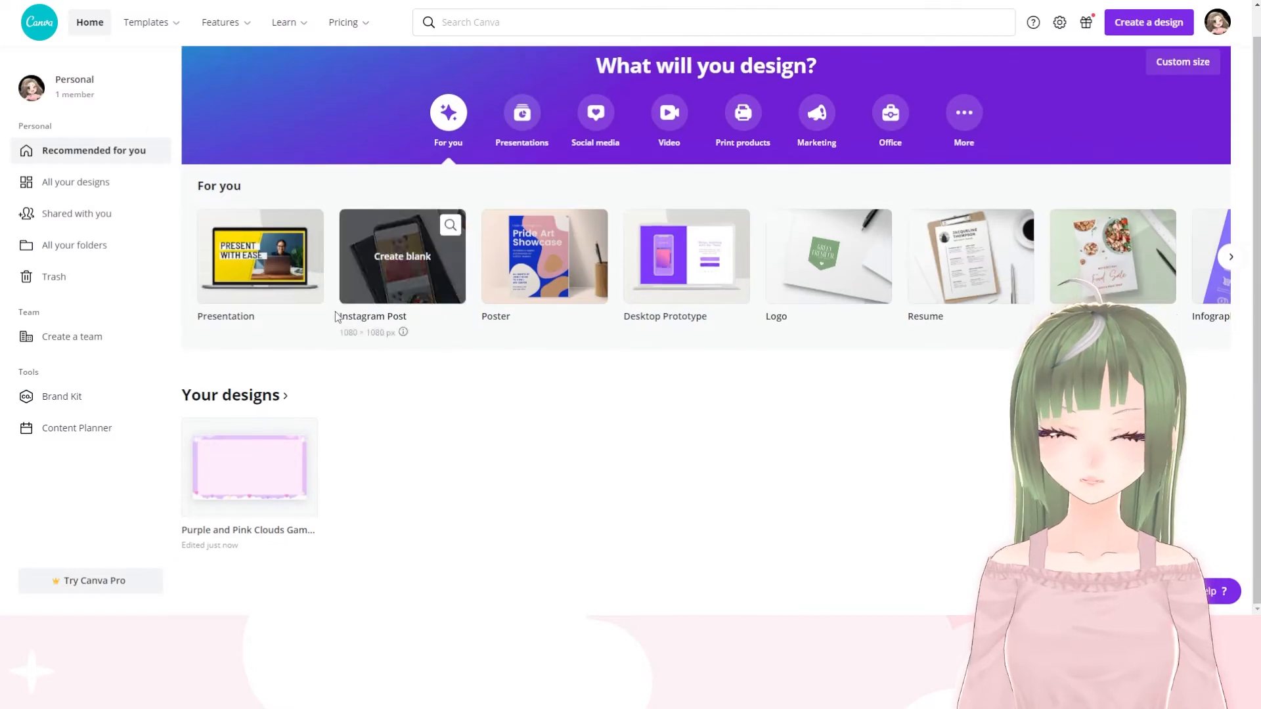
click(304, 433)
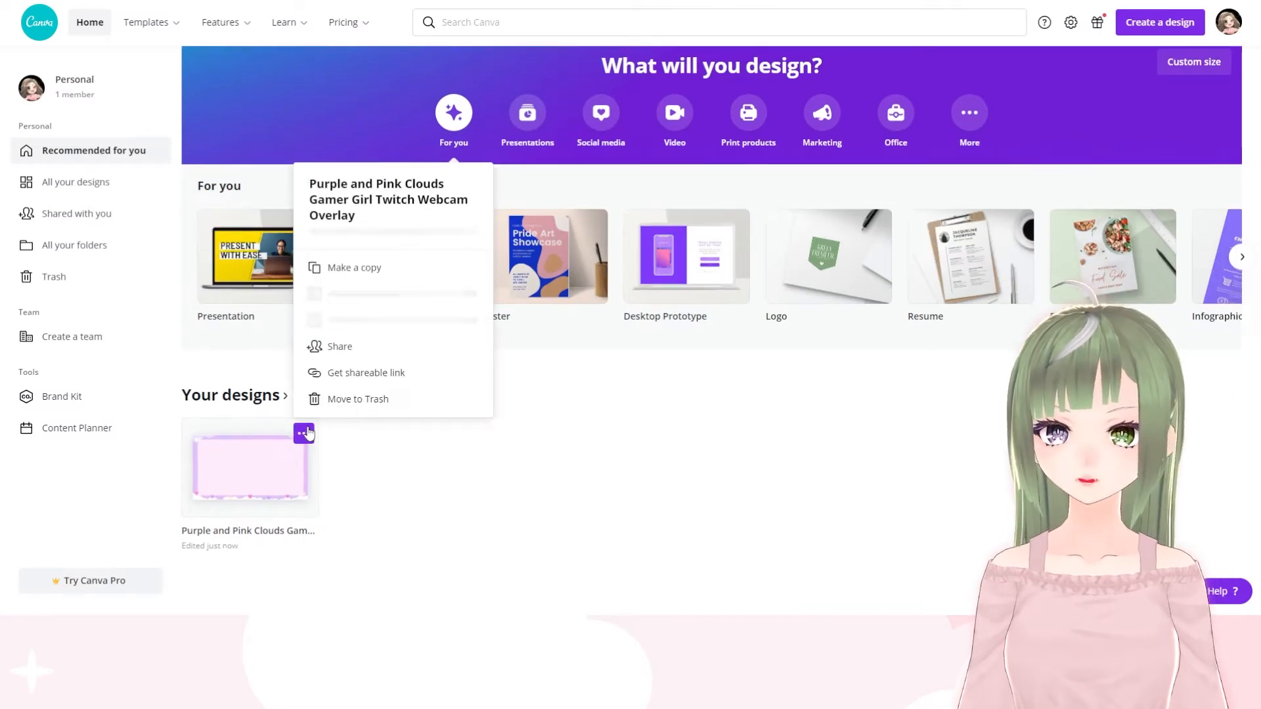
click(366, 401)
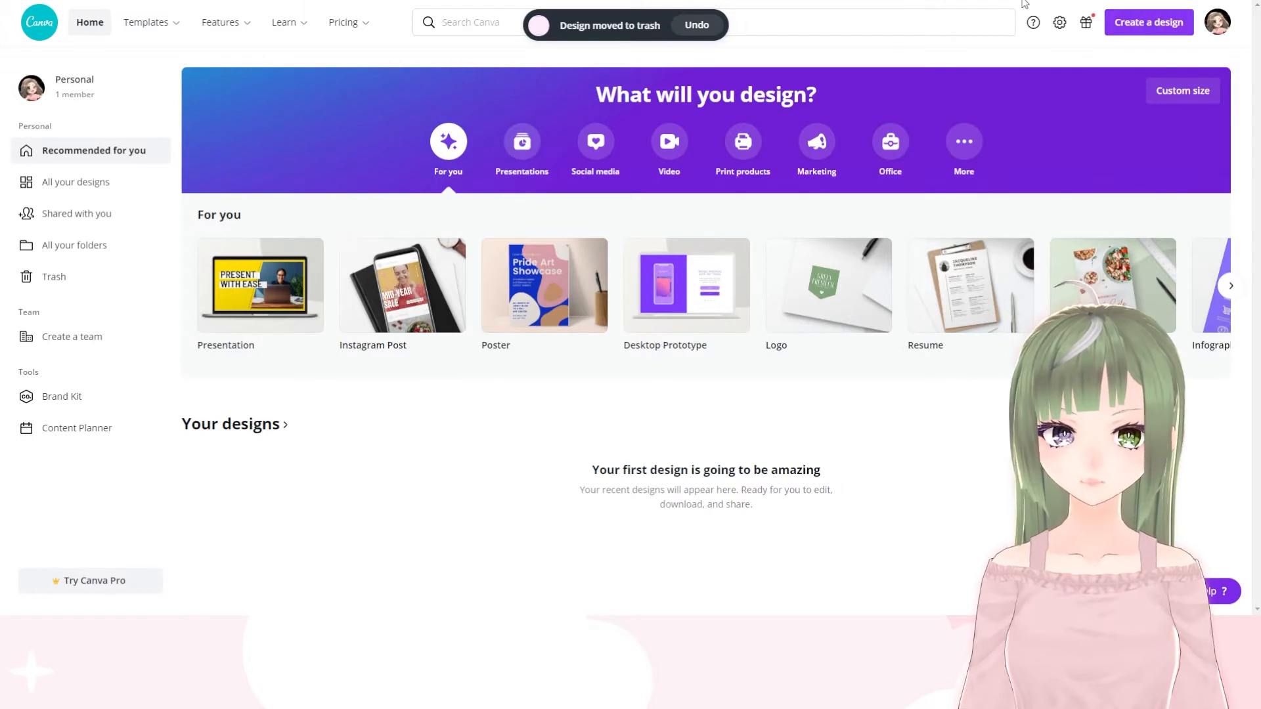
Create a blank 1920 × 1080 px Twitch Overlay design and look through its suggested templates
click(1138, 26)
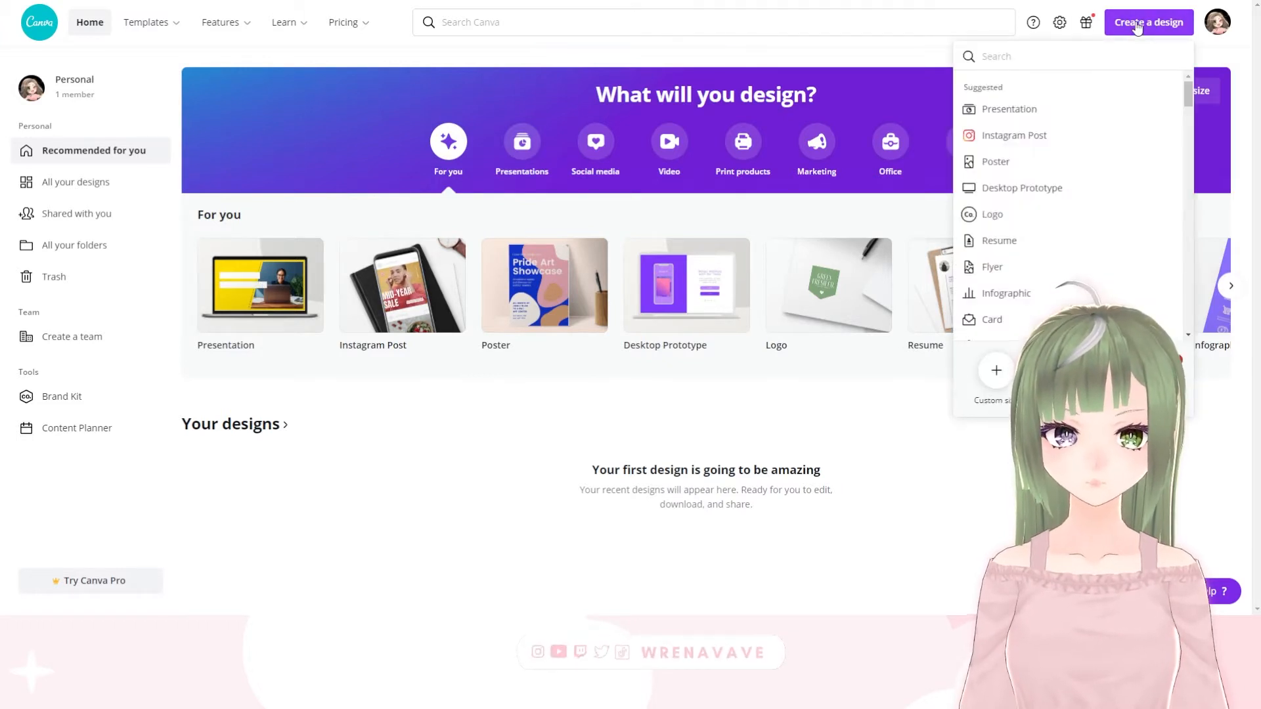
text(twitch)
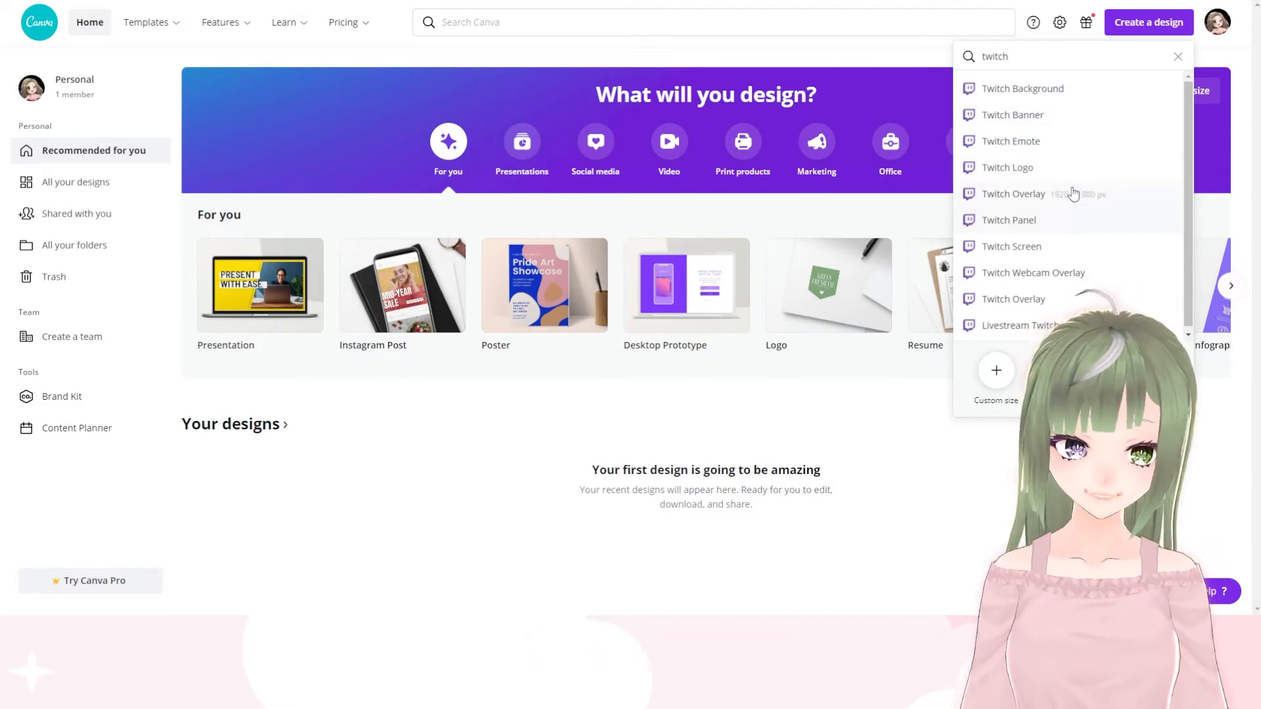
click(1044, 305)
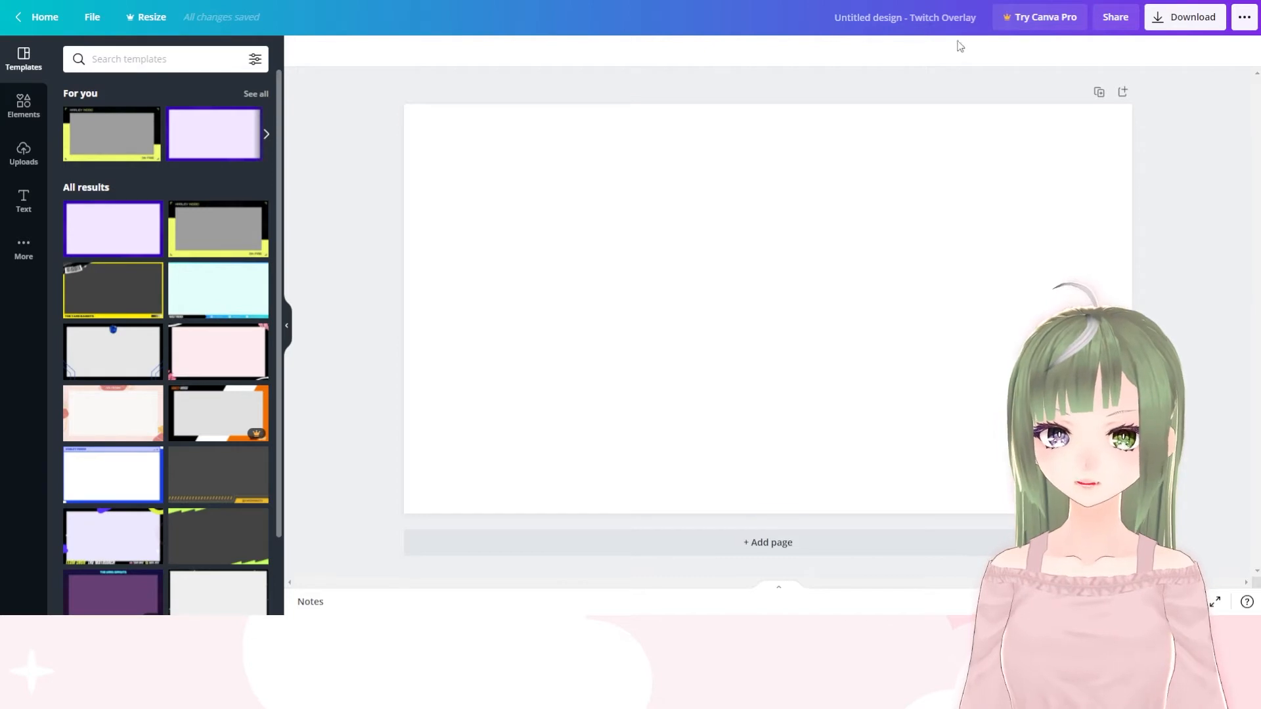
scroll(225, 338, down, 2)
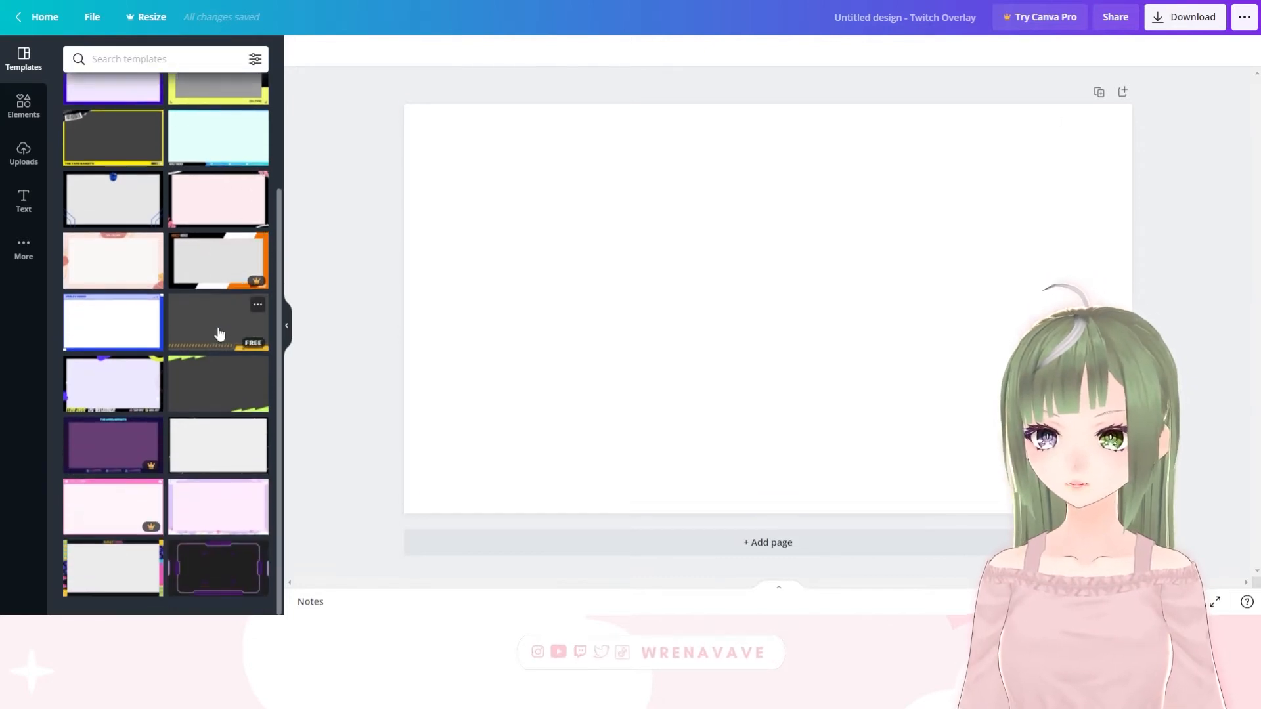
scroll(135, 95, up, 2)
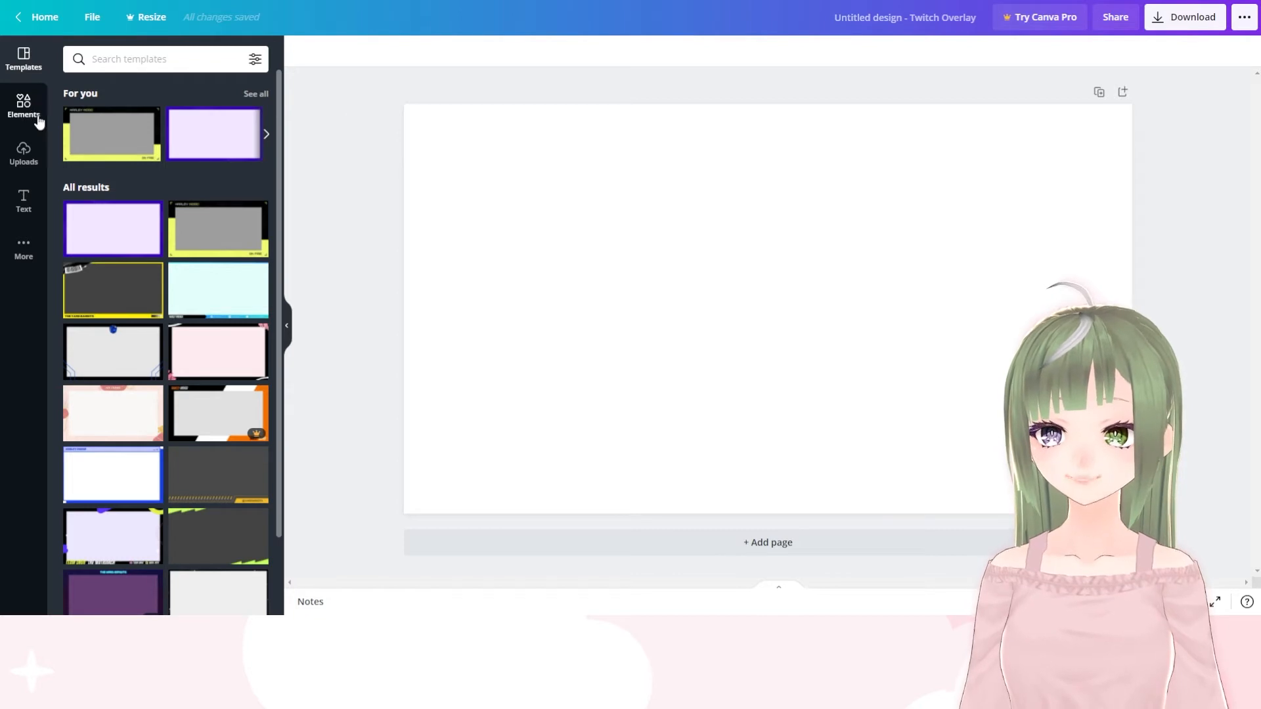
Set the page background to the custom pale green colour #DCE6B4
click(644, 196)
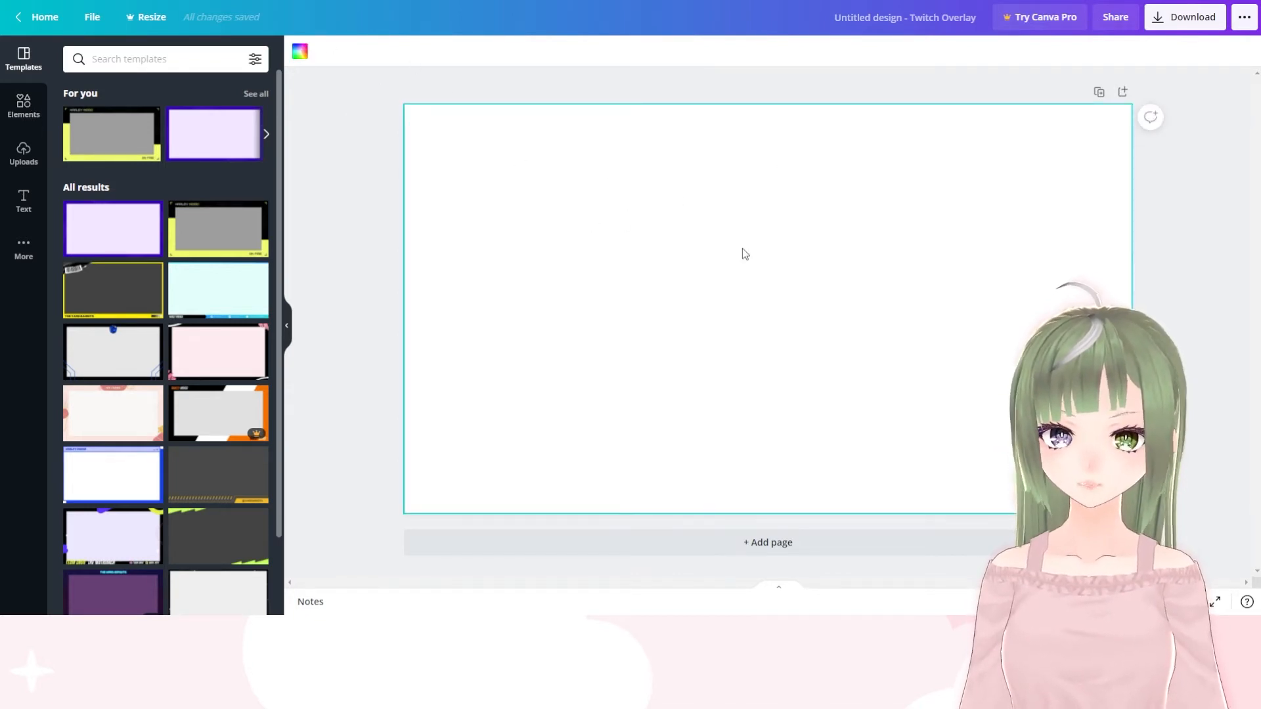
click(300, 55)
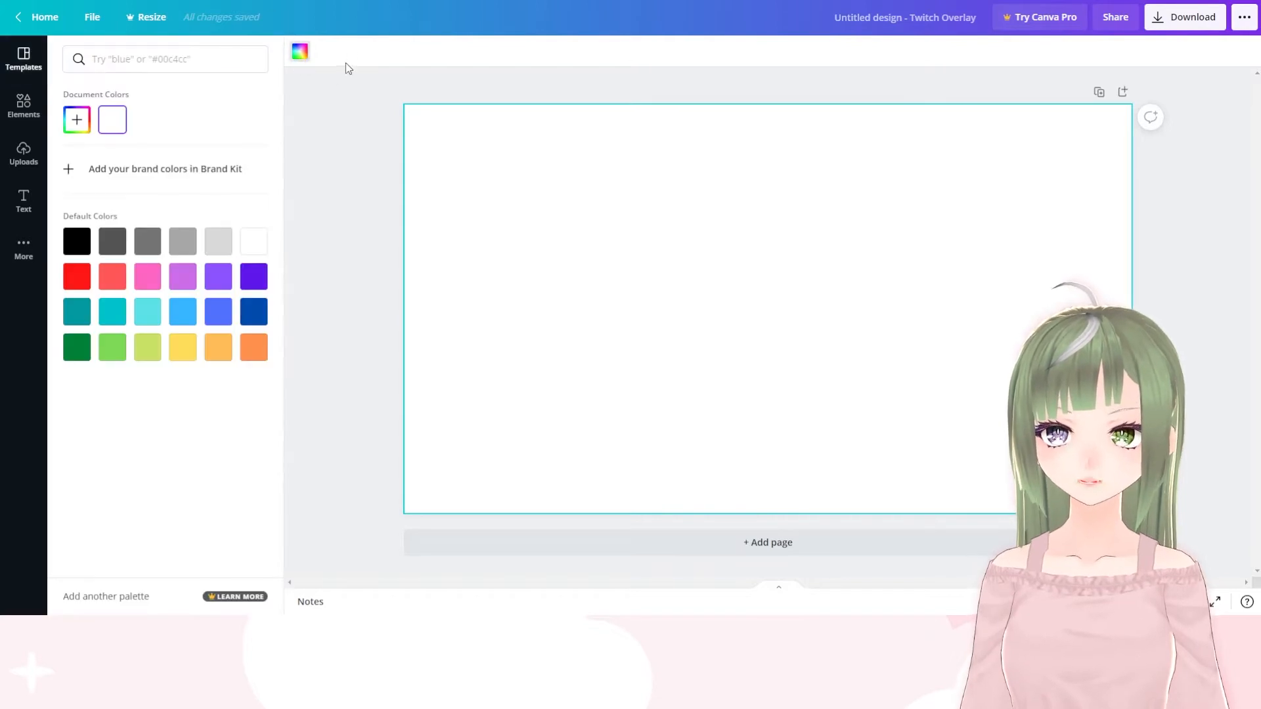
click(147, 347)
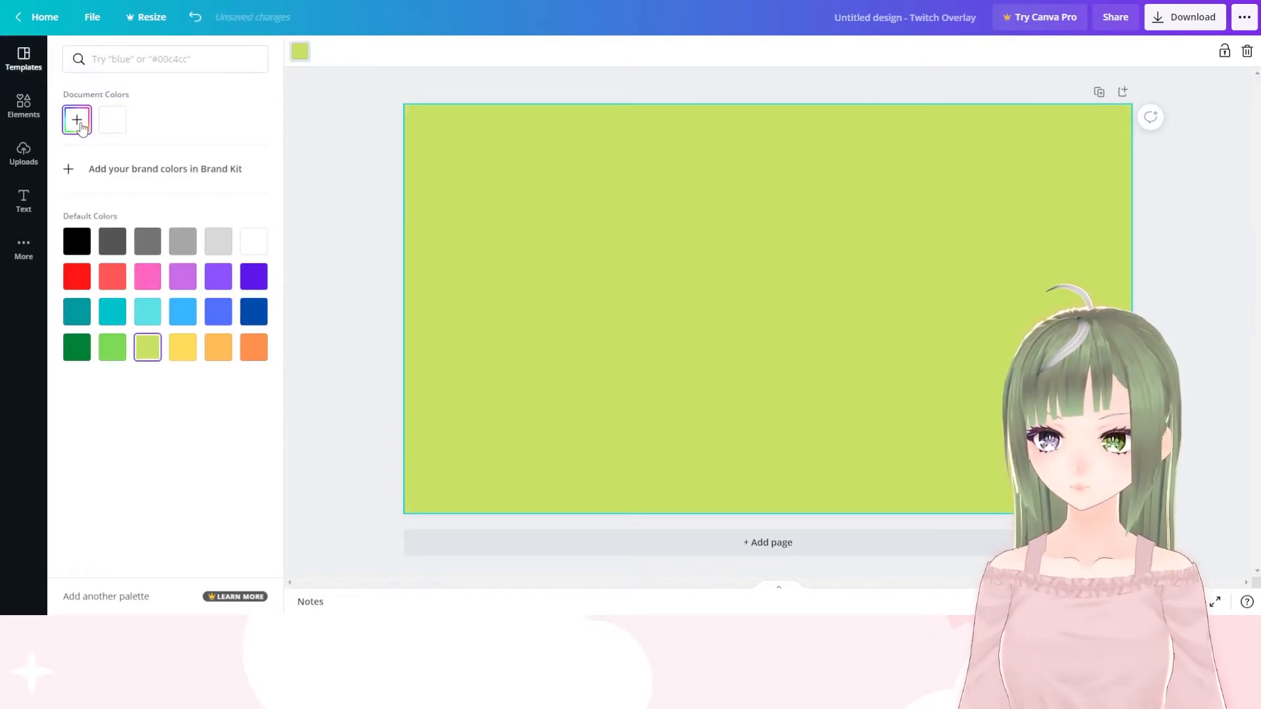
click(80, 125)
click(112, 157)
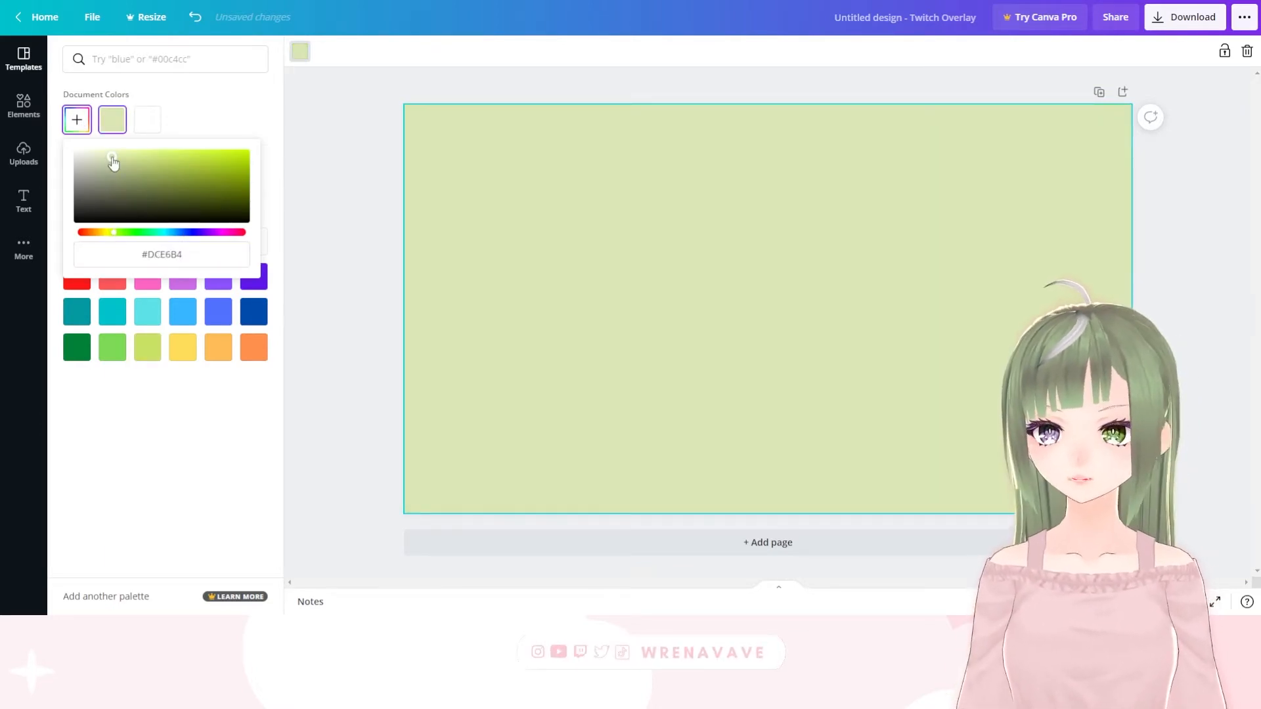
click(342, 210)
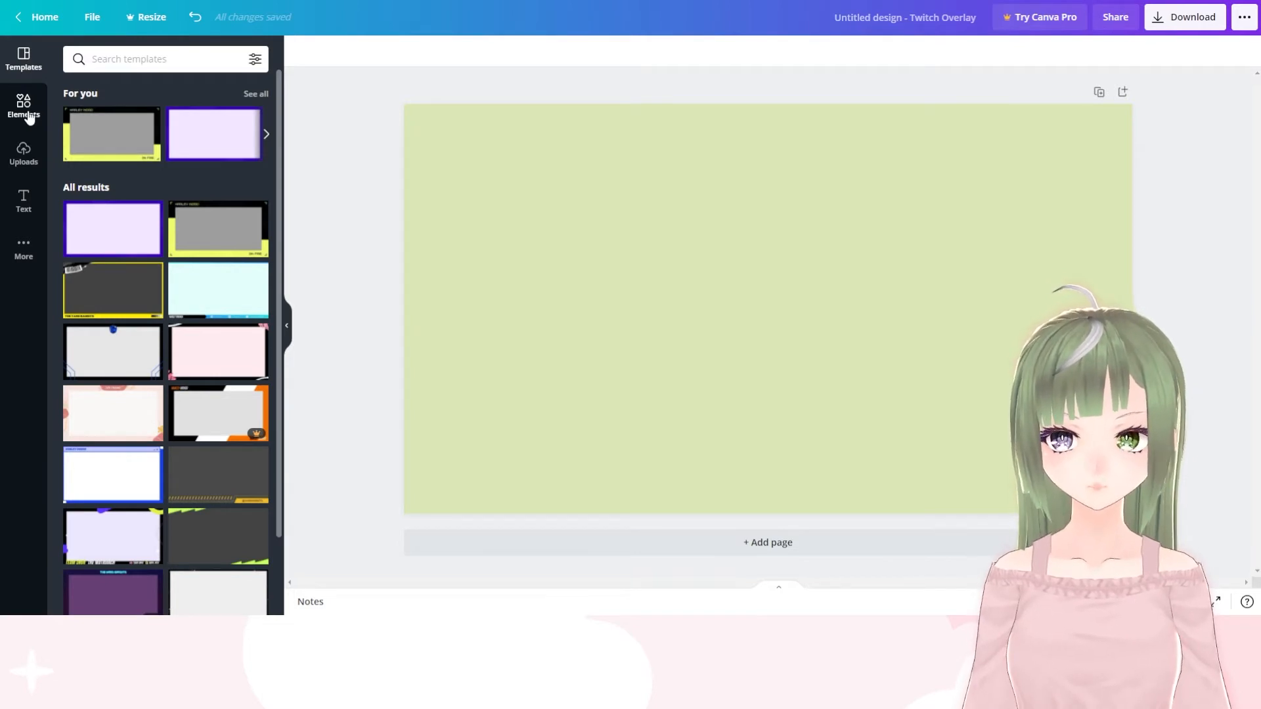
Browse the Background category of the element library
click(26, 98)
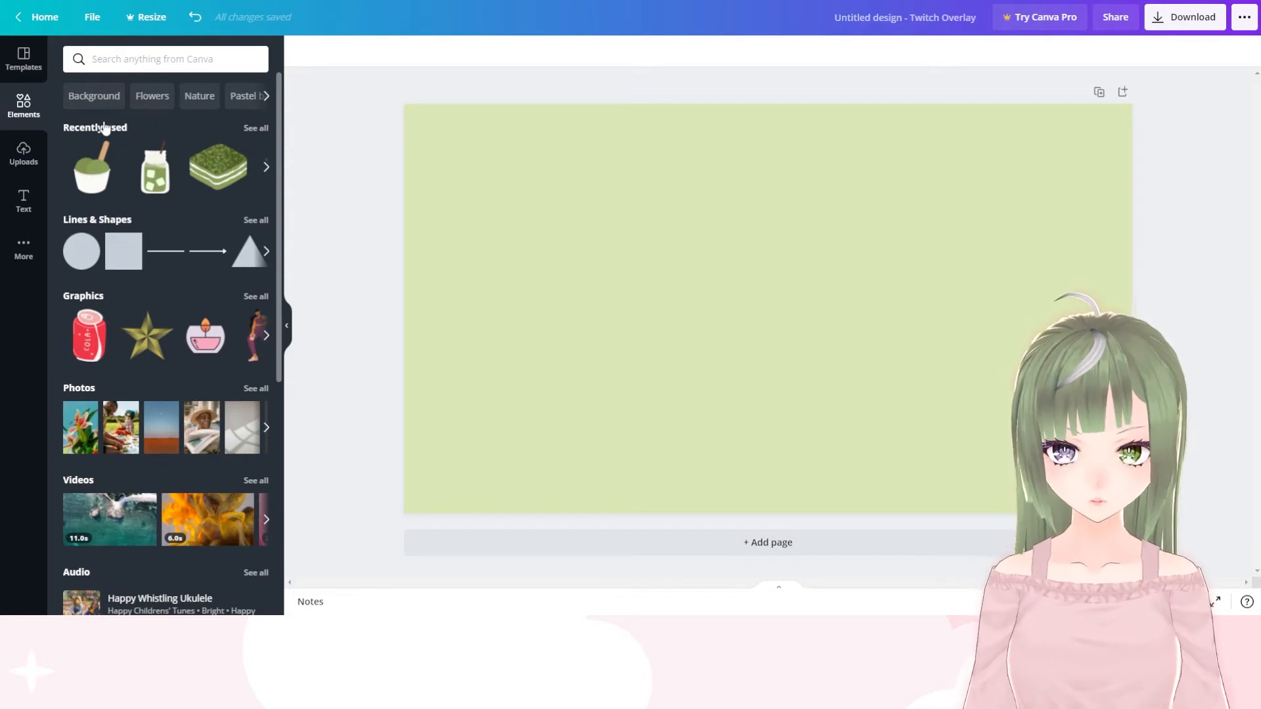
click(89, 100)
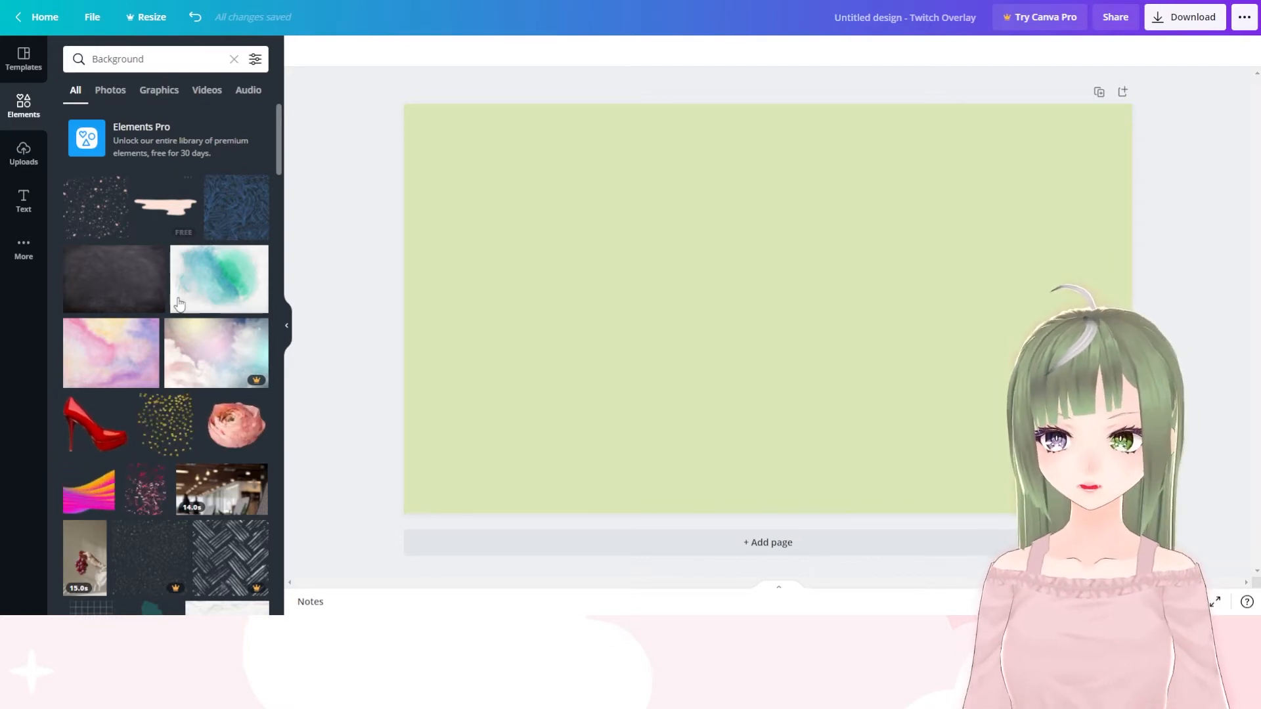
scroll(193, 335, down, 10)
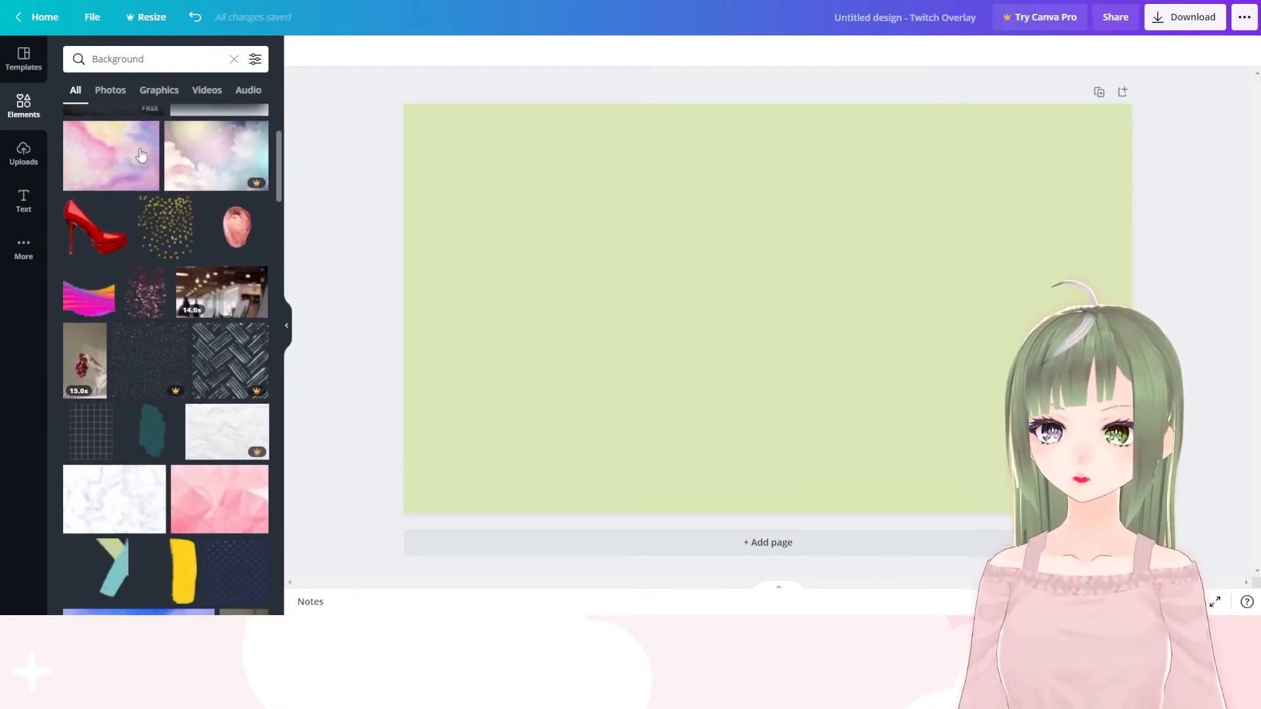
scroll(136, 276, down, 14)
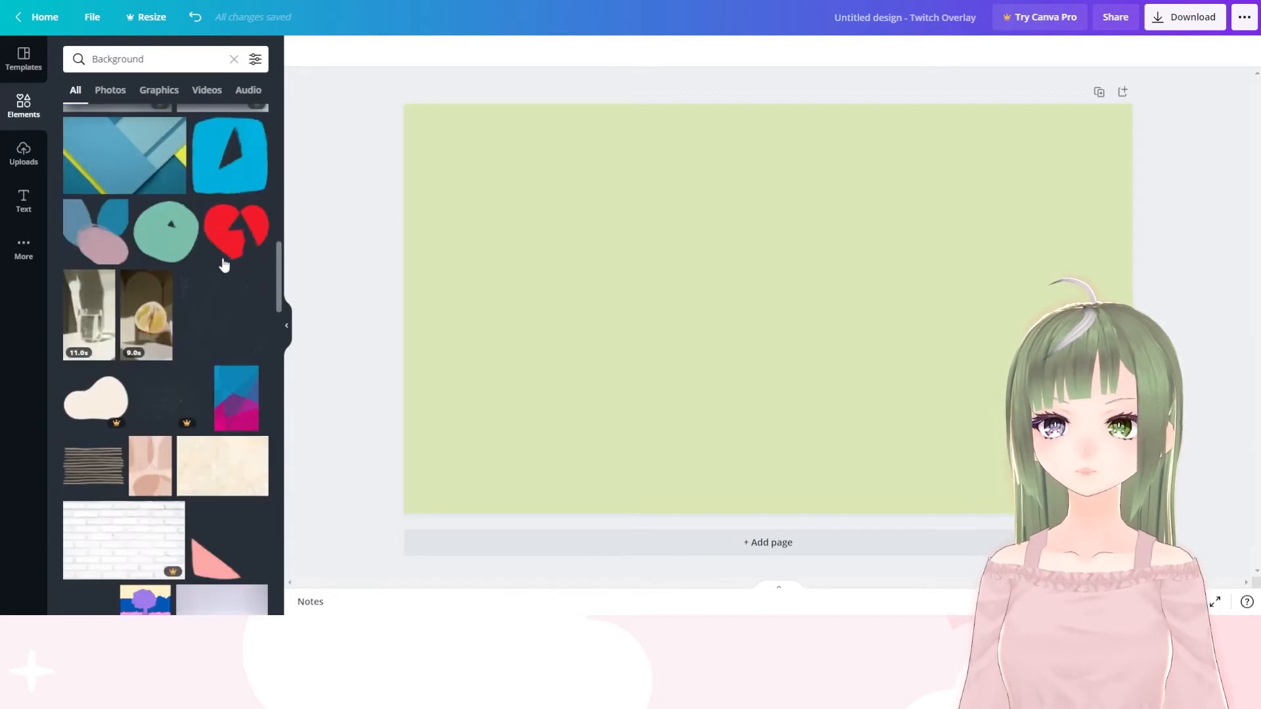
scroll(271, 343, down, 9)
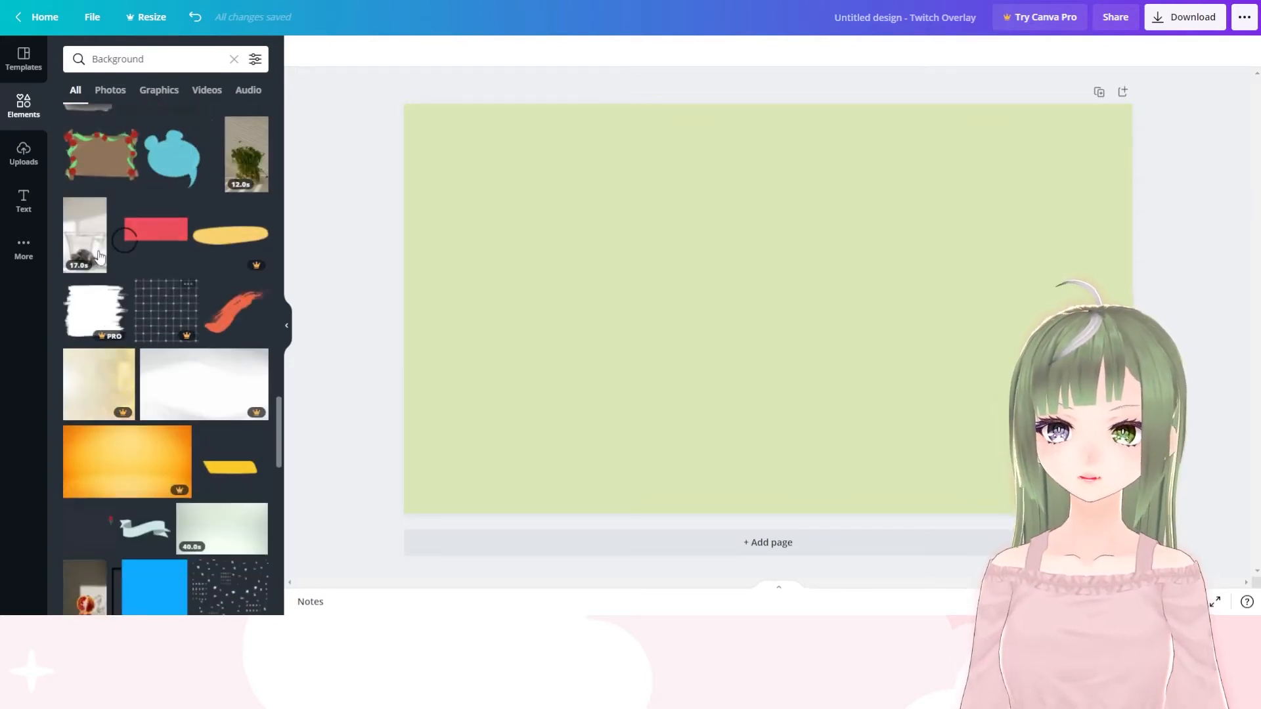
Search the element library for green and try out the free lime-to-teal gradient image on the page
click(213, 57)
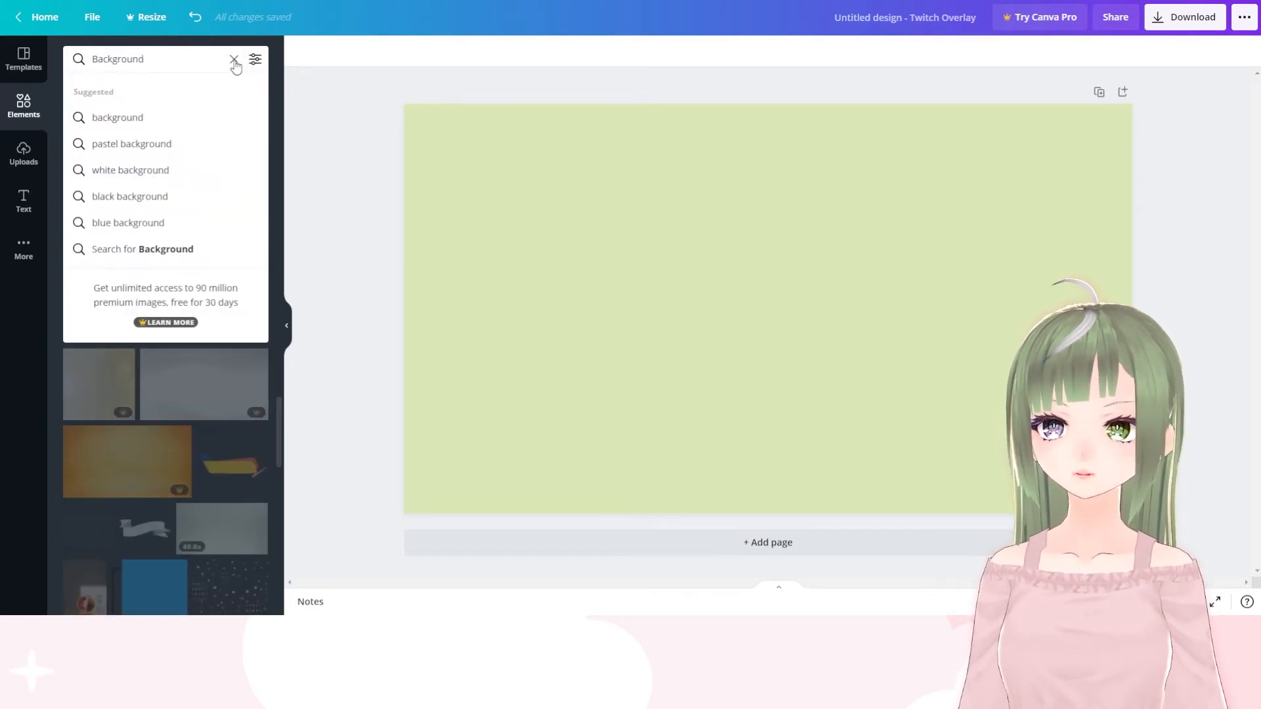
click(234, 59)
text(green)
key(Return)
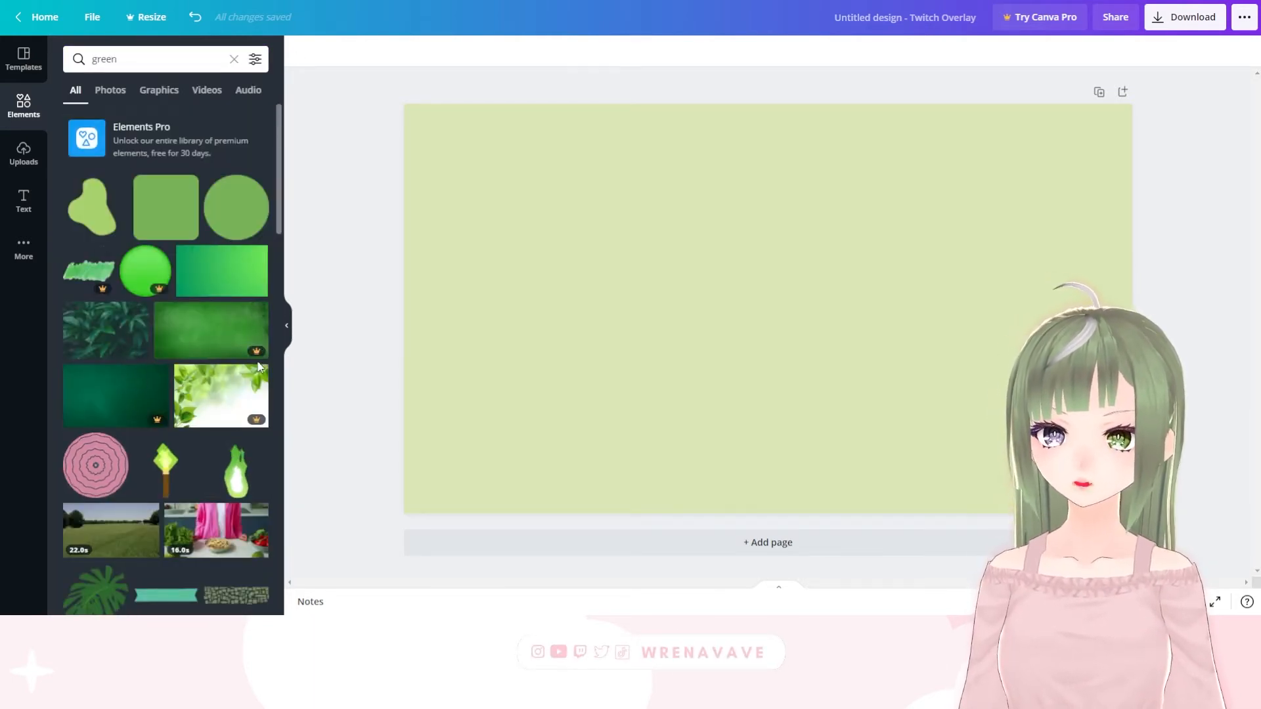
scroll(243, 365, down, 4)
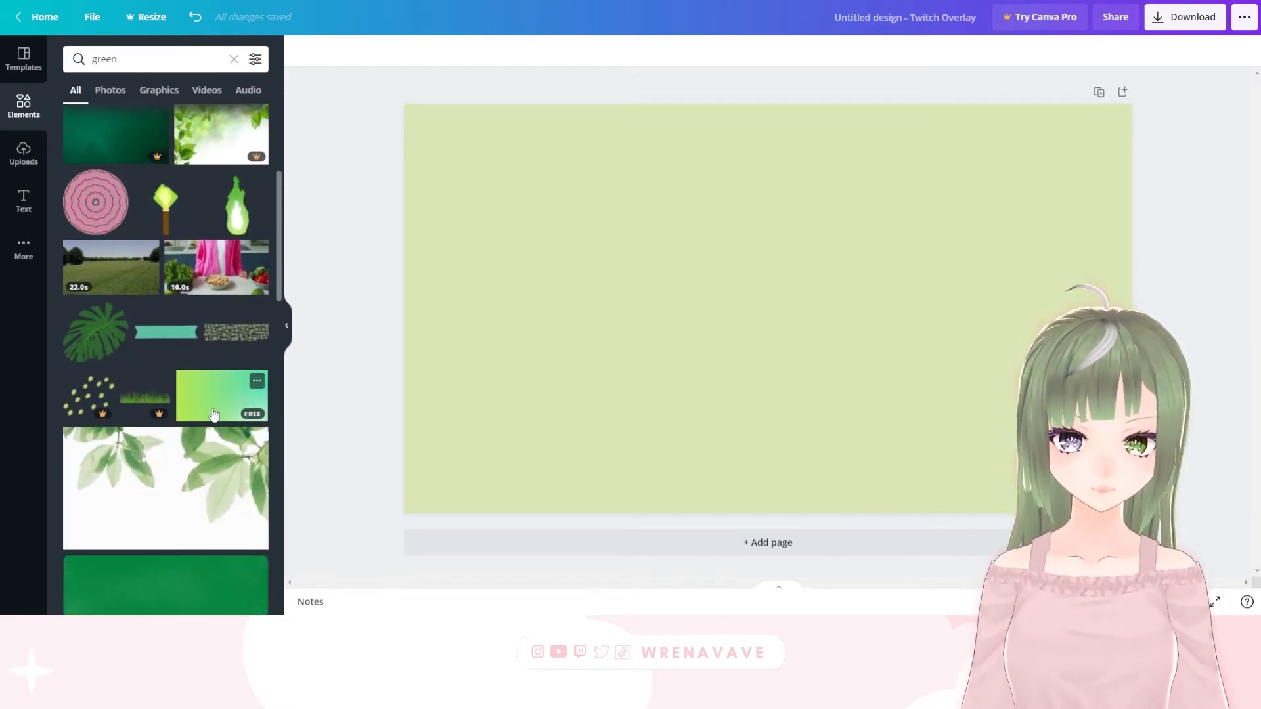
click(225, 381)
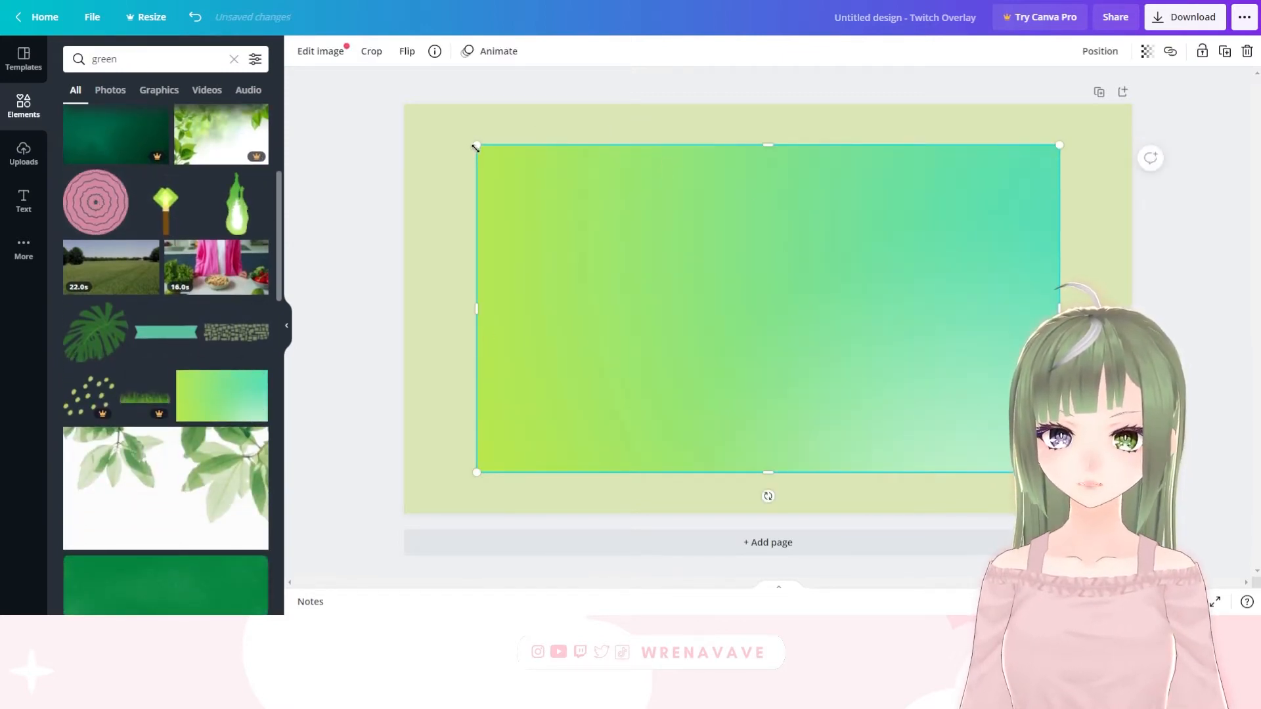
drag(477, 144, 512, 167)
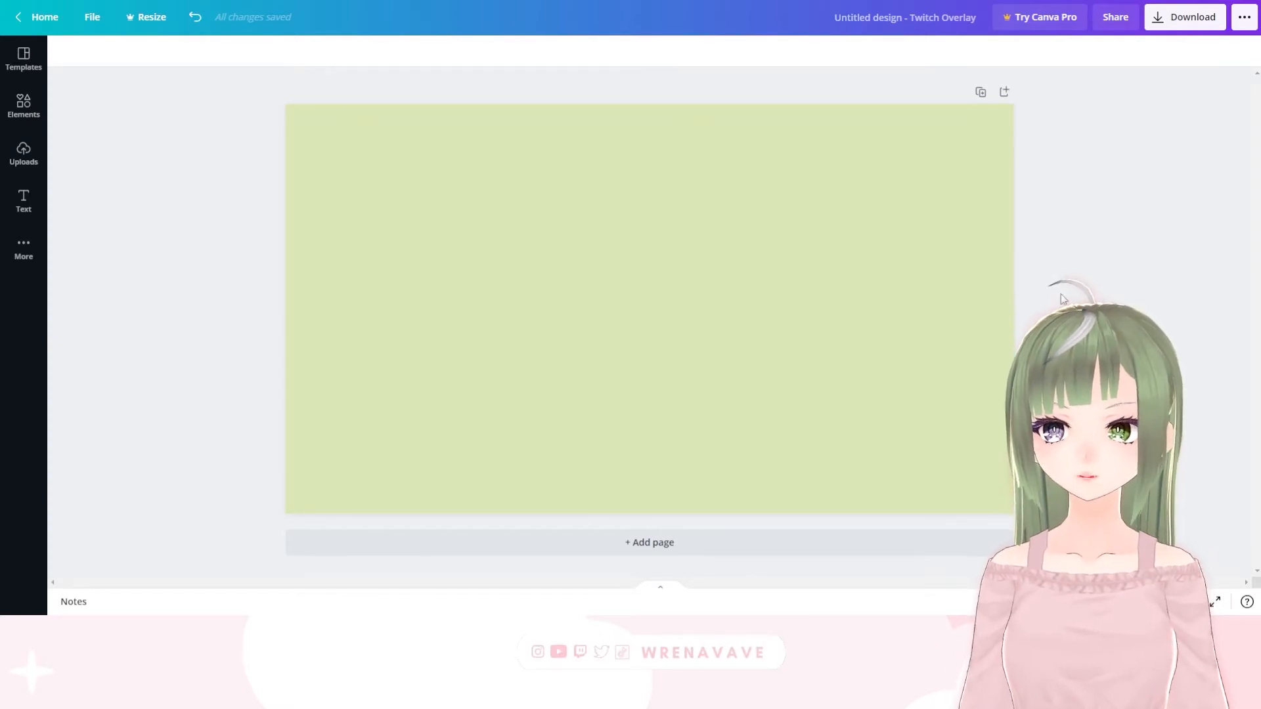
Browse the ready-made text combinations and add the "Employee of the Month Certificate" one to the page
click(23, 200)
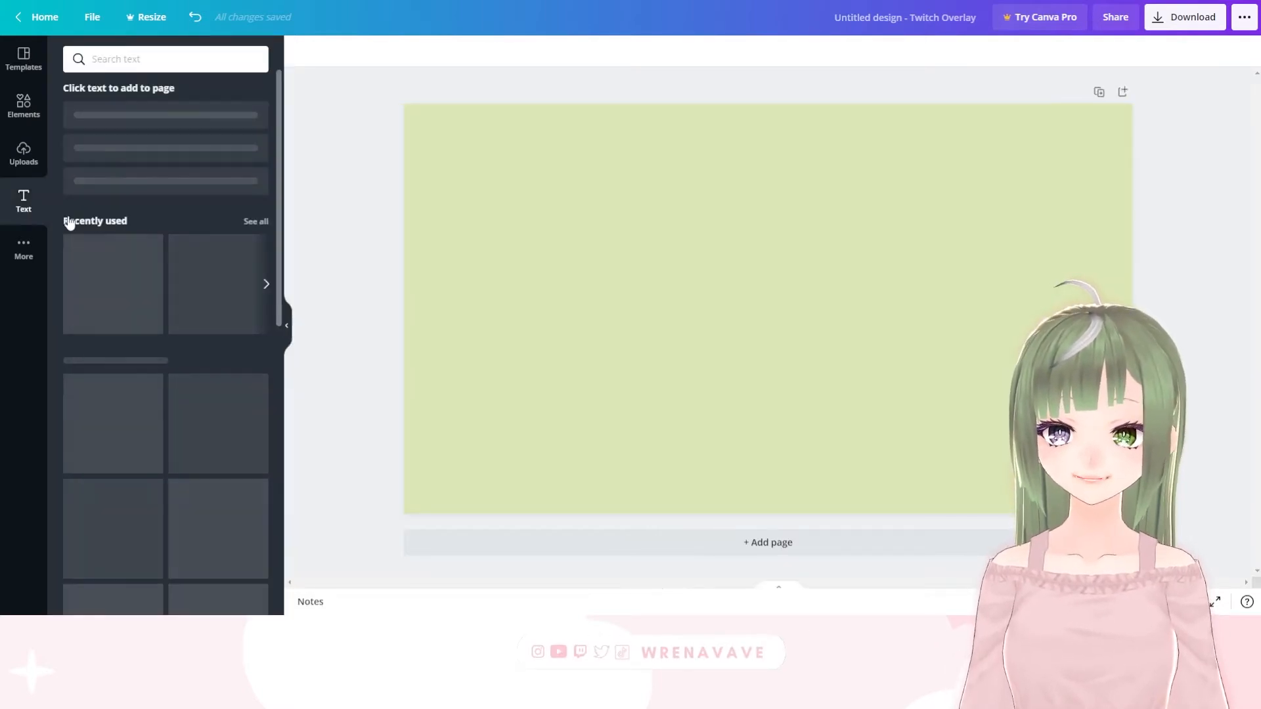
scroll(204, 328, down, 8)
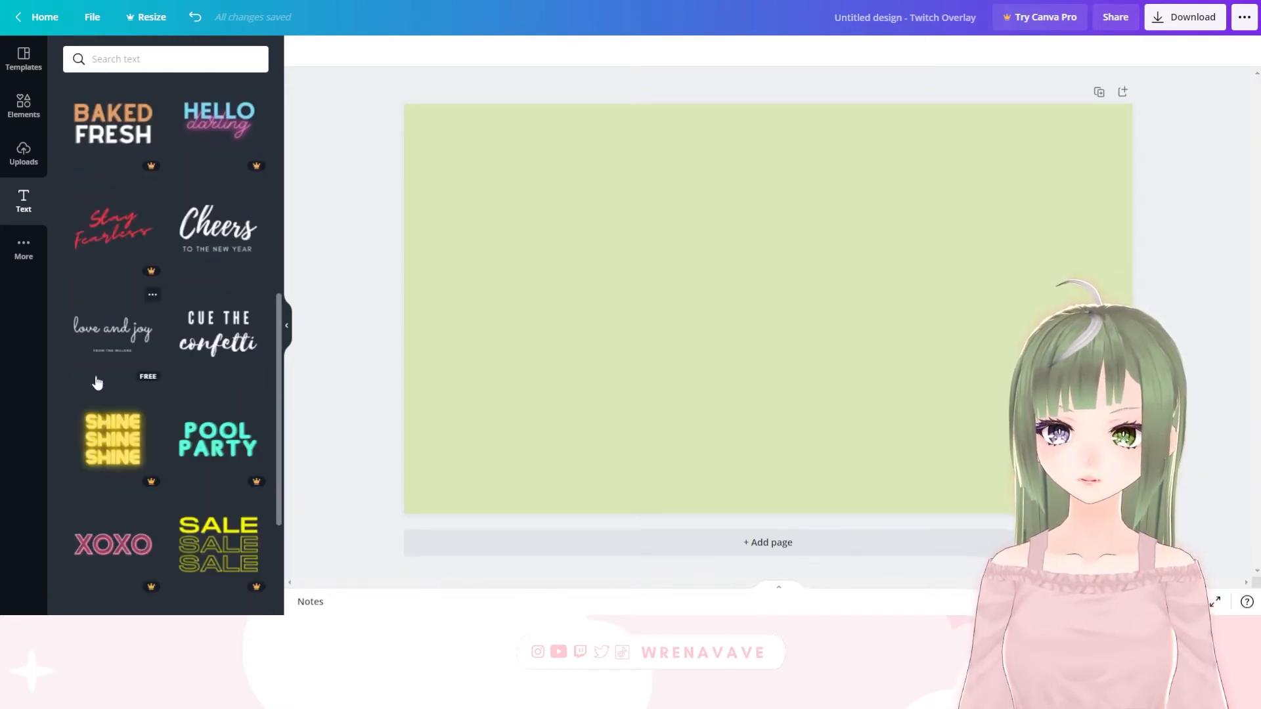
scroll(99, 377, down, 3)
scroll(135, 427, down, 7)
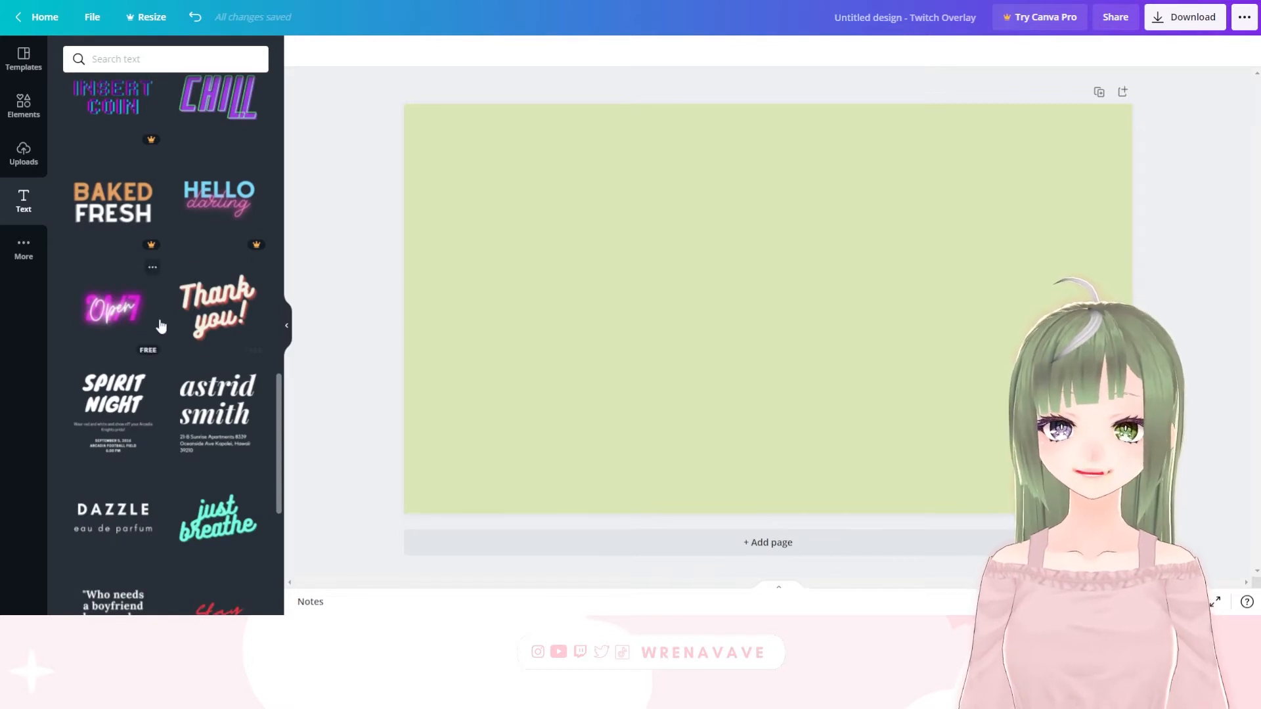
scroll(132, 352, down, 5)
scroll(182, 429, down, 5)
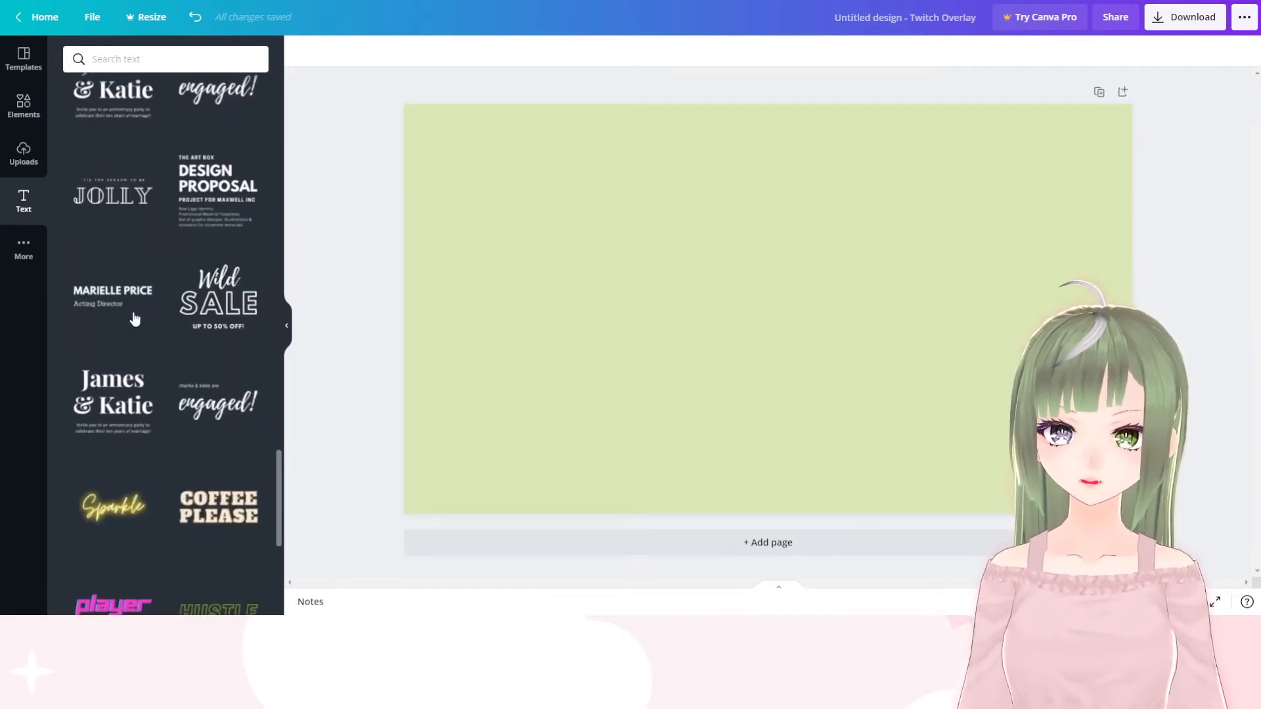
scroll(187, 292, down, 2)
scroll(187, 292, down, 5)
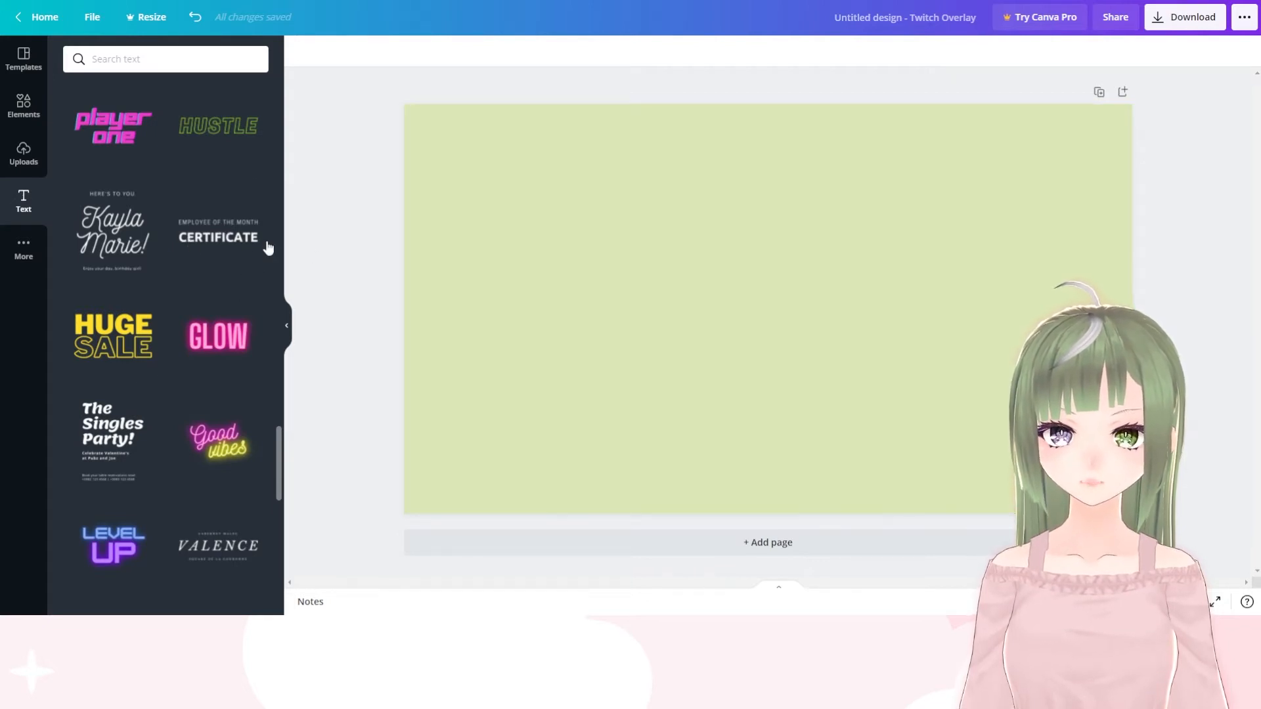
click(228, 244)
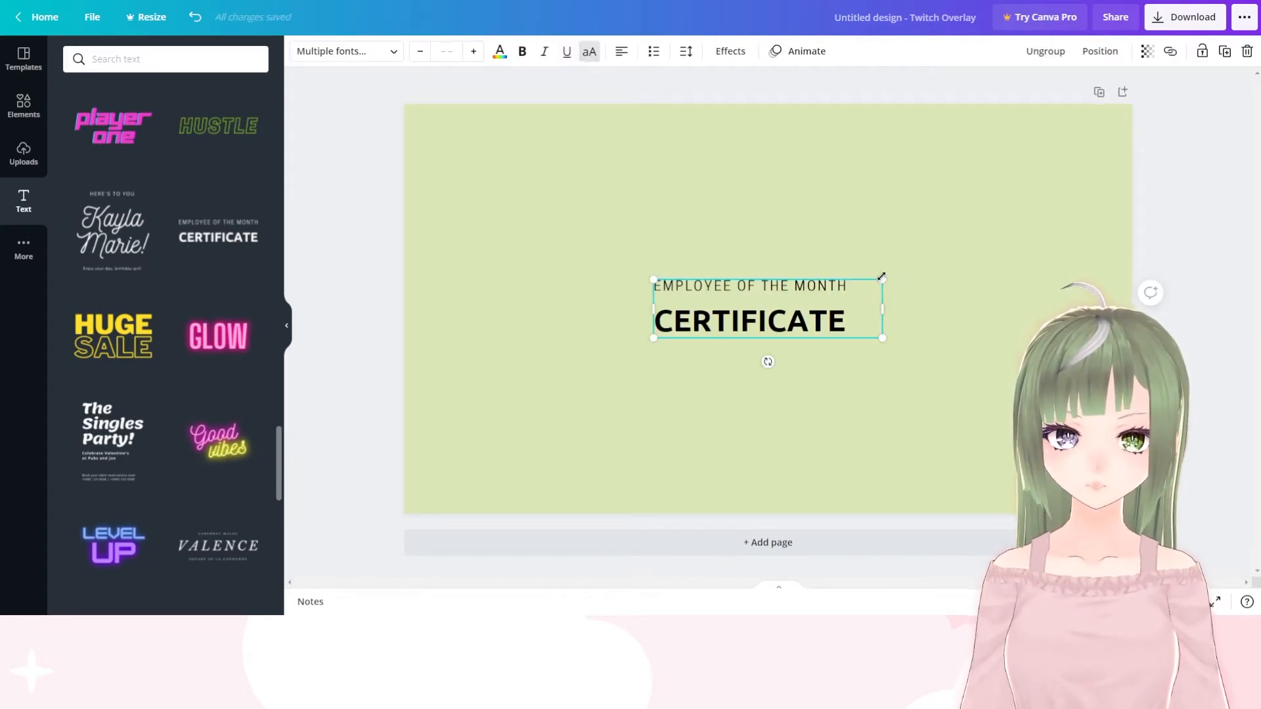
Enlarge the certificate text group to span most of the page's width and colour all its text white
drag(881, 276, 1037, 192)
drag(659, 232, 557, 207)
click(500, 53)
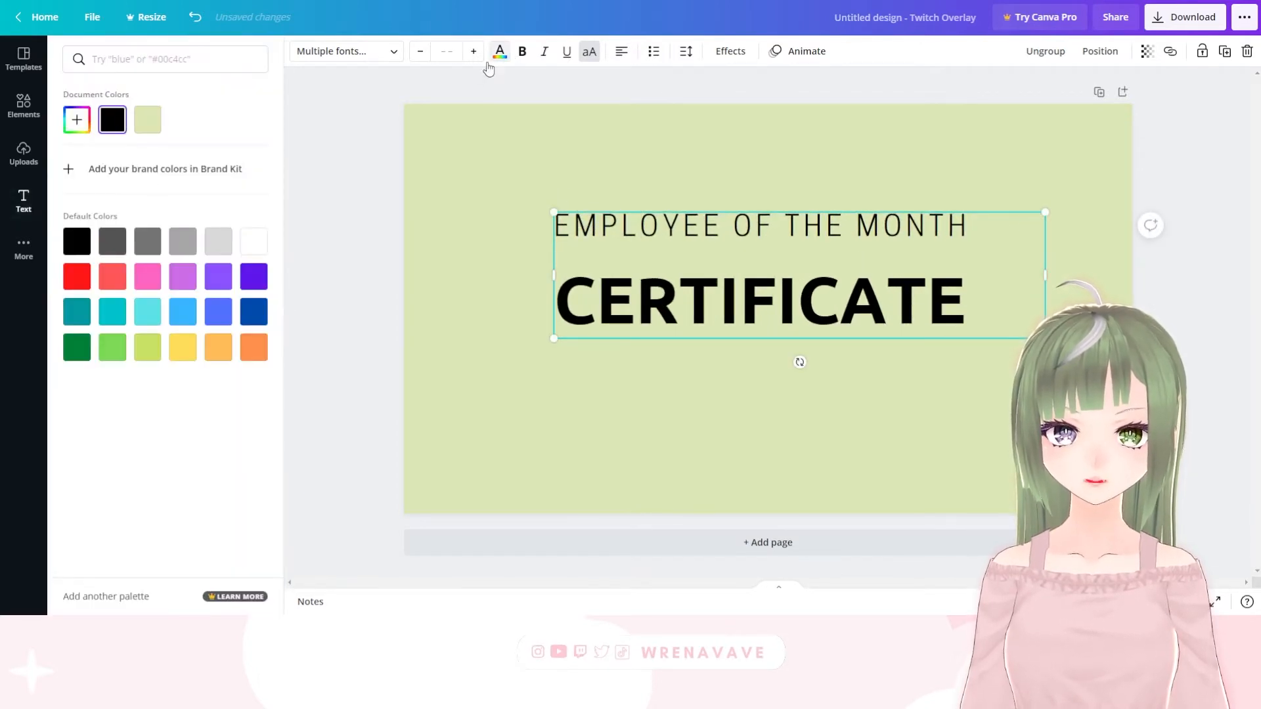
click(254, 243)
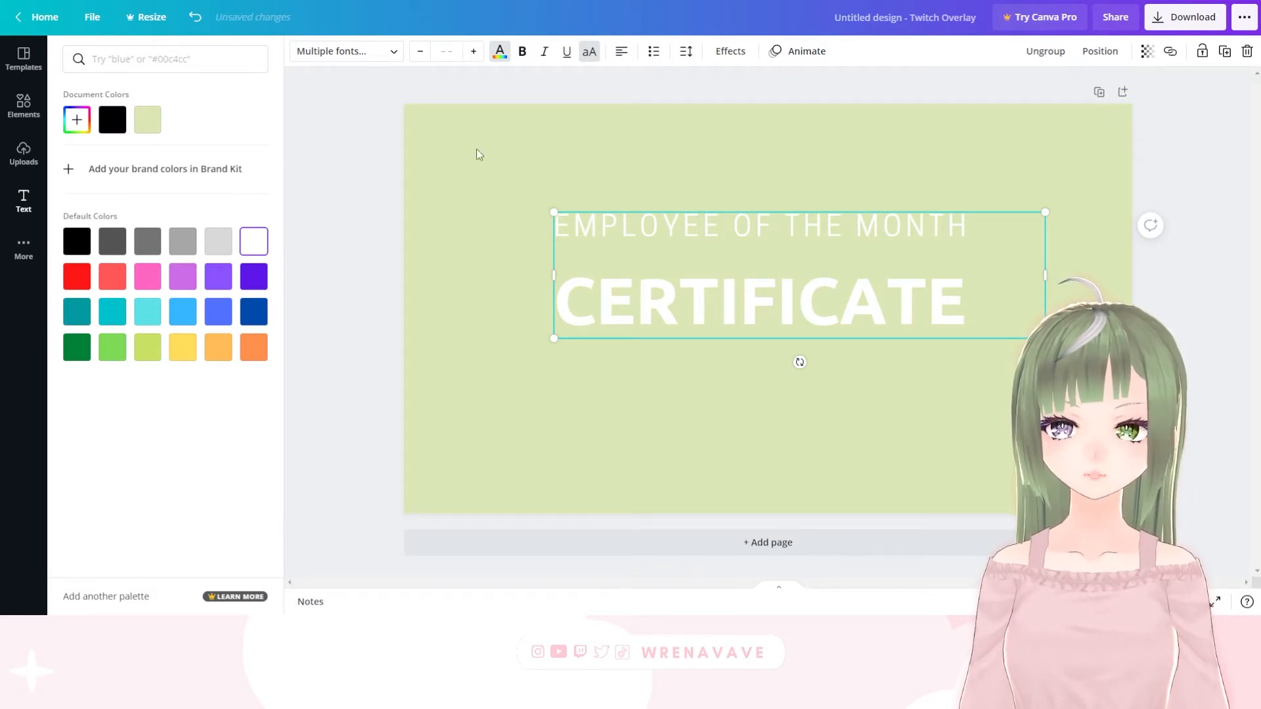
click(658, 176)
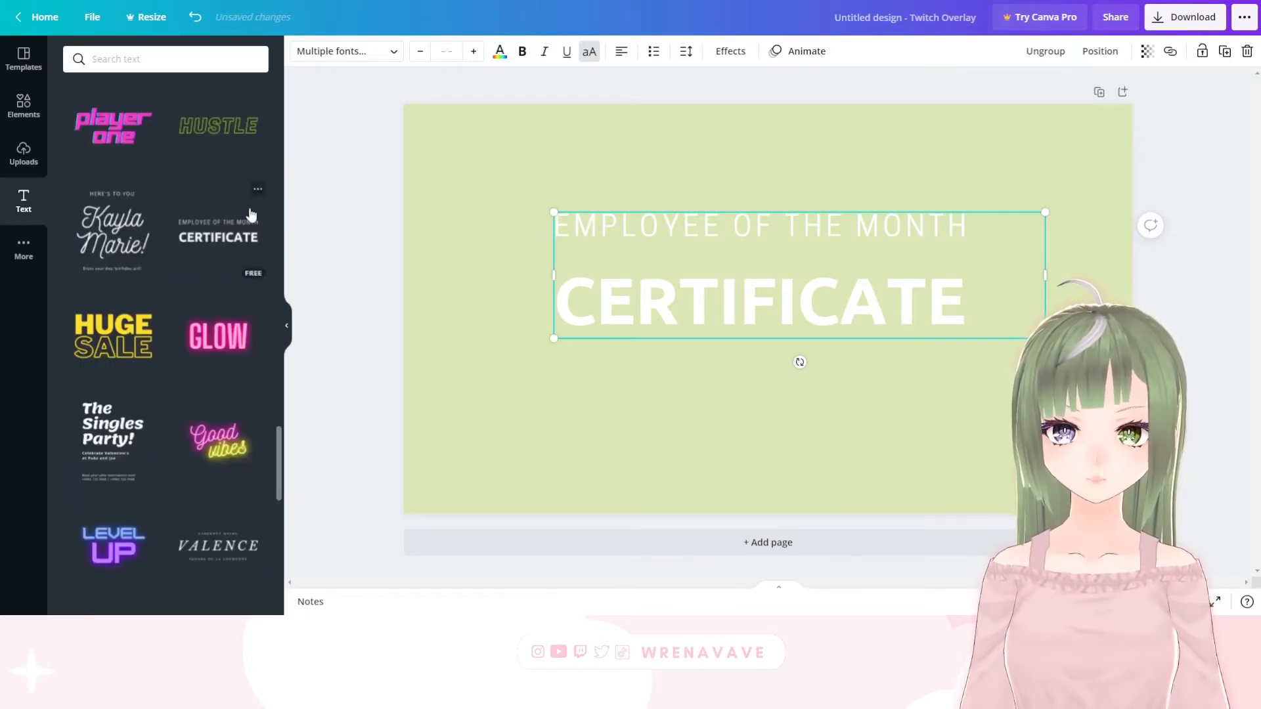
Delete the "EMPLOYEE OF THE MONTH" line from the text group, keeping the "CERTIFICATE" heading
click(678, 274)
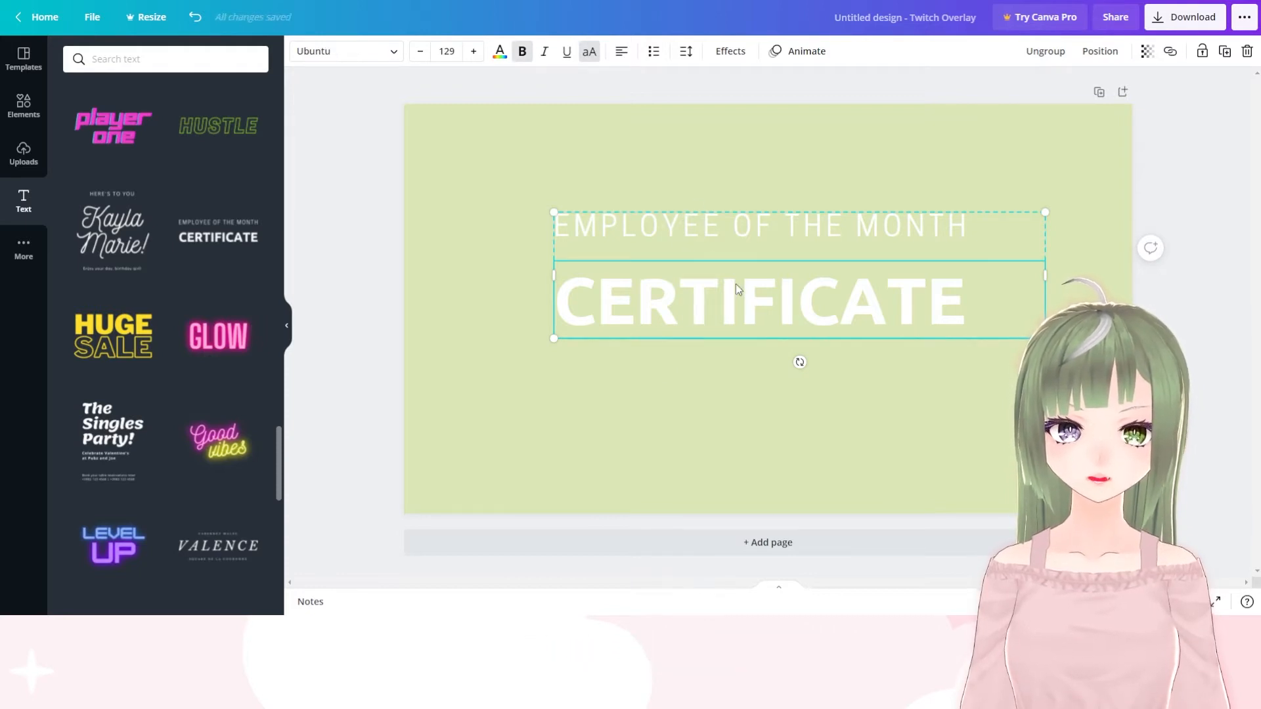
click(764, 216)
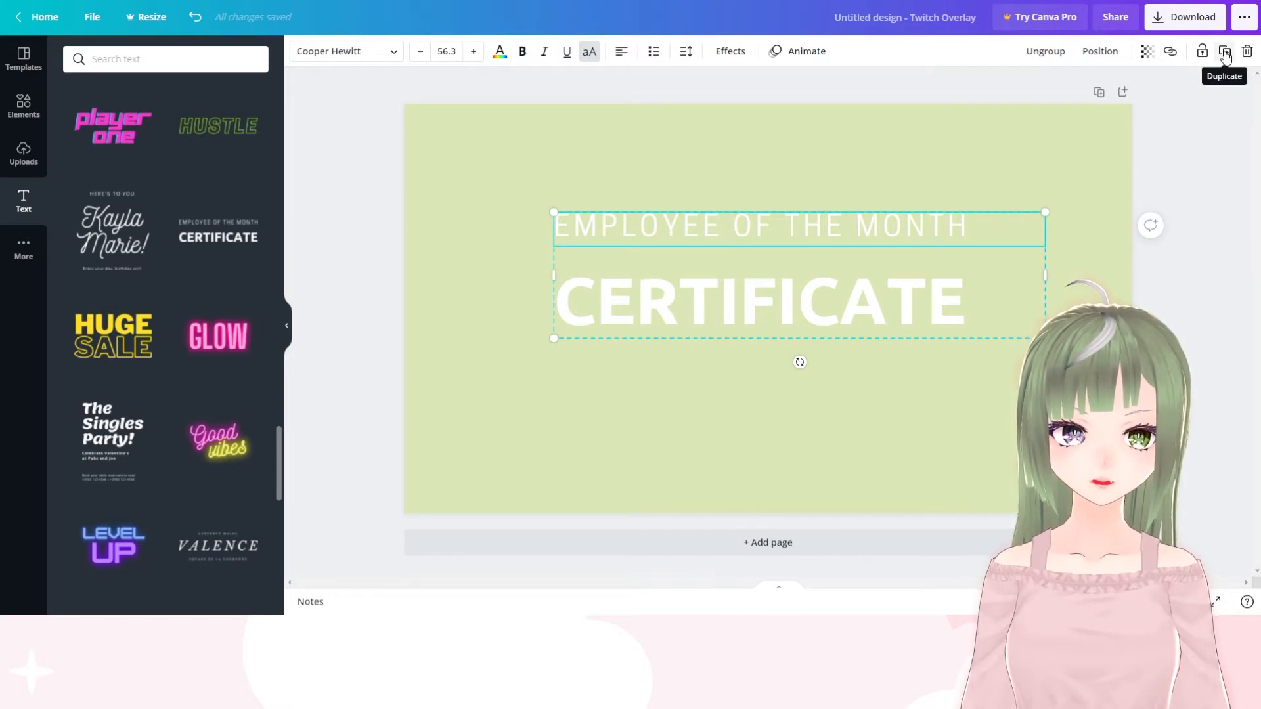
click(1247, 52)
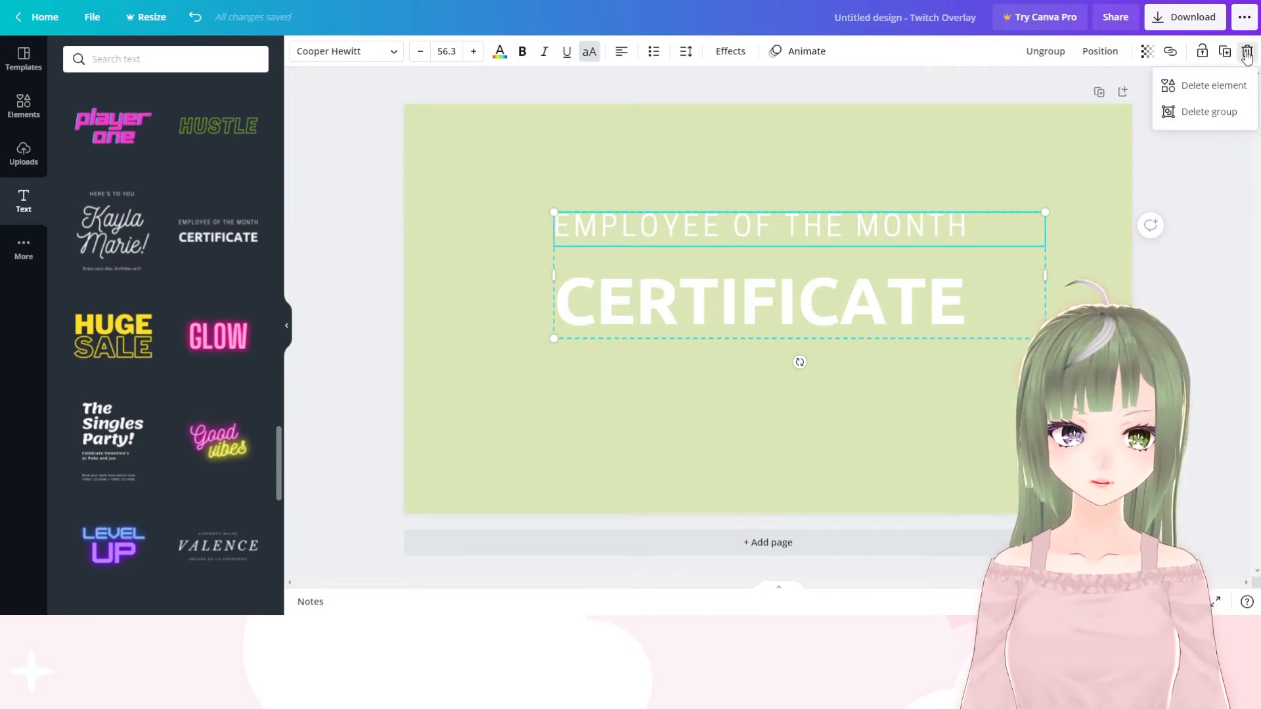
click(1216, 90)
Move the "CERTIFICATE" heading up slightly and replace its text with "STARTING SOON" on two lines
drag(775, 286, 767, 248)
double_click(944, 272)
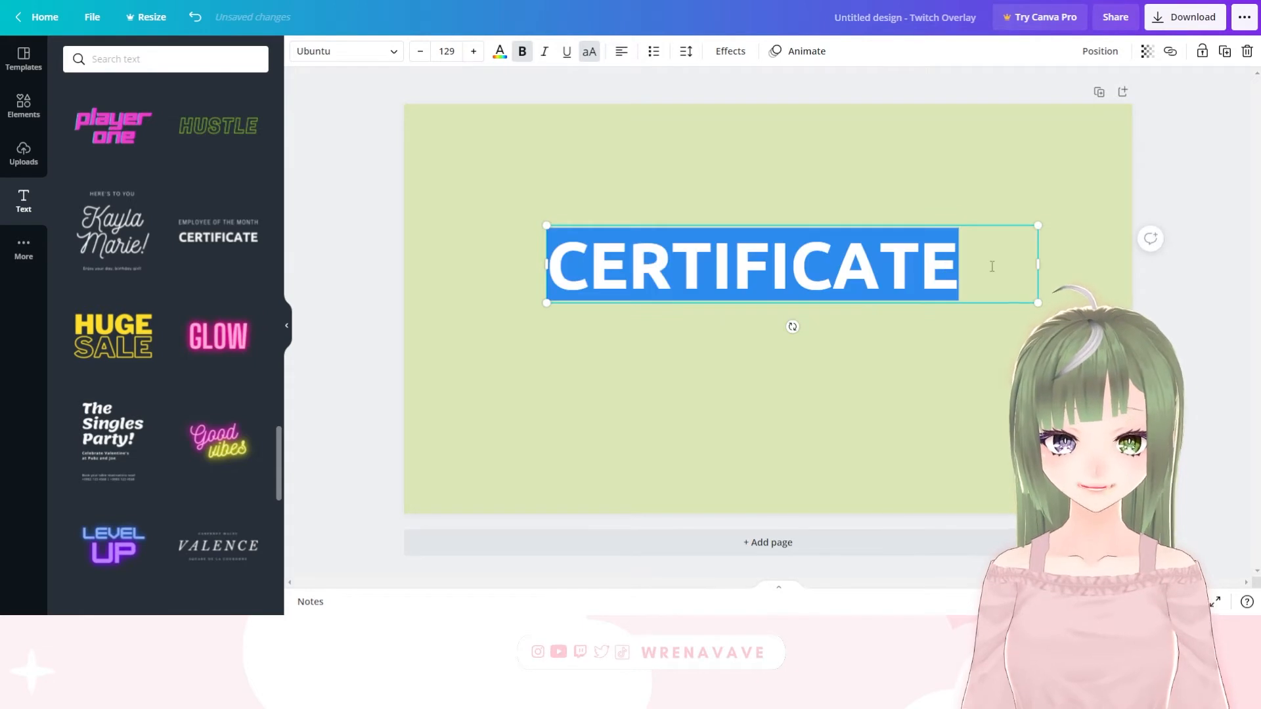
key(BackSpace)
text(STARTING)
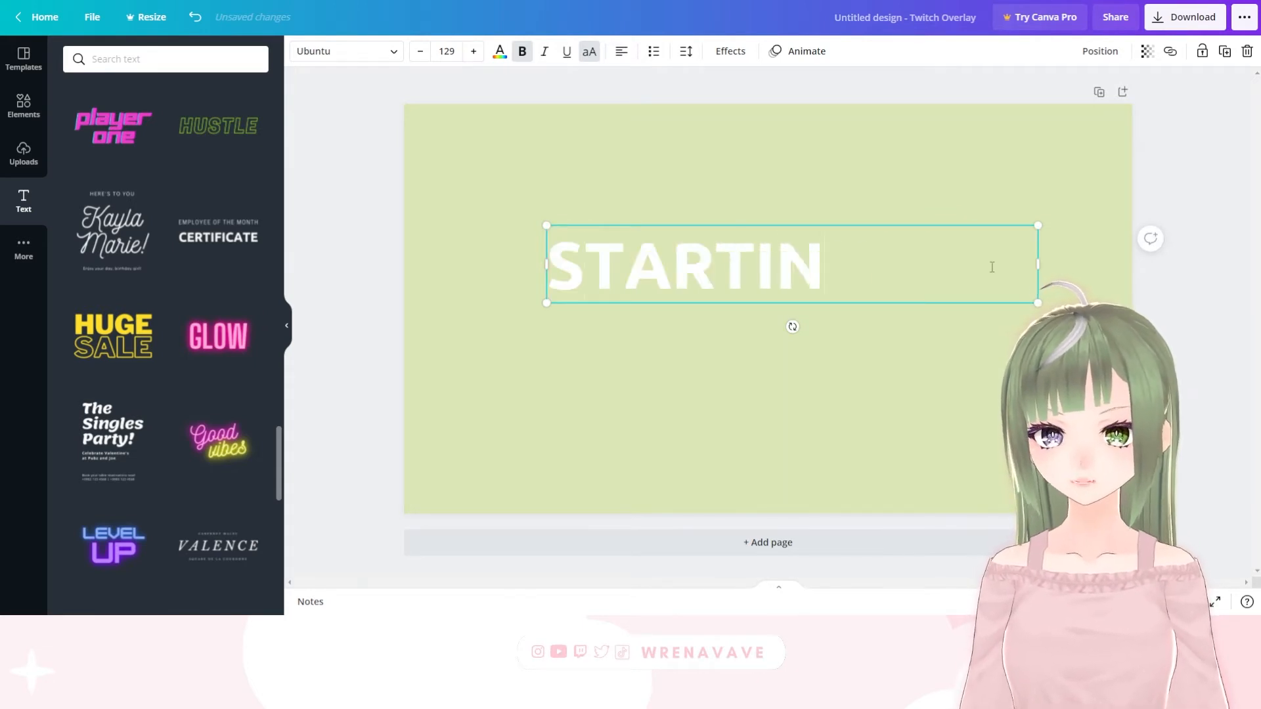
key(Return)
text(SOON)
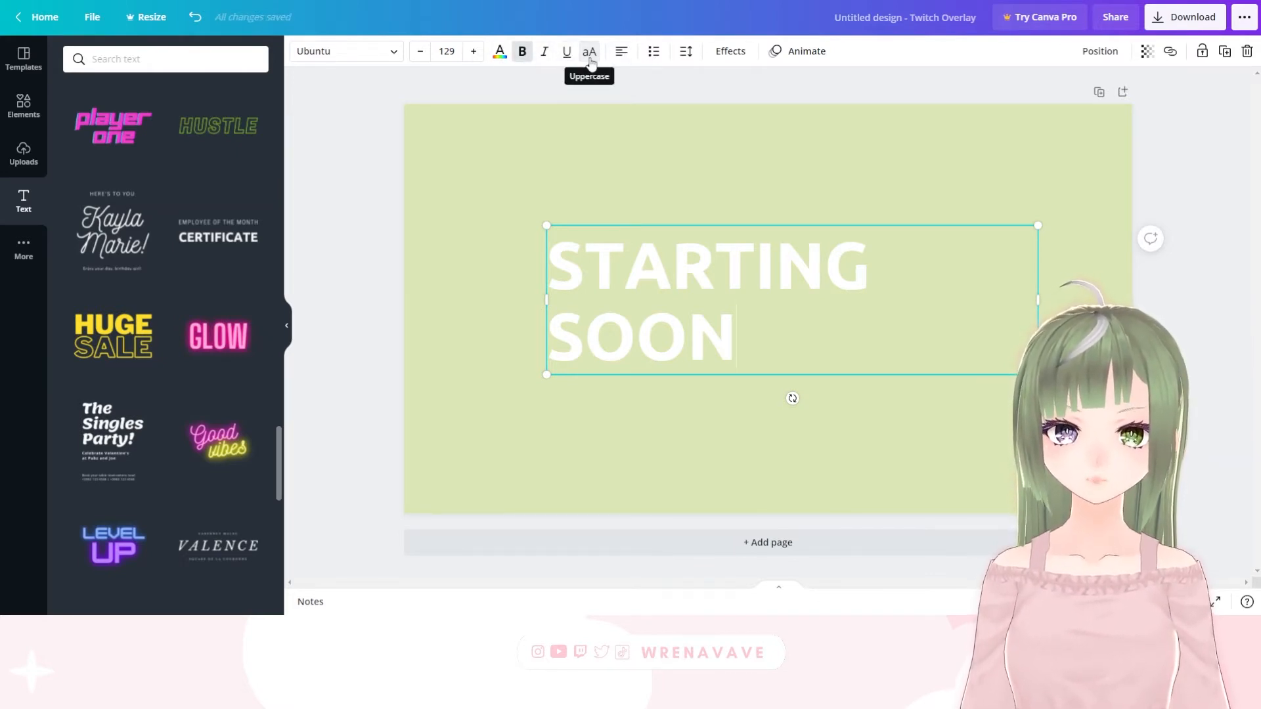
Centre-align both lines of the "STARTING SOON" heading
click(626, 54)
click(625, 55)
click(626, 55)
drag(771, 351, 530, 155)
drag(758, 345, 536, 270)
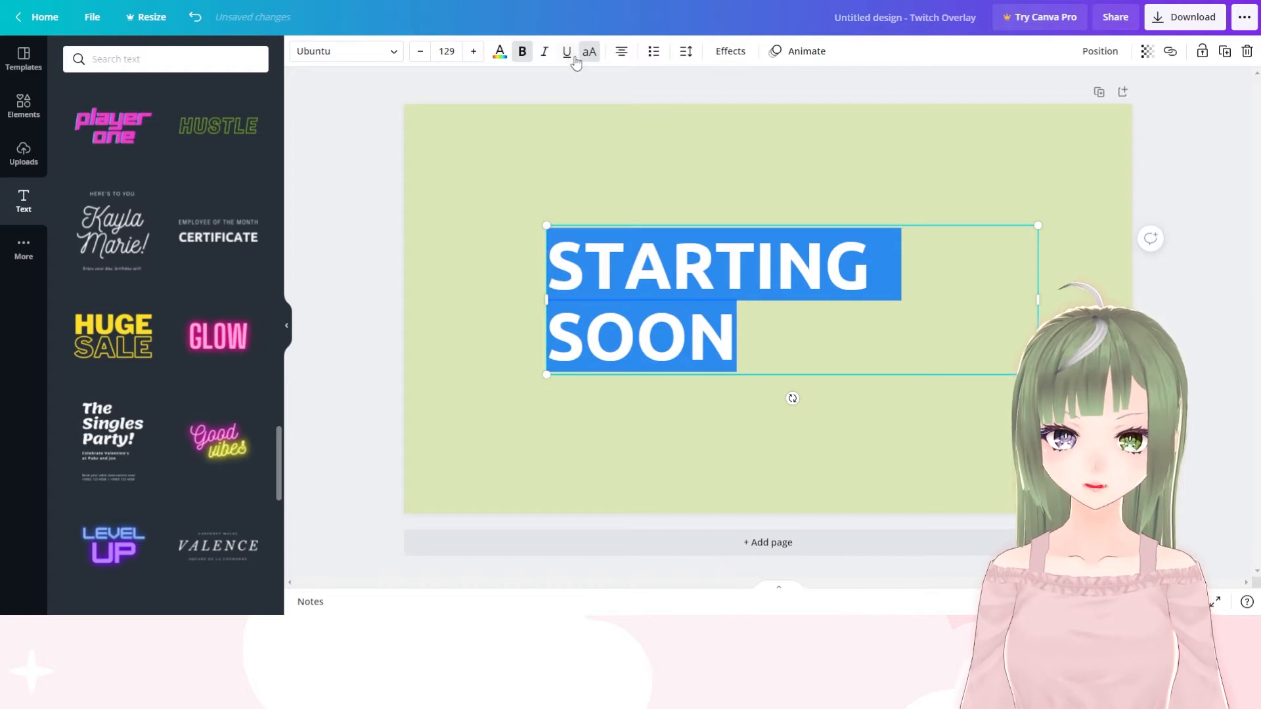
click(624, 54)
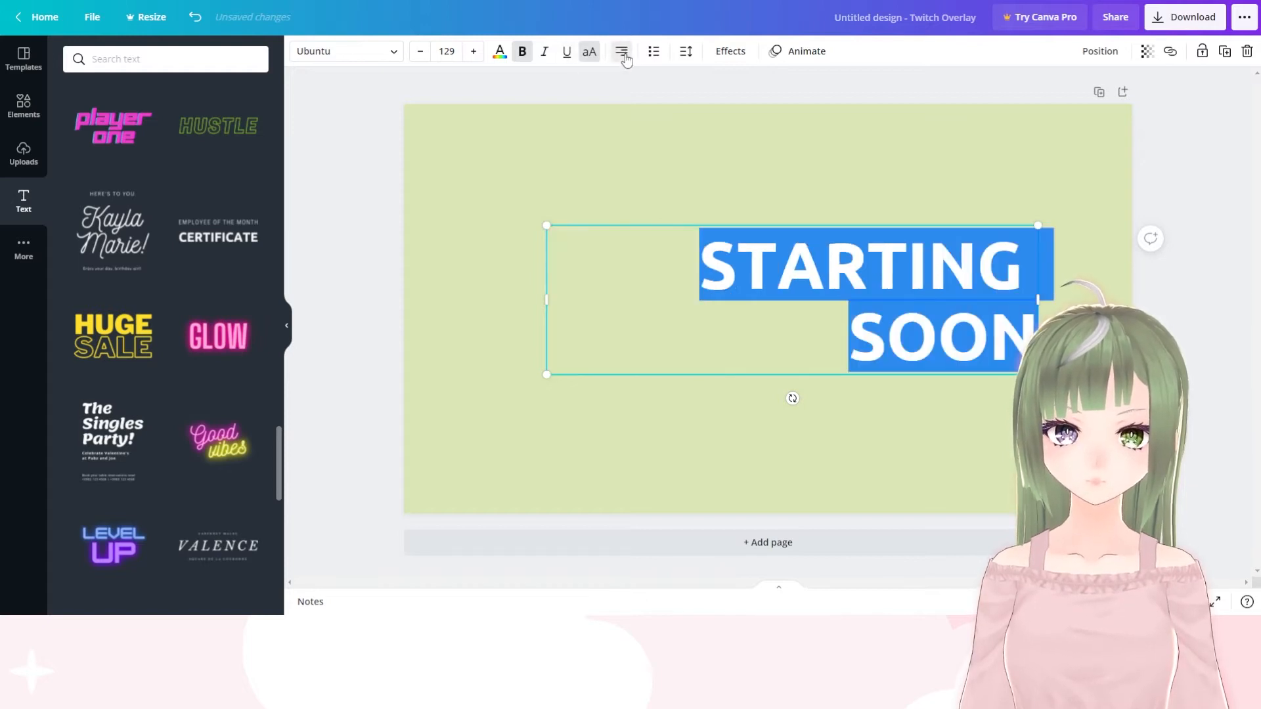
click(625, 58)
click(624, 56)
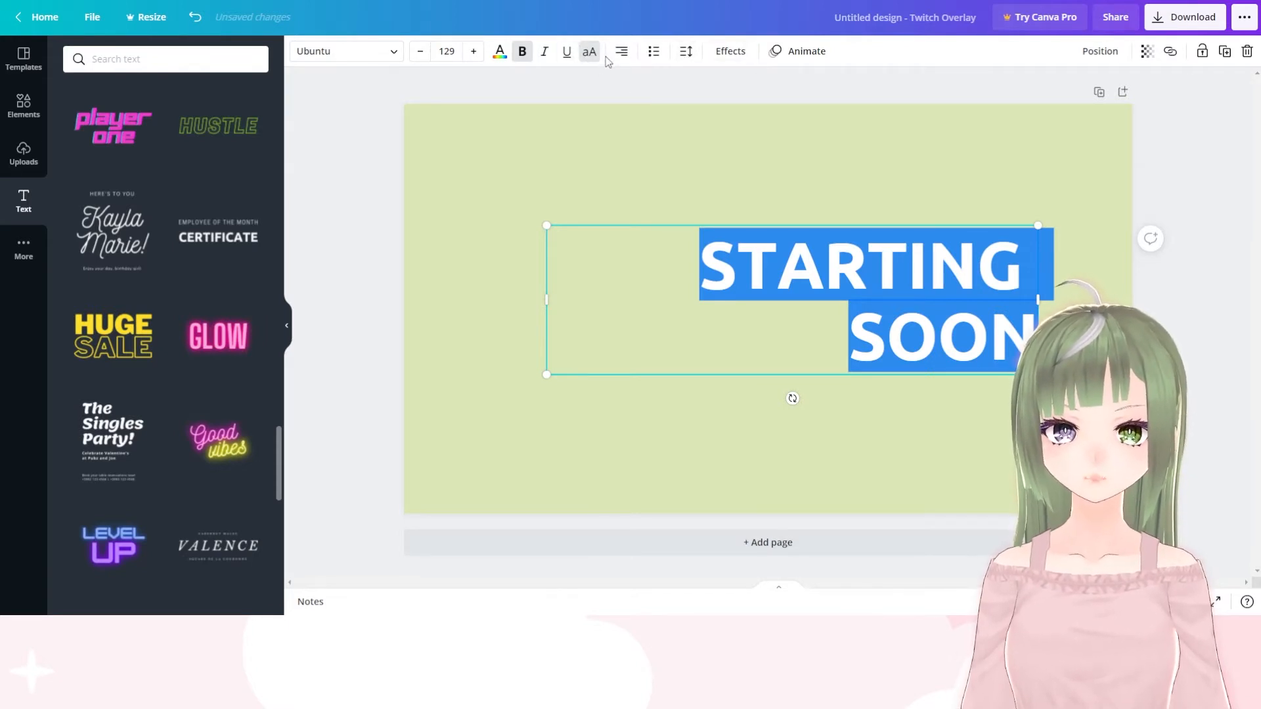
click(626, 52)
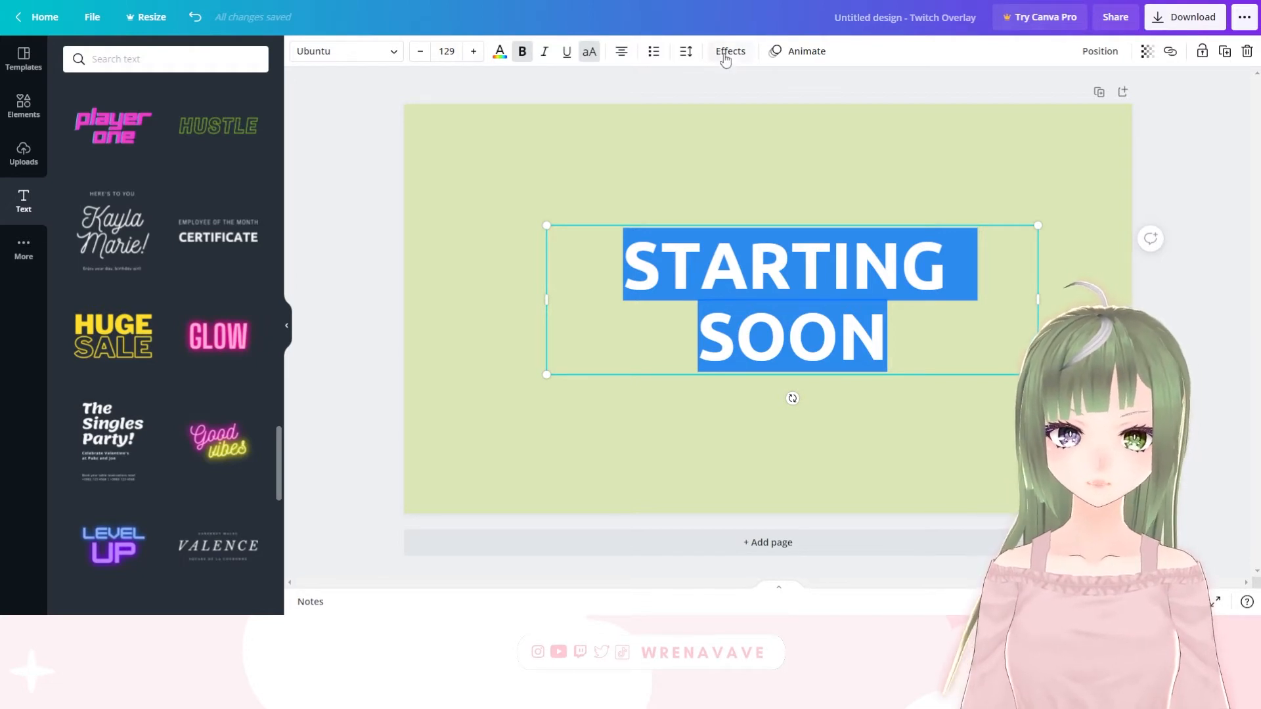
click(903, 320)
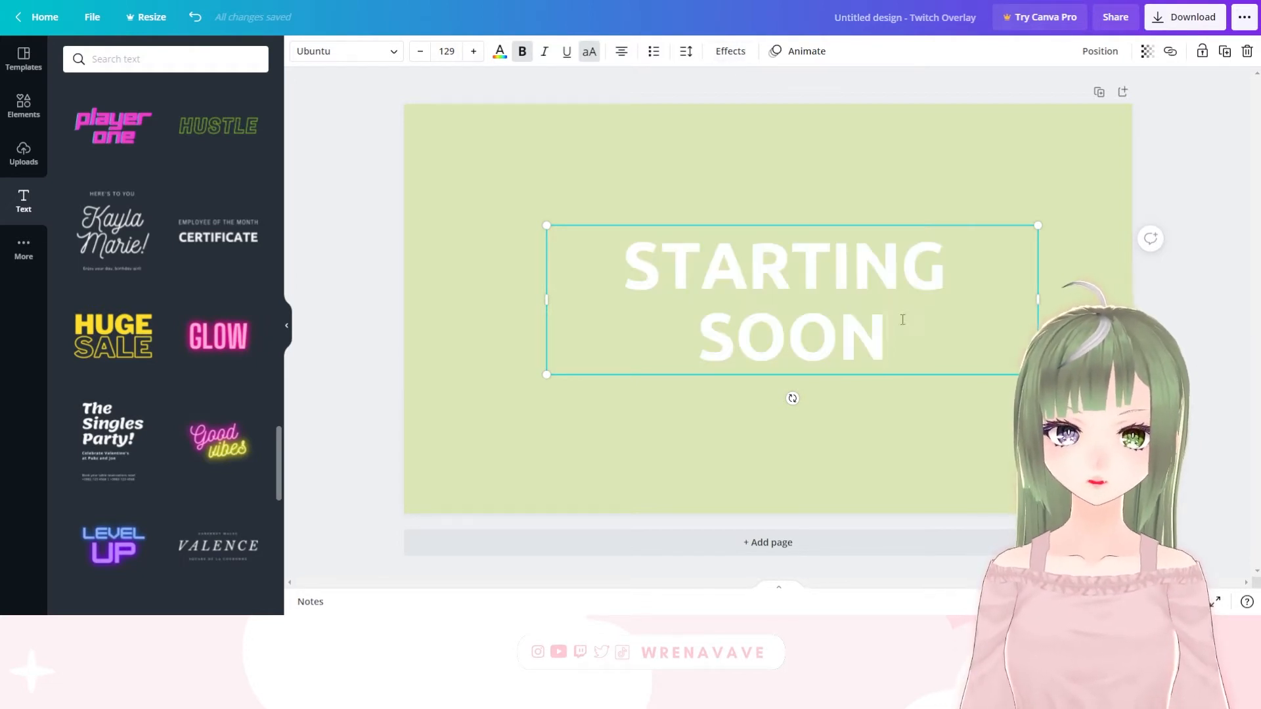
Try out the Lift, Shadow, Hollow, Splice, Echo, Glitch and Neon text effects on the heading
click(725, 52)
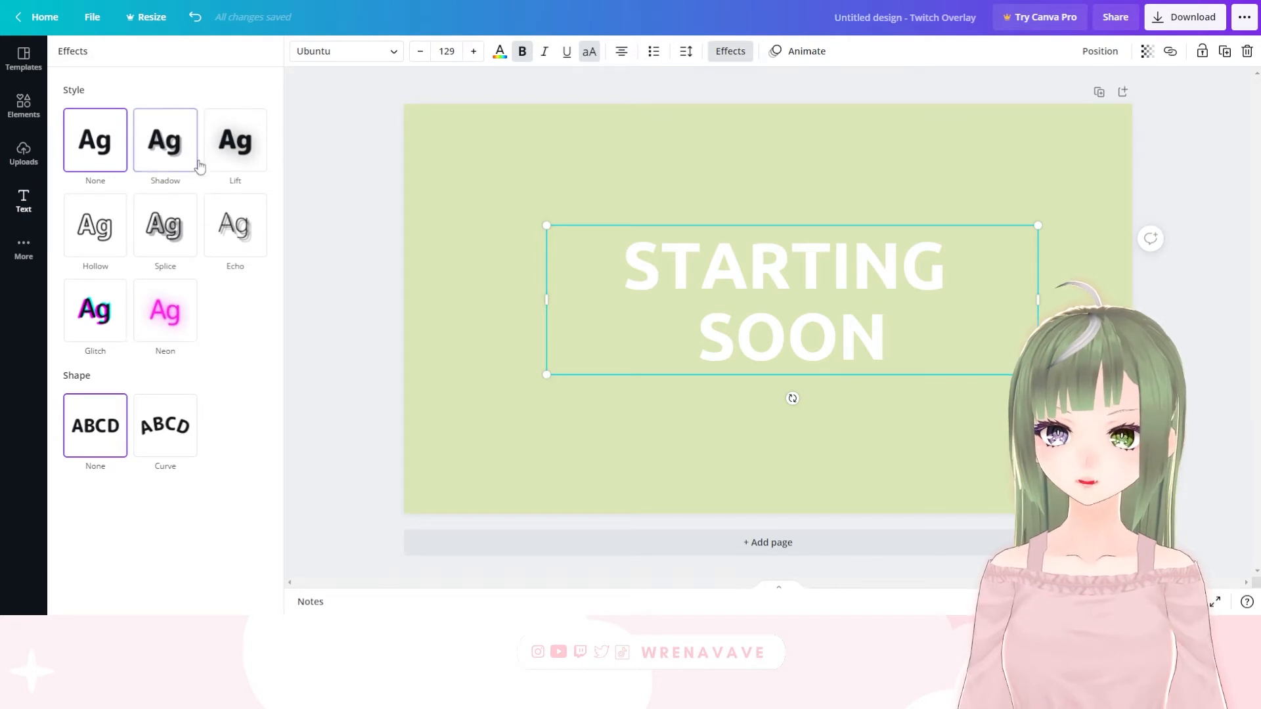
click(230, 148)
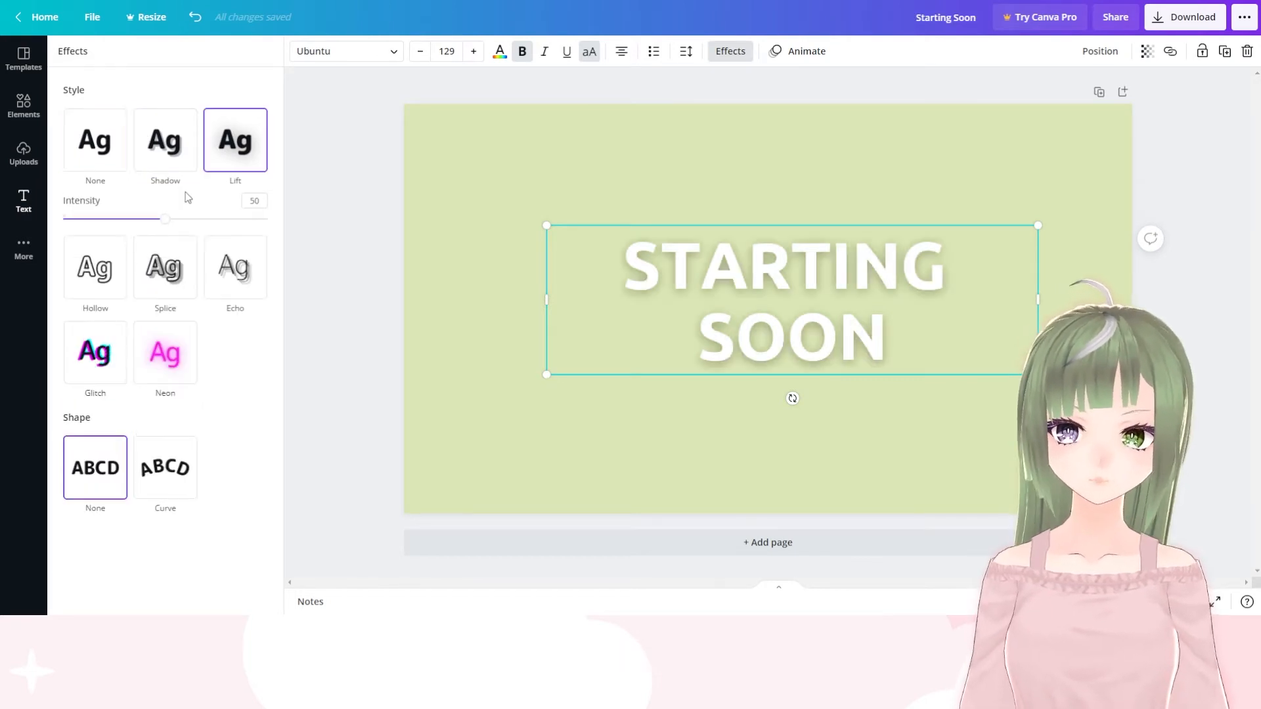
click(167, 141)
click(237, 153)
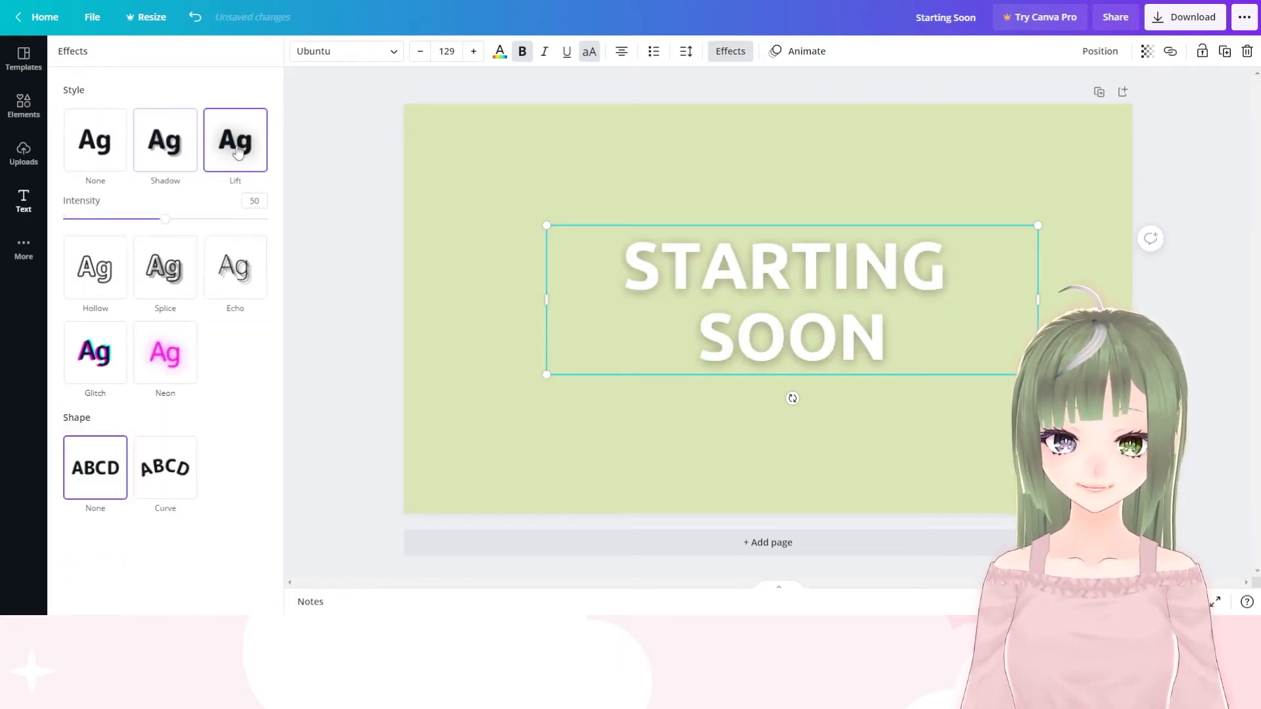
click(93, 271)
click(162, 230)
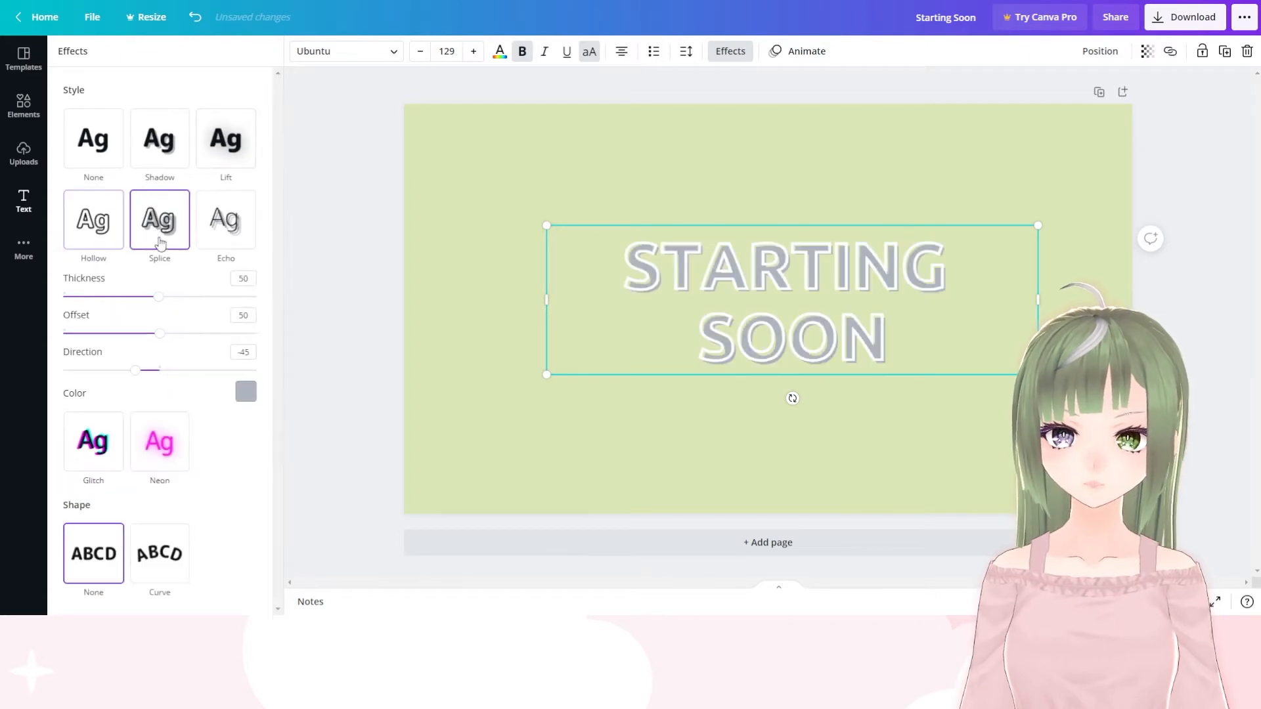
click(231, 226)
click(95, 424)
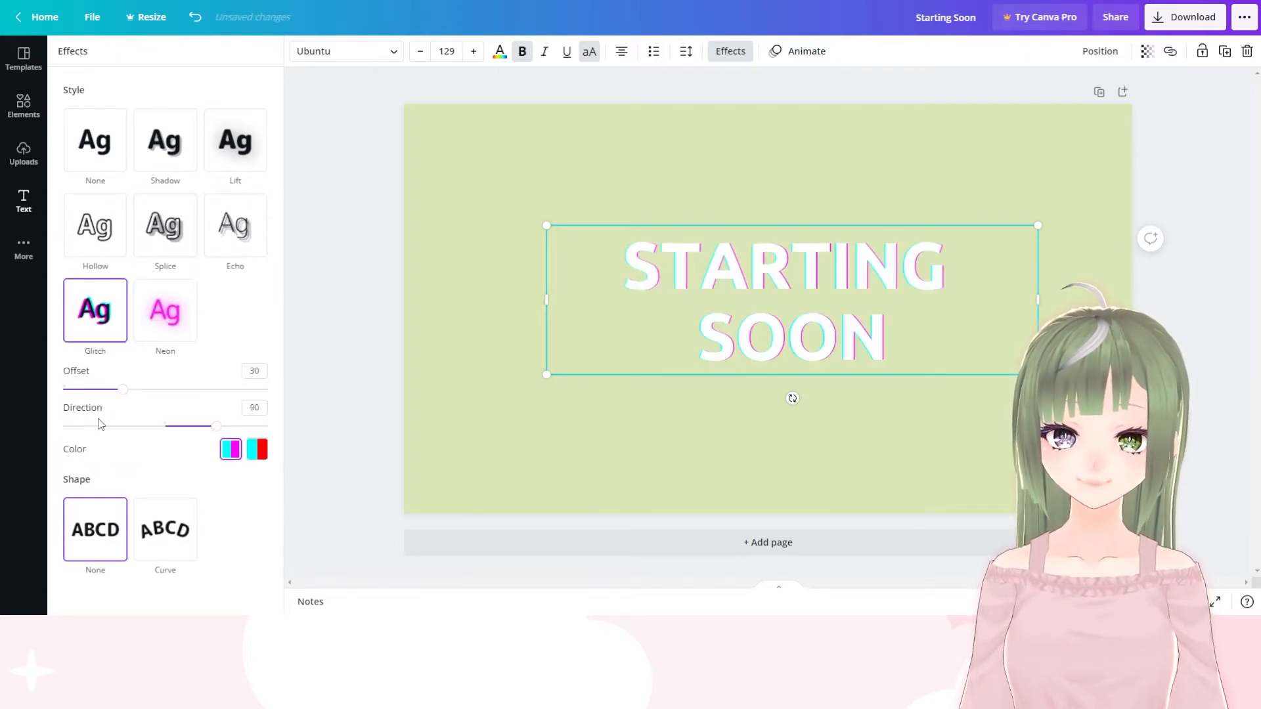
click(140, 303)
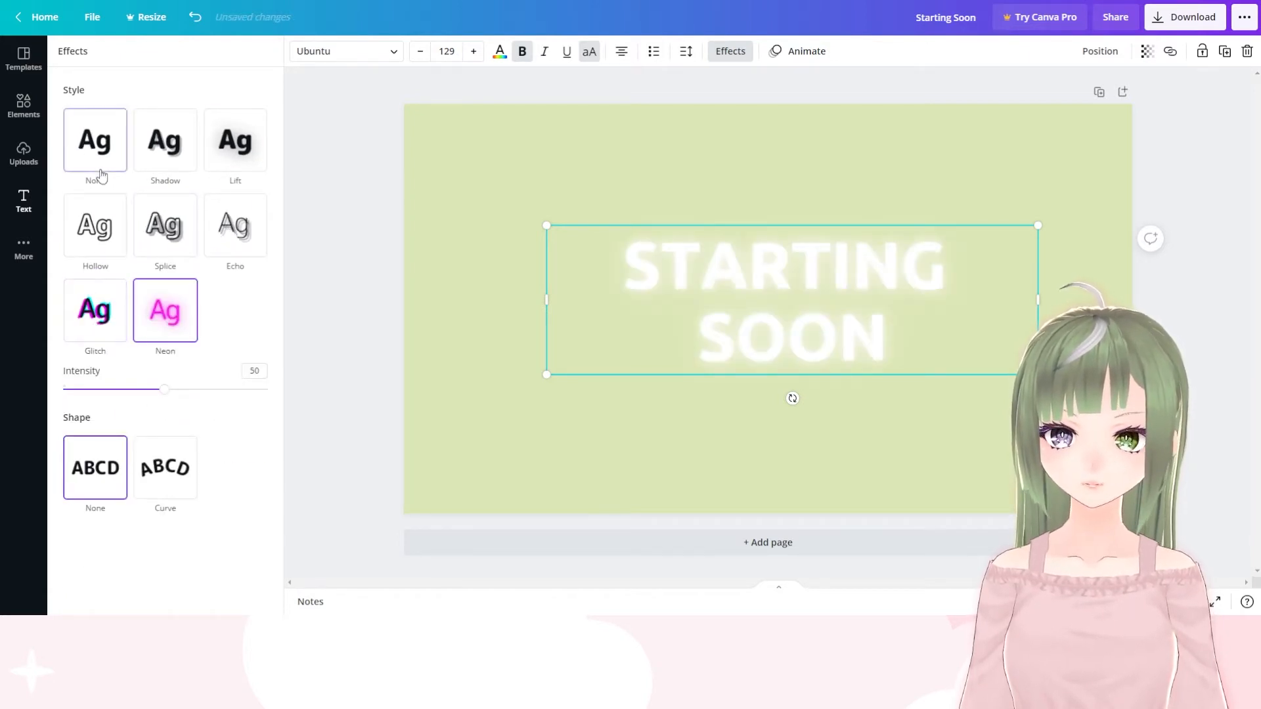
Apply the Shadow effect to the heading in black with offset 72, direction -75 and transparency 16
click(166, 140)
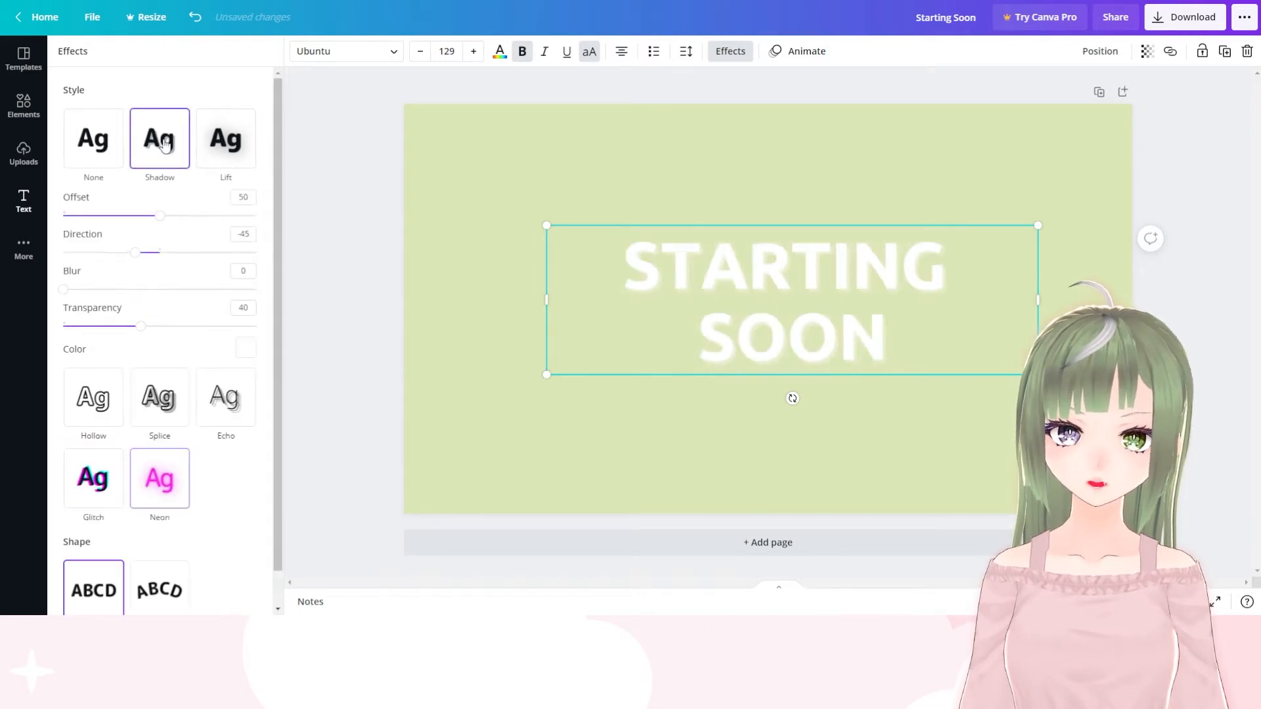
drag(160, 219, 130, 258)
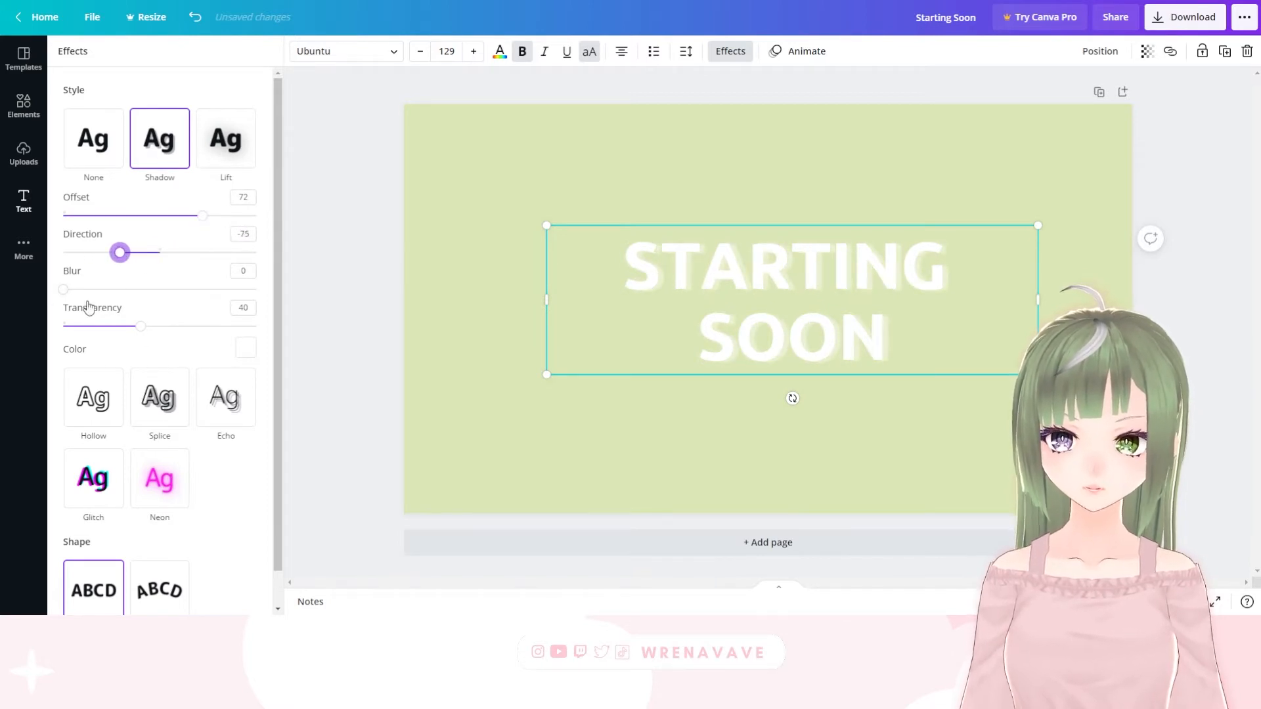
drag(139, 329, 188, 327)
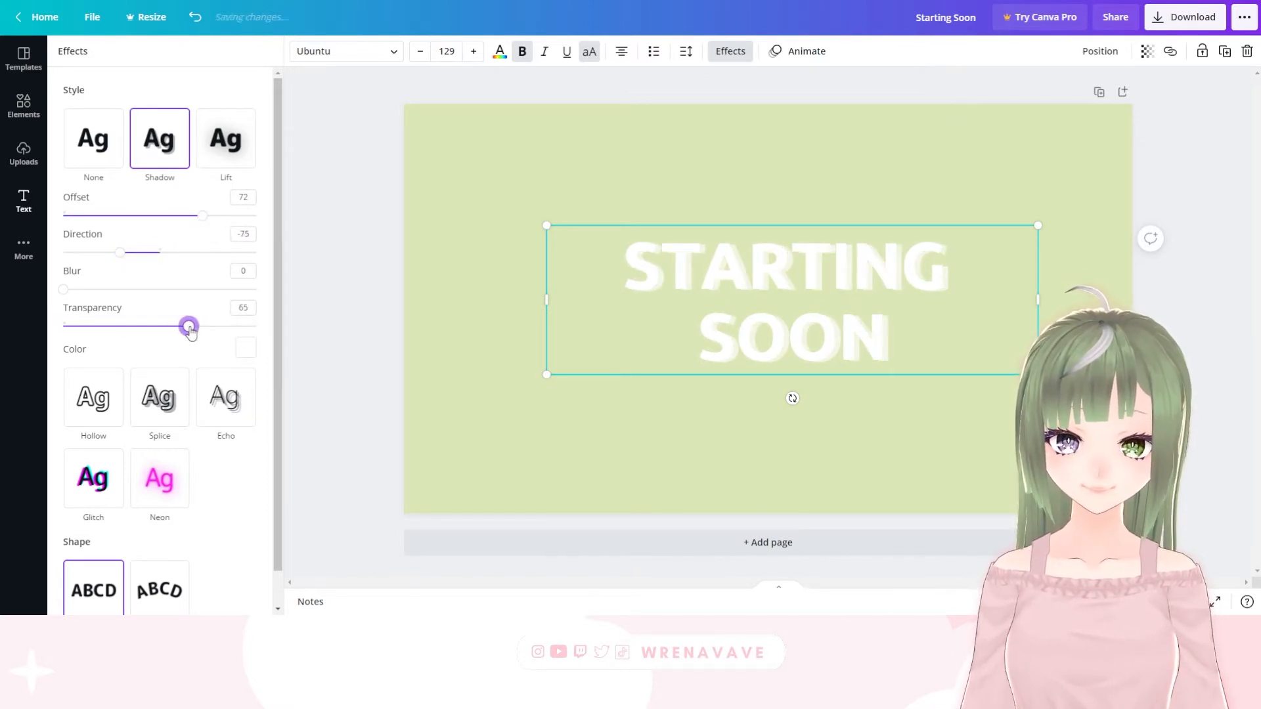
click(250, 353)
click(73, 460)
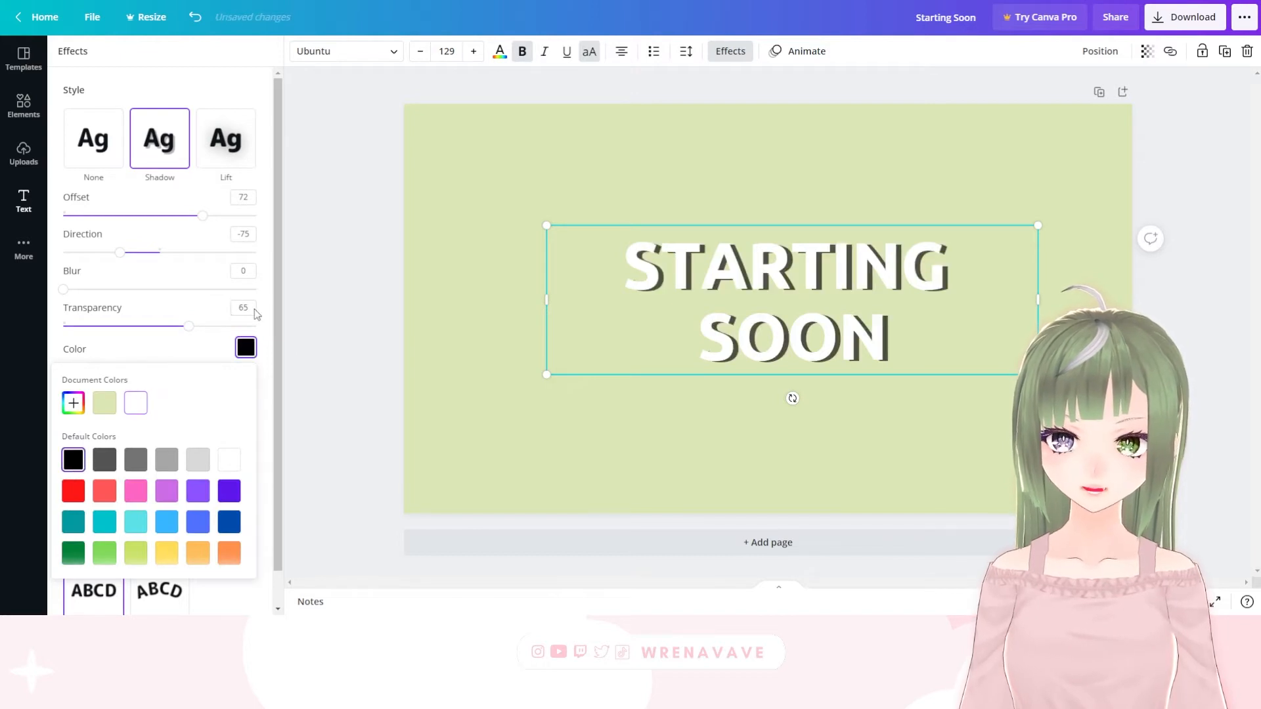
drag(189, 326, 94, 327)
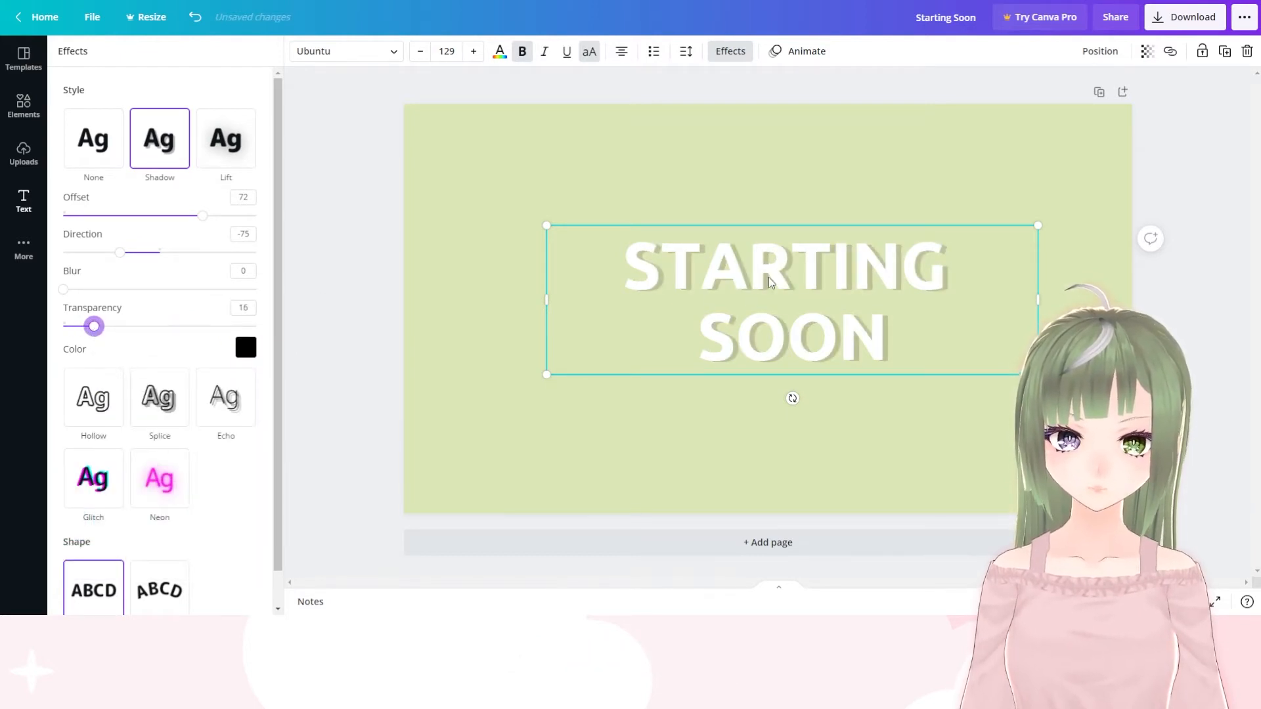
Centre the "STARTING SOON" heading horizontally and vertically on the page
drag(771, 282, 747, 277)
click(354, 182)
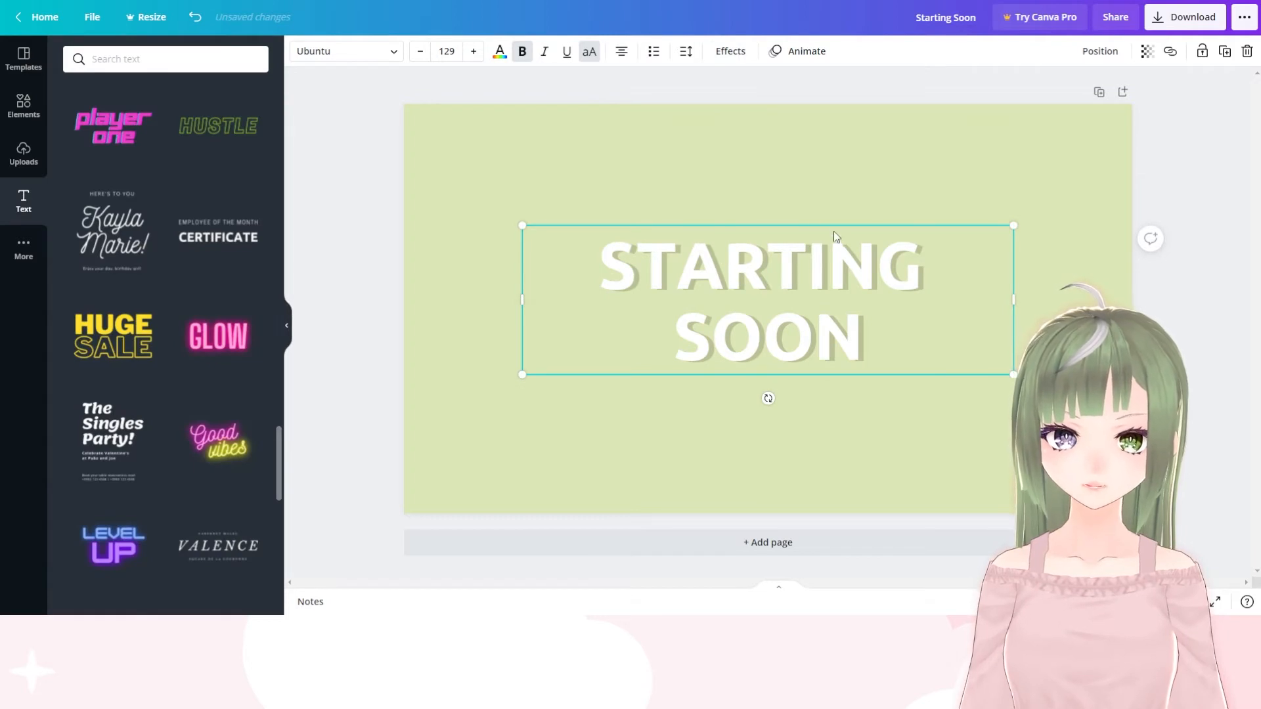
drag(833, 310, 805, 322)
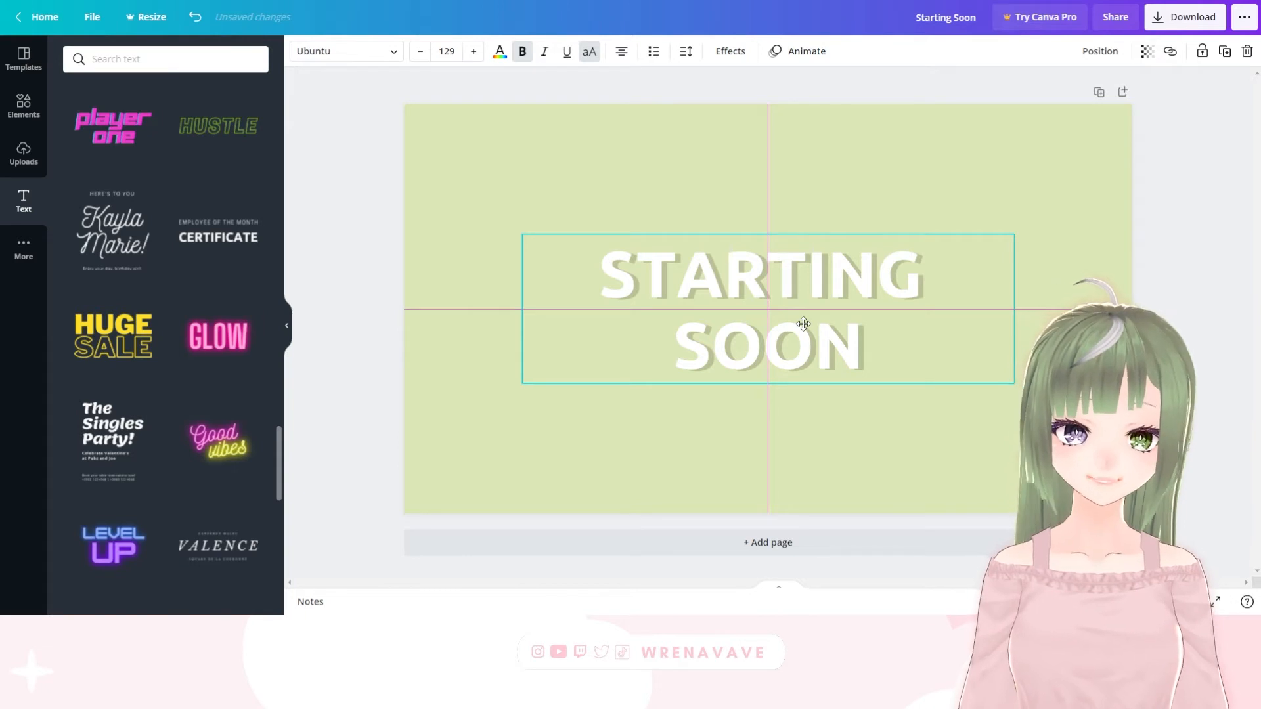
mouse_move(804, 324)
mouse_down()
mouse_move(804, 335)
mouse_move(804, 313)
mouse_move(806, 326)
mouse_up()
click(576, 177)
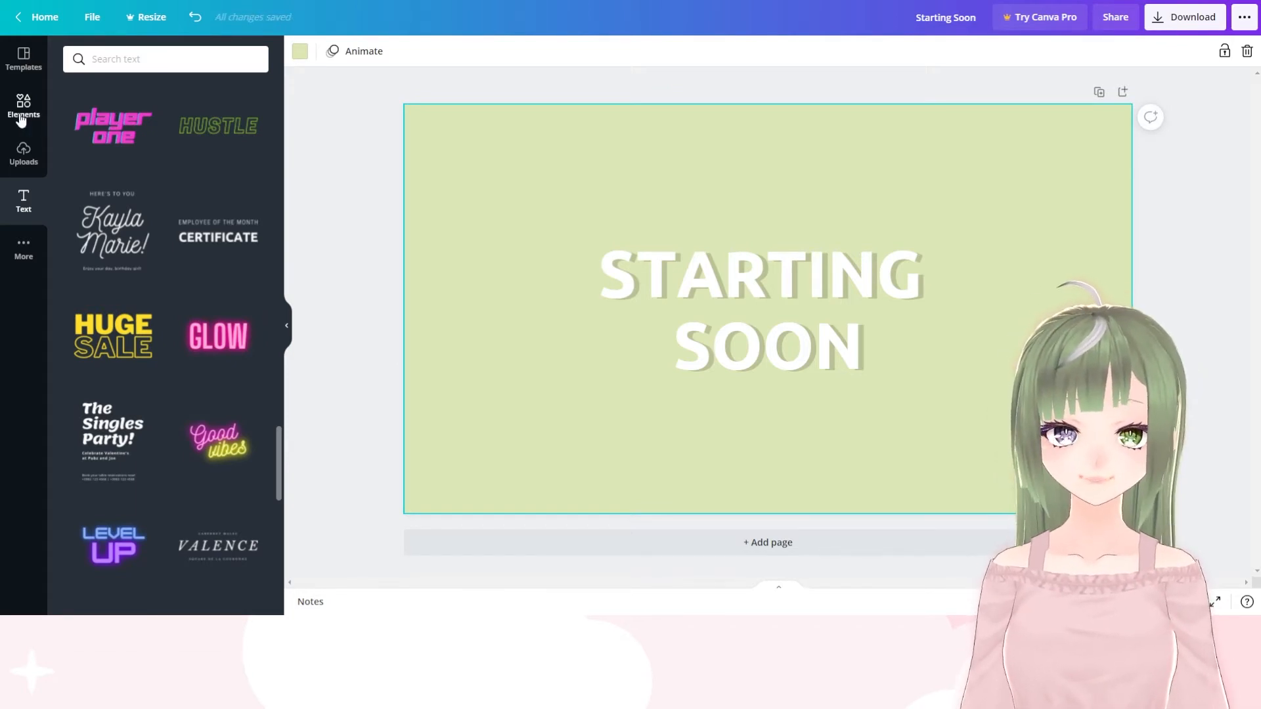
Add a dotted line from Lines & Shapes, stretch it across the page near its upper edge and colour it white
click(21, 116)
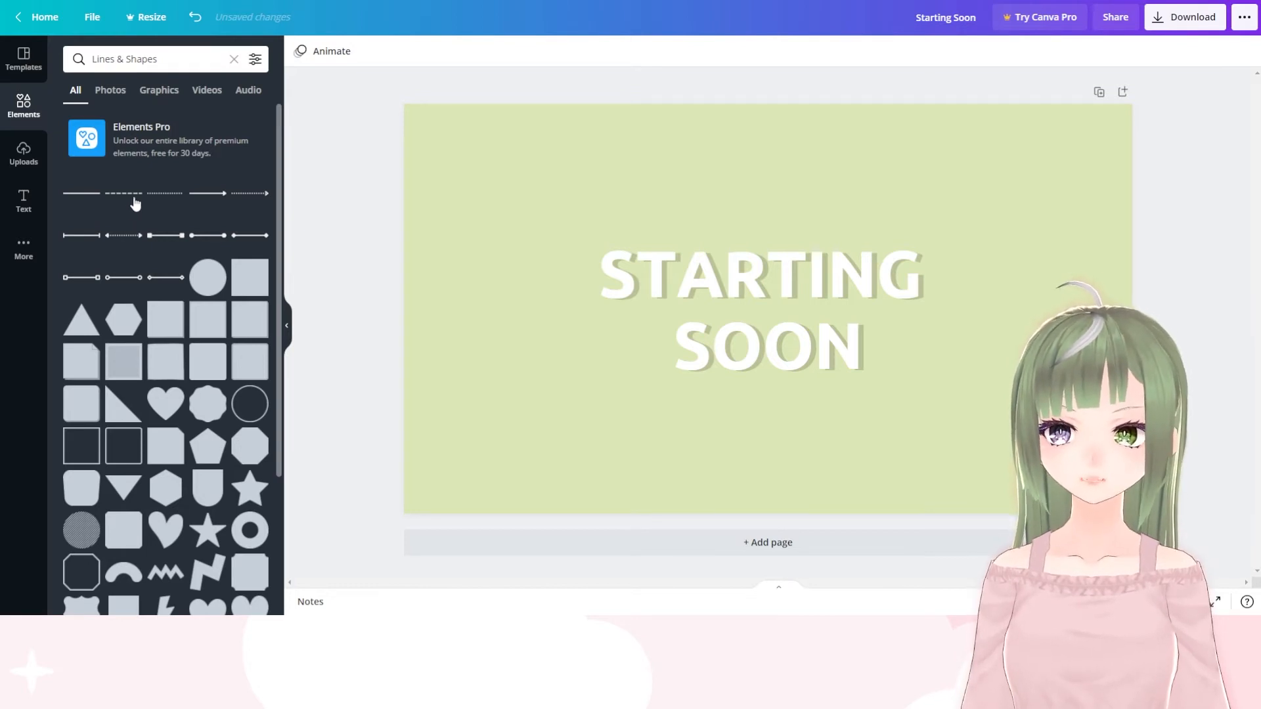
click(171, 199)
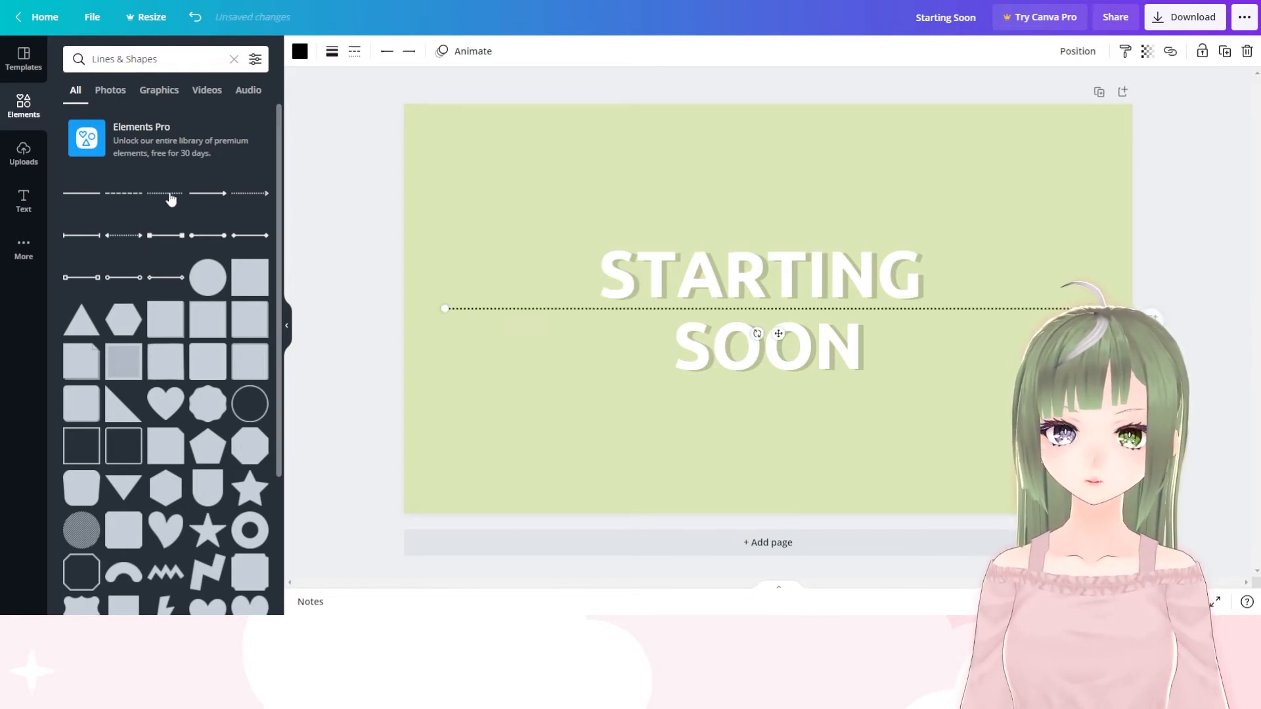
drag(1057, 309, 1143, 114)
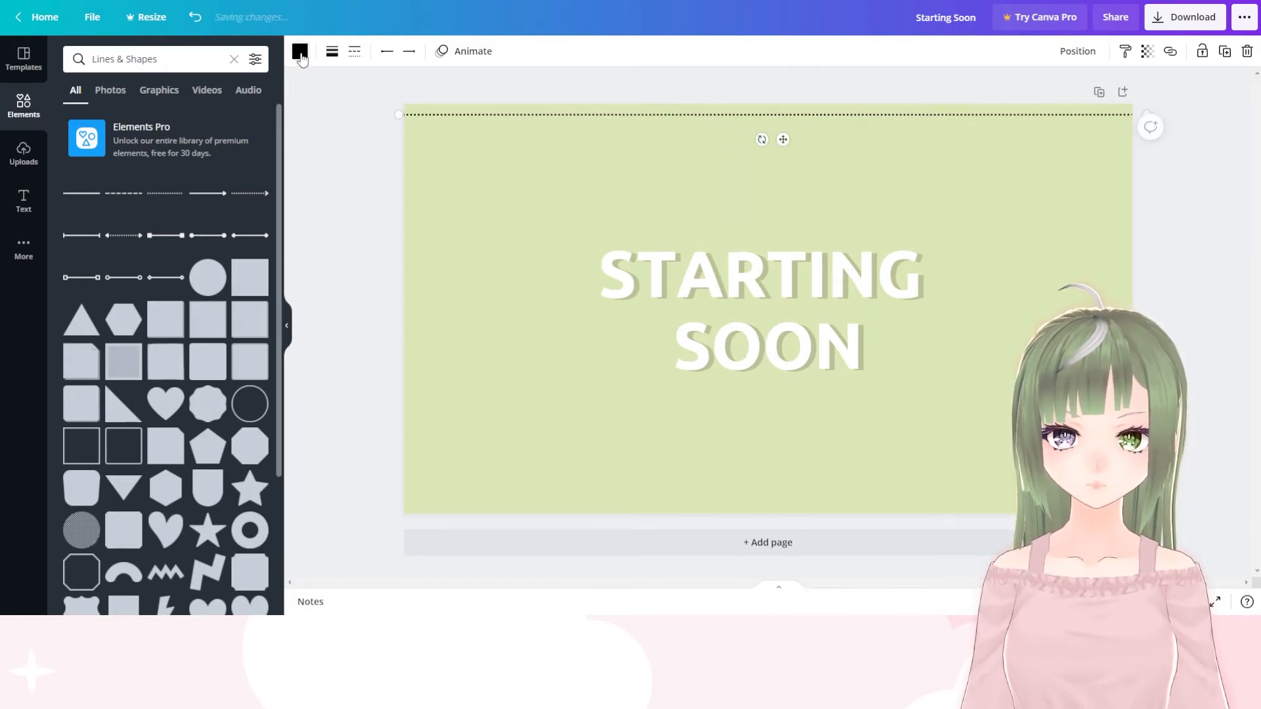
click(299, 52)
click(254, 241)
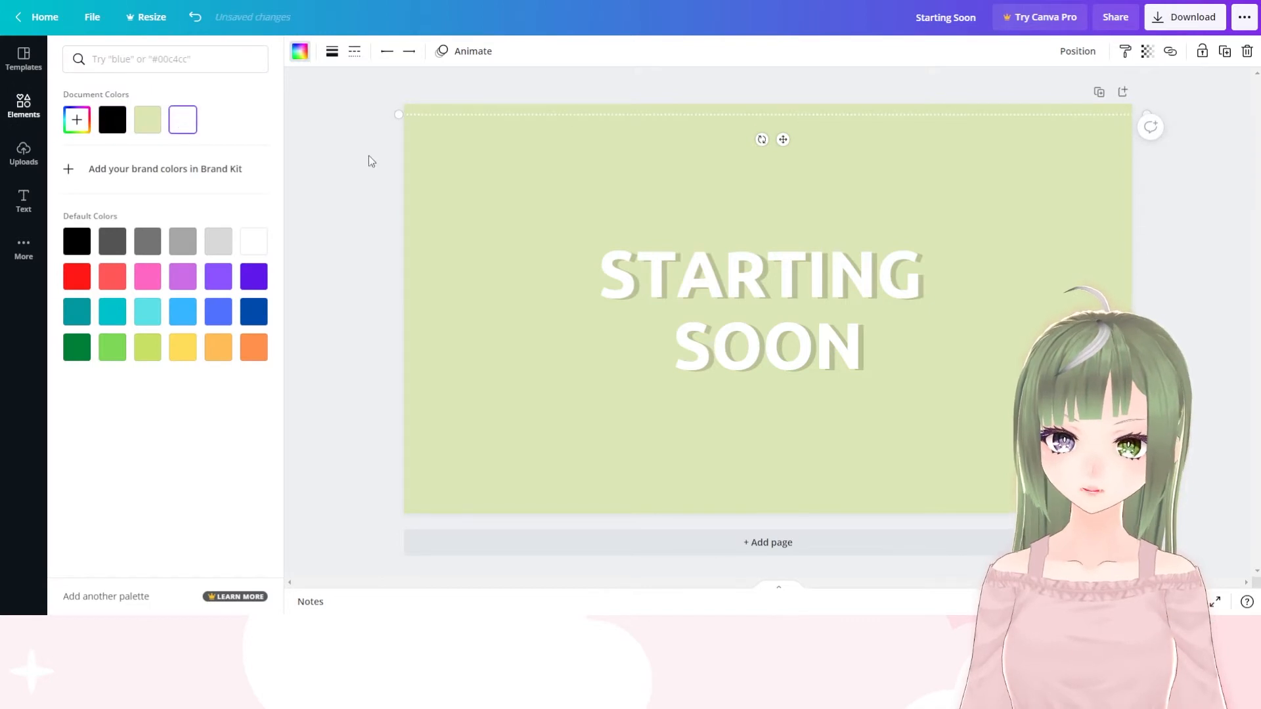
click(1191, 250)
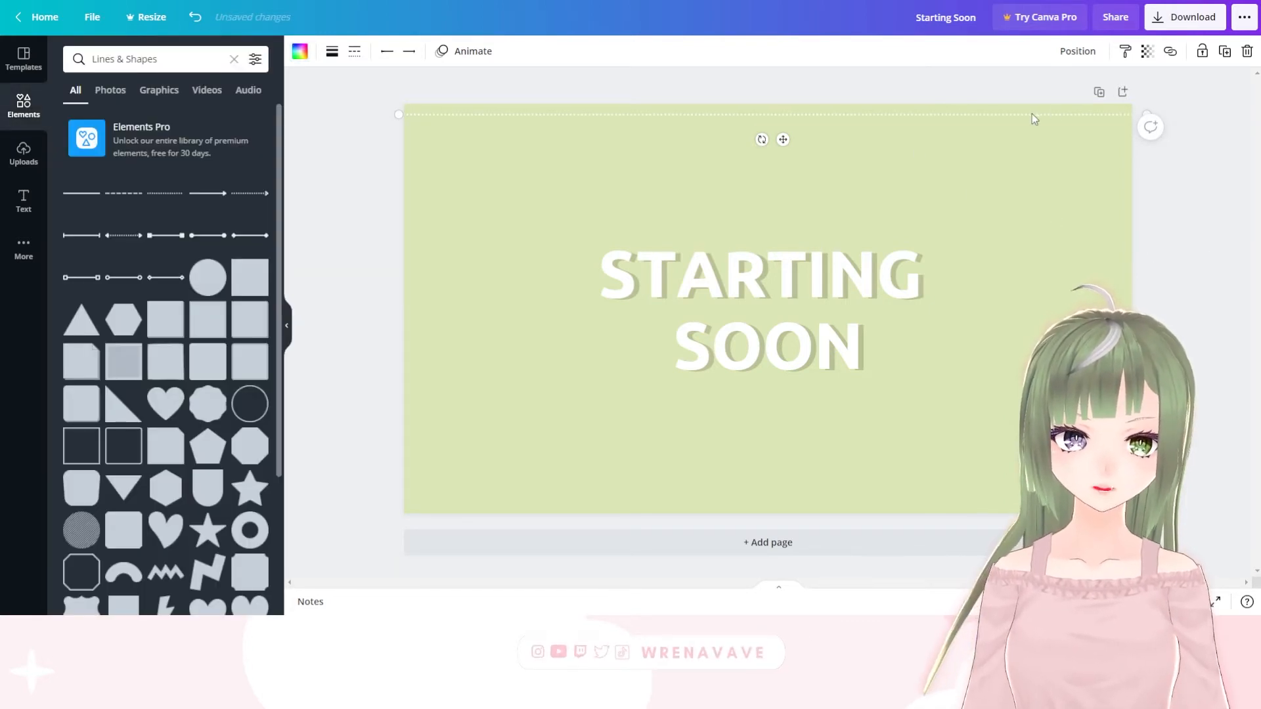
click(1156, 263)
Duplicate the white dotted line and place the copy near the page's lower edge
click(694, 117)
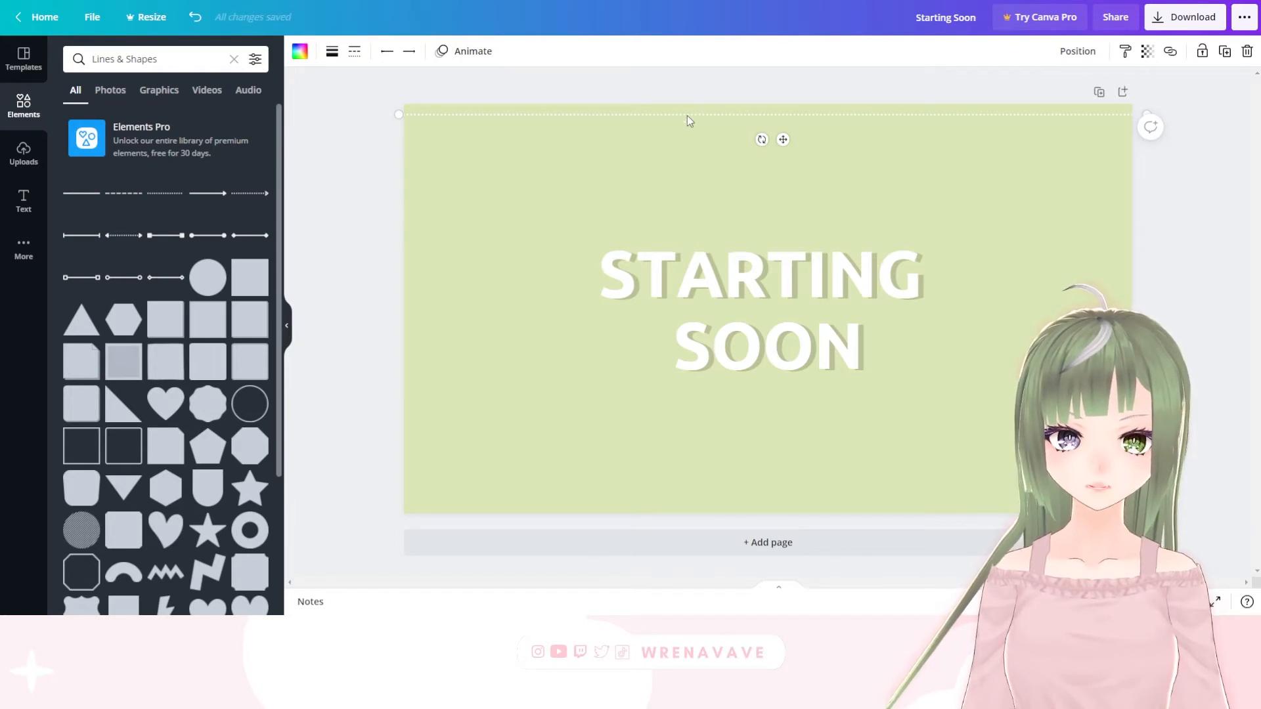
click(1225, 52)
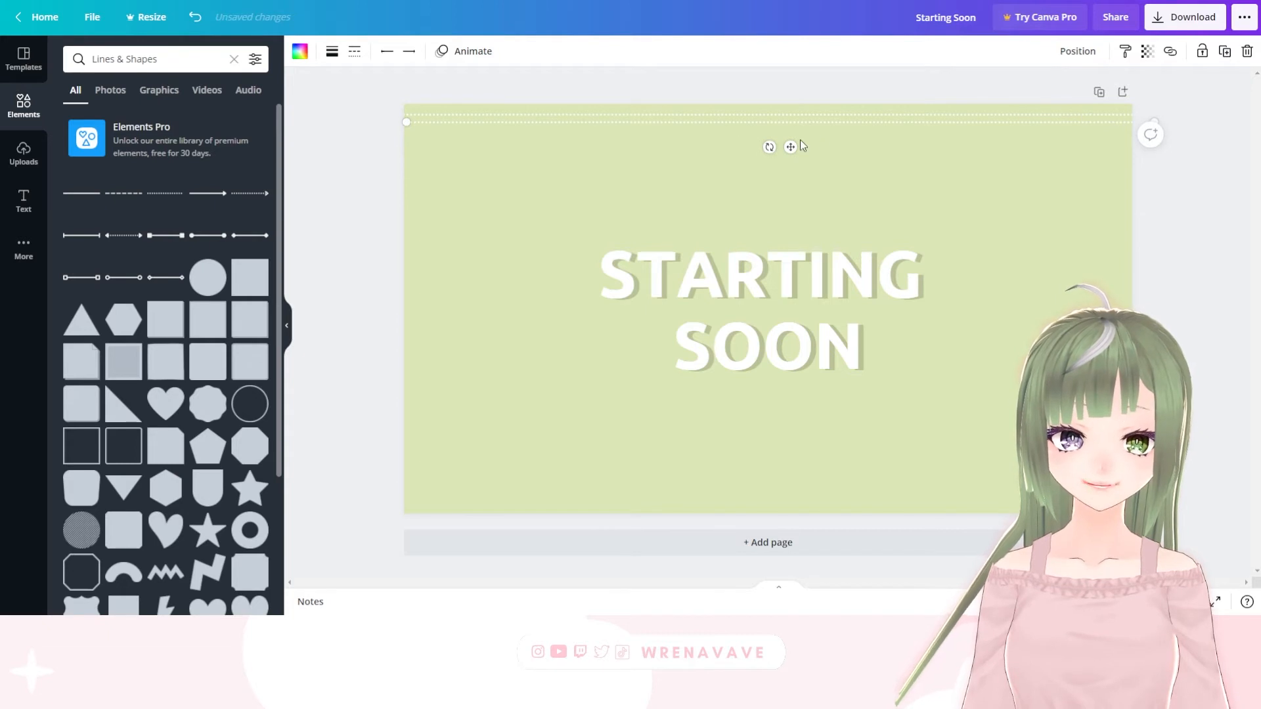
drag(795, 147, 781, 526)
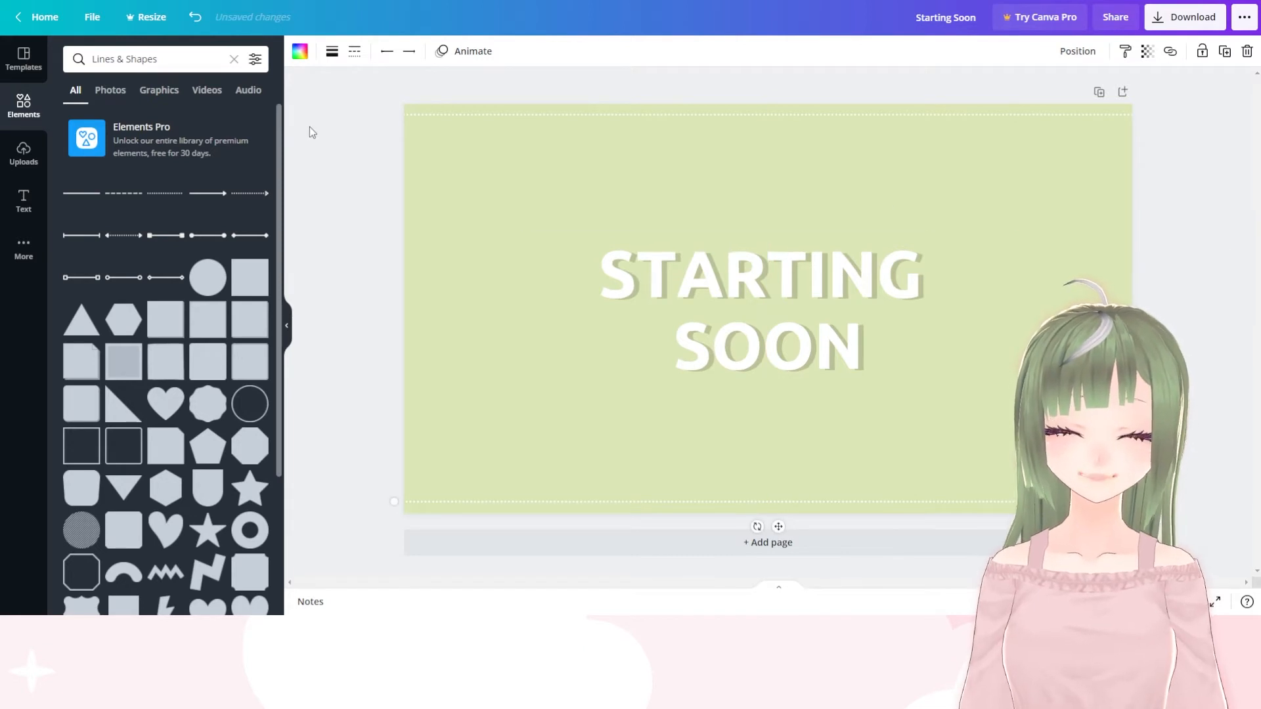
Add the diagonally striped circle from the recently used graphics to the page
scroll(183, 322, down, 1)
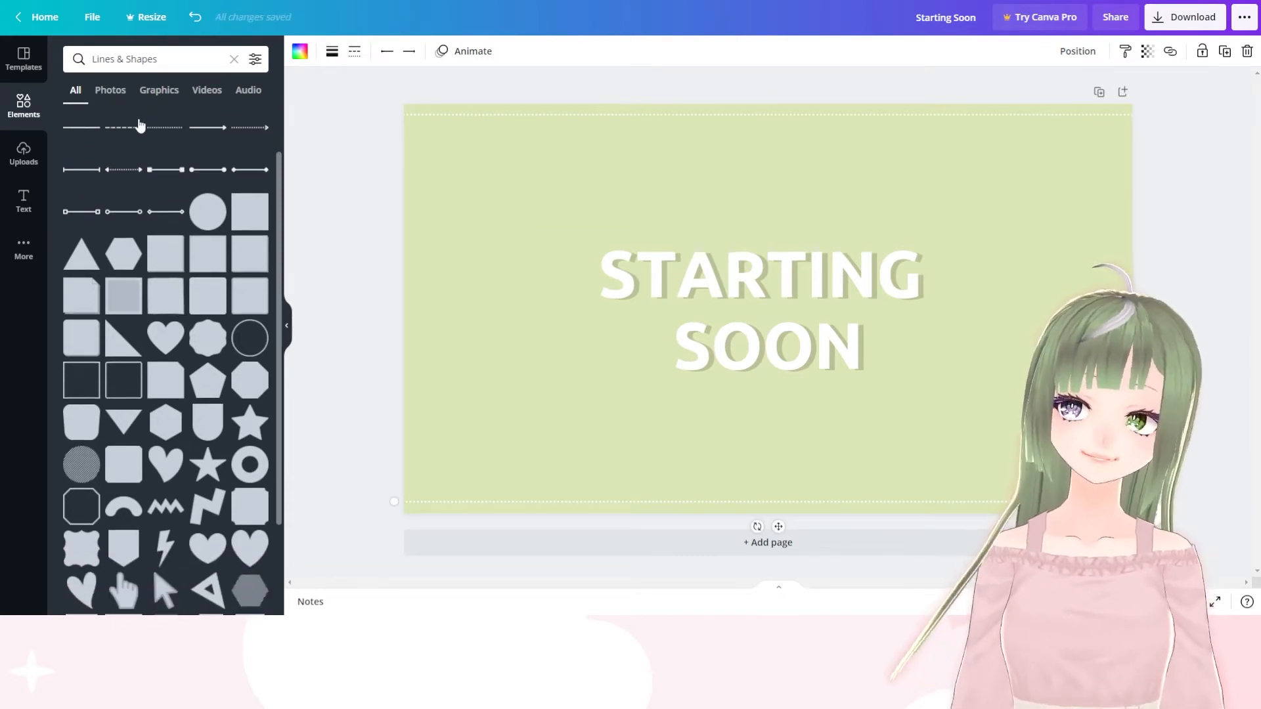
click(233, 59)
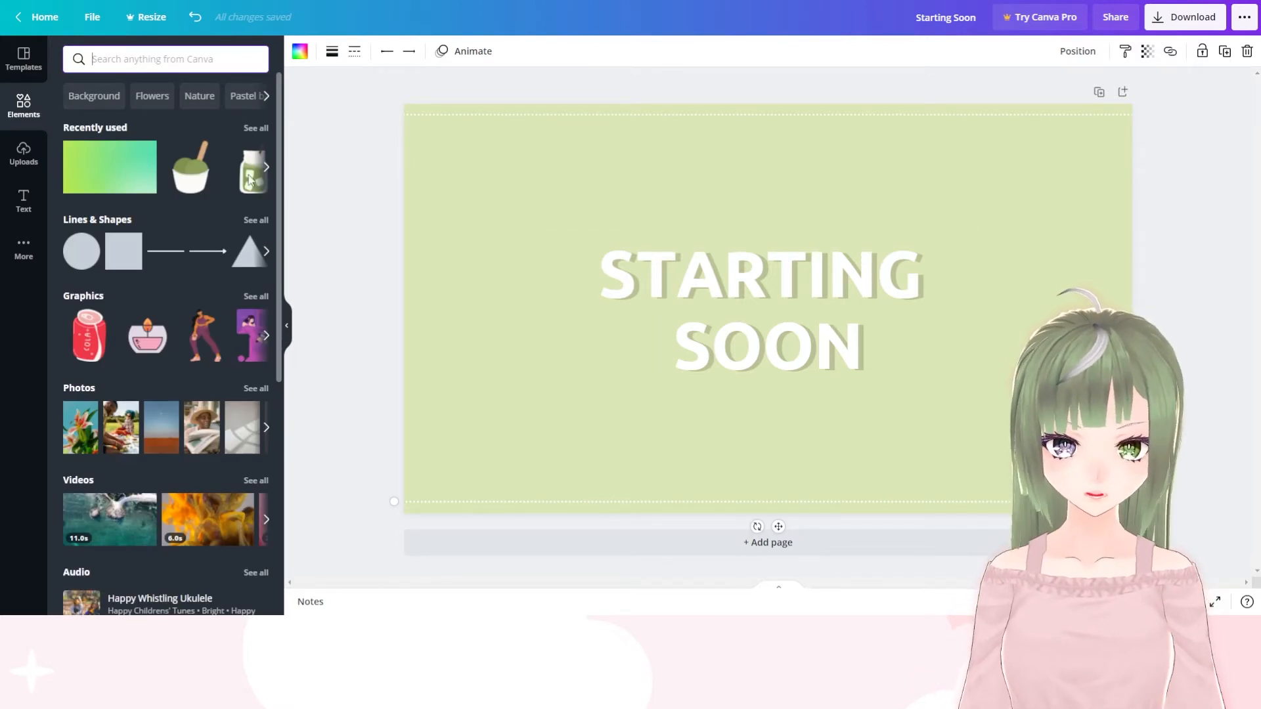
scroll(205, 204, down, 1)
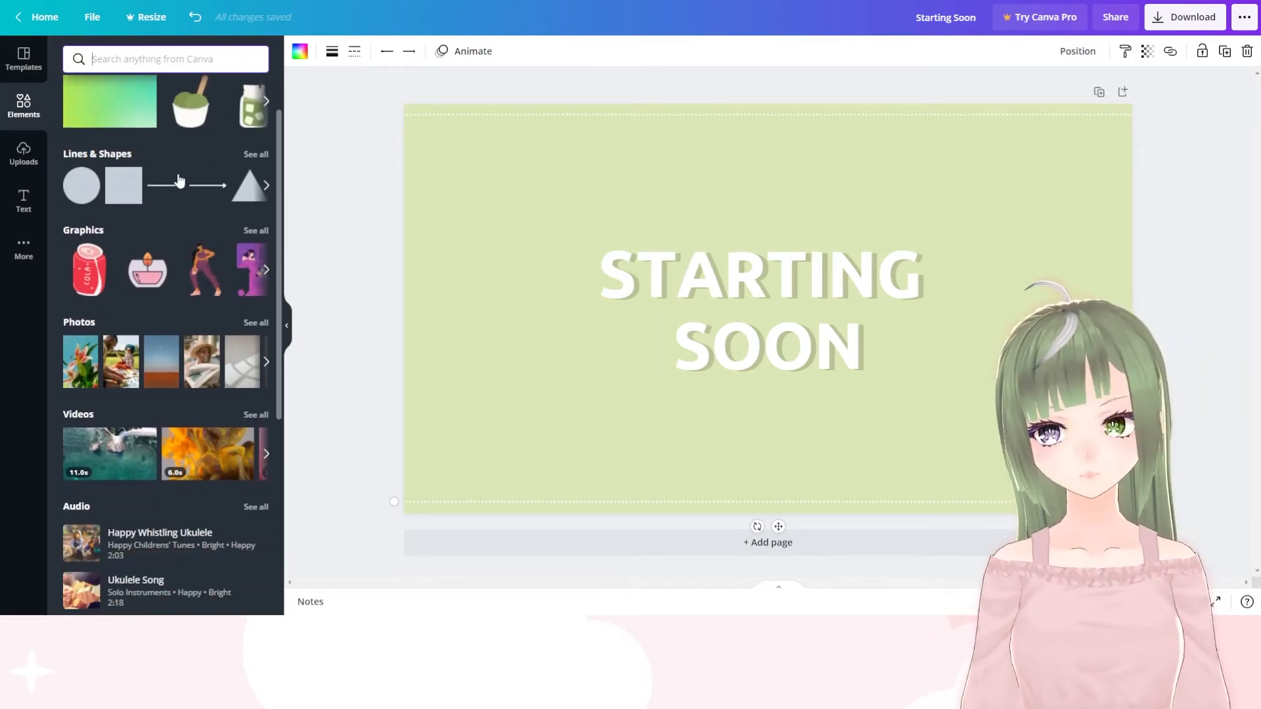
scroll(179, 181, down, 1)
scroll(181, 220, up, 2)
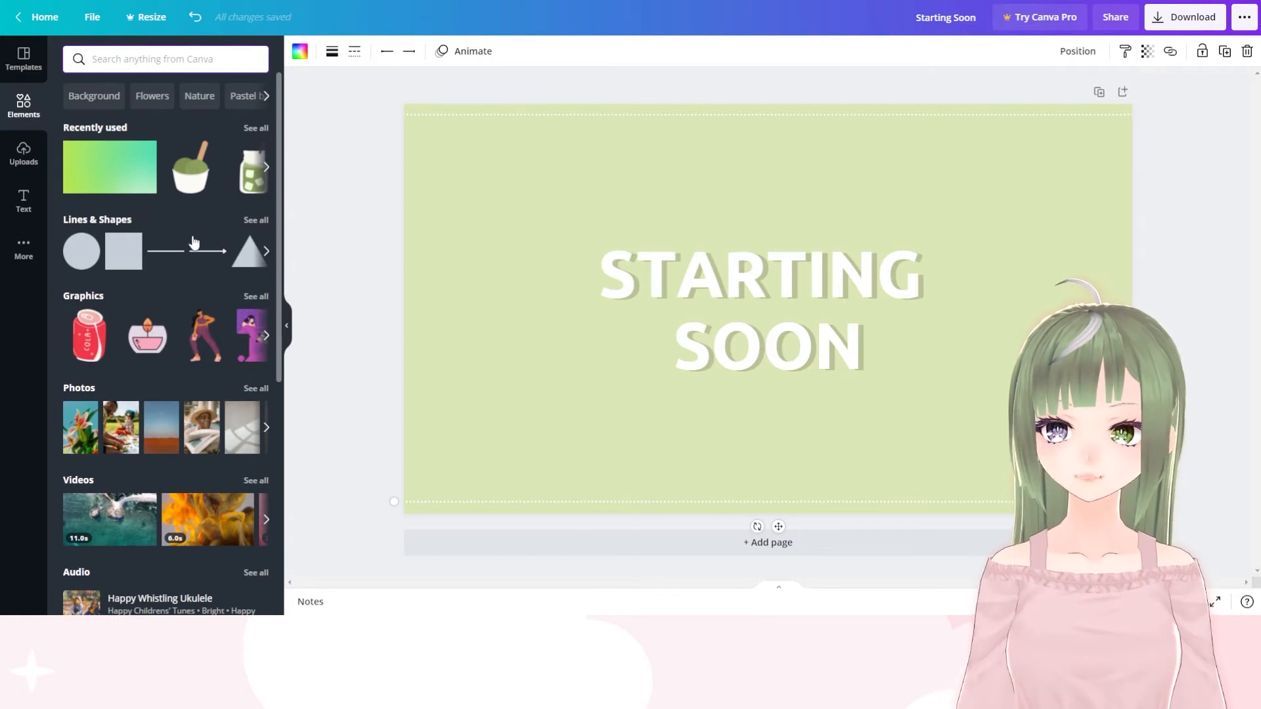
scroll(203, 289, down, 5)
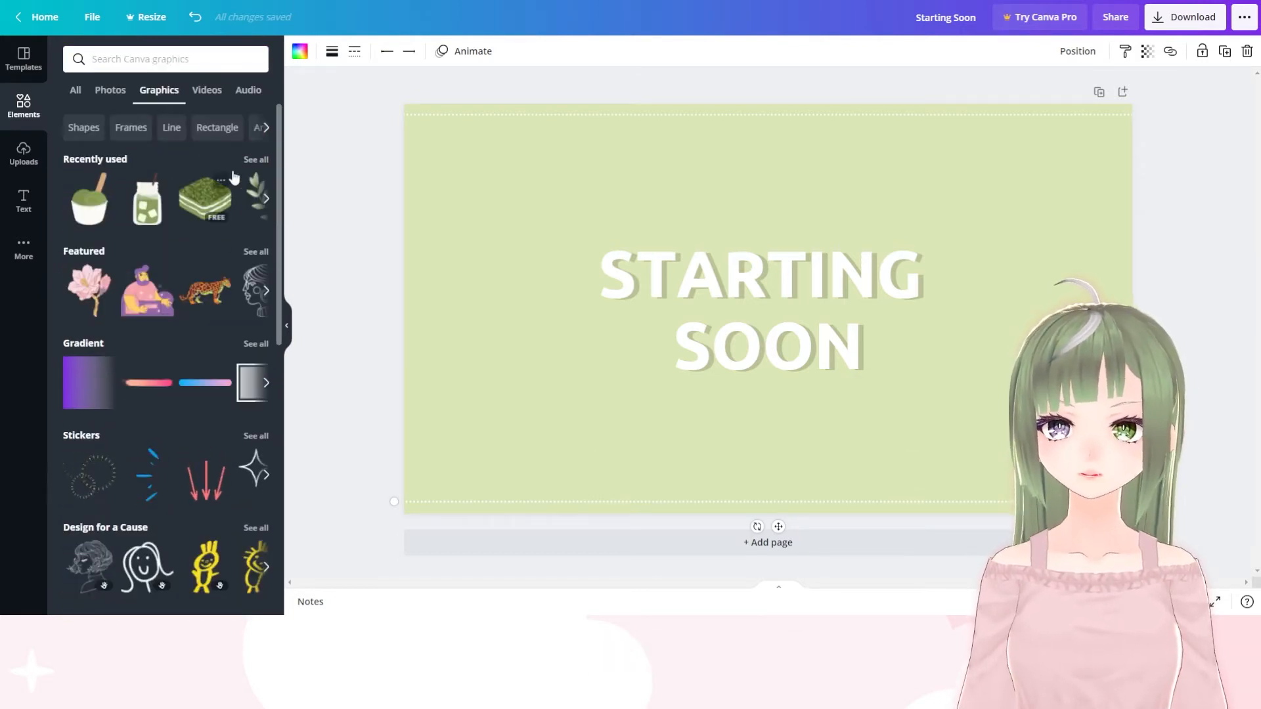
click(255, 161)
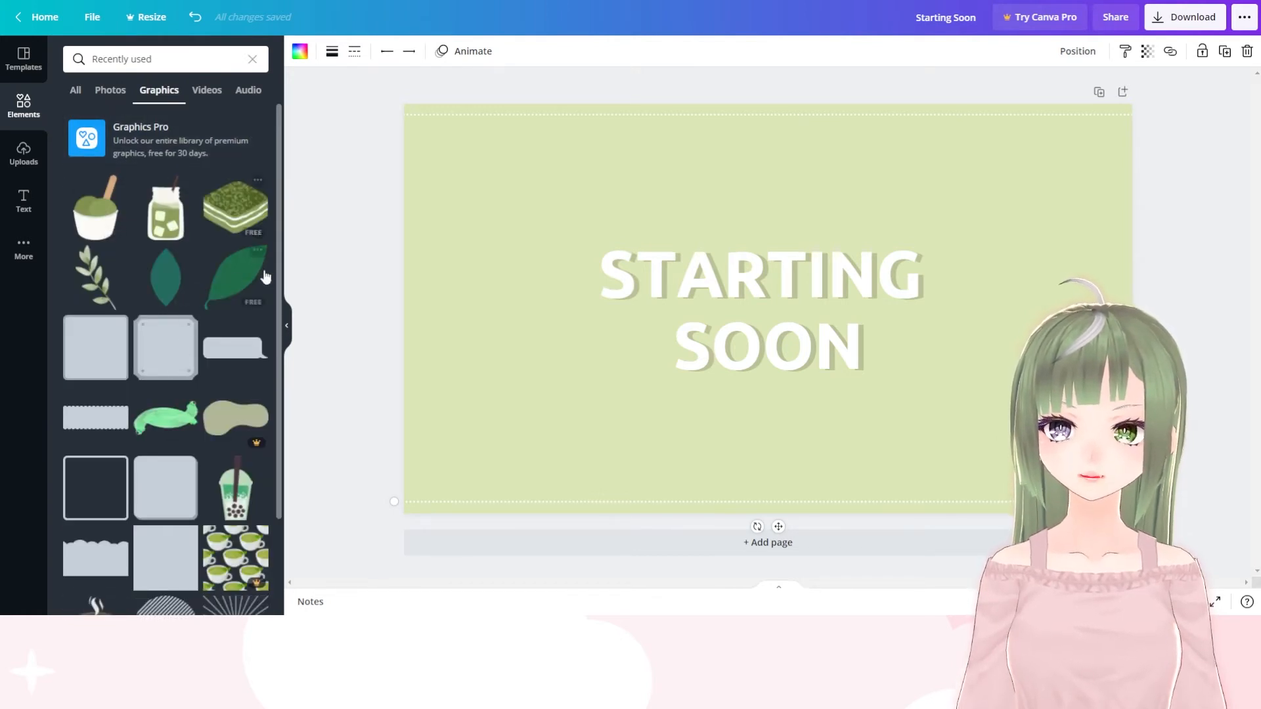
scroll(205, 326, down, 2)
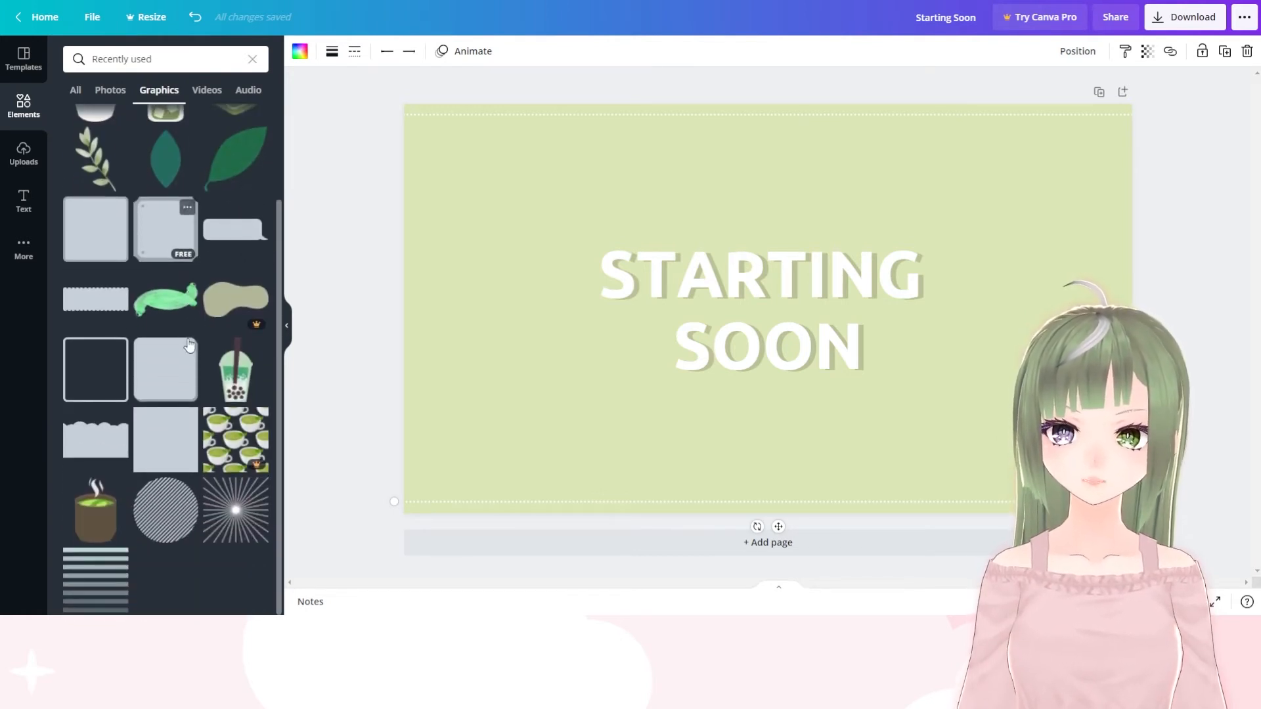
click(164, 520)
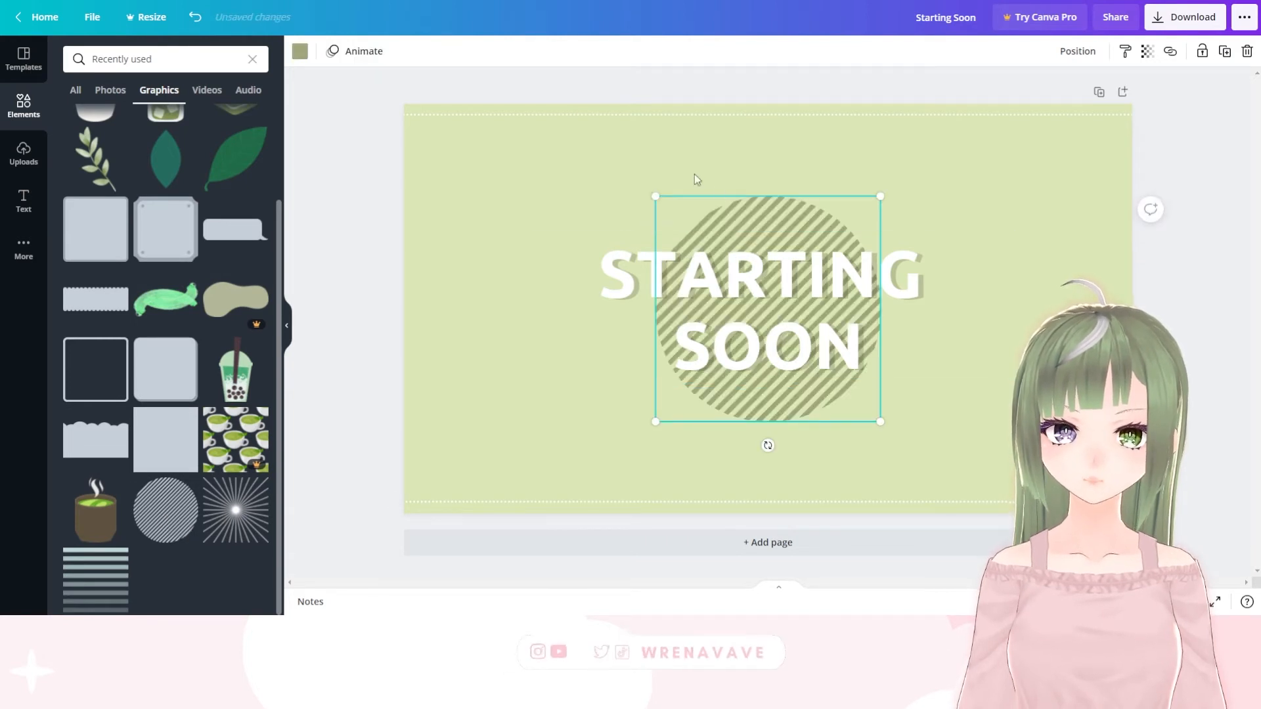
Enlarge the striped circle until it nearly fills the height between the dotted lines and centre it behind the heading
drag(650, 195, 550, 153)
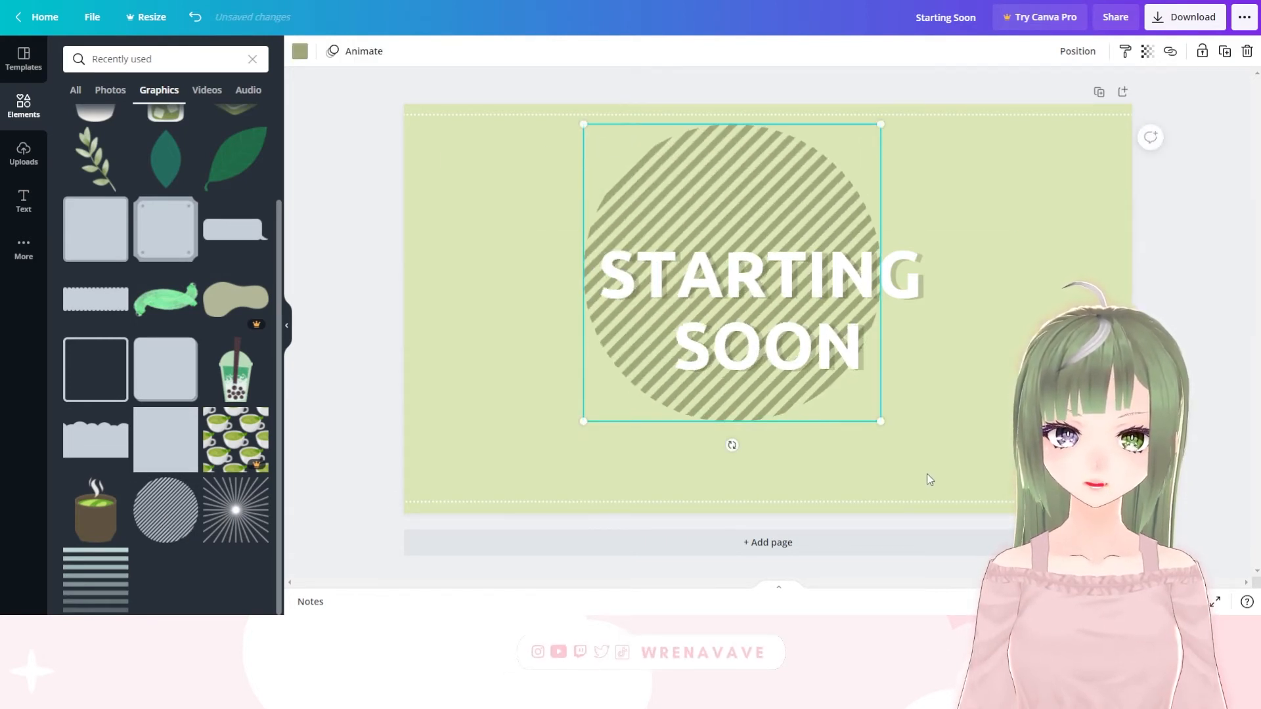
drag(891, 436, 948, 491)
drag(761, 197, 764, 192)
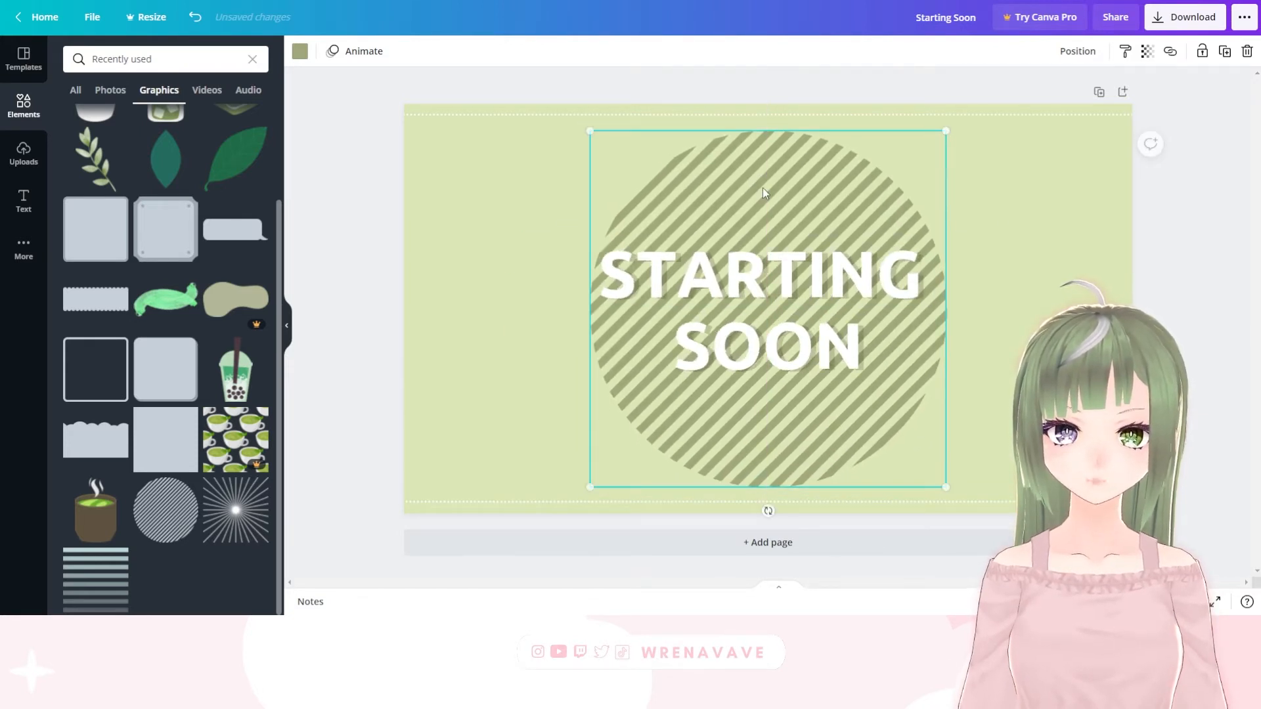
Try aligning the striped circle to the page's top, left and middle, and move it back behind the heading
click(1090, 53)
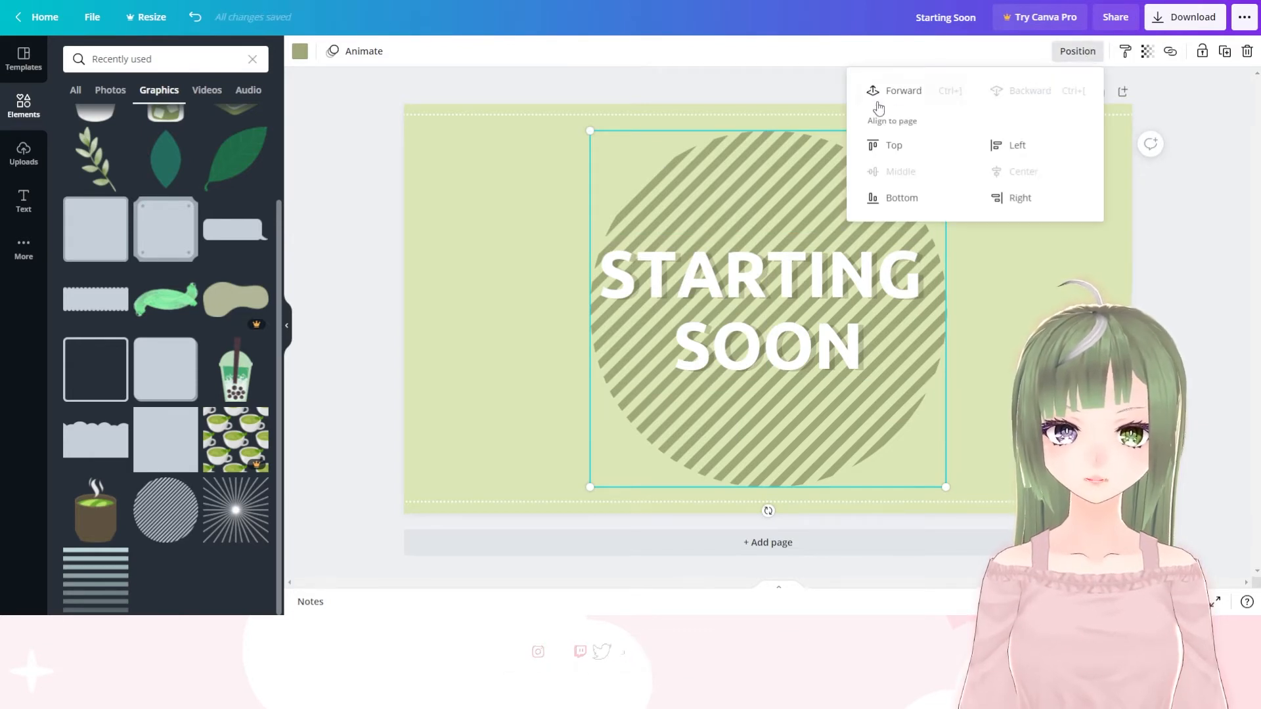
click(1022, 92)
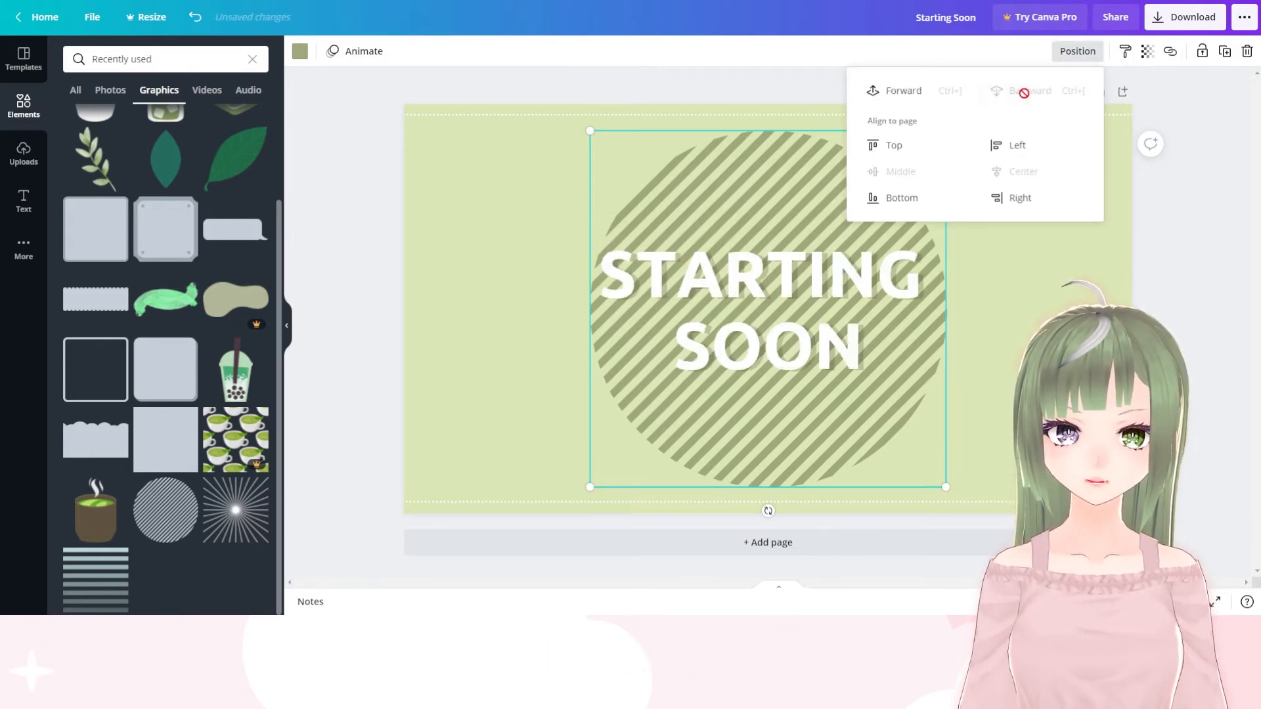
click(884, 145)
click(1005, 145)
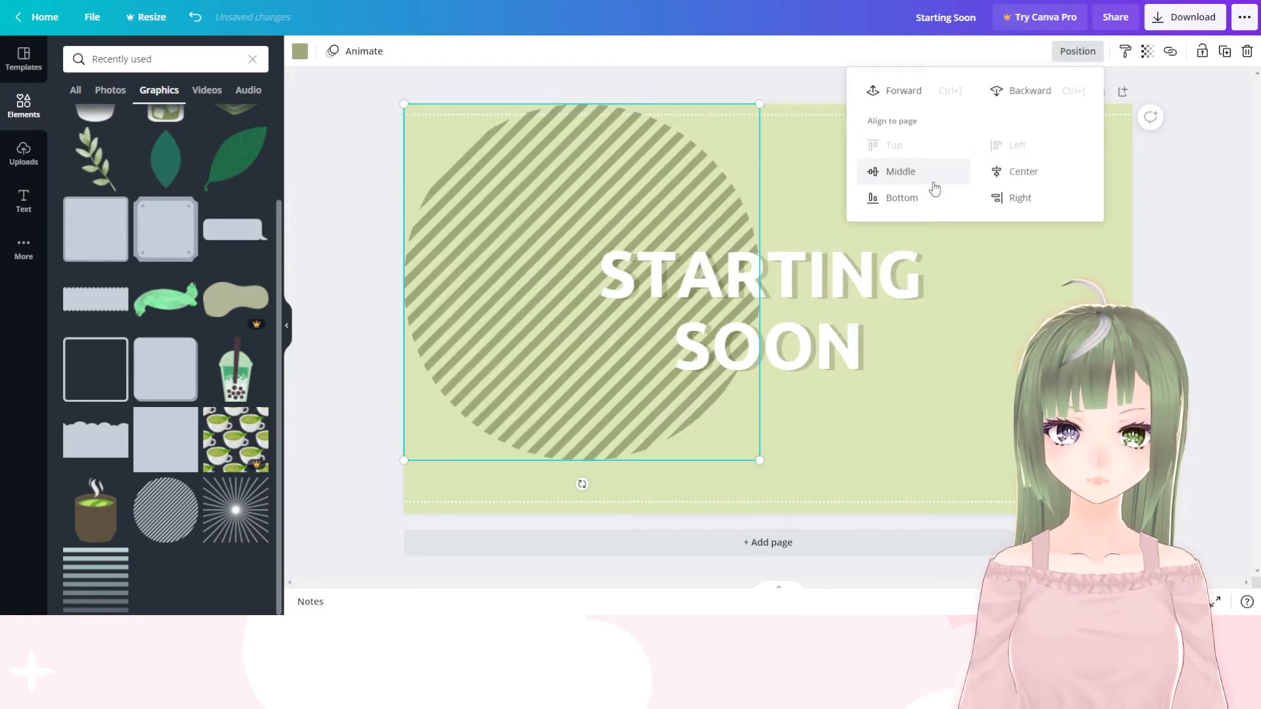
click(928, 172)
drag(601, 217, 776, 209)
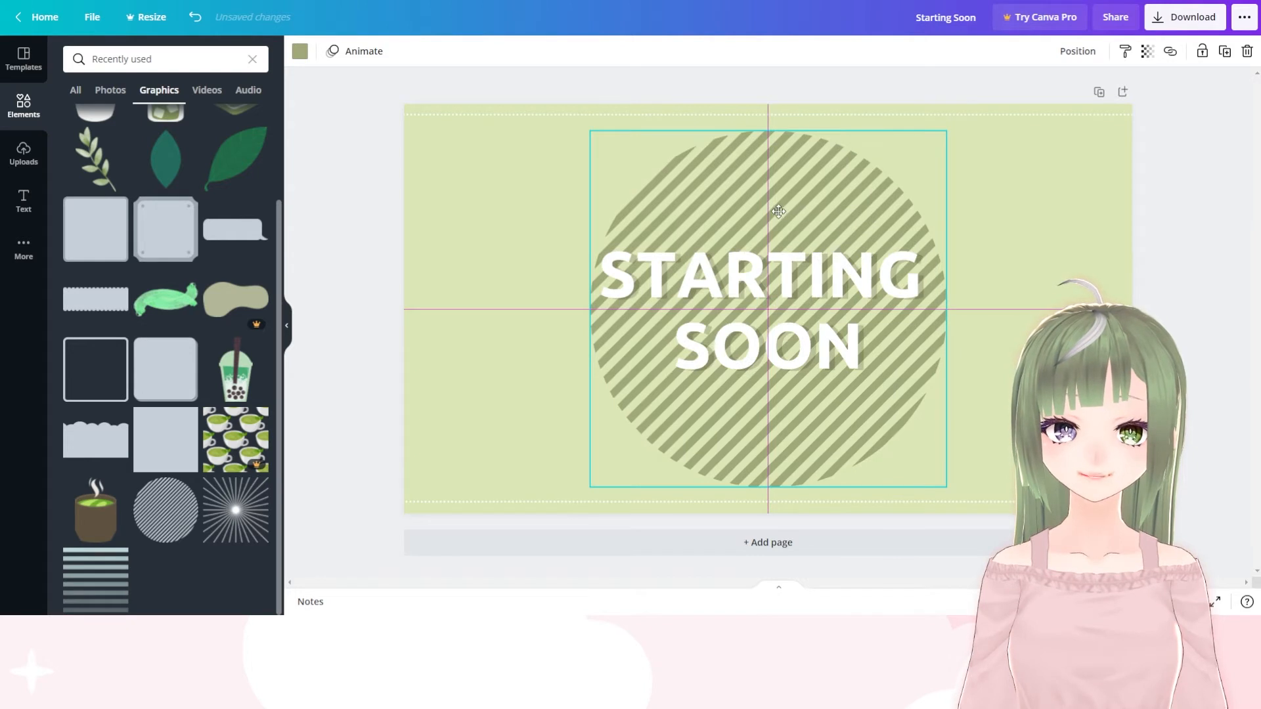
drag(778, 212, 775, 212)
Shrink the striped circle to slightly narrower than the heading and recentre it behind the text
click(1020, 222)
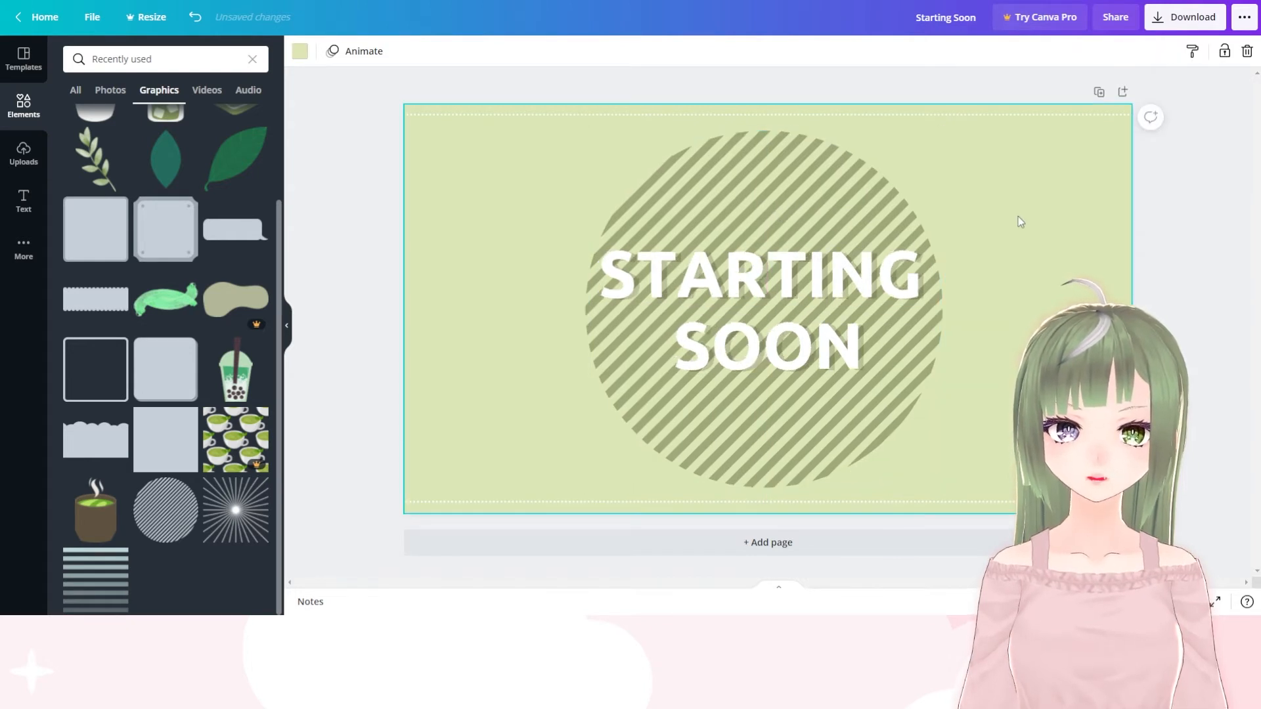
click(605, 140)
drag(940, 131, 847, 185)
drag(736, 228, 781, 193)
click(548, 180)
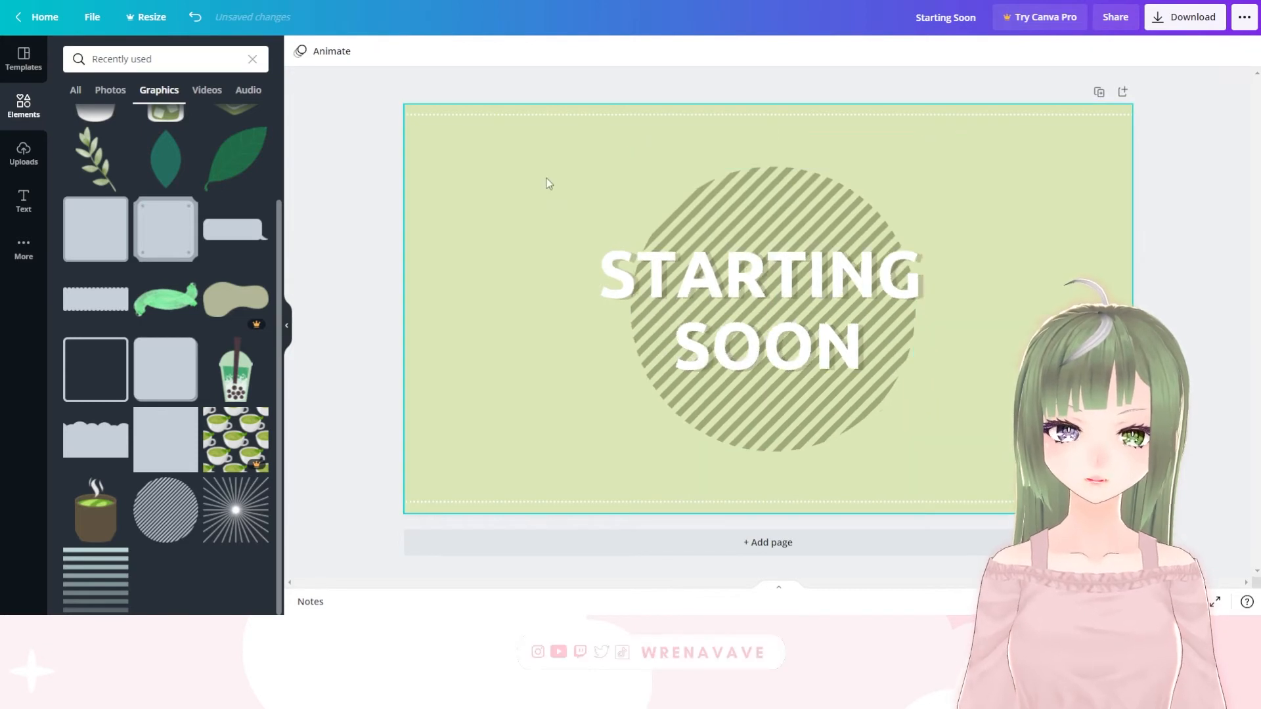
click(373, 328)
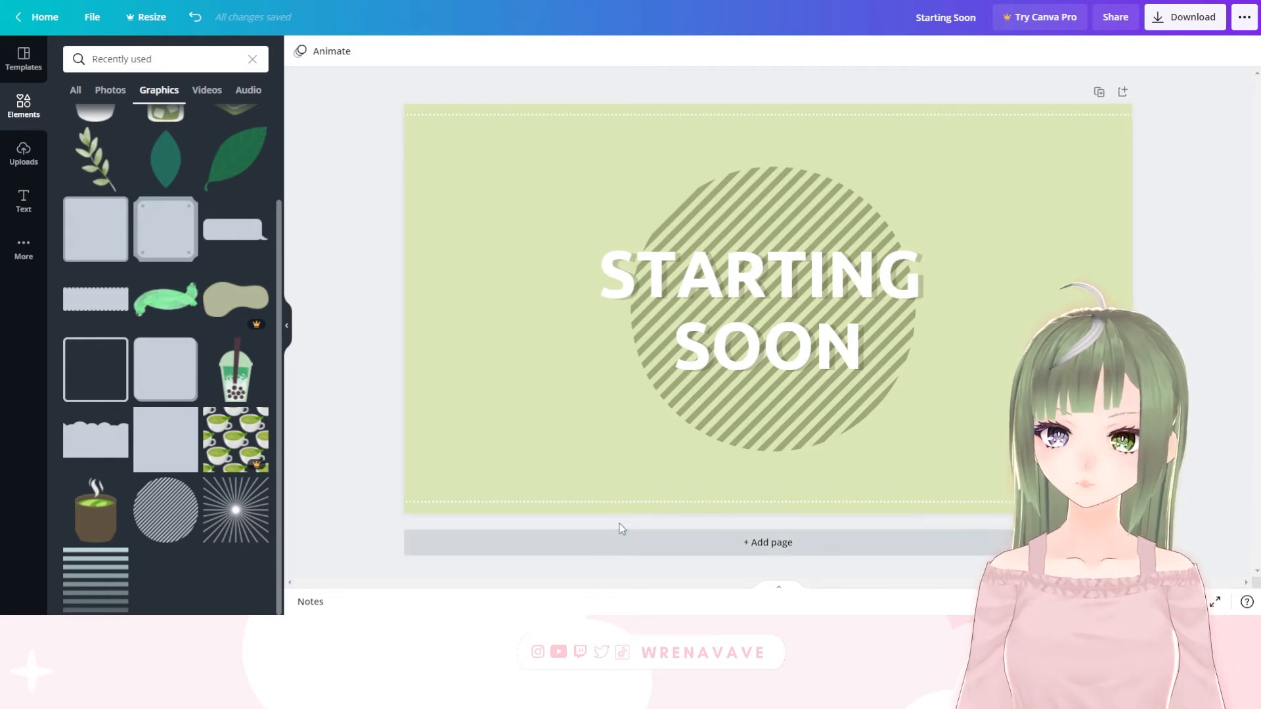
Recolour the lower dotted line with a custom brown
click(592, 504)
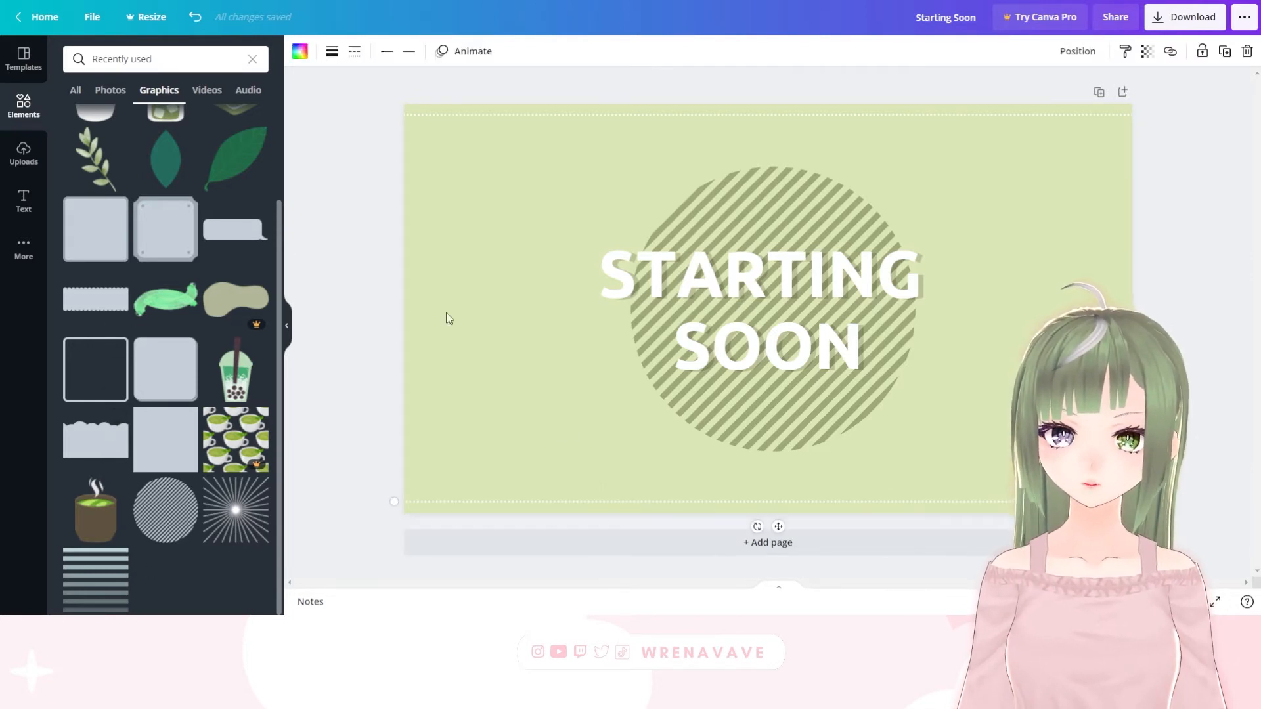
click(298, 52)
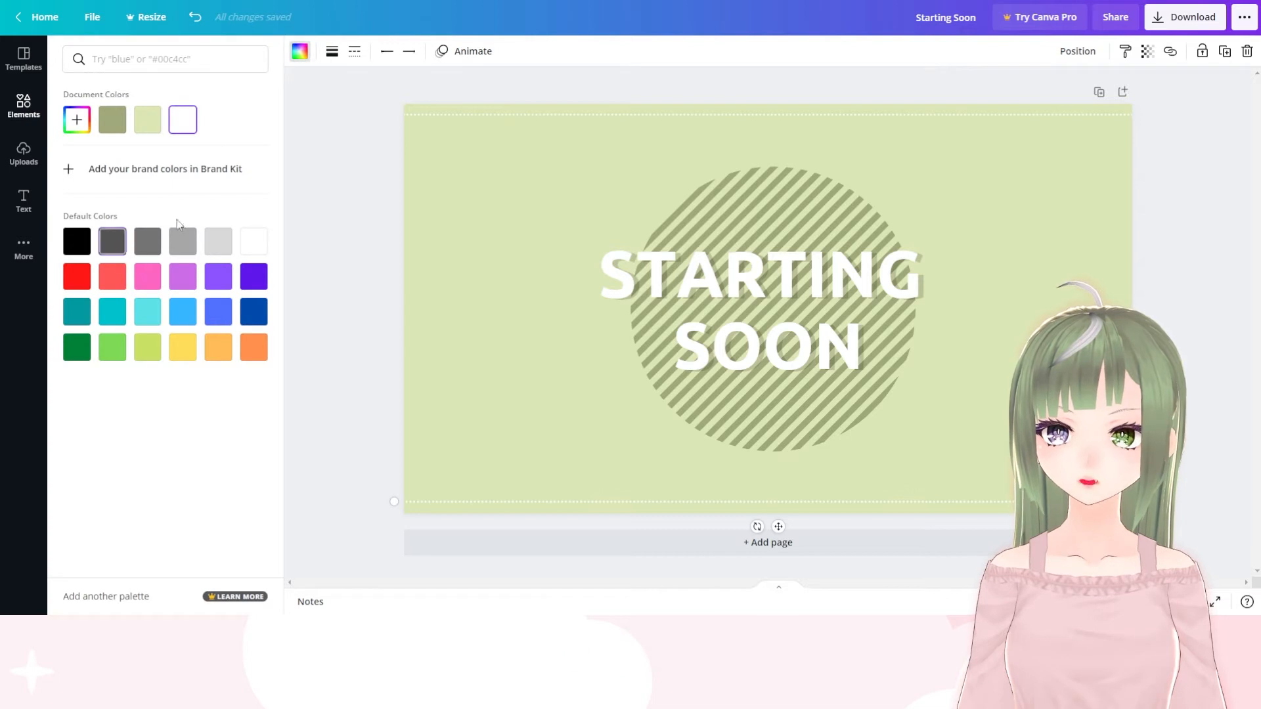
click(77, 120)
drag(82, 233, 92, 234)
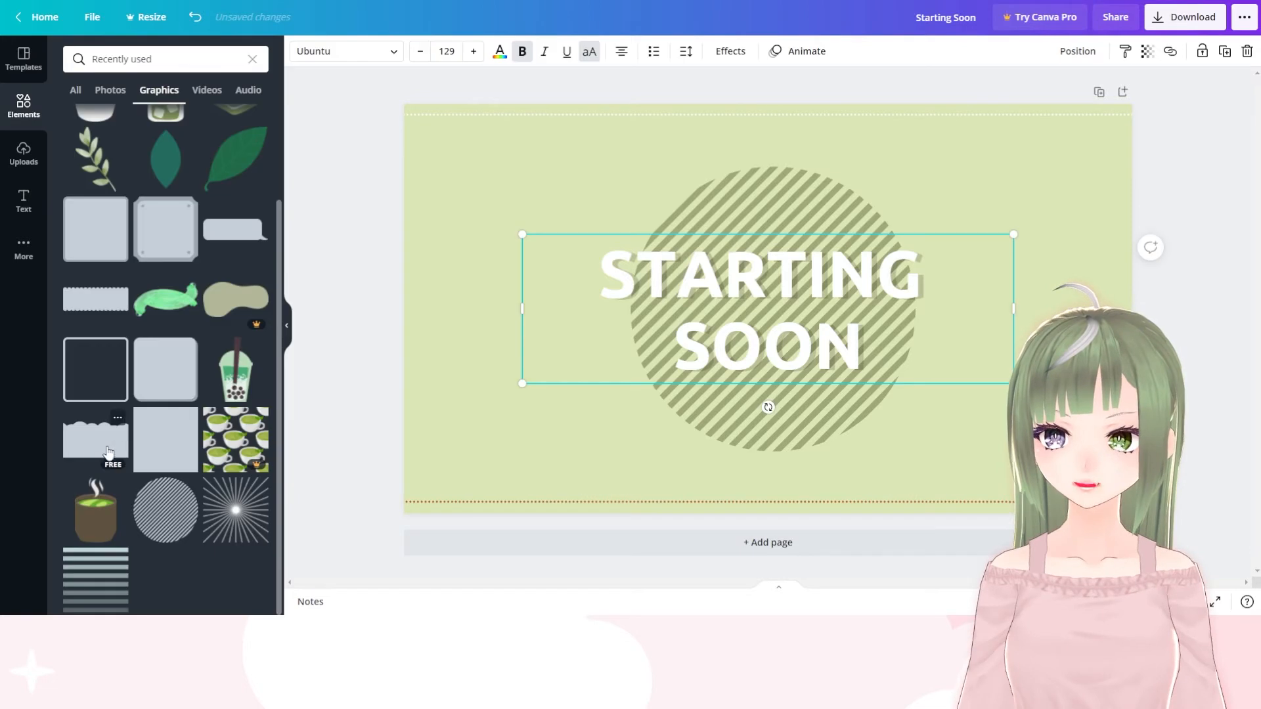
Add the cloud-edged shape from the recently used graphics, enlarge it past the page width and place it along the lower edge
click(97, 438)
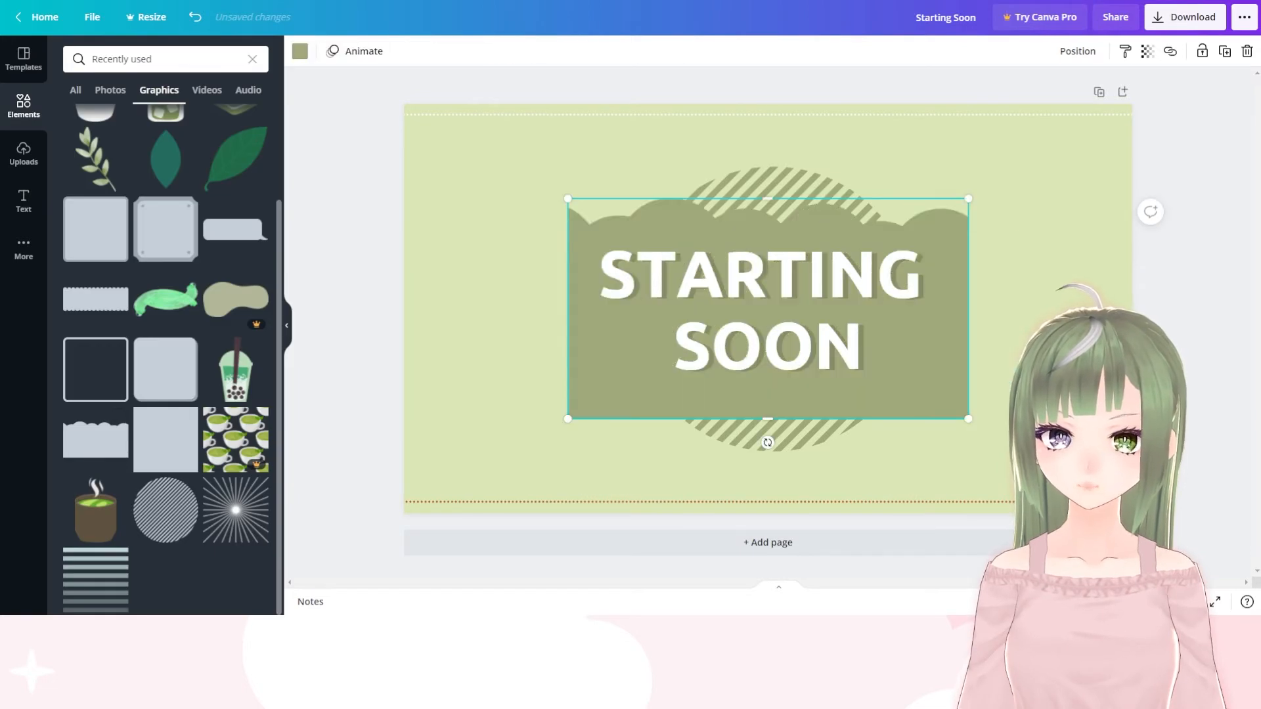
drag(969, 415, 1216, 554)
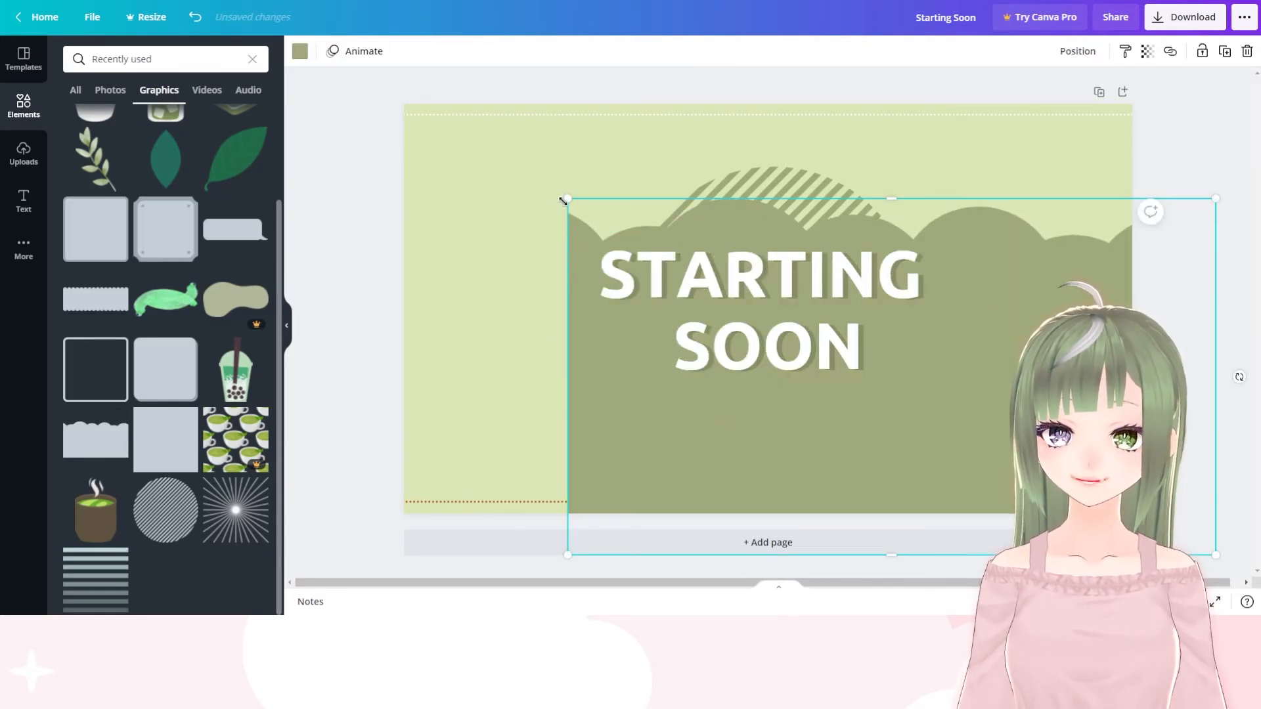
drag(564, 200, 387, 159)
drag(472, 188, 477, 479)
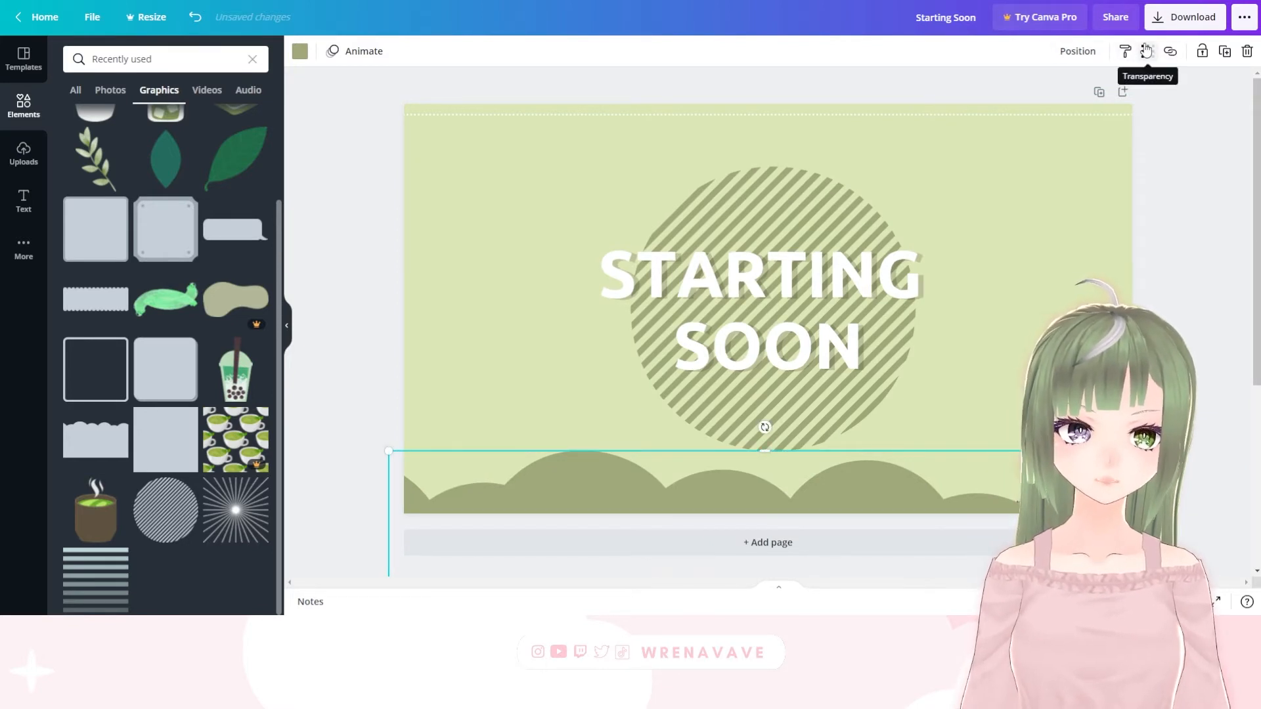
Set the cloud shape's transparency to 49 and colour it white
click(1146, 51)
drag(1101, 99, 1064, 125)
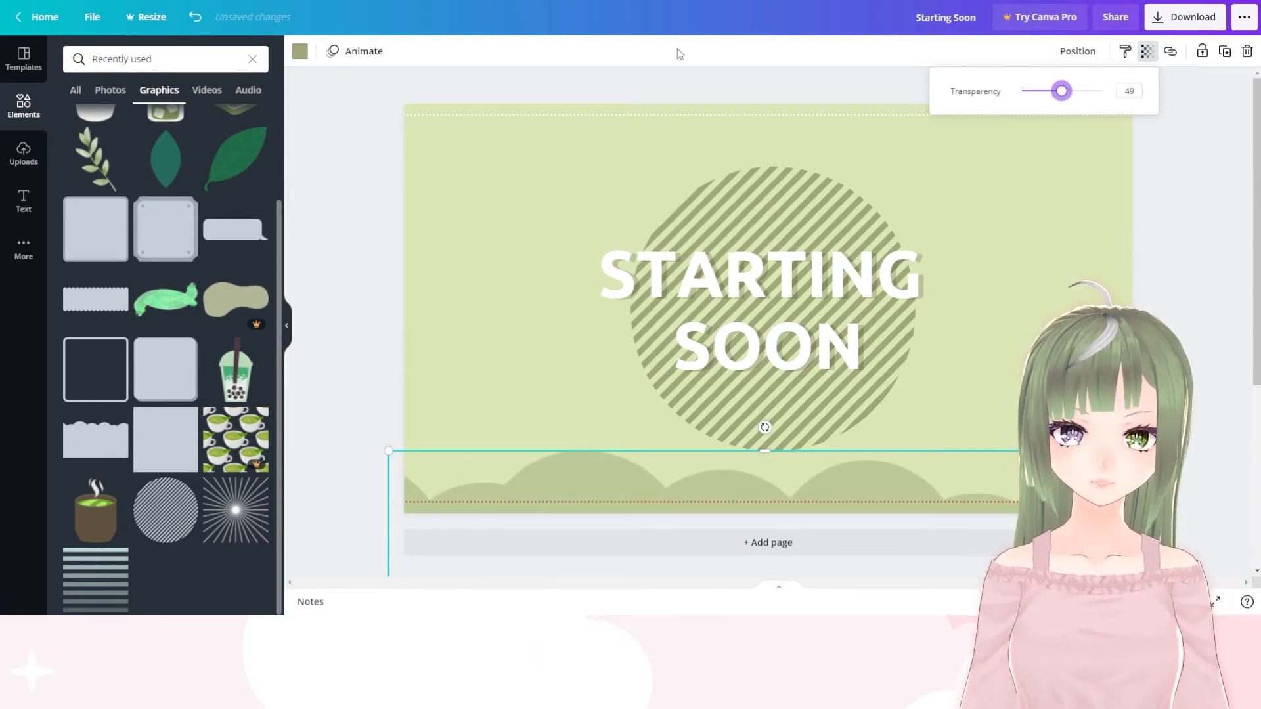
click(299, 51)
click(218, 119)
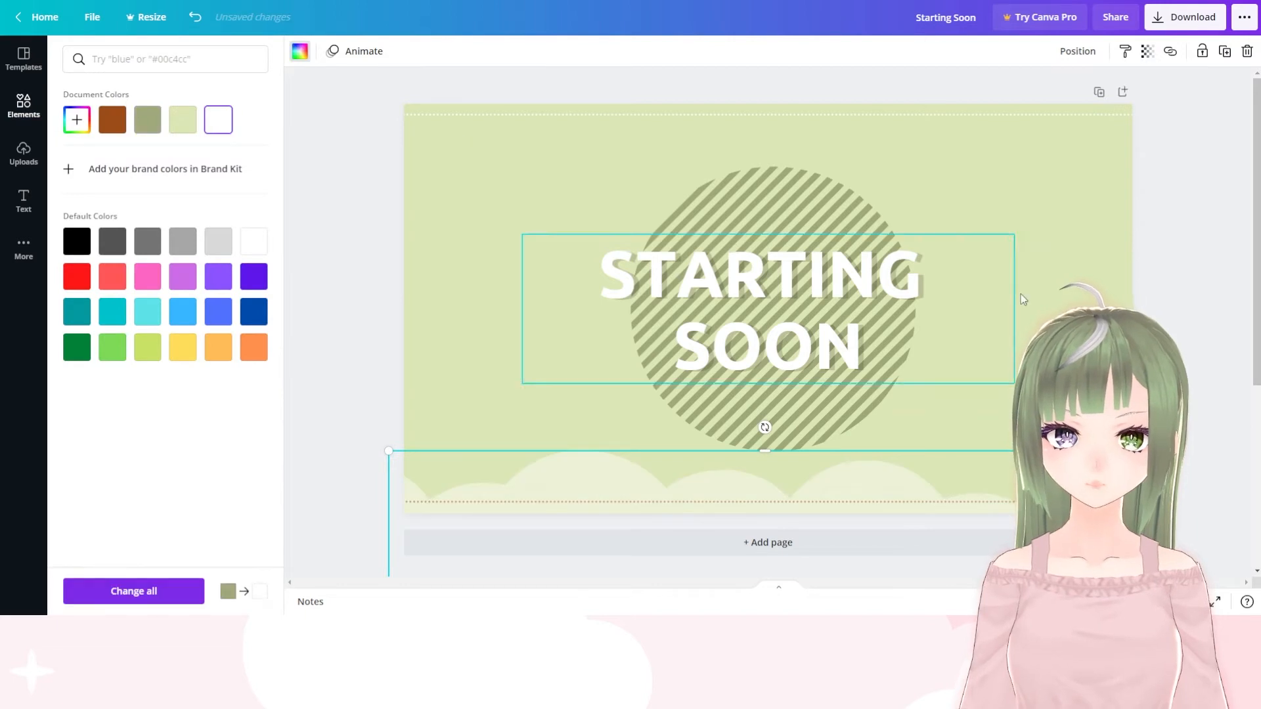
click(1224, 200)
click(1183, 210)
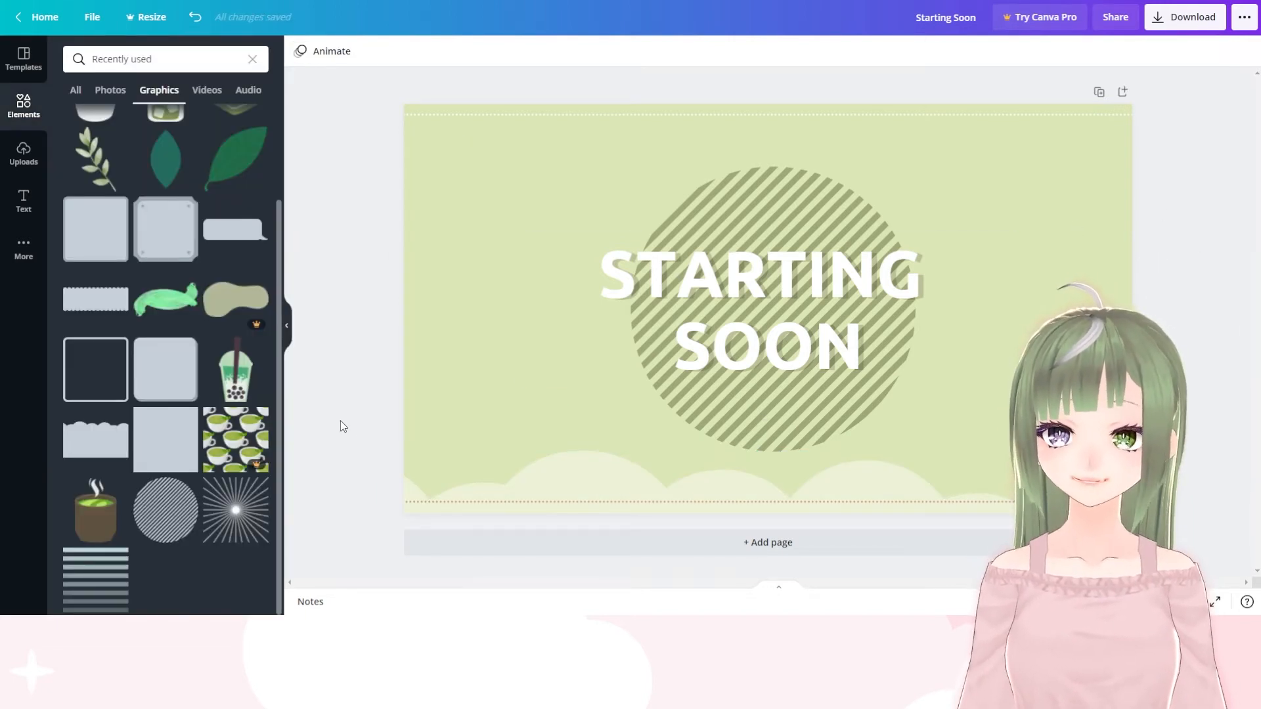
Paste a copy of the white cloud shape and place it slightly offset over the original along the page's lower edge
key(ctrl+v)
drag(486, 263, 486, 558)
click(1209, 289)
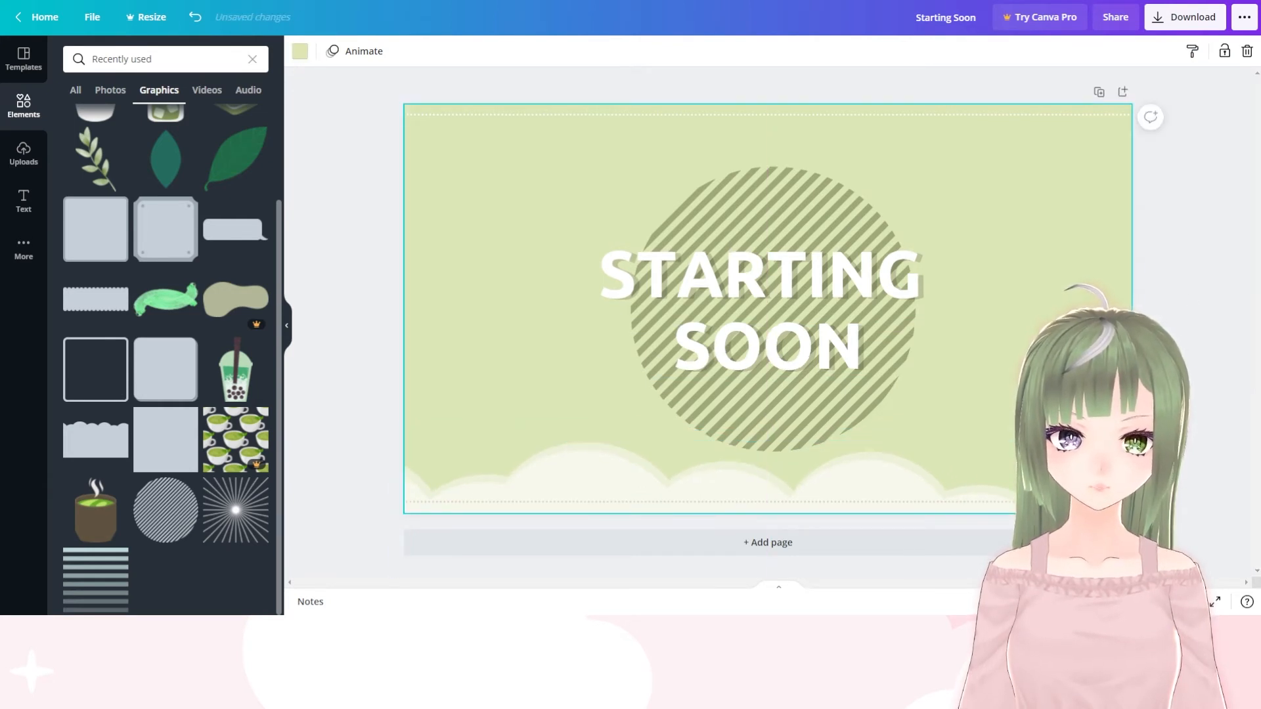
click(1210, 292)
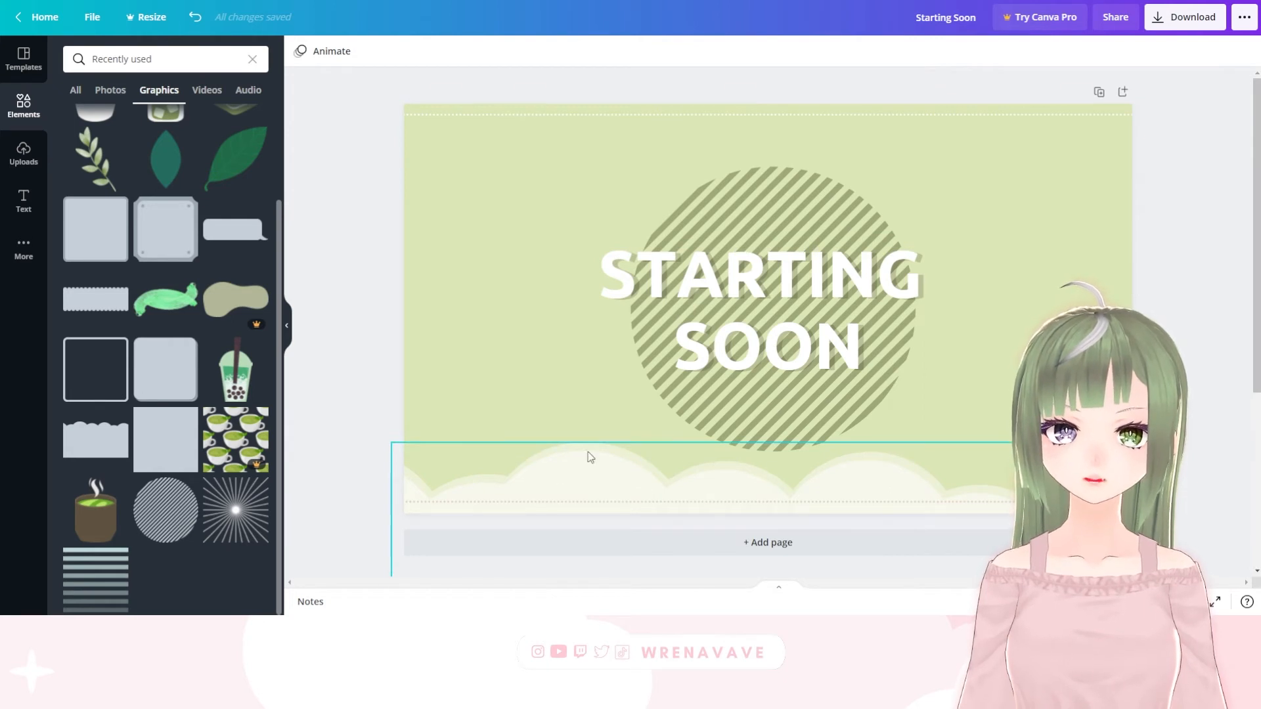
Move the striped circle and the "STARTING SOON" heading up together, keeping the text centred over the circle
drag(759, 191, 760, 158)
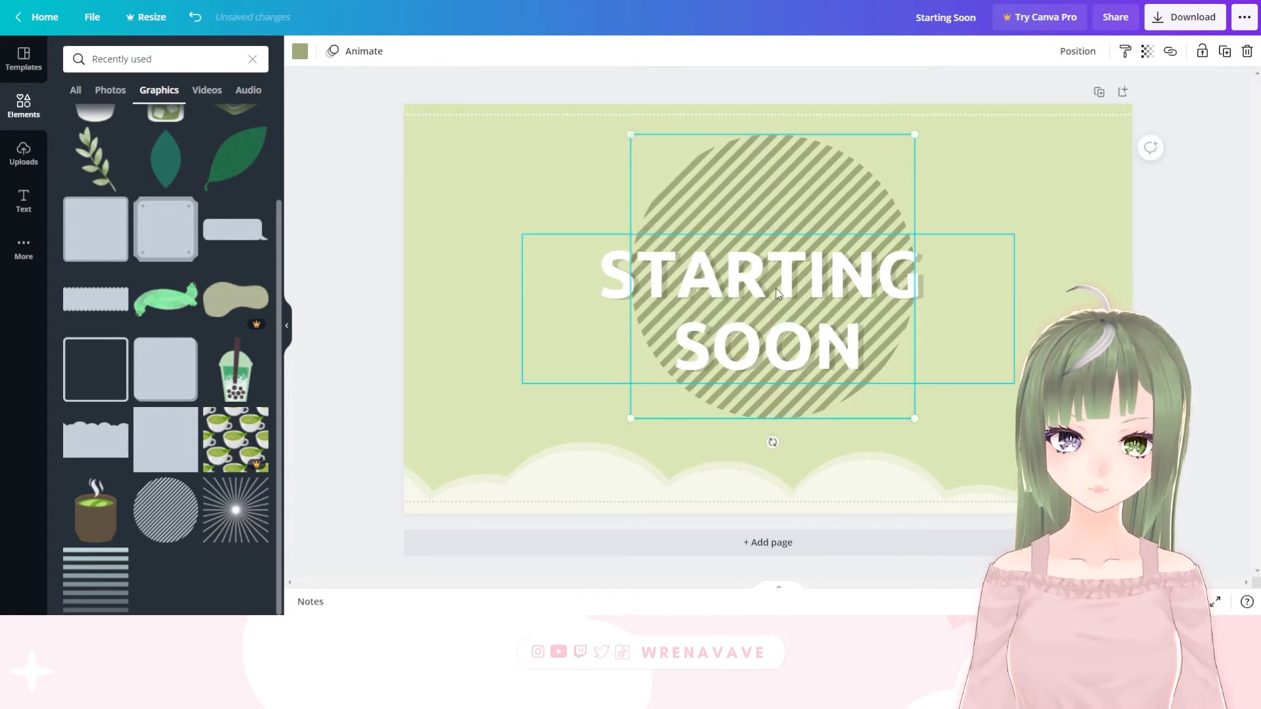
drag(775, 289, 777, 252)
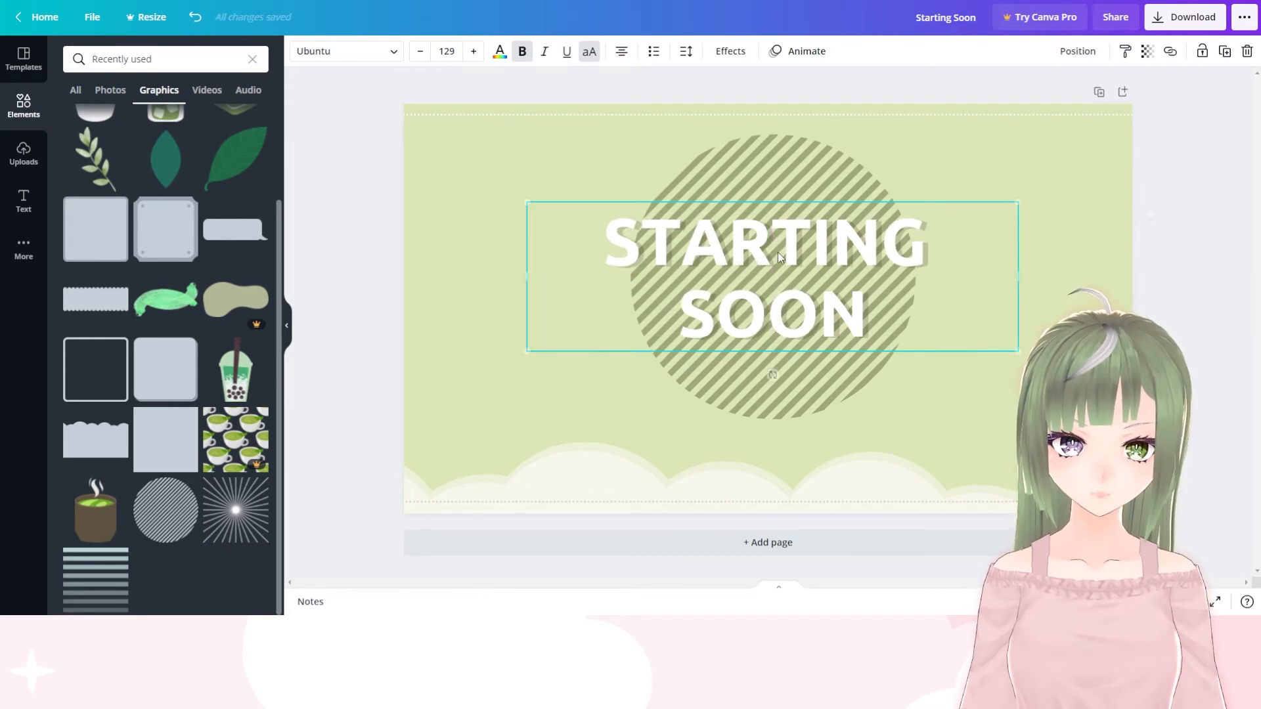
click(1186, 223)
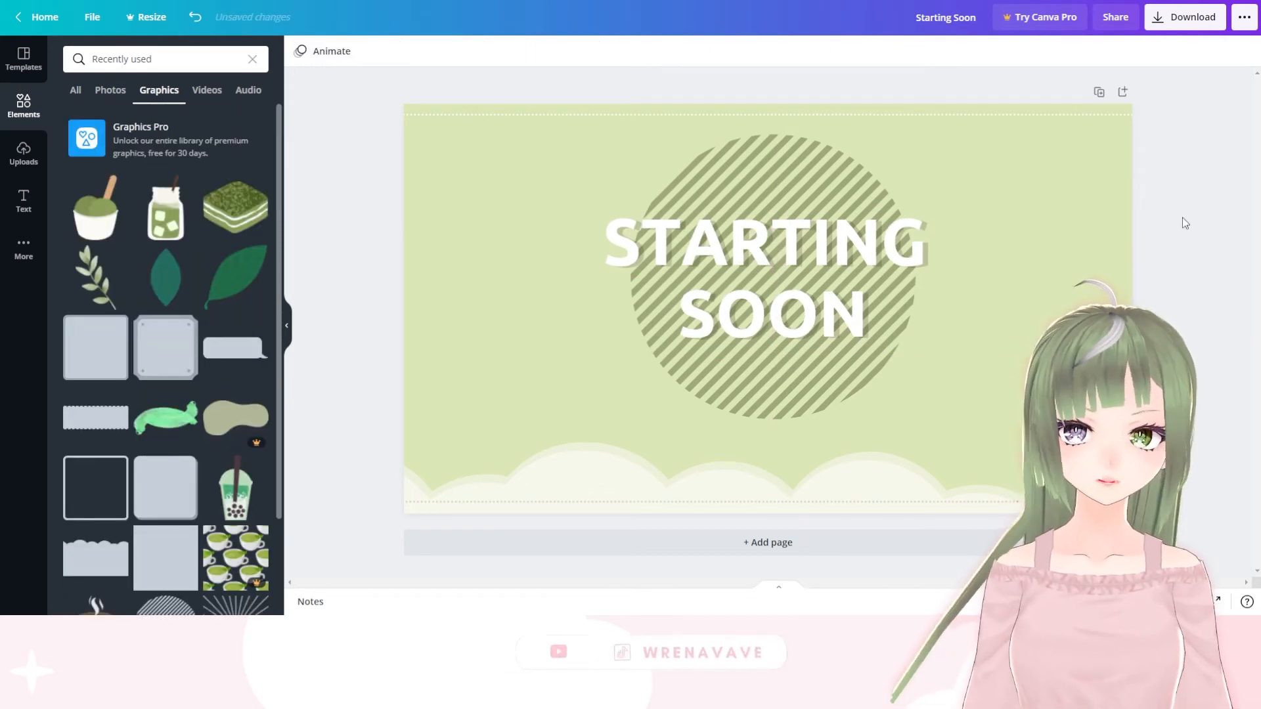
Add the leafy branch graphic, shrink and rotate it, and tuck it into the page's lower-left corner
click(91, 281)
drag(743, 344, 492, 410)
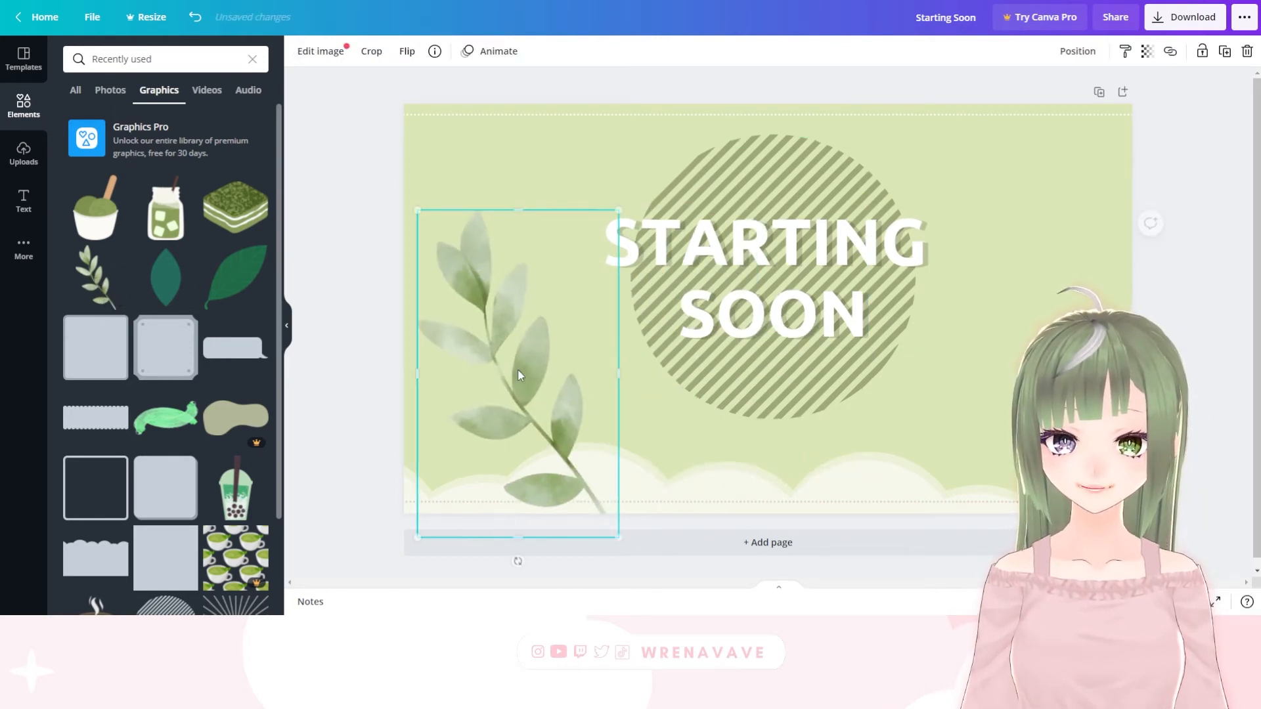
drag(613, 535, 501, 343)
drag(466, 274, 484, 350)
drag(472, 437, 562, 459)
drag(543, 385, 441, 499)
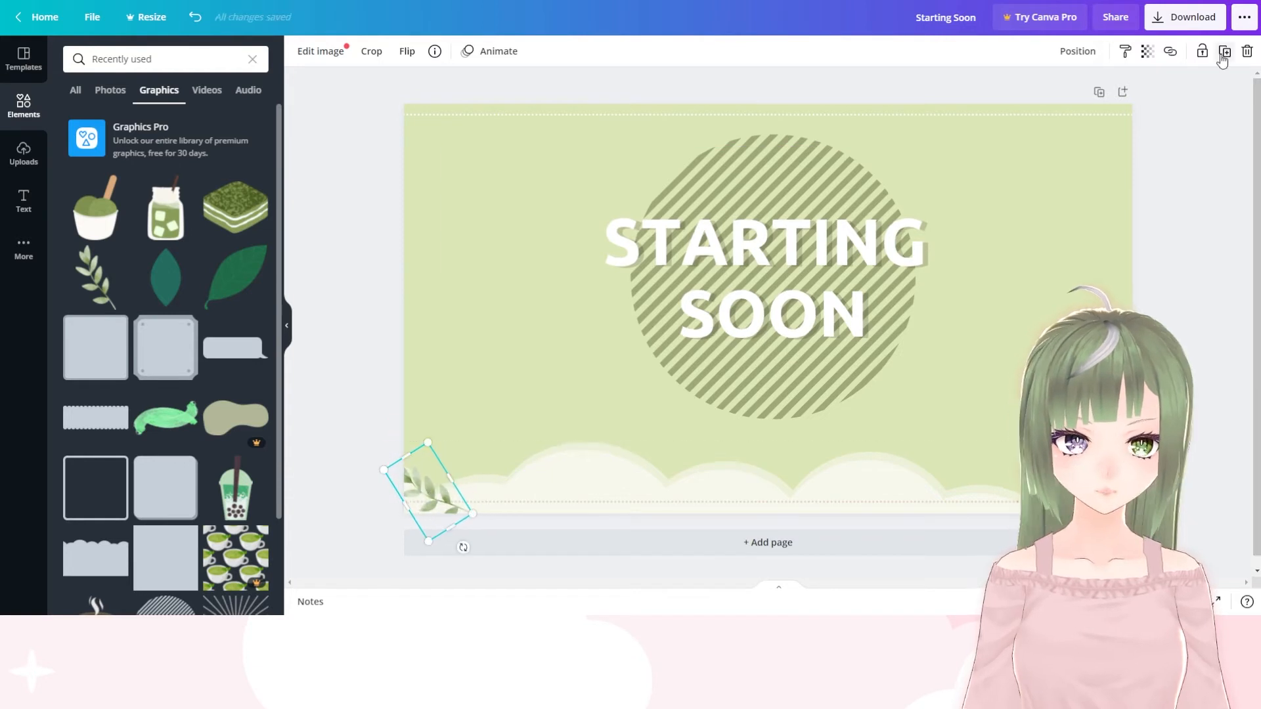
Duplicate the leafy branch, rotate the copy to face the opposite way and place it in the page's upper-right corner
drag(471, 554, 360, 357)
drag(445, 485, 1096, 113)
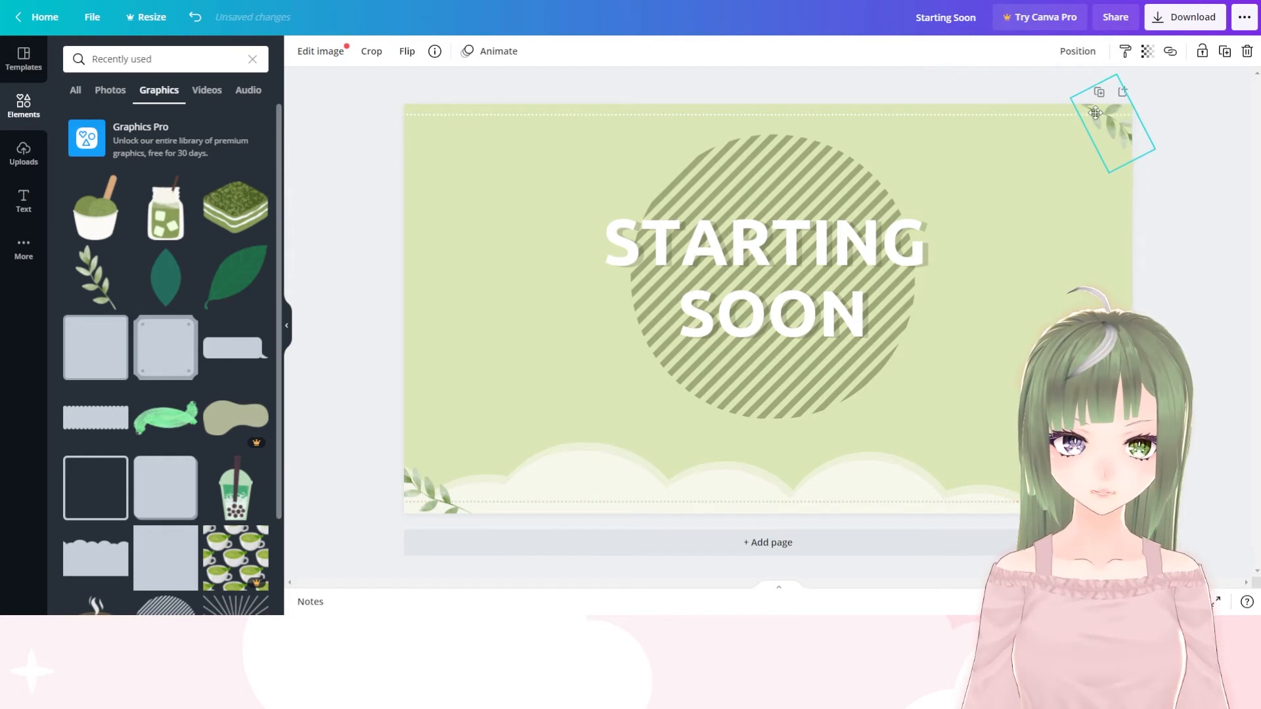
click(1215, 254)
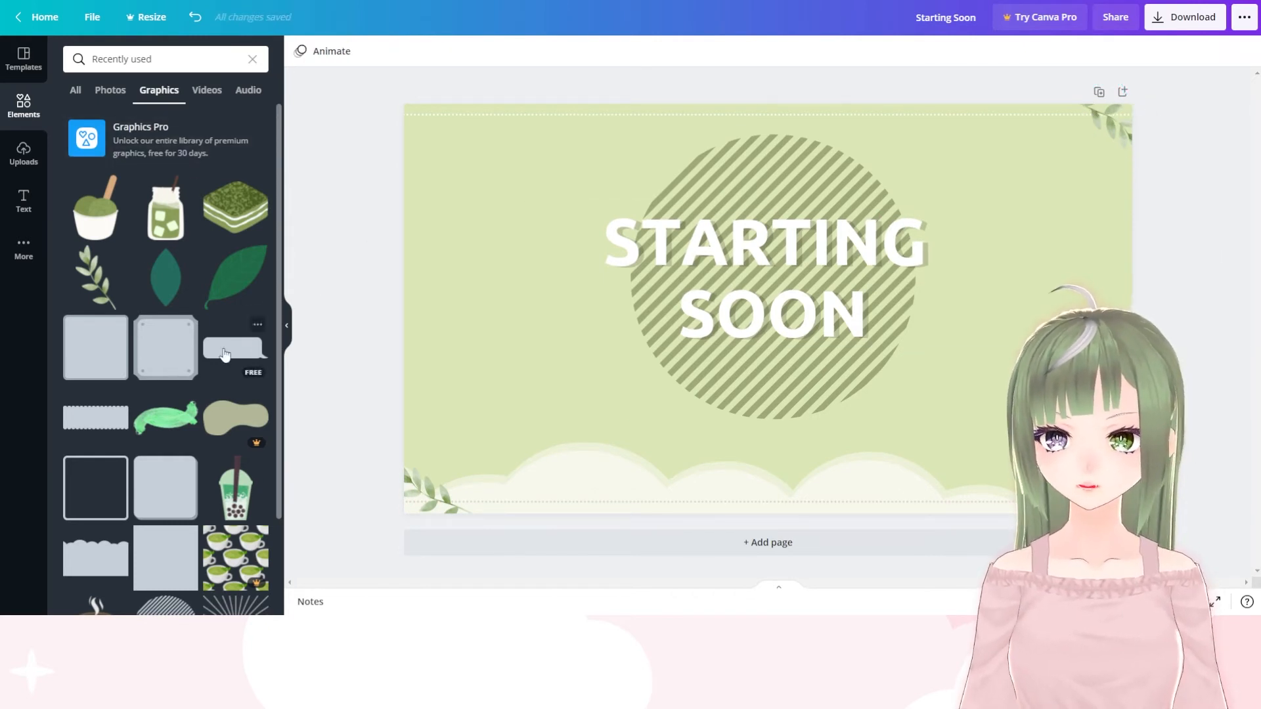
scroll(168, 294, down, 2)
scroll(149, 451, up, 2)
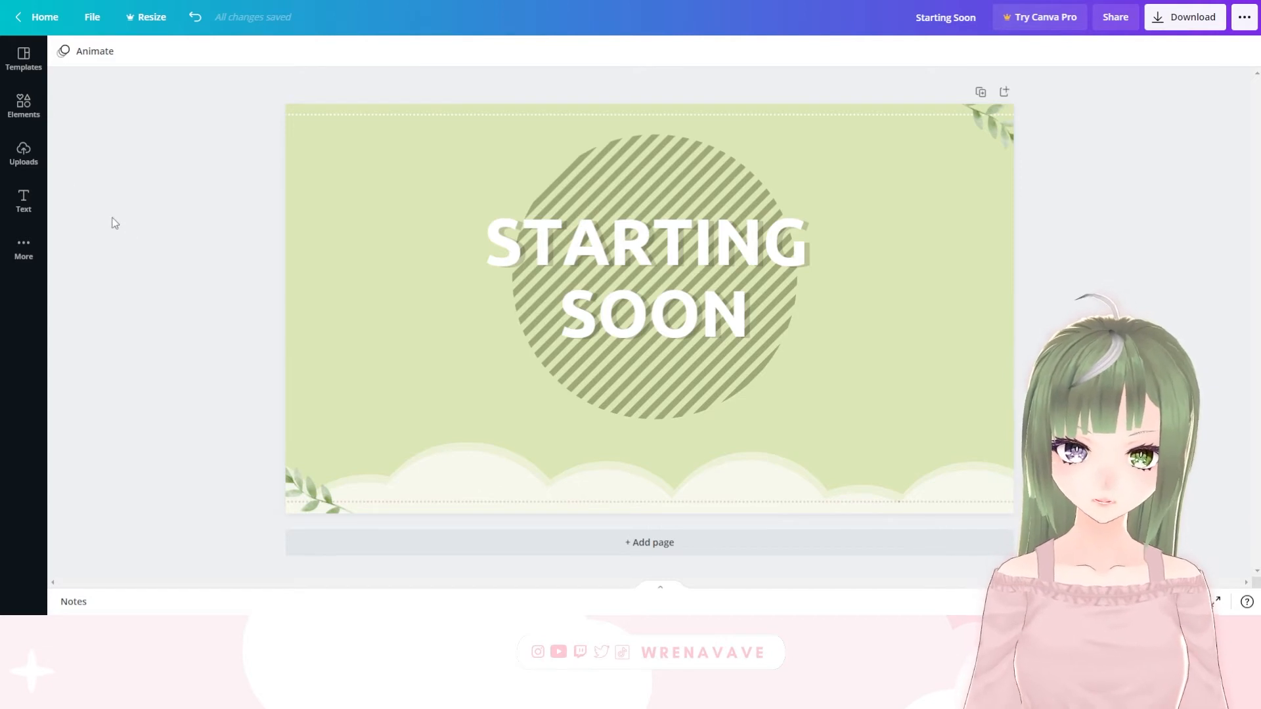
Upload the green-haired chibi character image and add it to the page
click(23, 154)
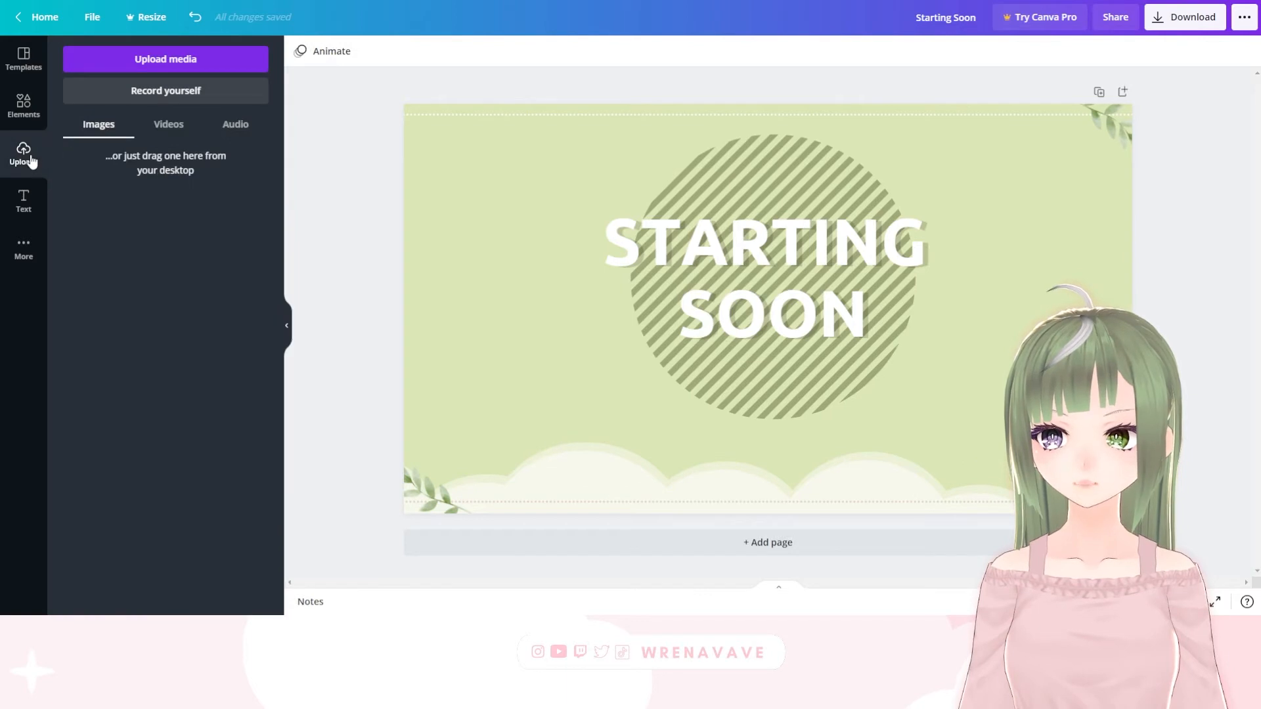
click(163, 60)
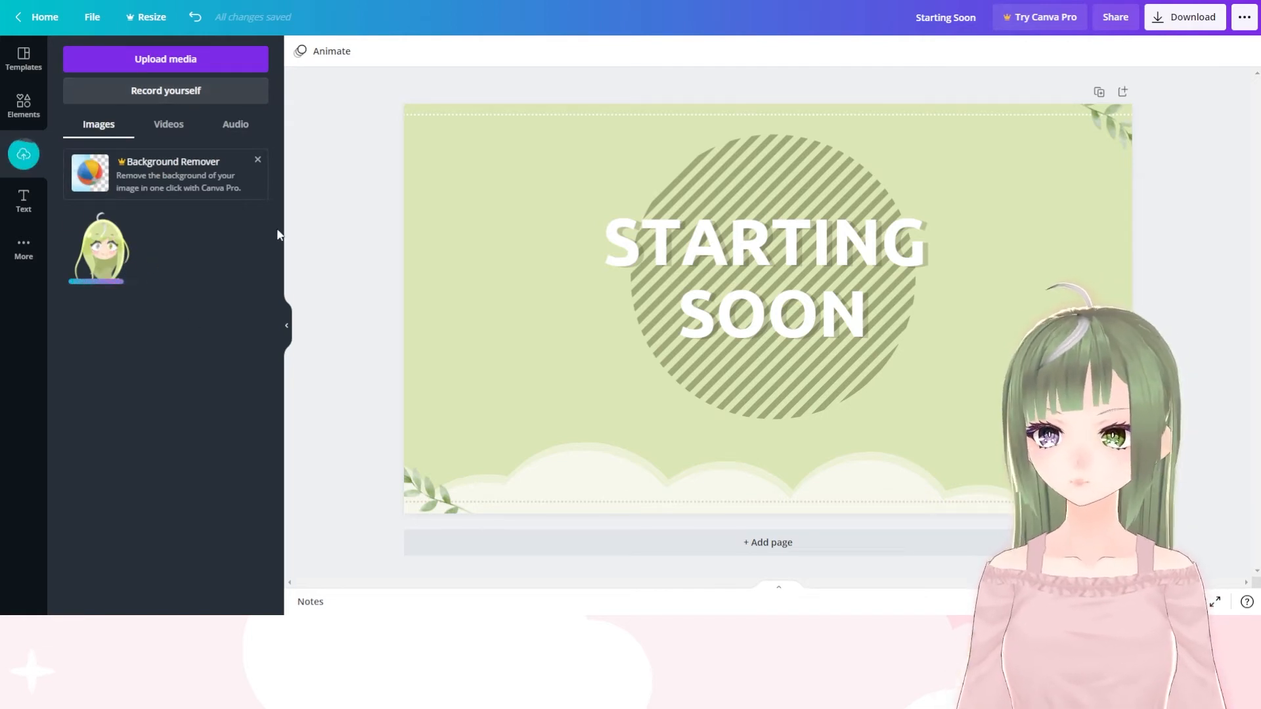
click(108, 262)
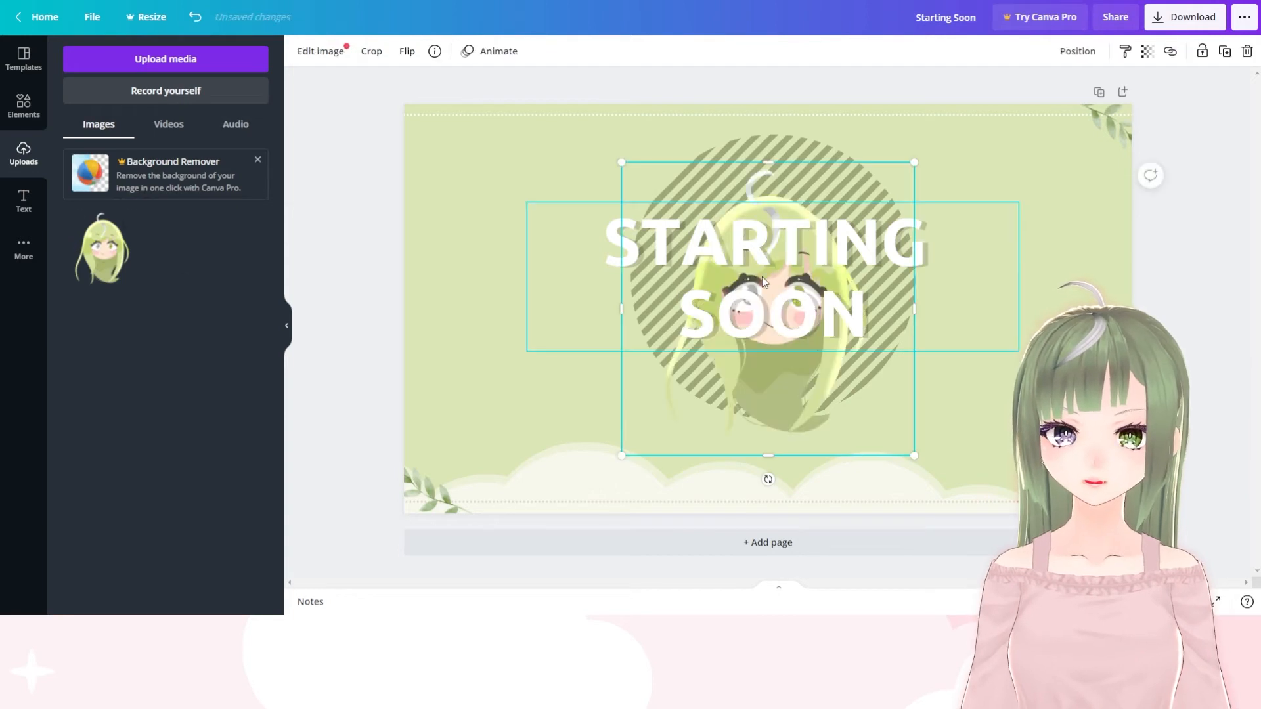
Shrink the chibi character image and centre it below the "STARTING SOON" heading, over the circle's lower edge
drag(698, 184, 495, 207)
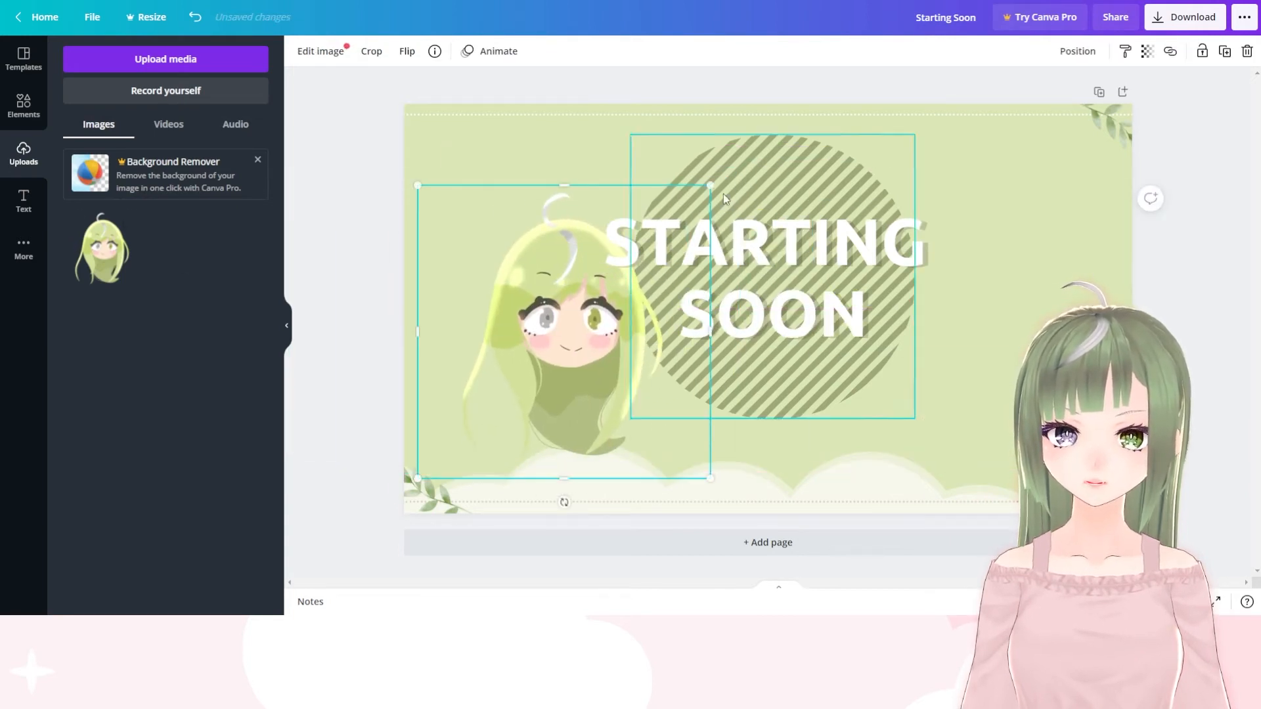
drag(669, 208, 619, 276)
drag(497, 331, 746, 354)
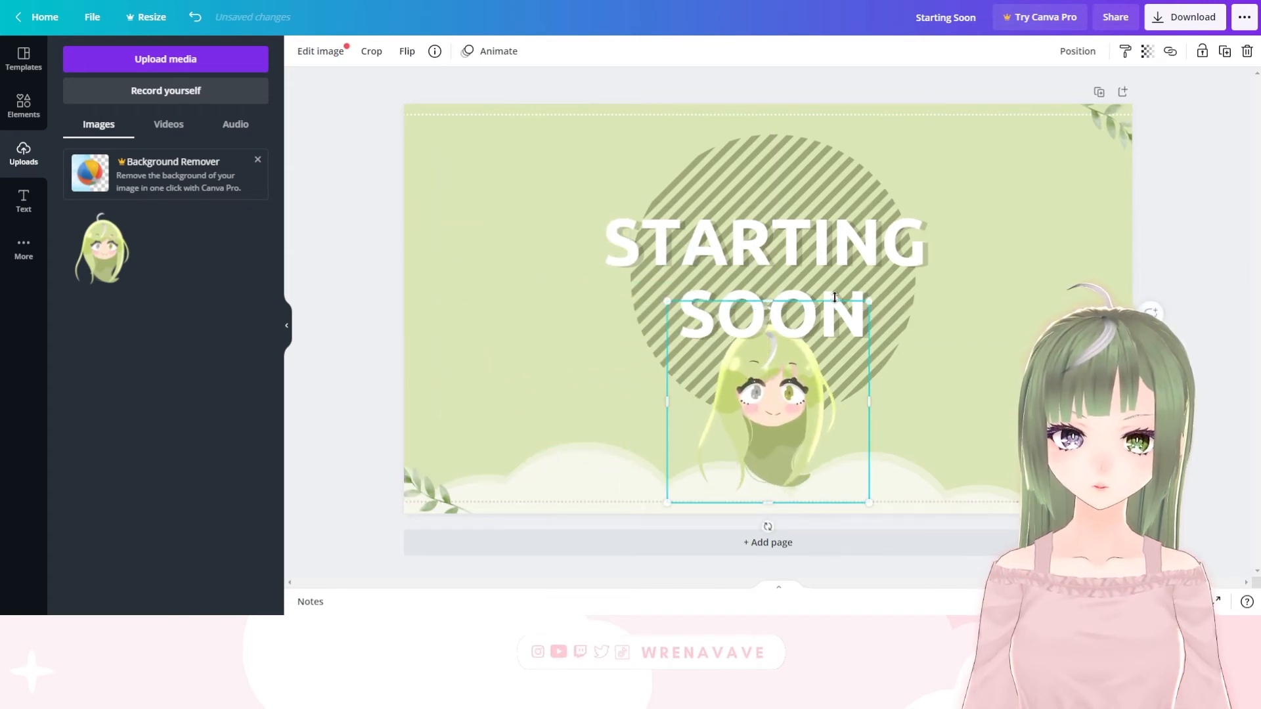
drag(868, 301, 775, 410)
click(991, 295)
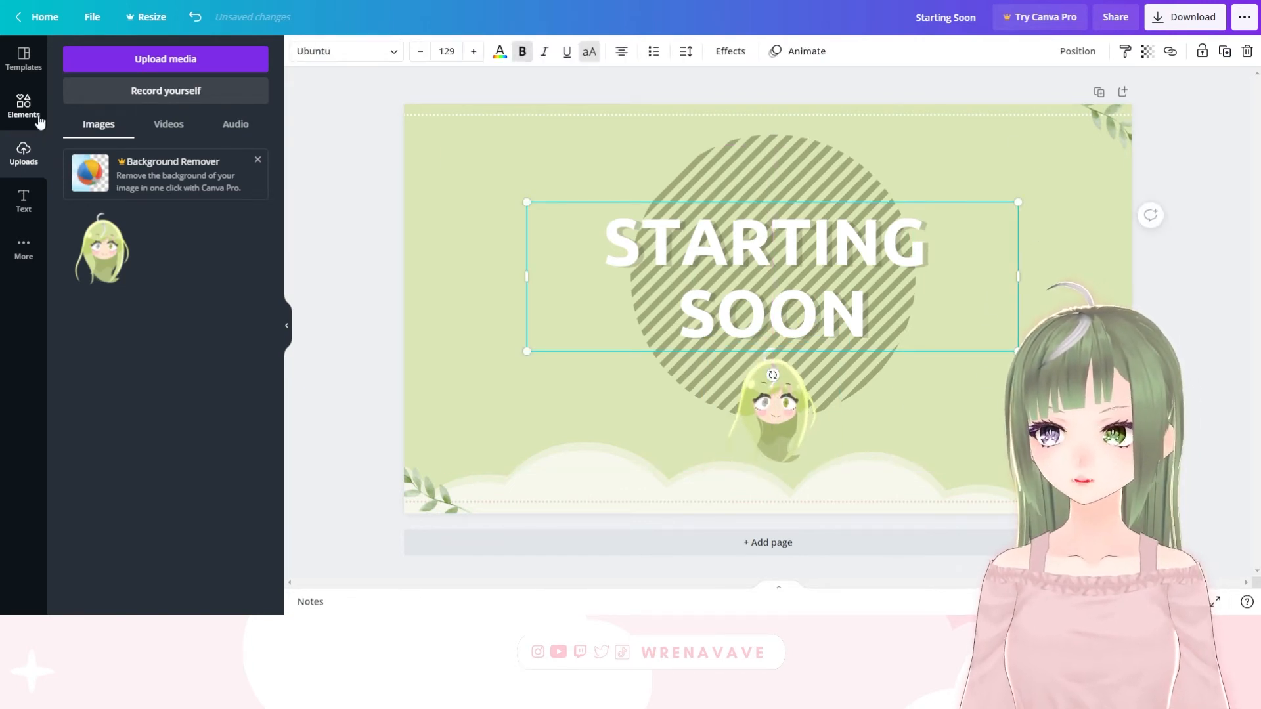
Add the iced matcha jar from the recently used graphics, reduce its size and place it left of the heading
click(24, 105)
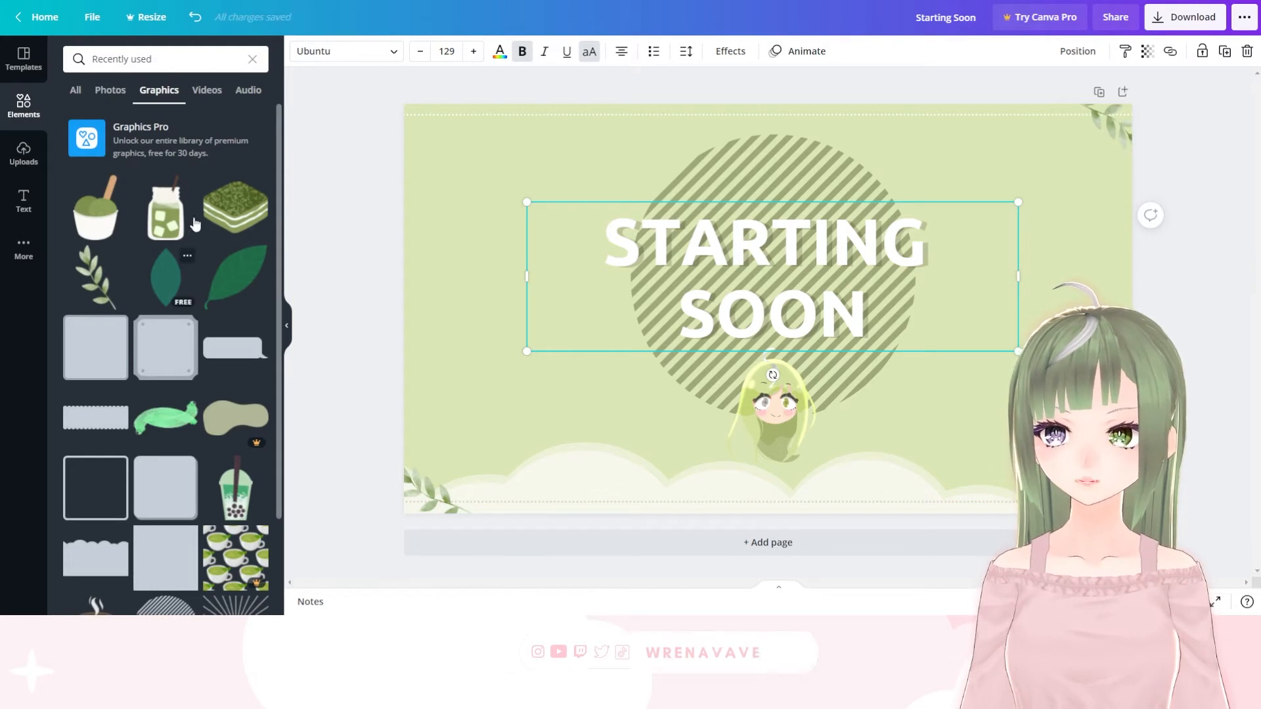
scroll(195, 224, down, 2)
scroll(187, 258, up, 2)
key(Escape)
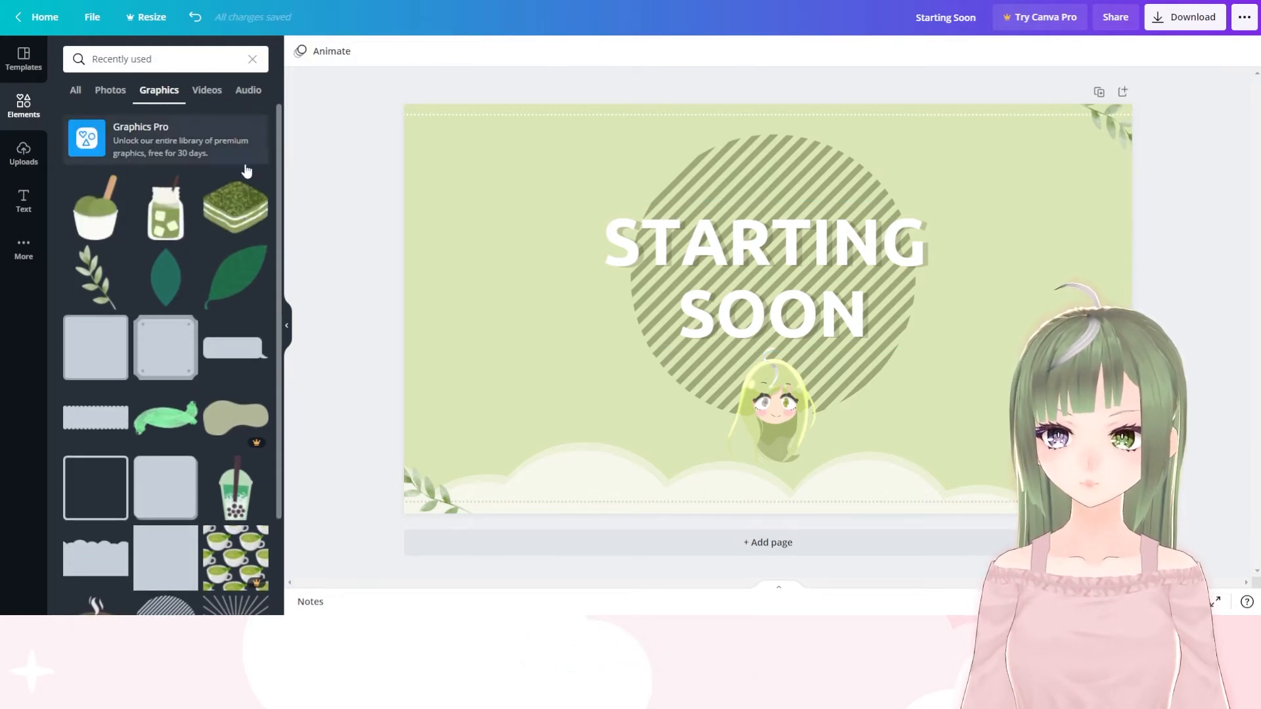
drag(174, 216, 511, 314)
drag(565, 219, 549, 247)
Duplicate the matcha jar, place the copy level with the original on the heading's right side and flip it horizontally
drag(483, 341, 1038, 335)
click(1221, 53)
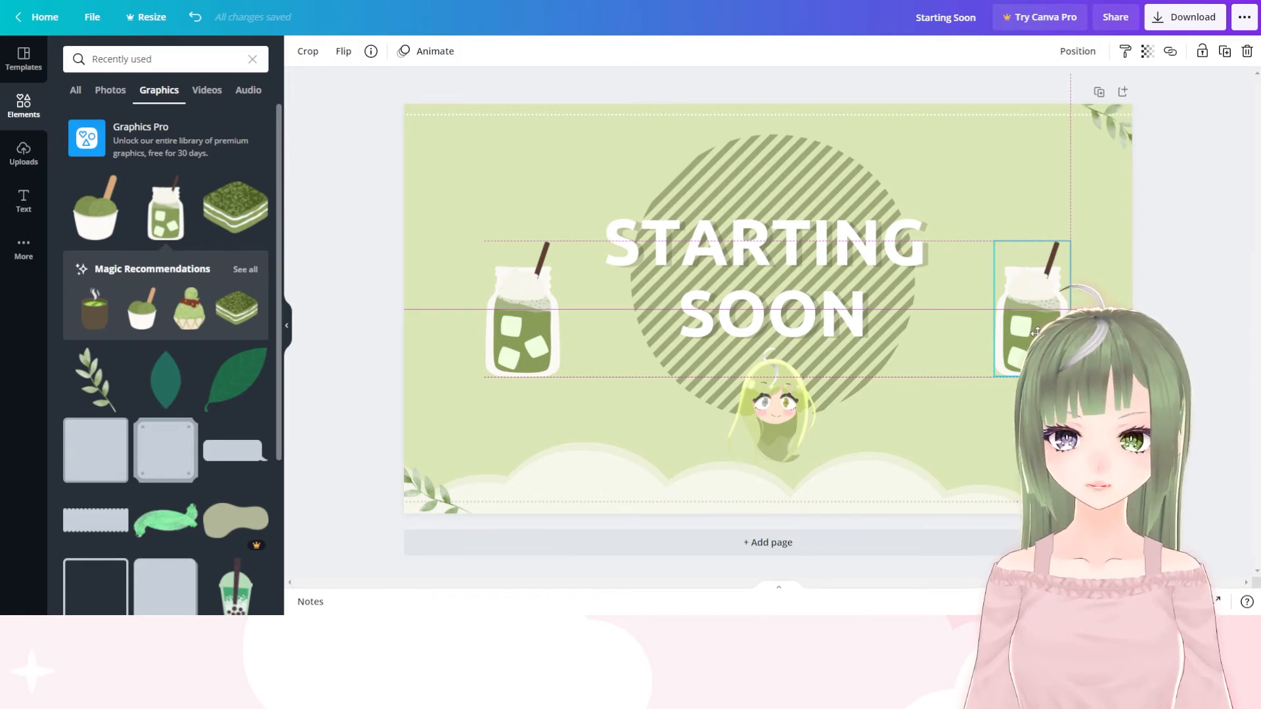
drag(1035, 333, 1035, 332)
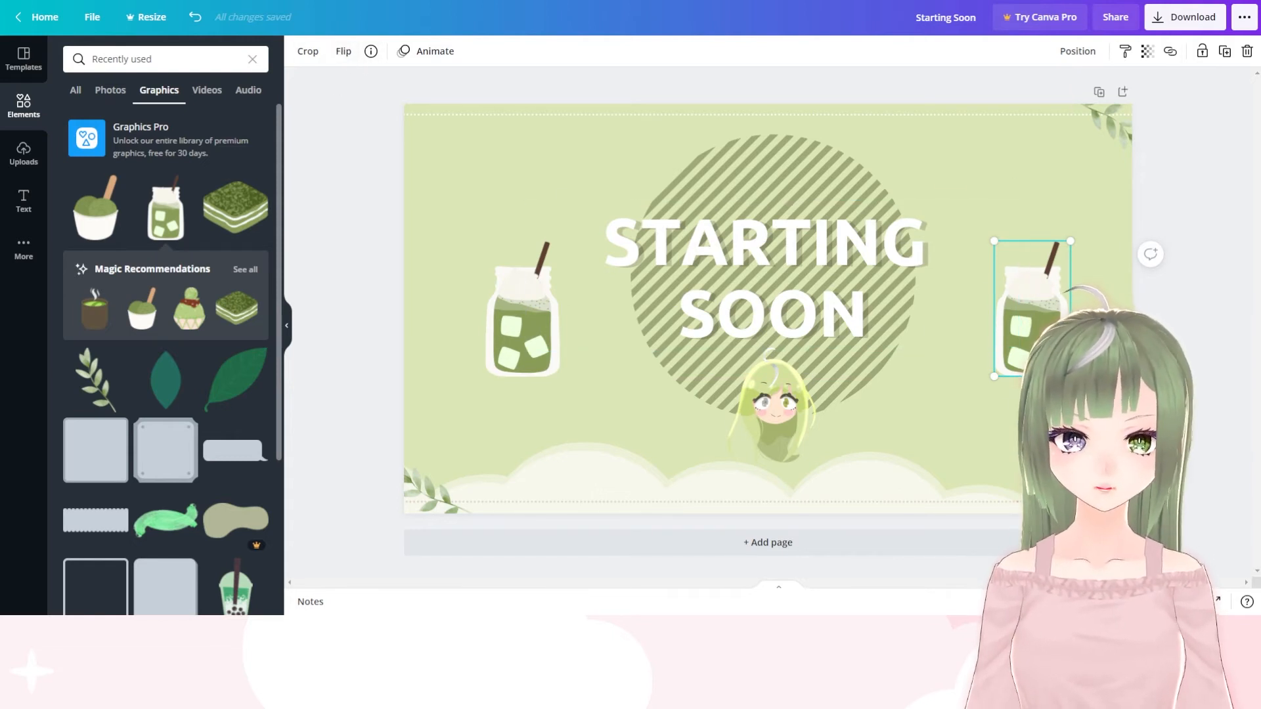
click(340, 53)
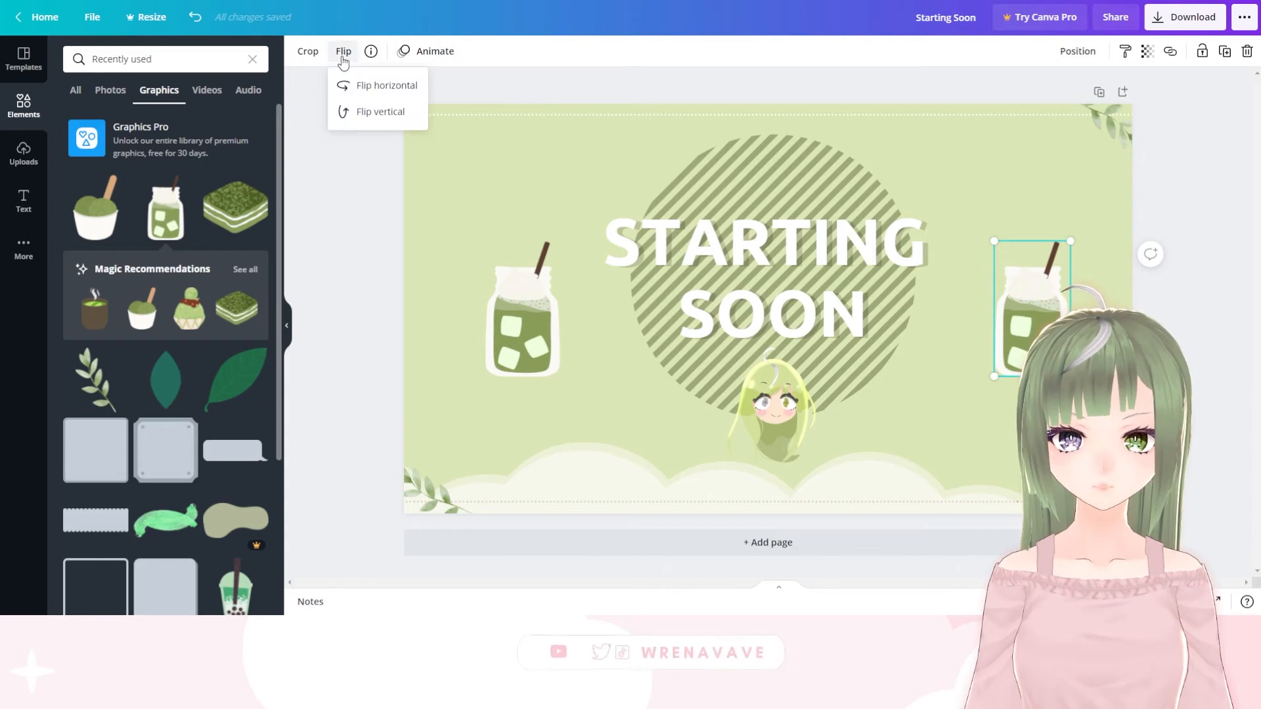
click(386, 86)
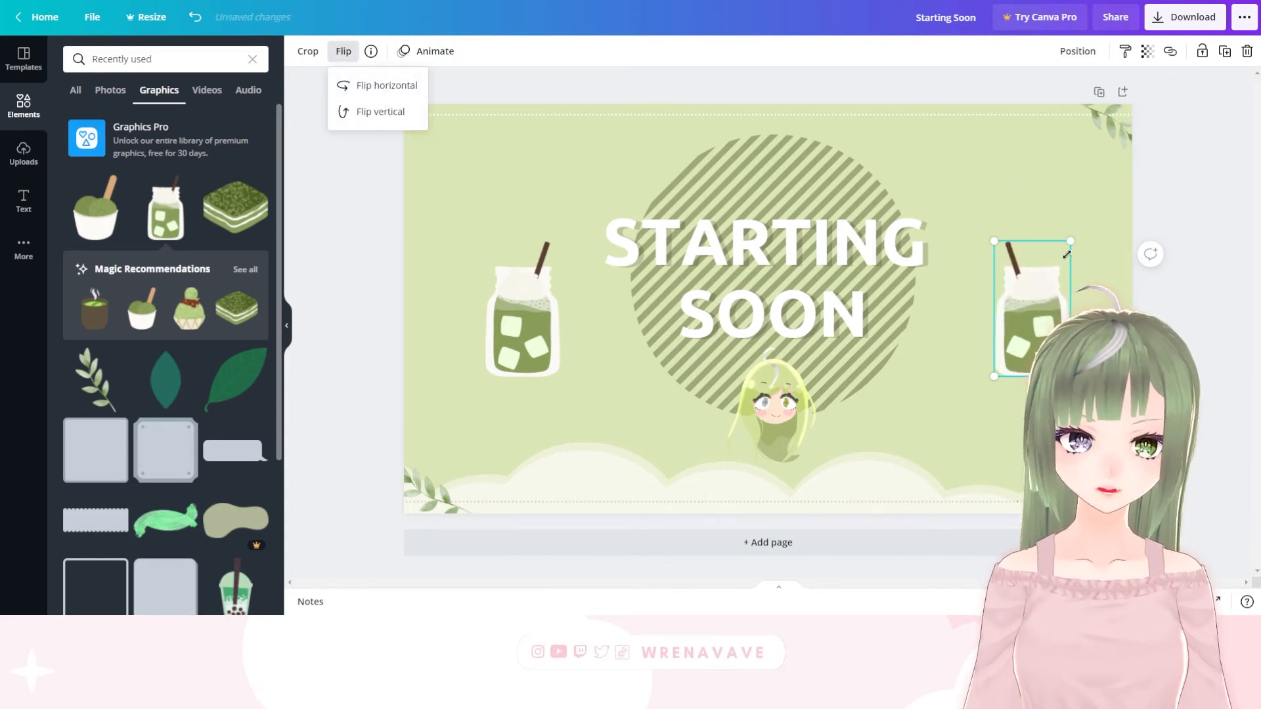
drag(1022, 326, 1008, 327)
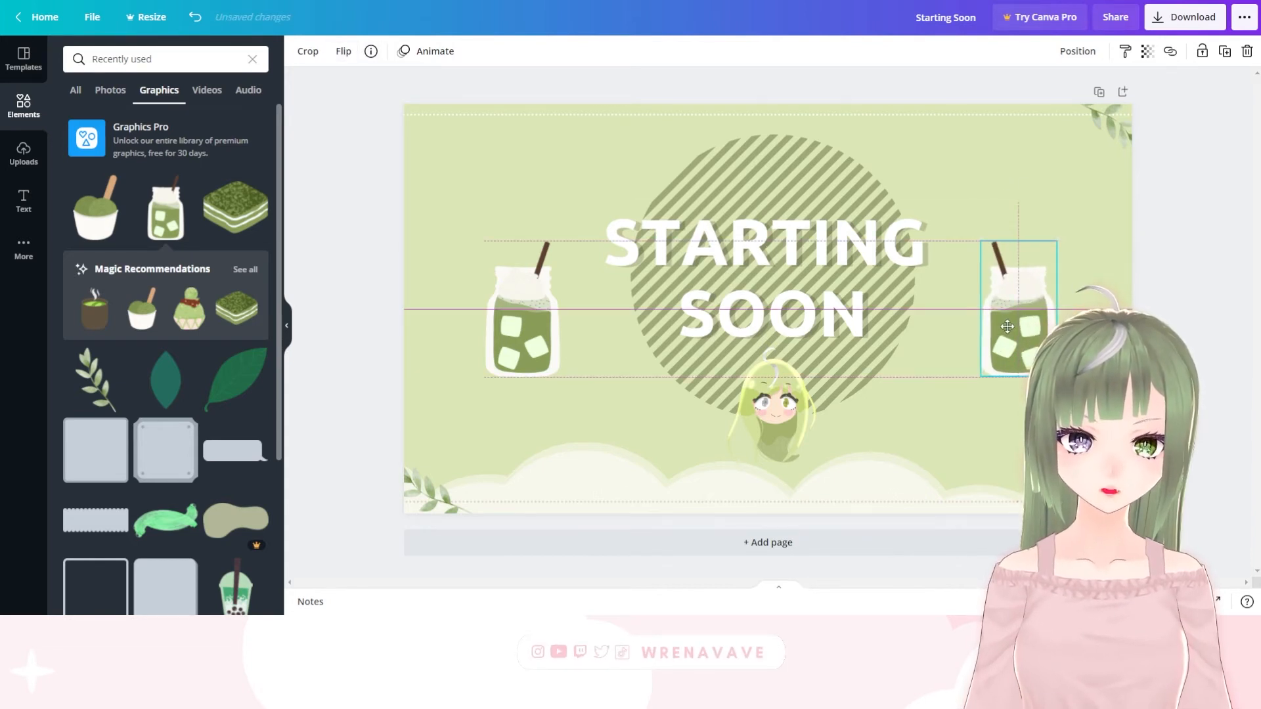
click(1043, 199)
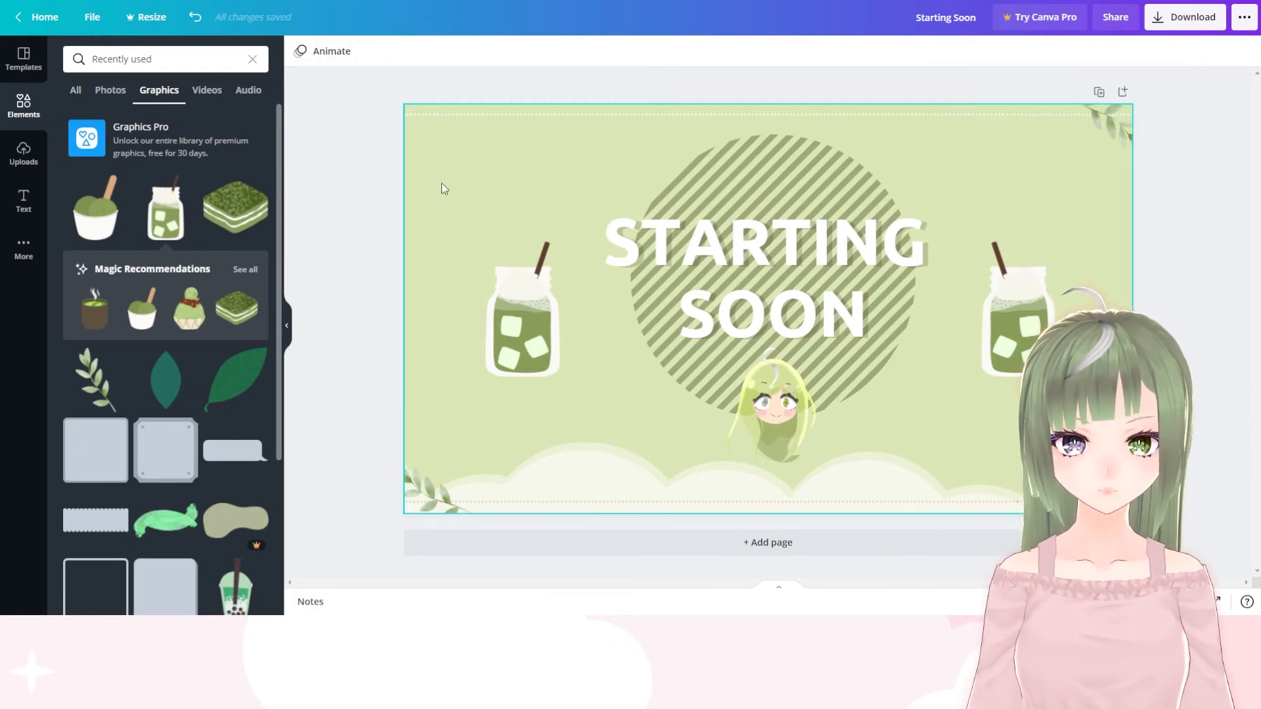
Examine the page animations and preview photo animations such as Breathe and Fade on the chibi character image
click(348, 51)
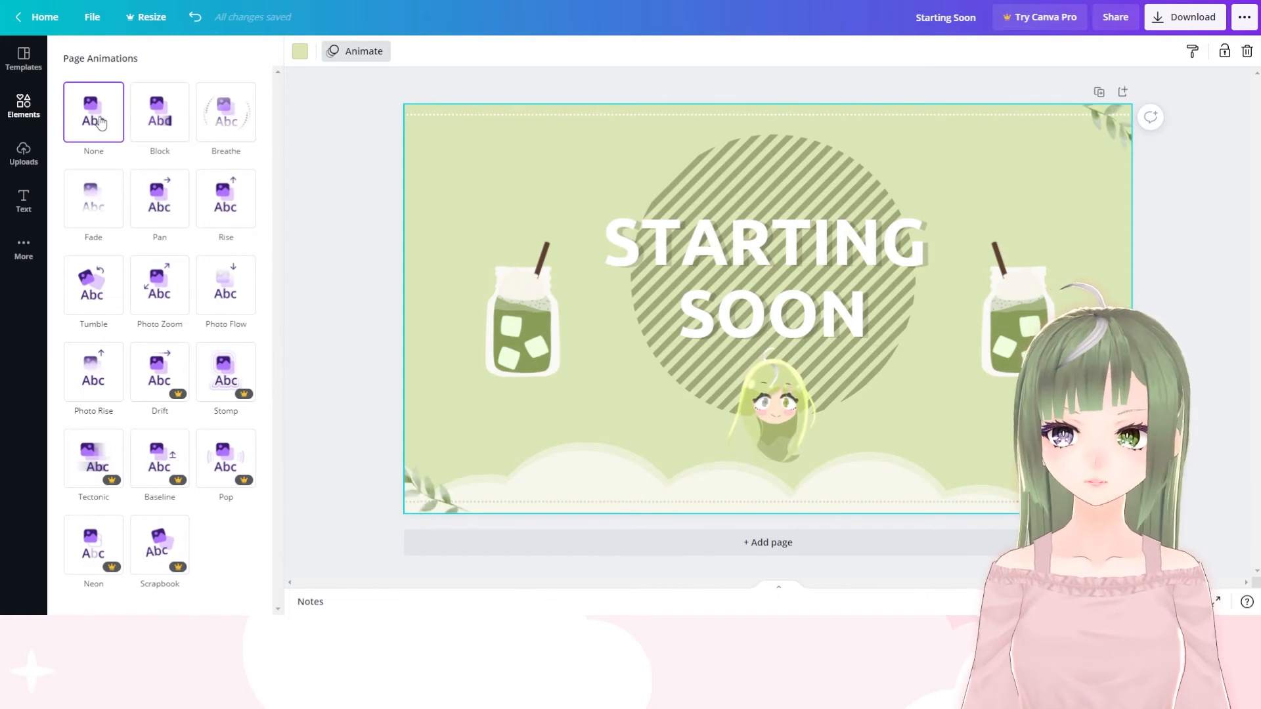
click(380, 59)
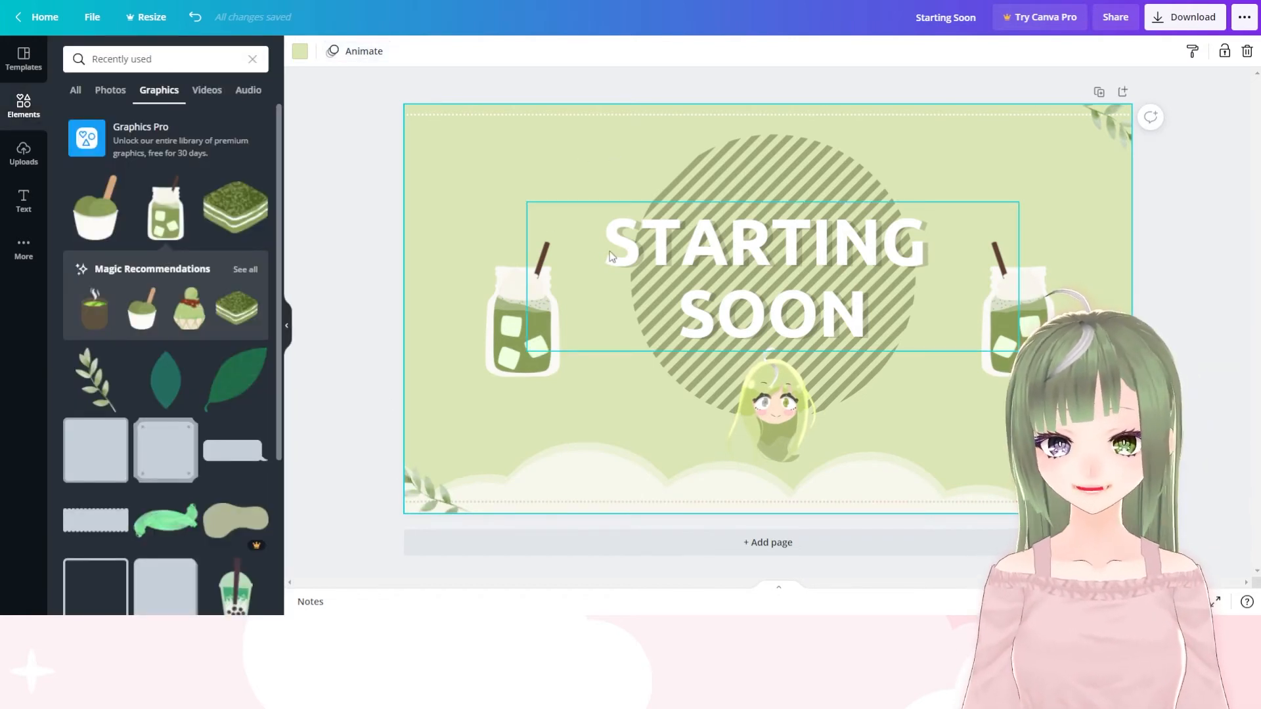
click(760, 402)
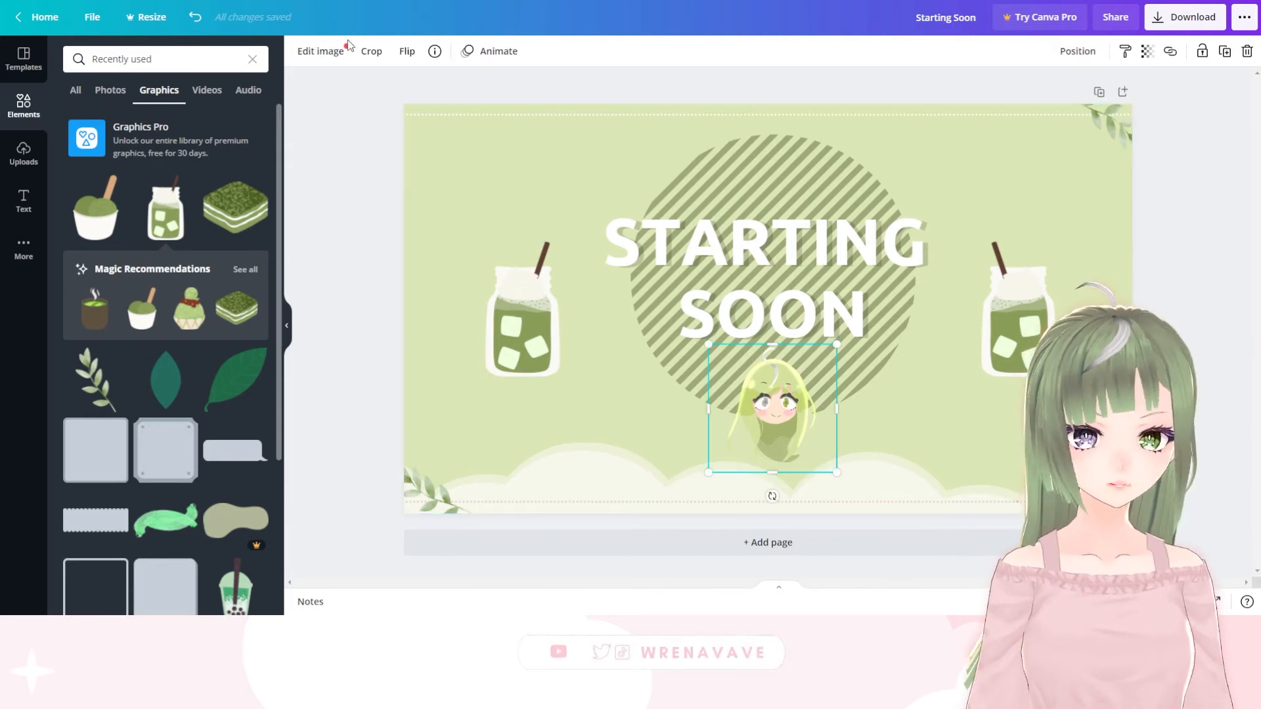
click(496, 53)
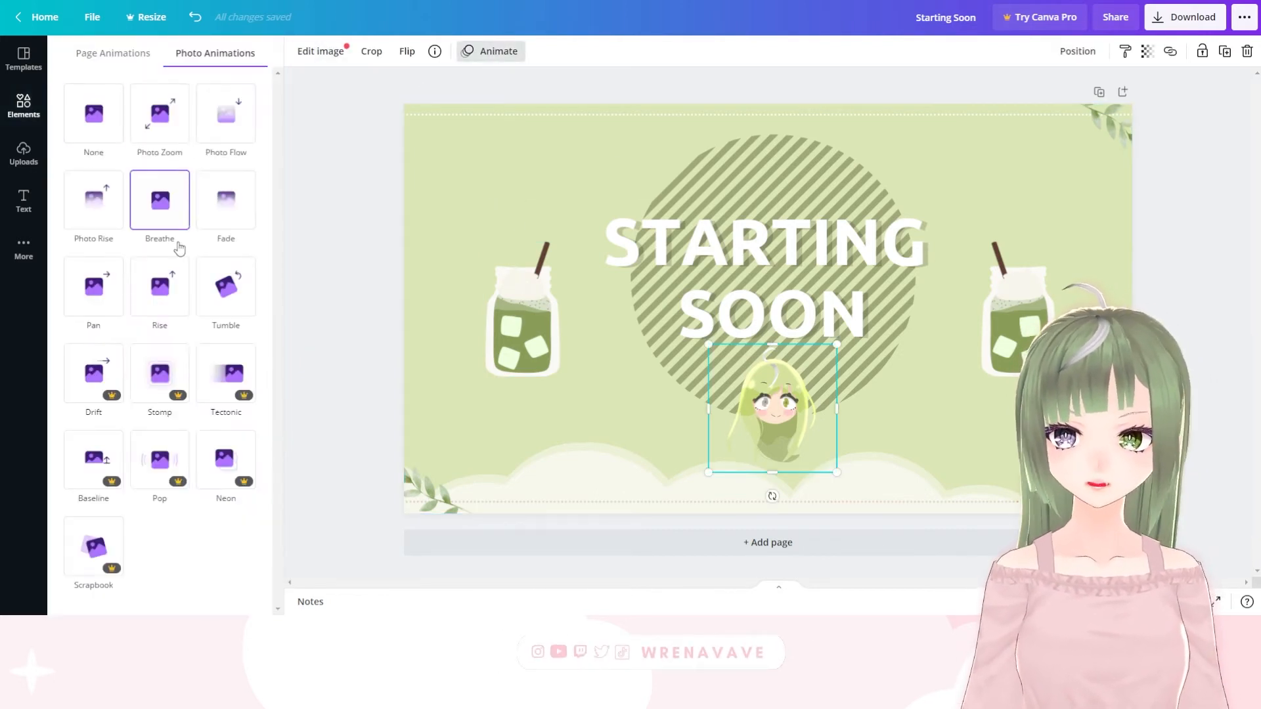
click(158, 219)
click(225, 201)
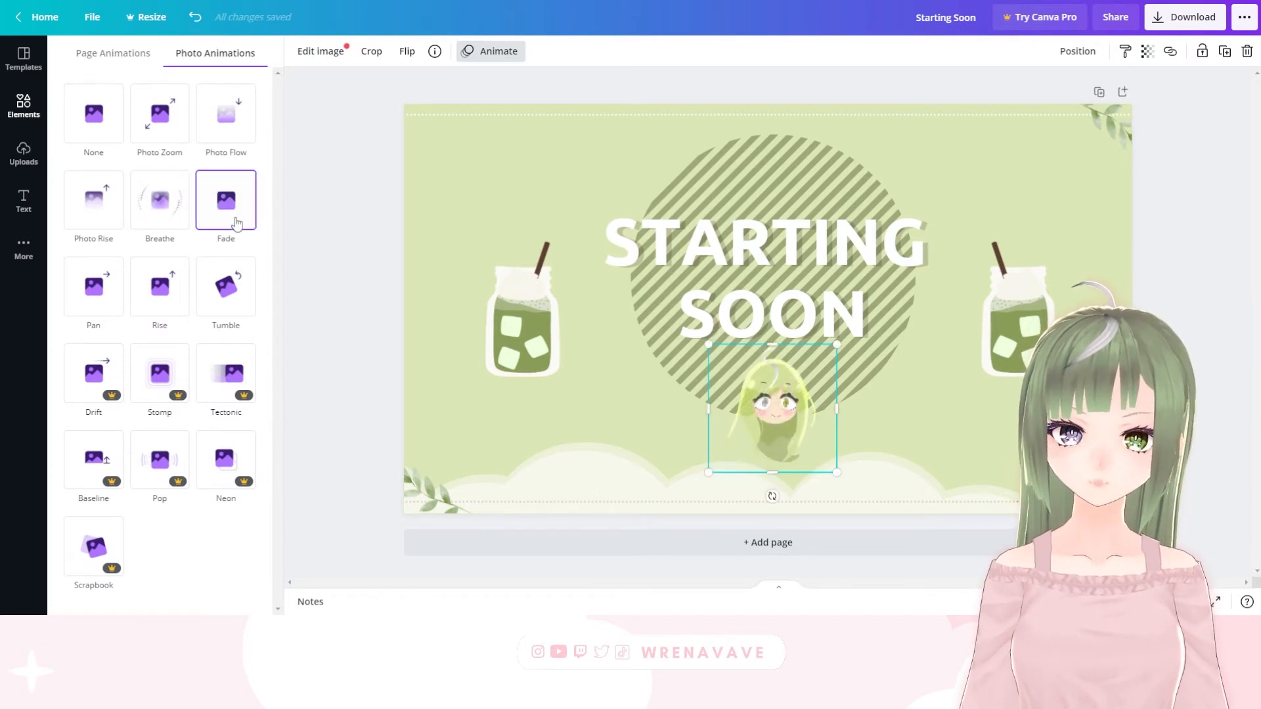
click(93, 286)
click(159, 200)
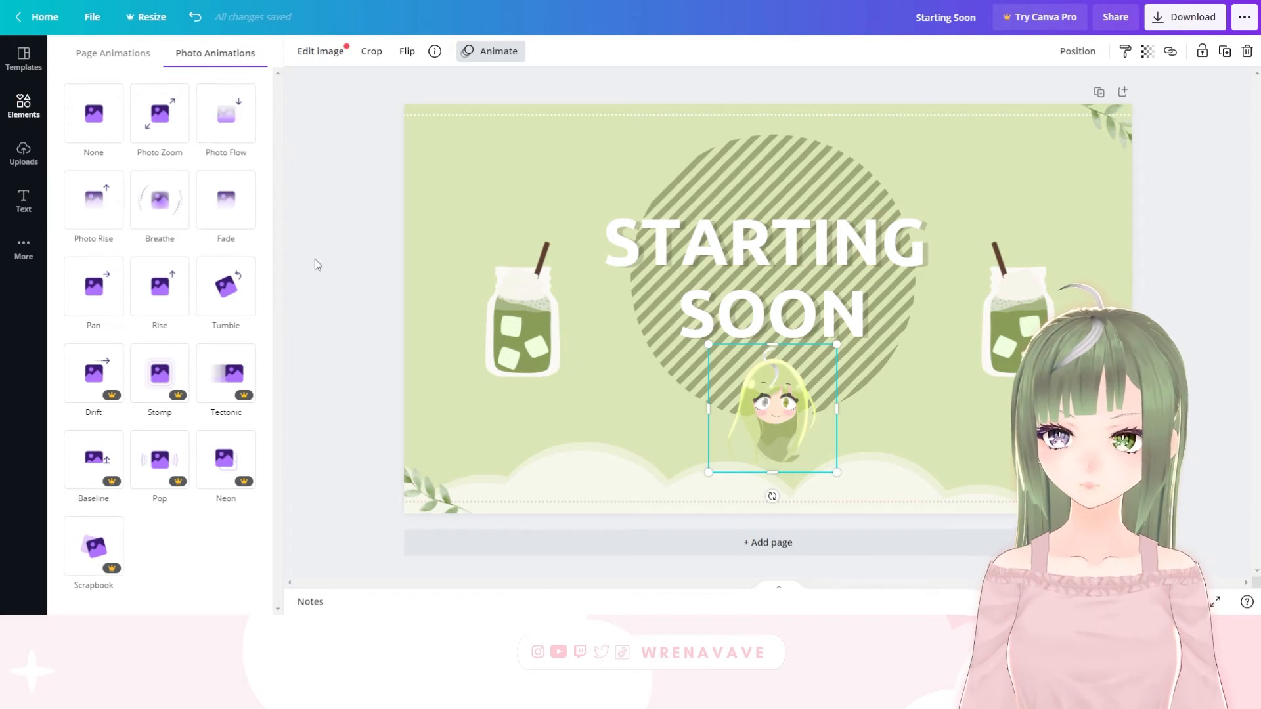
click(97, 379)
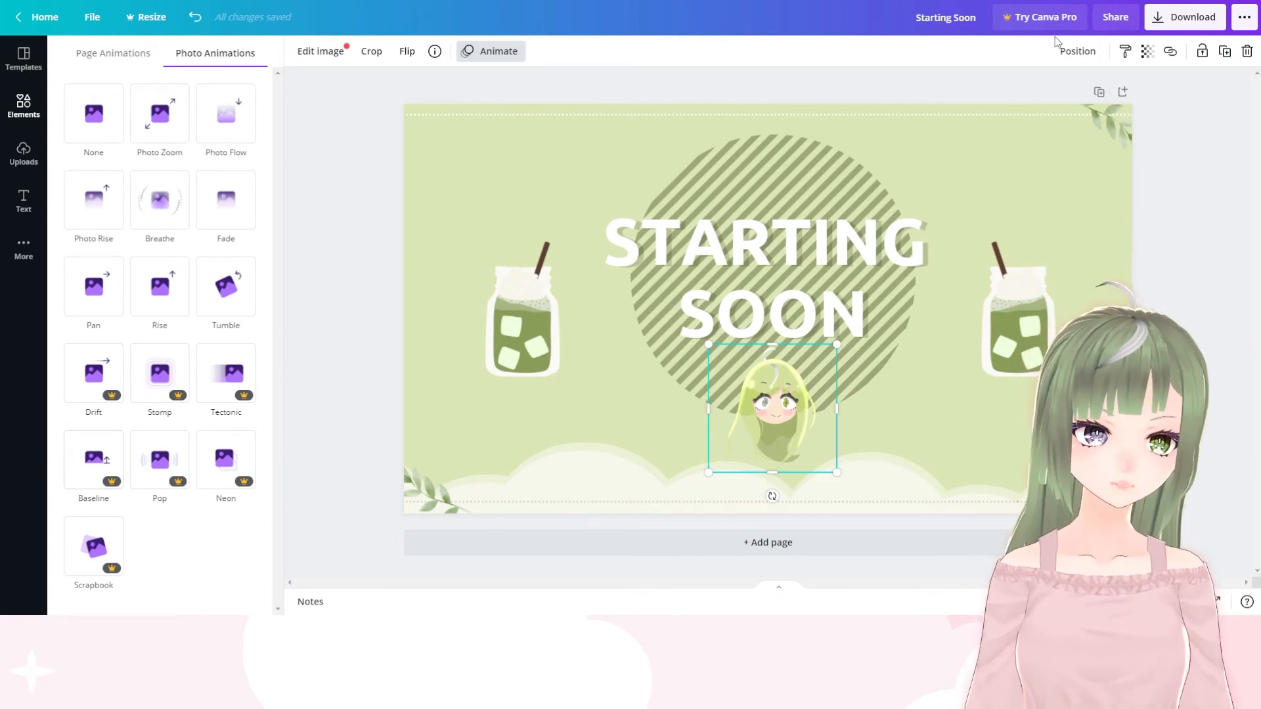
click(1031, 26)
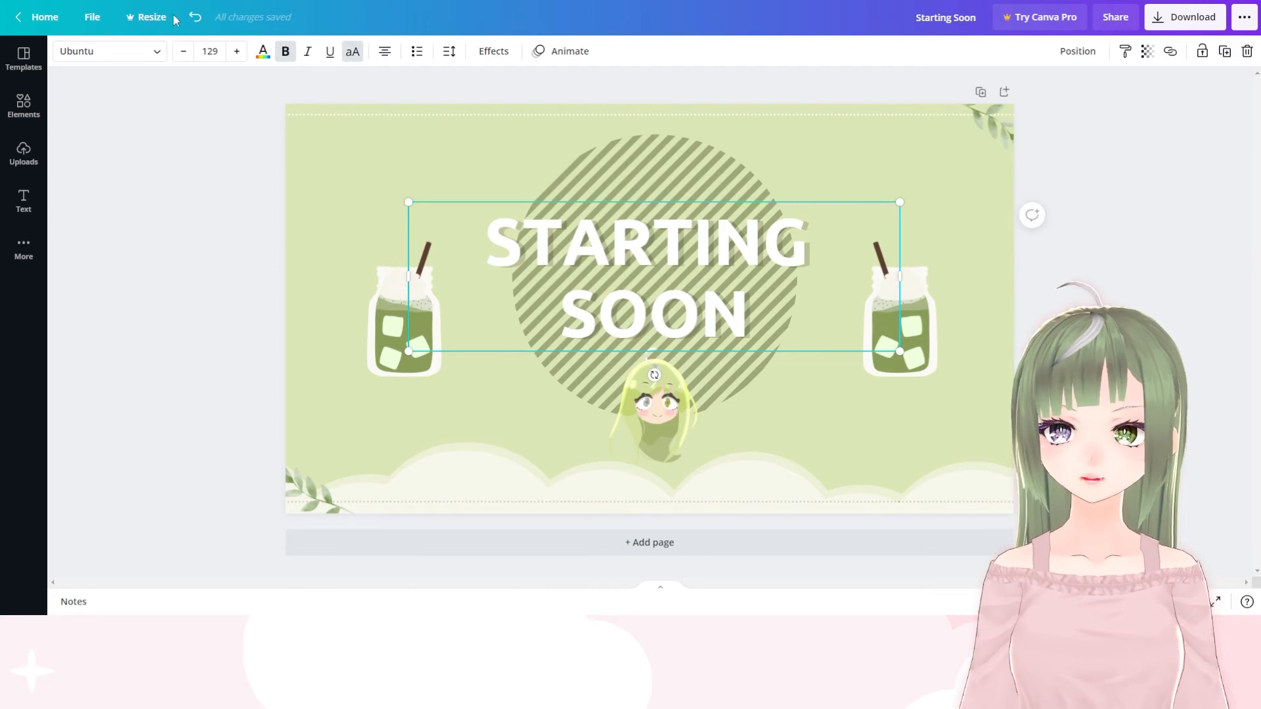
Try the Barriecito font on the "STARTING SOON" heading, and set its font to Batangas
click(156, 55)
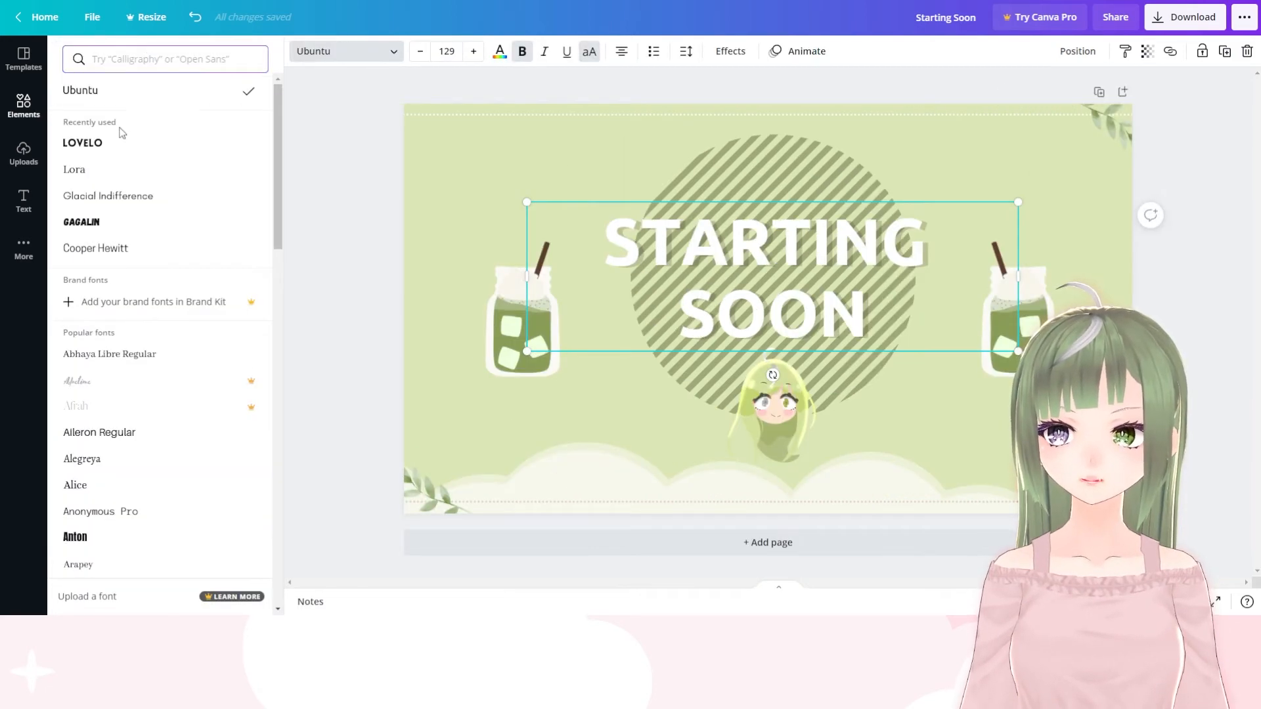
scroll(153, 334, down, 4)
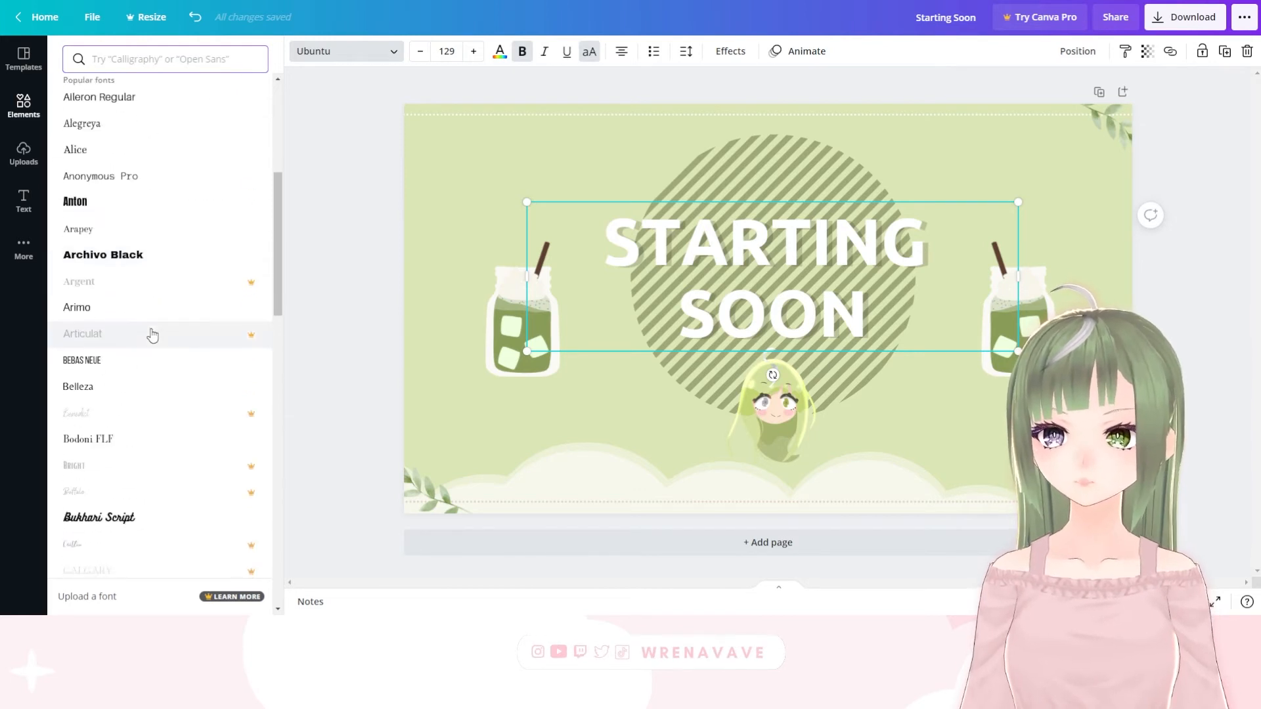
scroll(151, 333, down, 20)
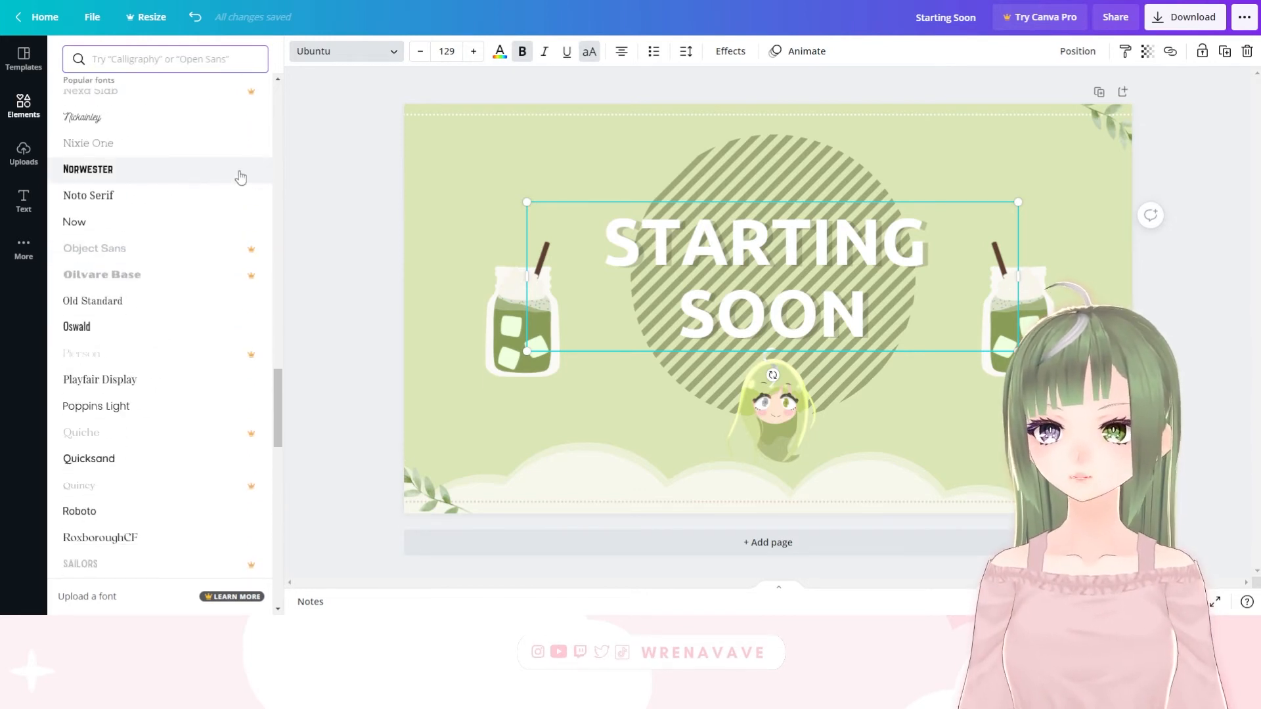
scroll(200, 248, down, 5)
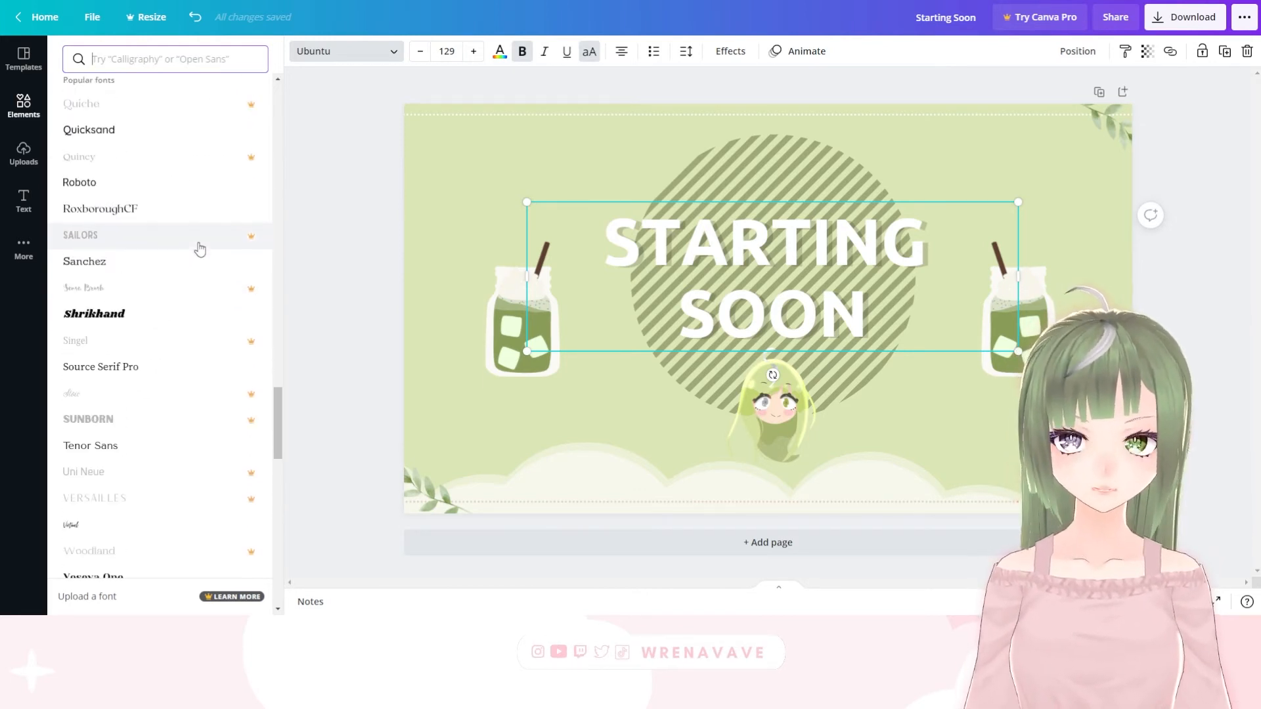
scroll(200, 248, down, 10)
scroll(114, 368, down, 3)
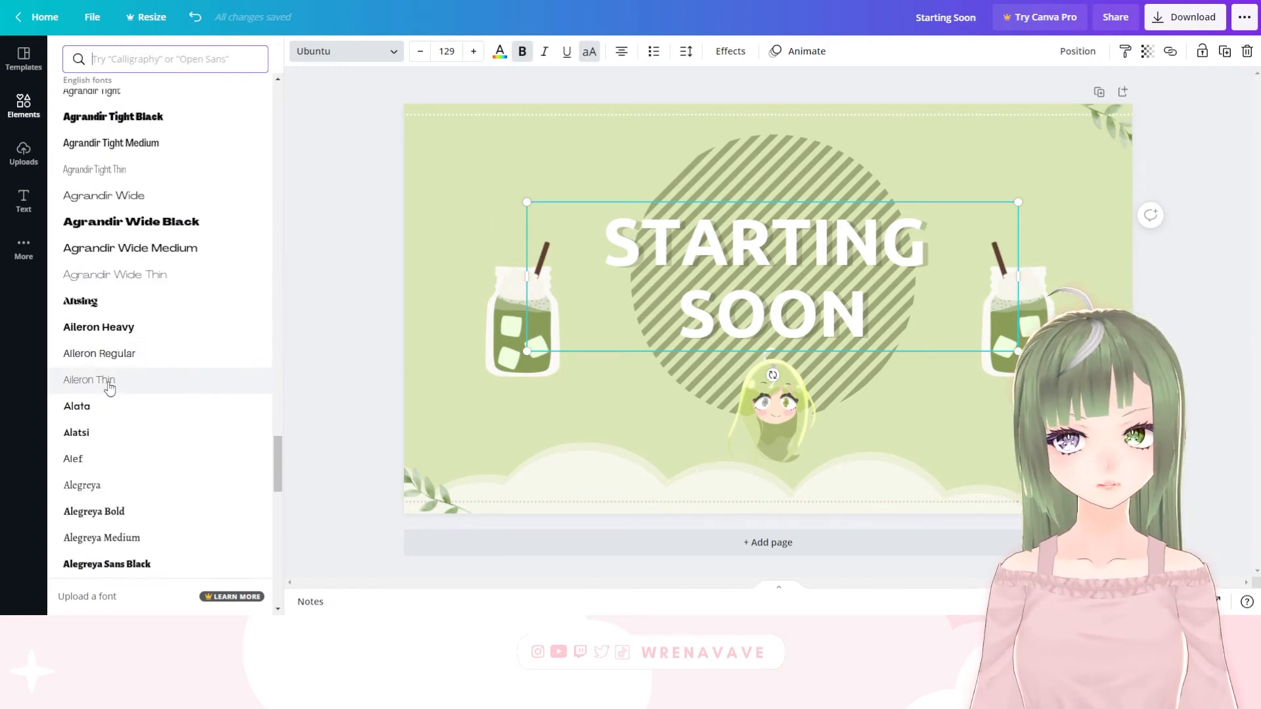
scroll(109, 388, down, 15)
click(215, 434)
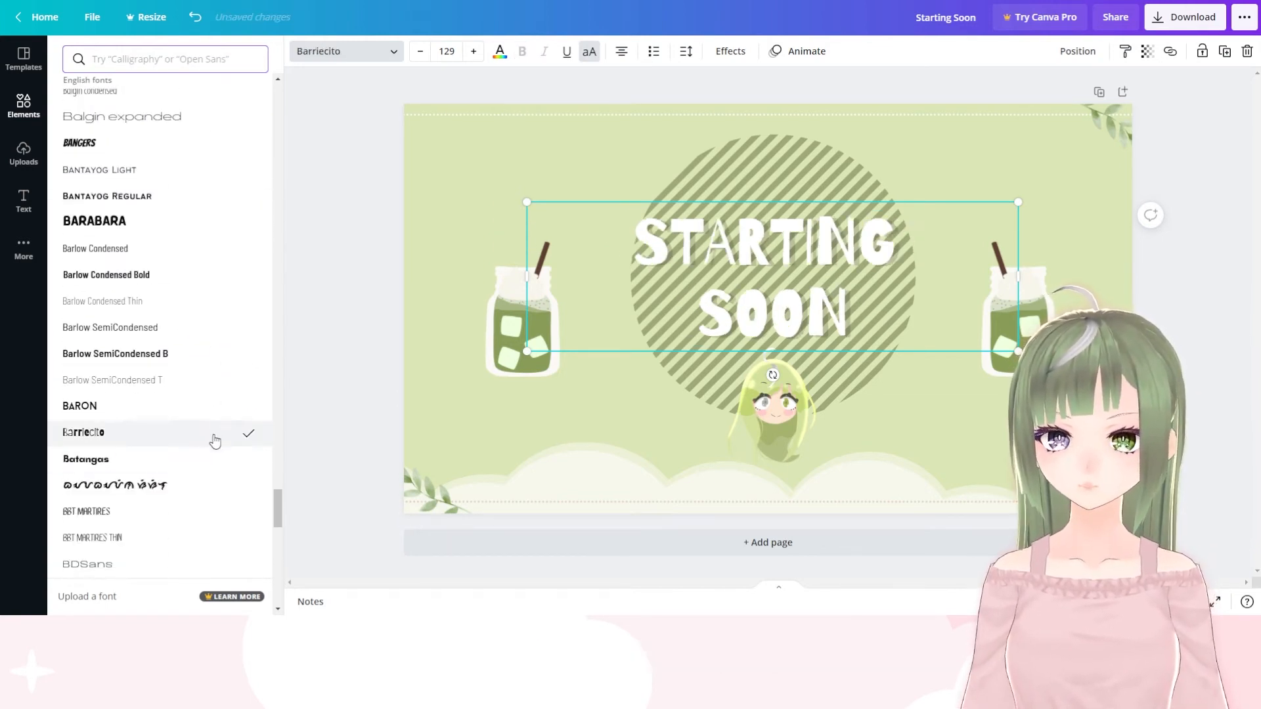
click(155, 458)
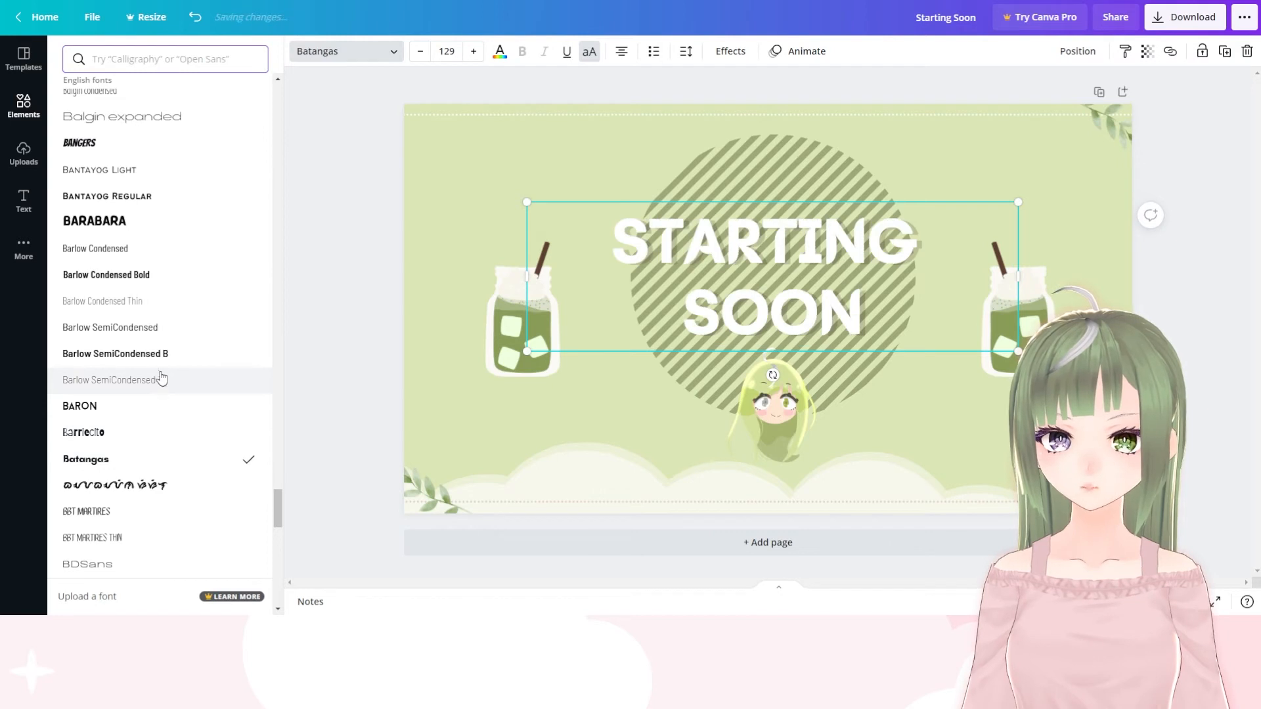
click(986, 165)
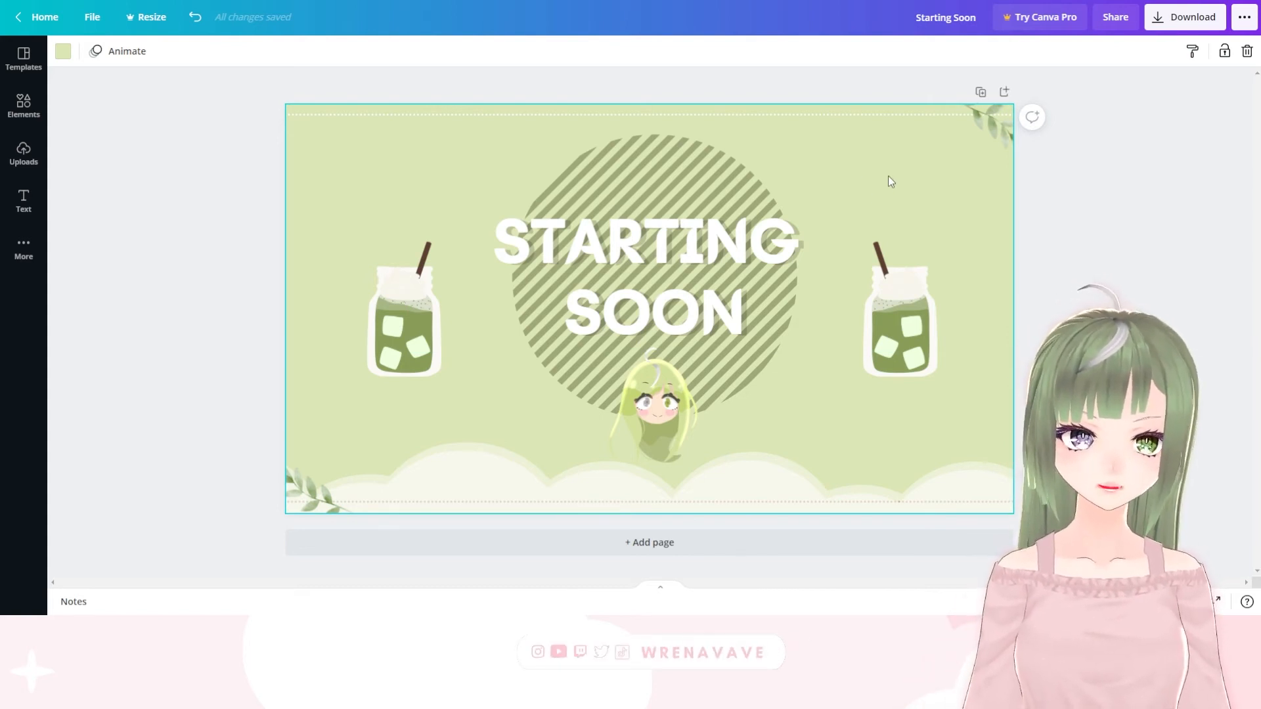
Duplicate the "STARTING SOON" page and change the copy's heading to "STREAM ENDING" on two lines
click(981, 93)
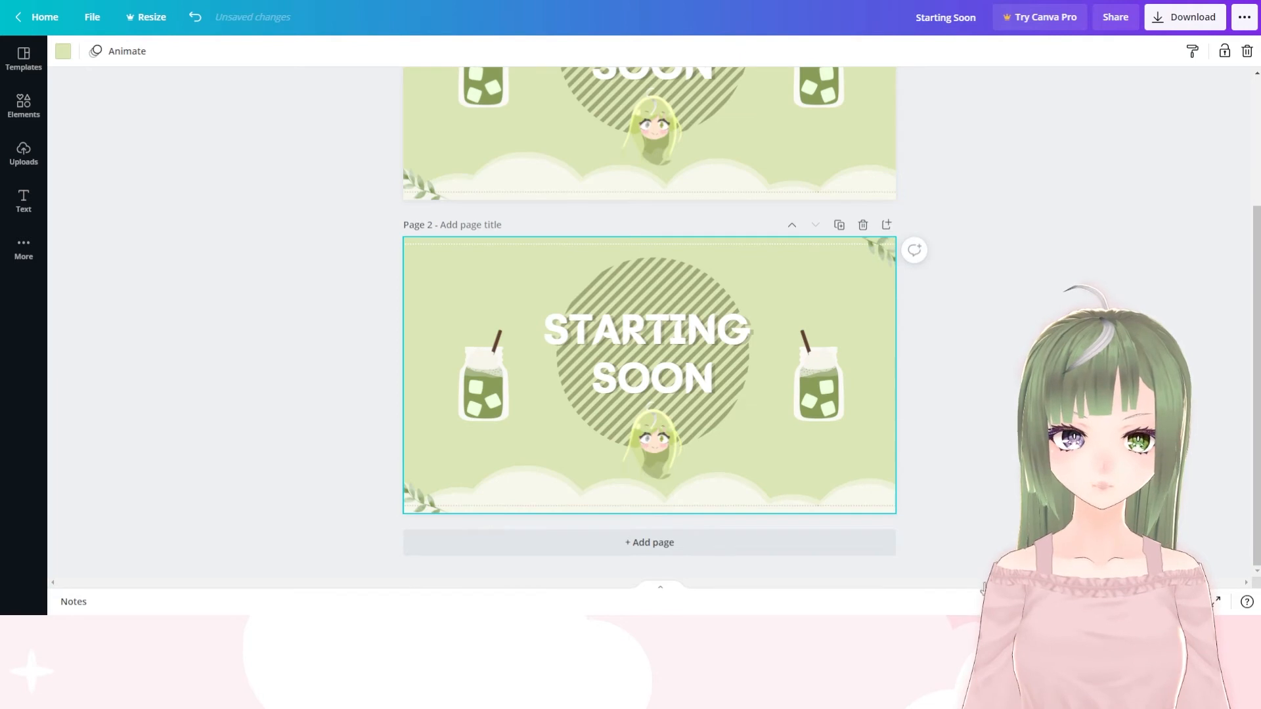
click(655, 349)
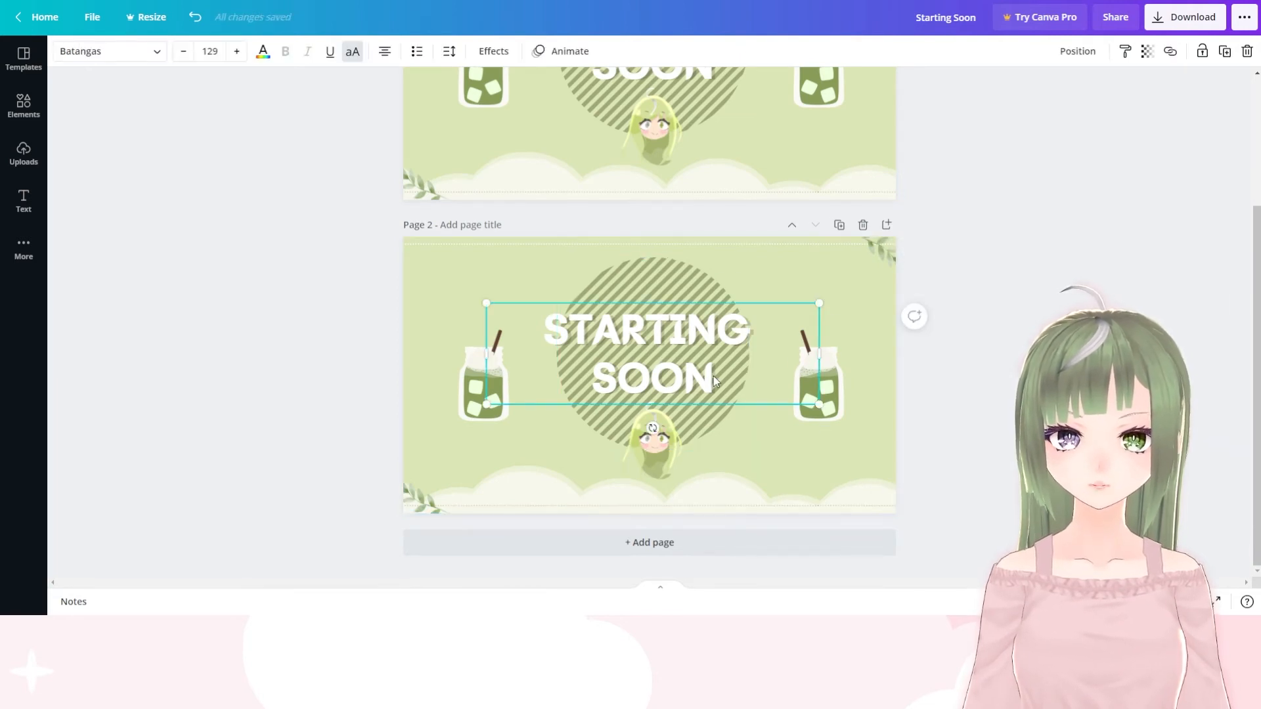
key(BackSpace)
key(BackSpace)
key(BackSpace)
key(BackSpace)
key(BackSpace)
key(BackSpace)
key(BackSpace)
key(BackSpace)
key(BackSpace)
key(BackSpace)
key(BackSpace)
key(BackSpace)
key(BackSpace)
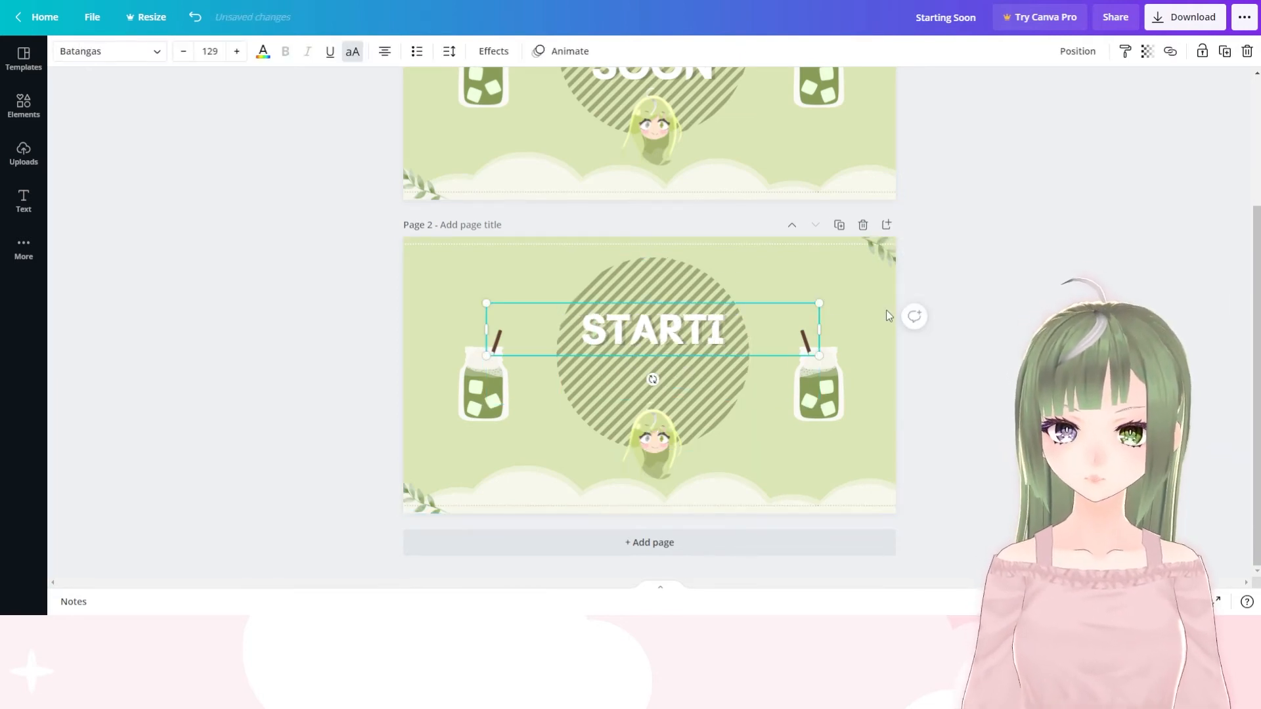
text(STREAM)
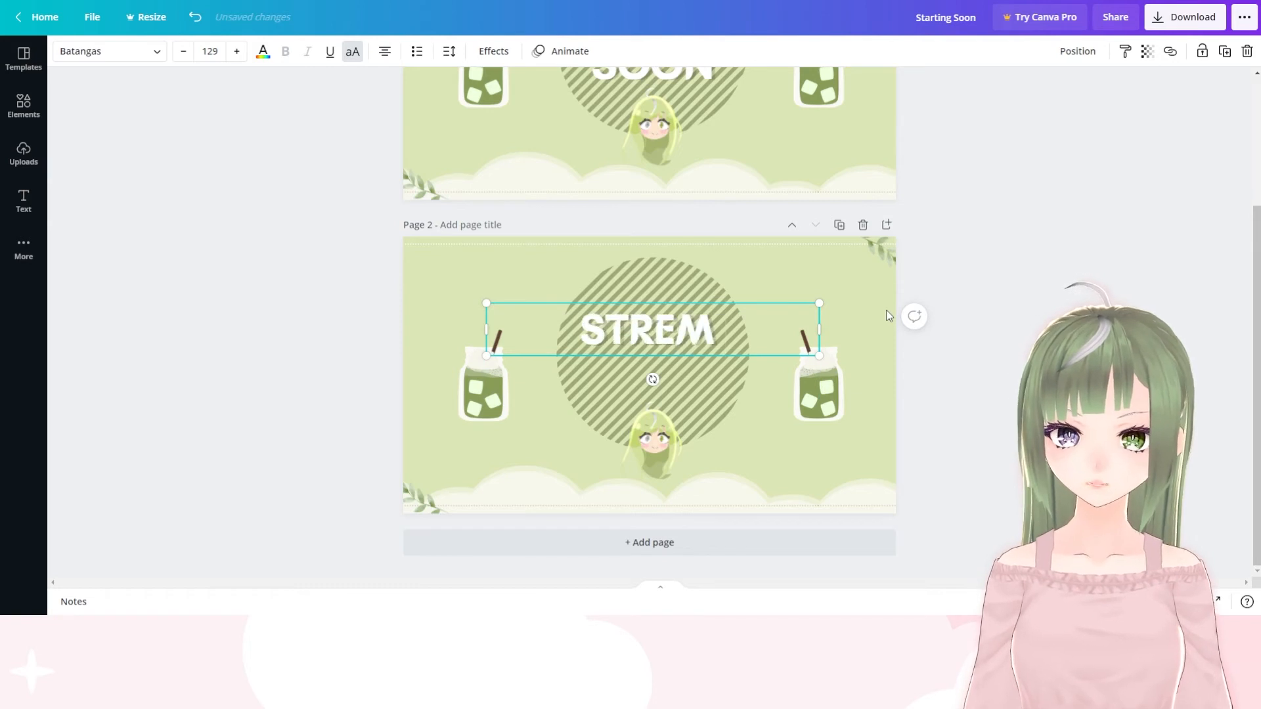
key(BackSpace)
text(AM)
key(Return)
text(ENDING)
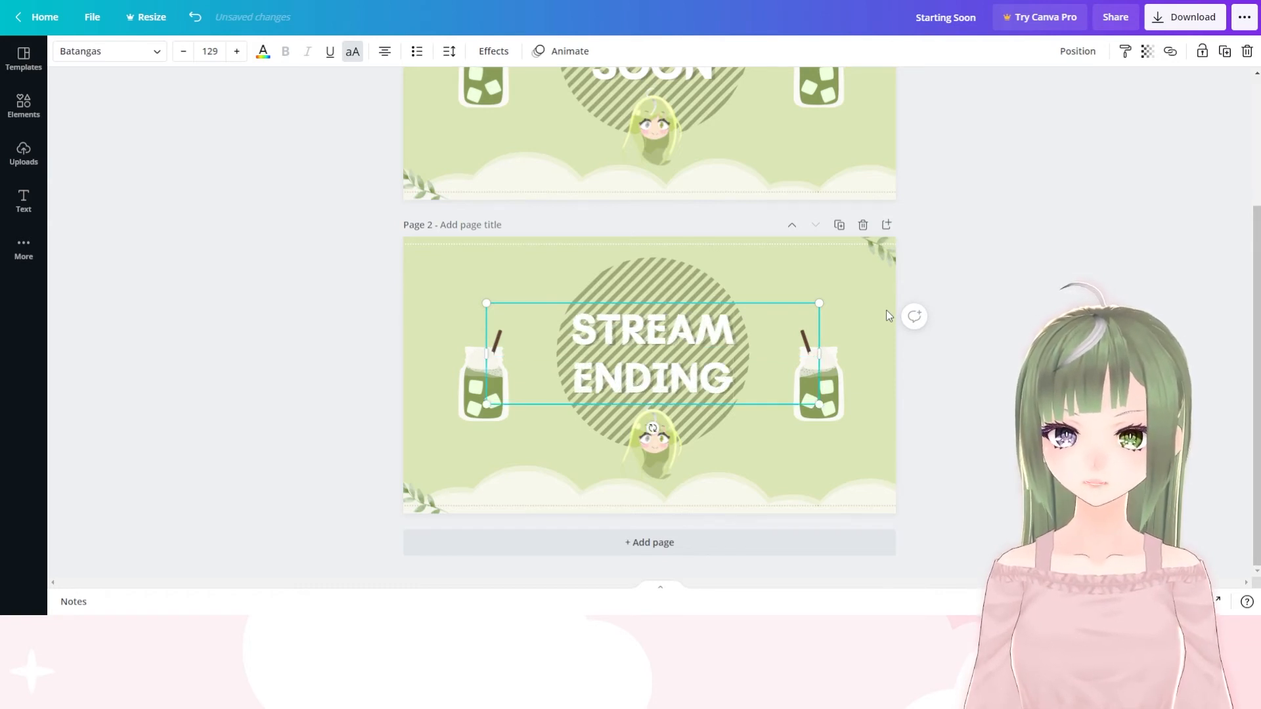
click(898, 344)
scroll(880, 328, up, 3)
scroll(614, 122, down, 3)
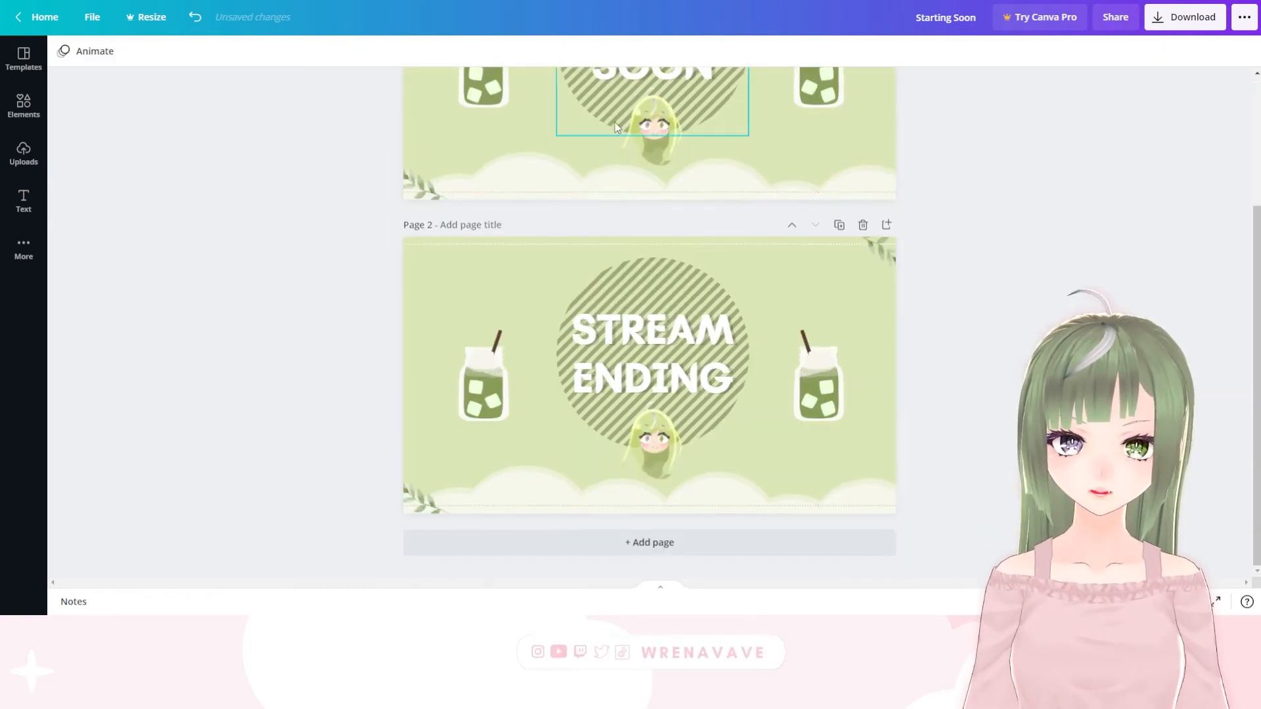
scroll(742, 243, up, 3)
scroll(596, 284, down, 3)
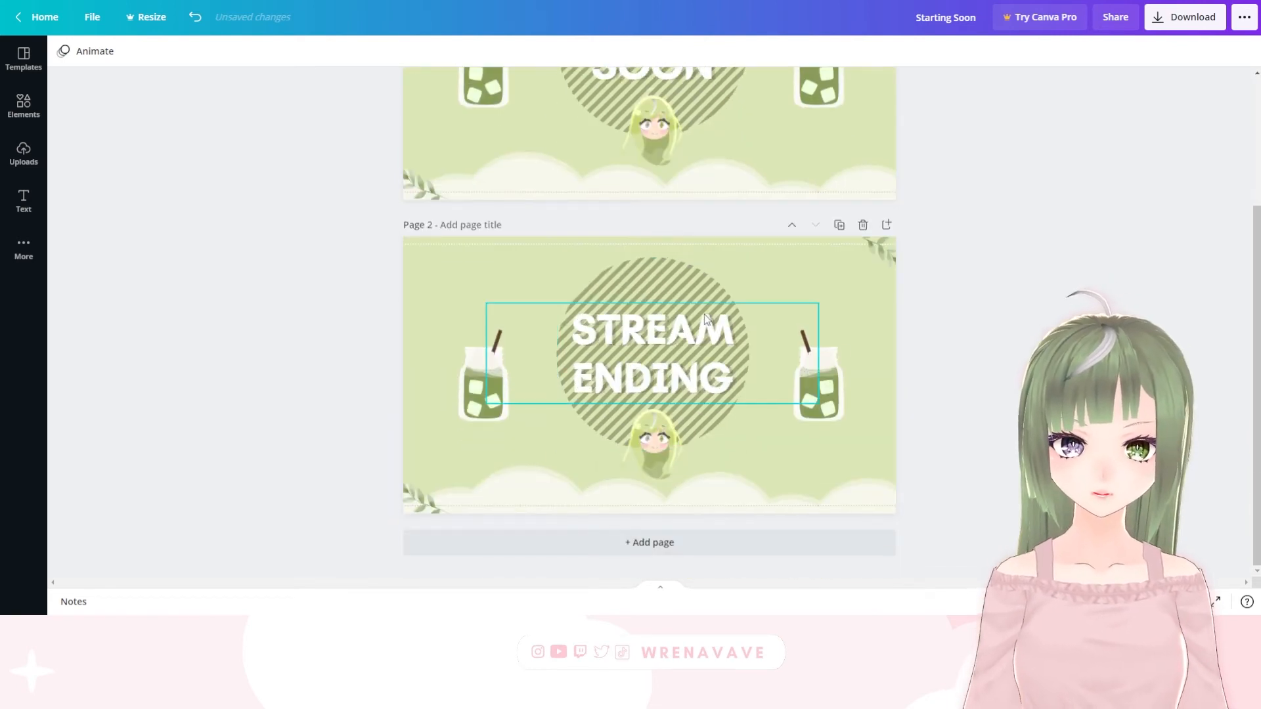
Duplicate the "STARTING SOON" page and clear the copy, keeping only a small matcha jar and a leaf sprig in its upper right corner
scroll(763, 270, up, 3)
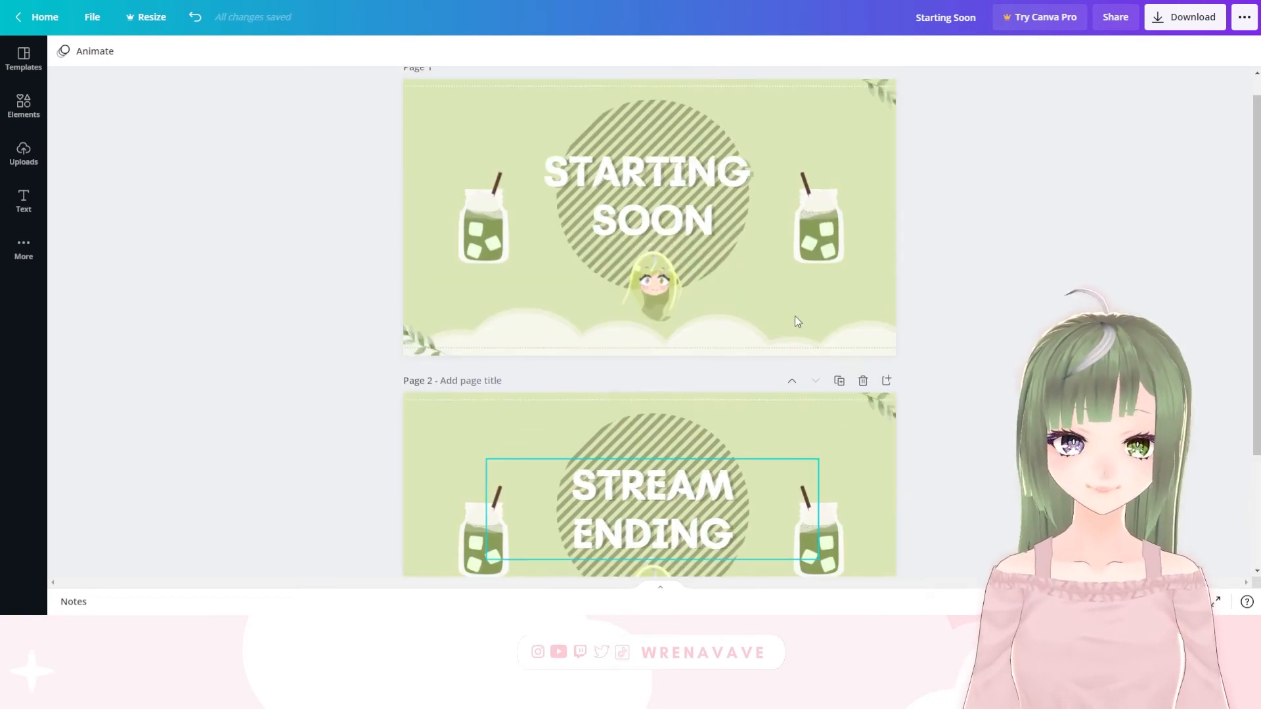
click(810, 136)
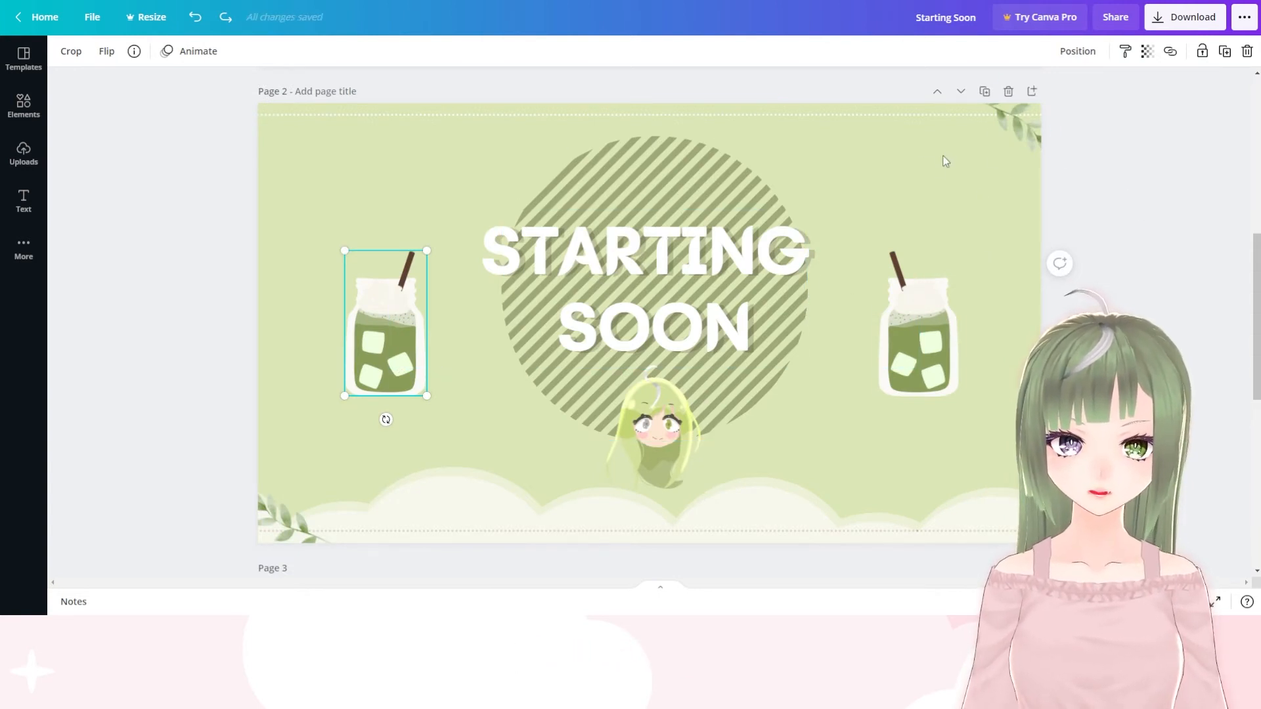
click(888, 147)
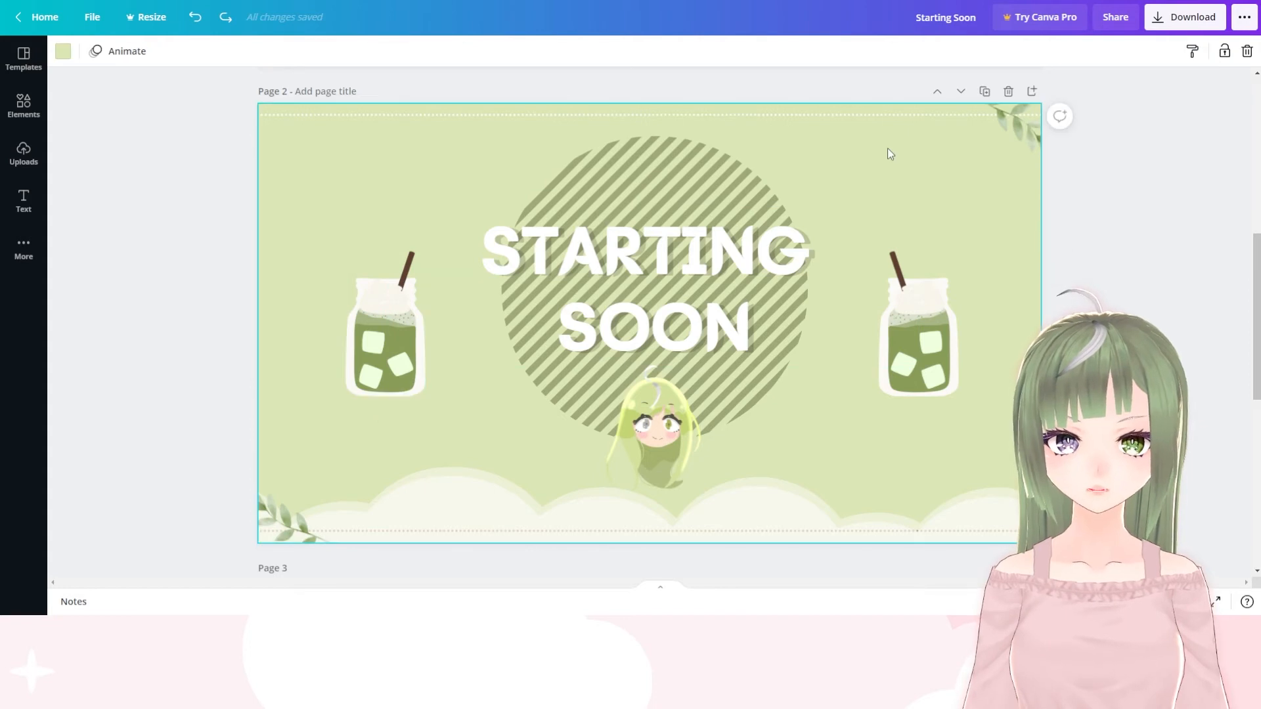
key(Delete)
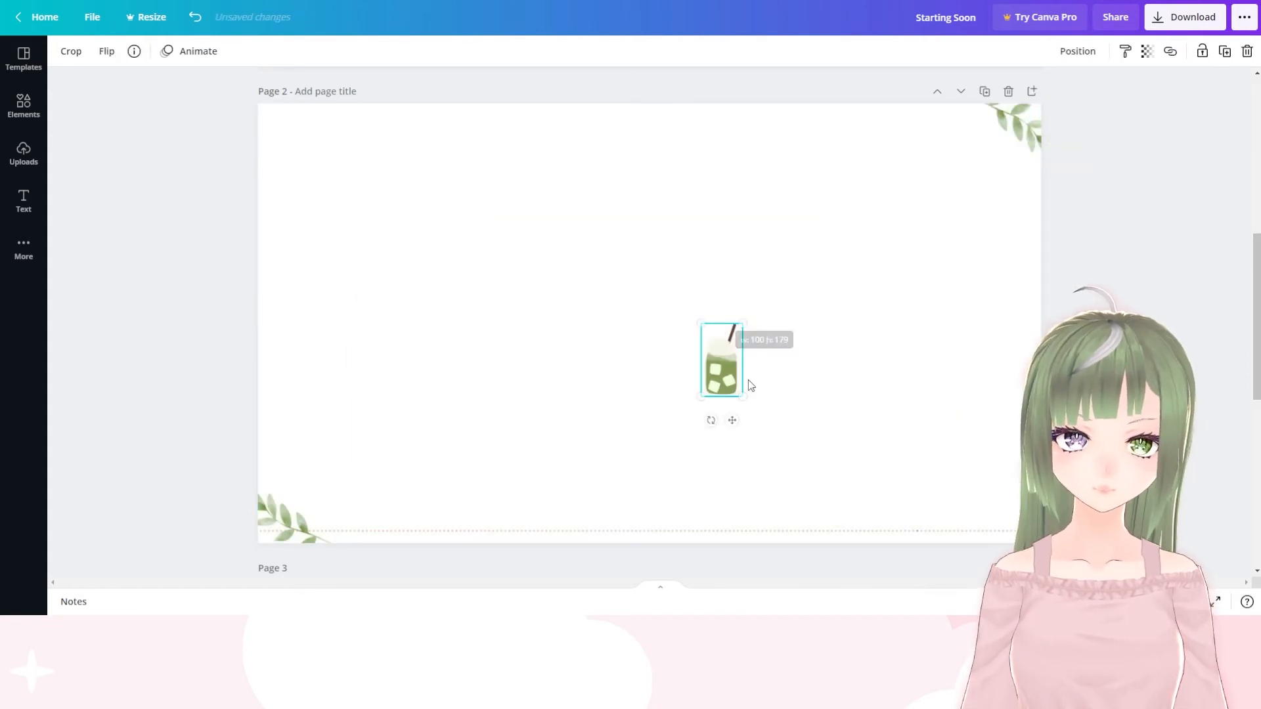
drag(746, 378, 931, 146)
drag(1025, 127, 1003, 154)
click(286, 539)
key(Delete)
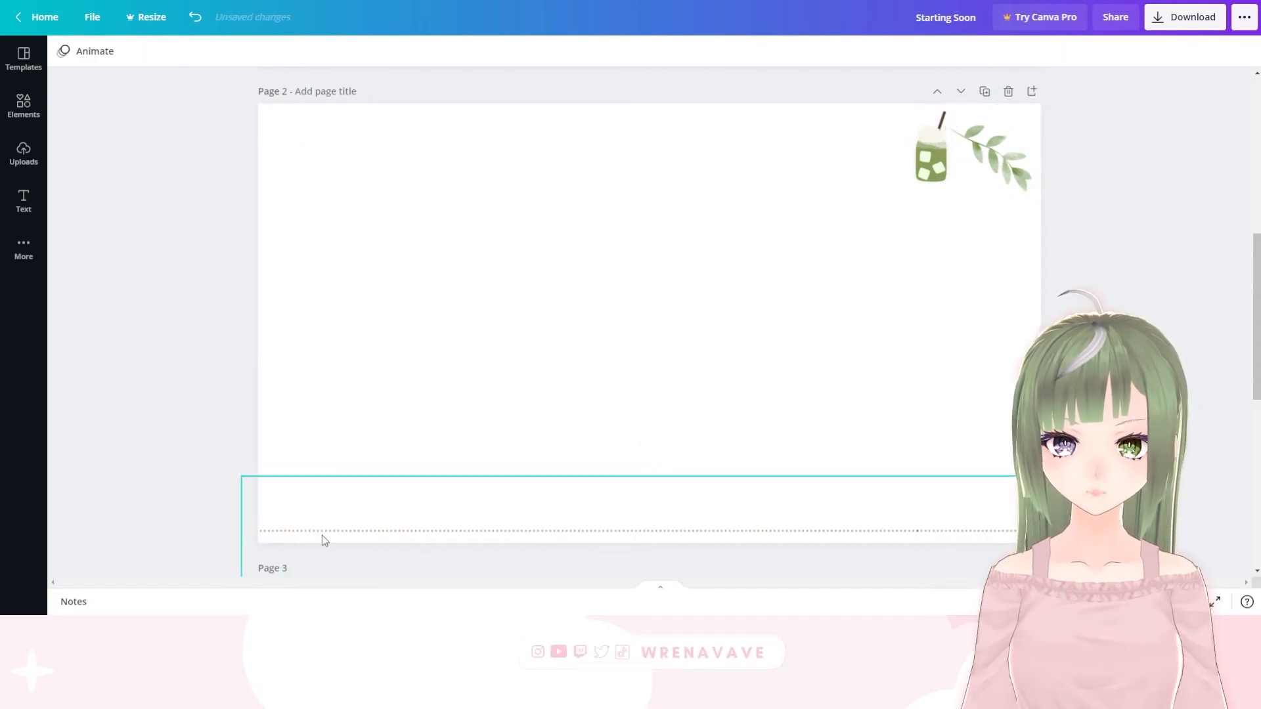
key(Delete)
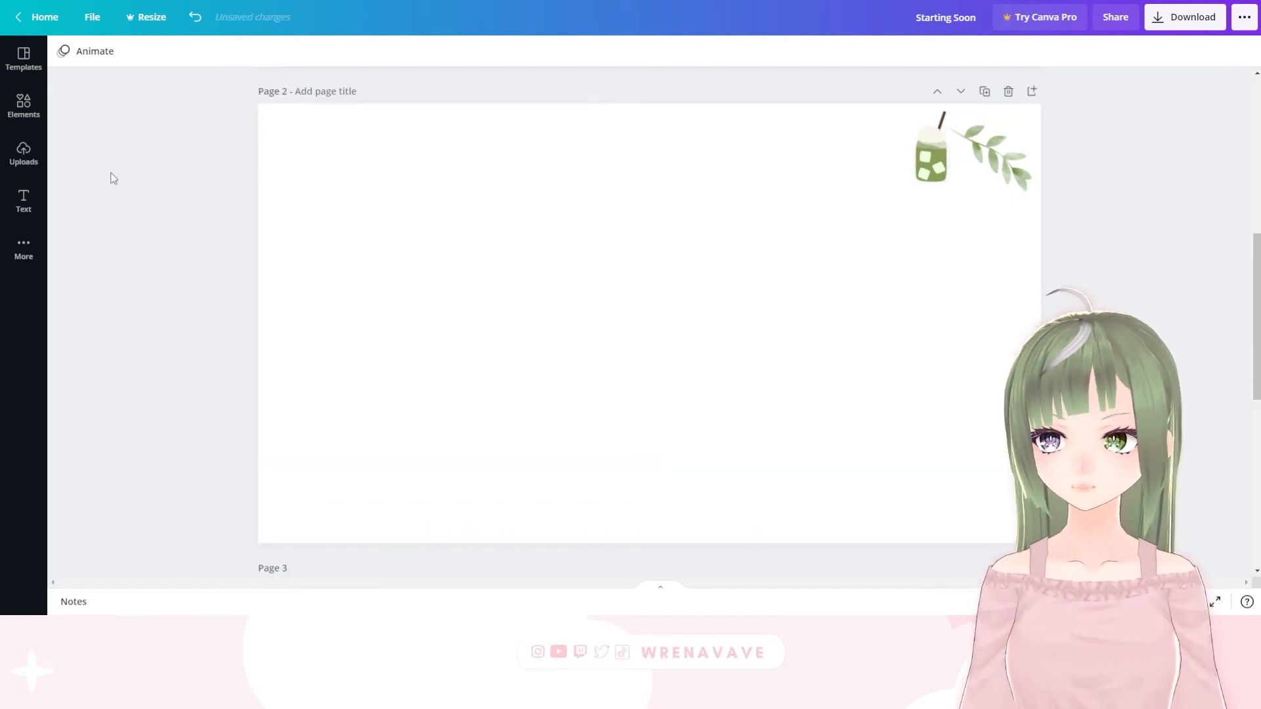
Add the horizontal cylinder from Lines & Shapes to page 2 and recolor its brown body with the document's sage green
click(16, 115)
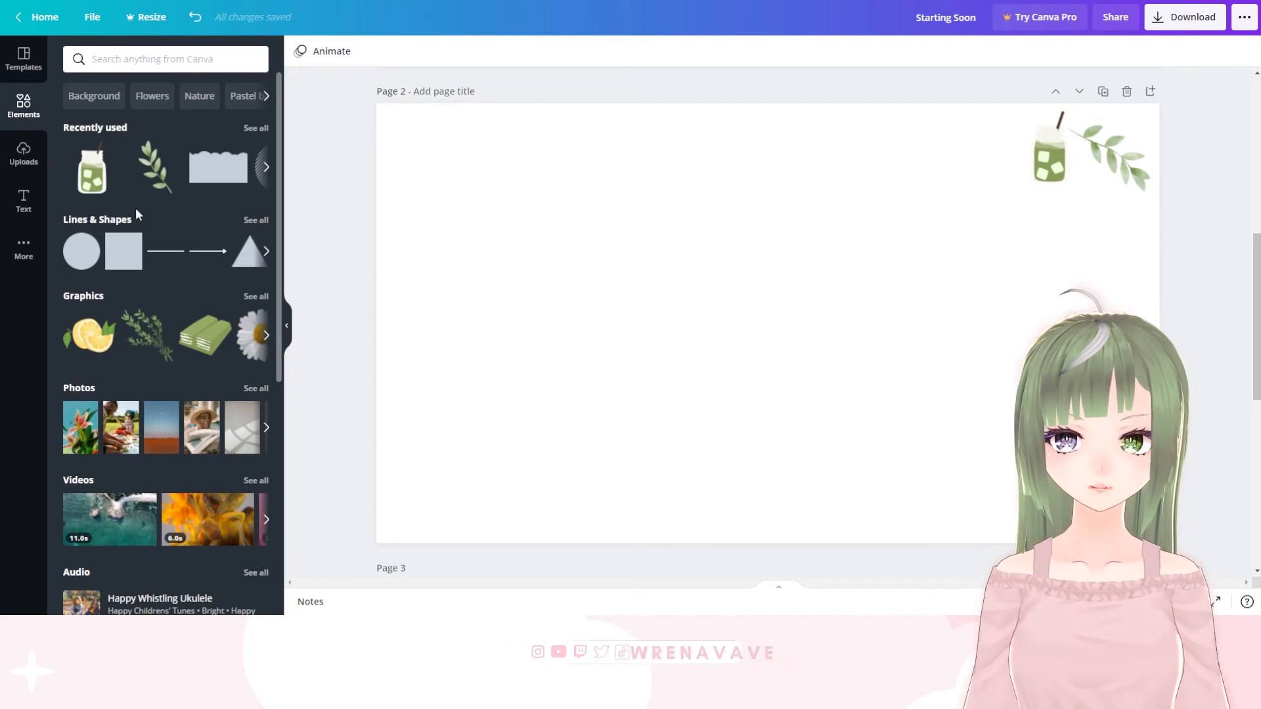
scroll(157, 241, down, 1)
click(253, 155)
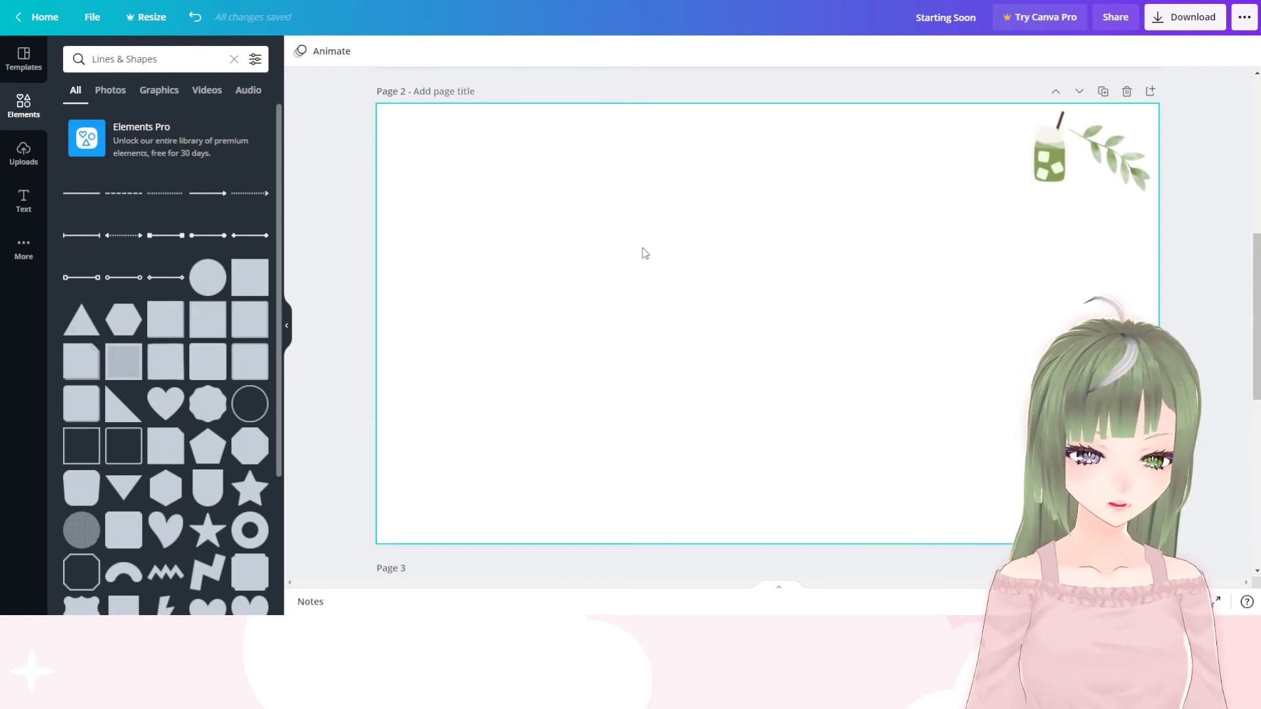
scroll(157, 309, down, 2)
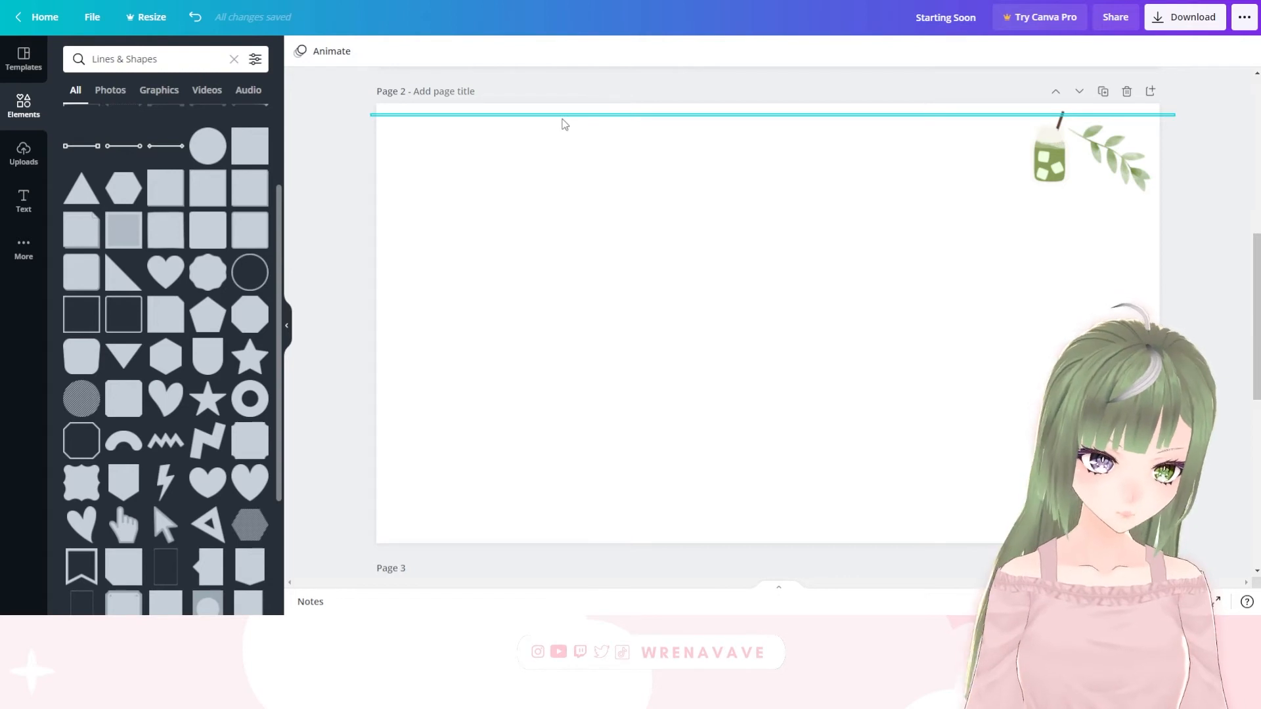
scroll(204, 272, down, 8)
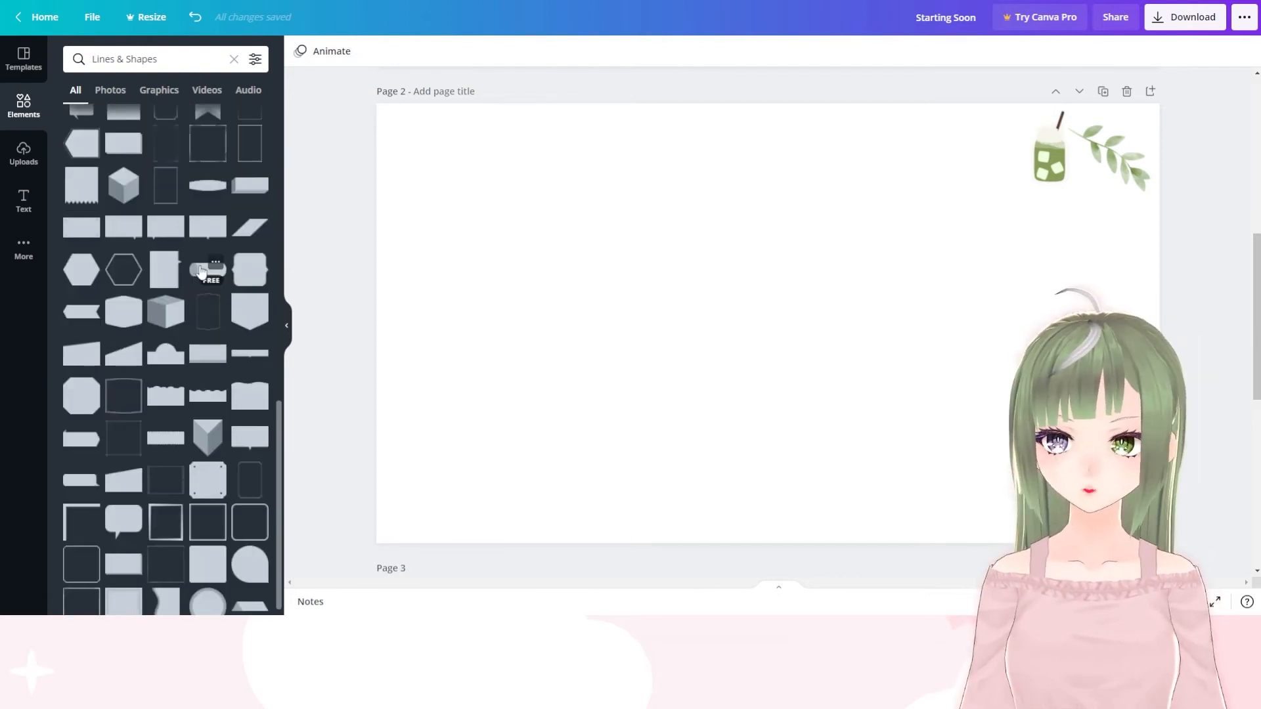
click(209, 270)
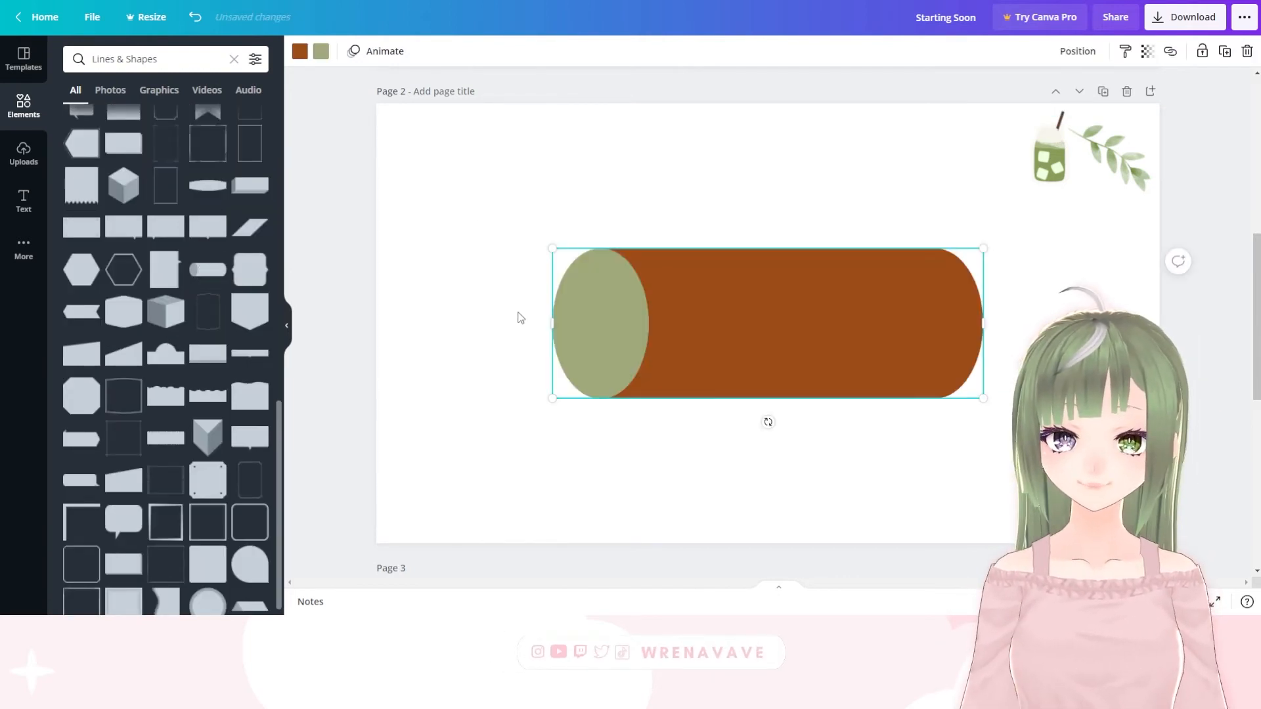
click(299, 52)
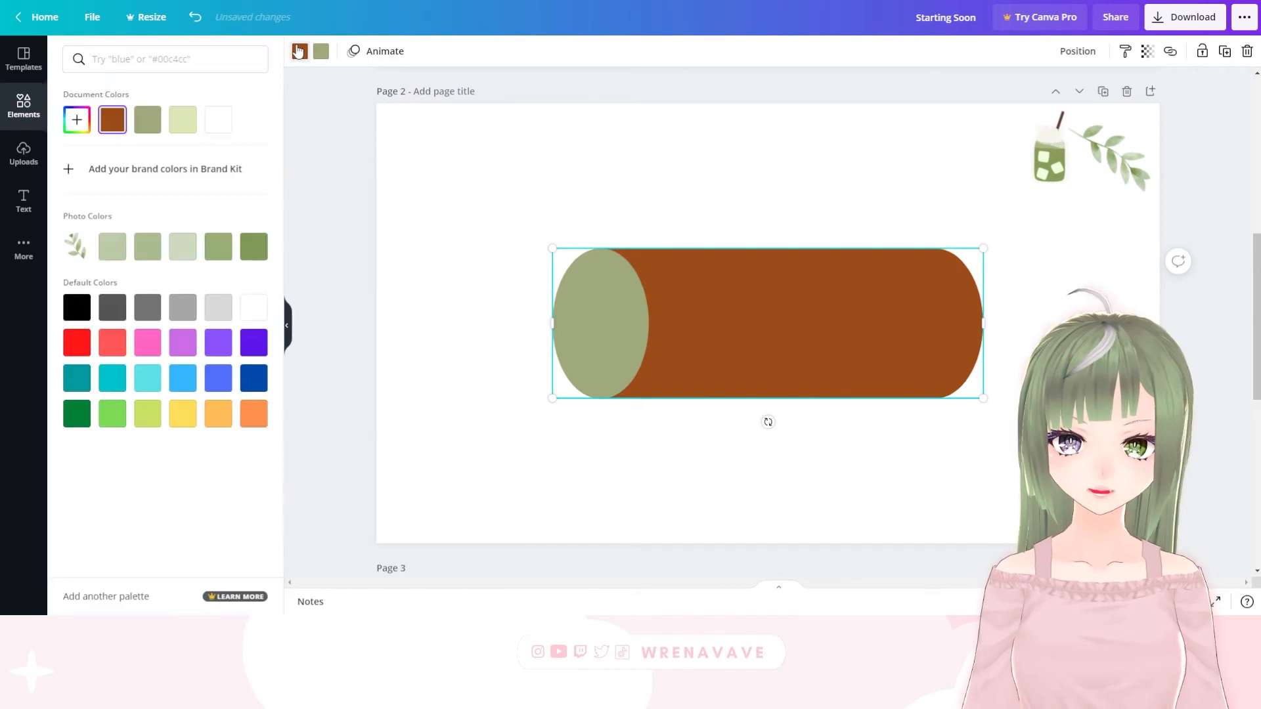
click(148, 120)
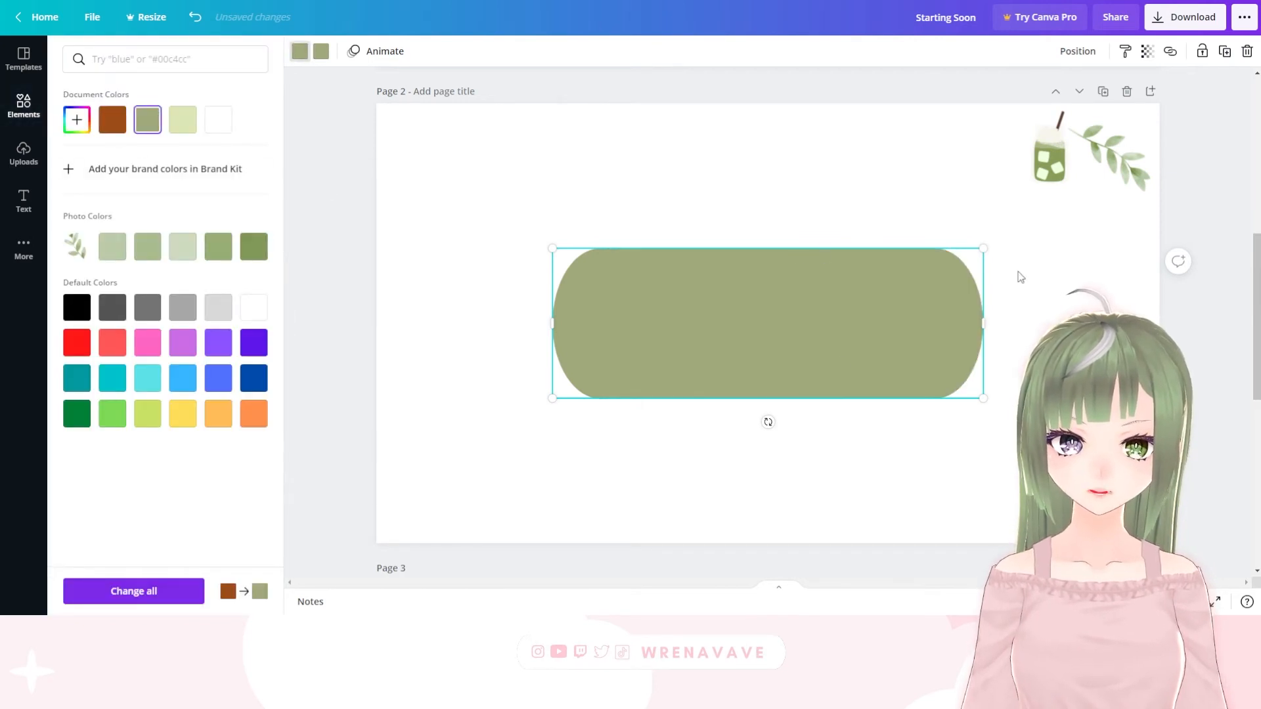
Shrink the sage green pill shape to a small bar and place it in the page's lower left corner
drag(983, 249, 962, 346)
drag(952, 297, 503, 515)
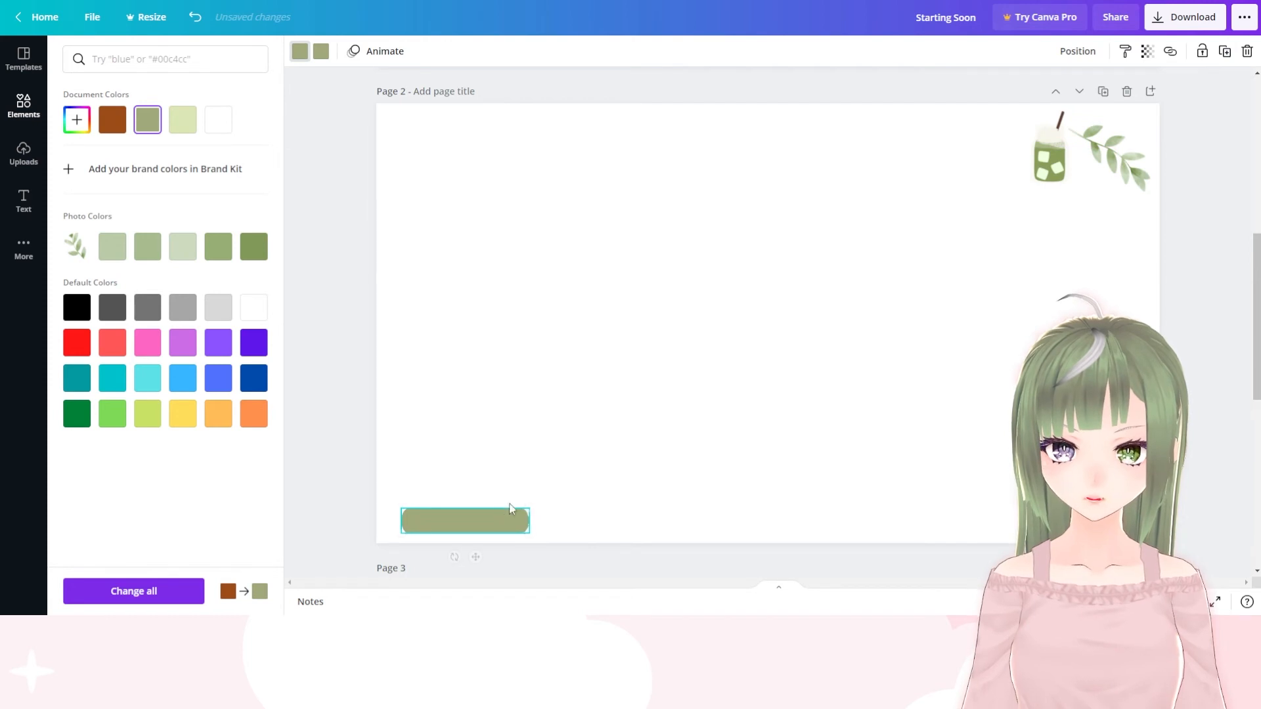
click(1184, 97)
scroll(1184, 97, down, 1)
Duplicate the green bar three times and spread the four bars in a level row along the page's lower edge
click(478, 458)
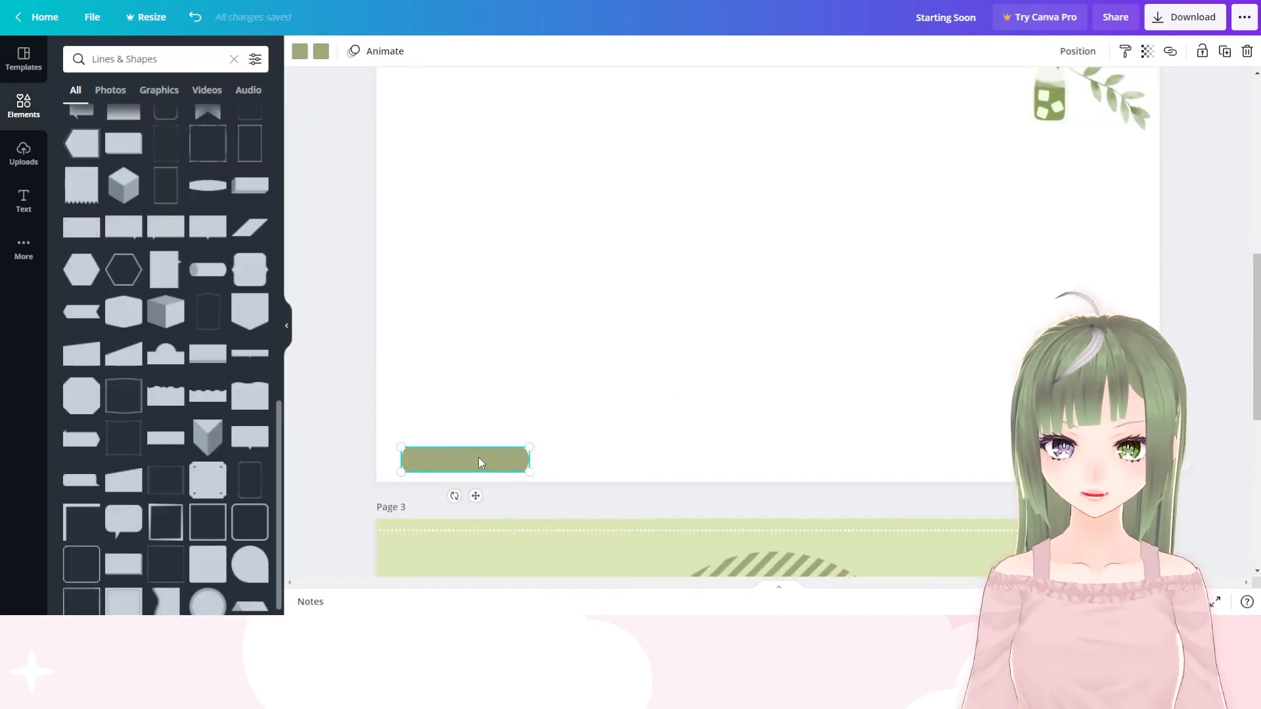
click(1226, 58)
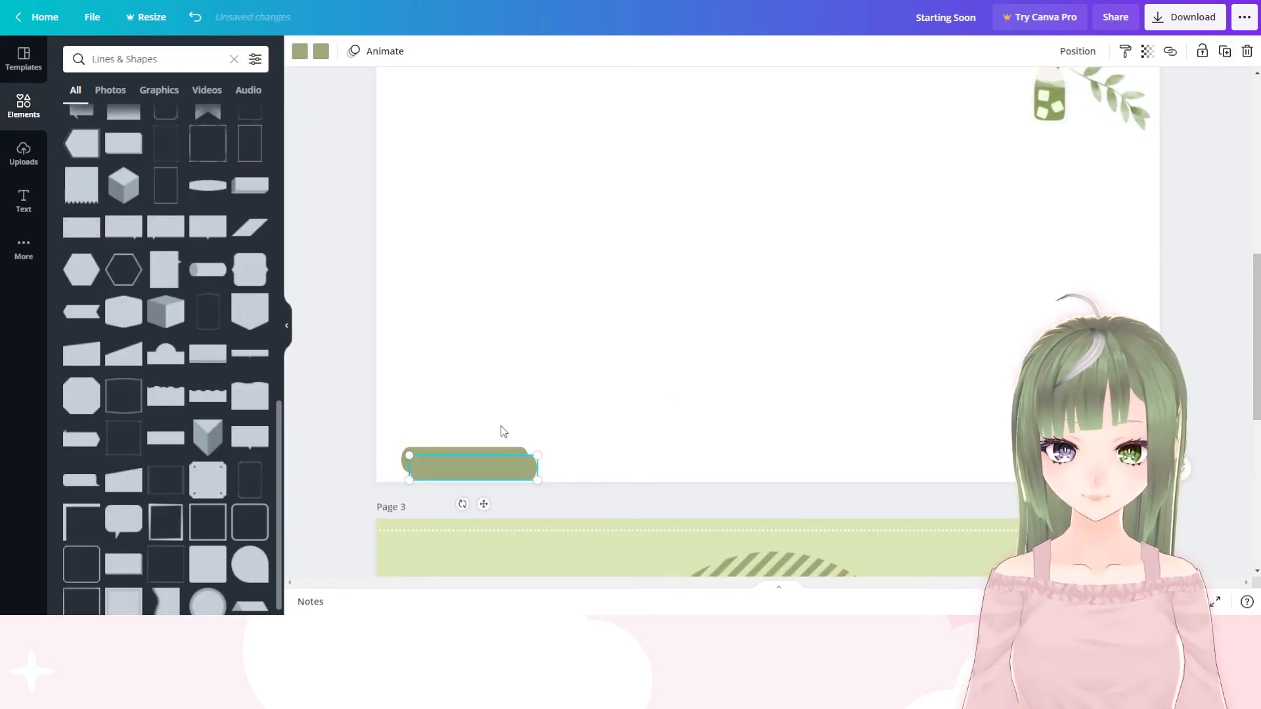
drag(480, 483, 911, 462)
click(1226, 51)
click(1224, 55)
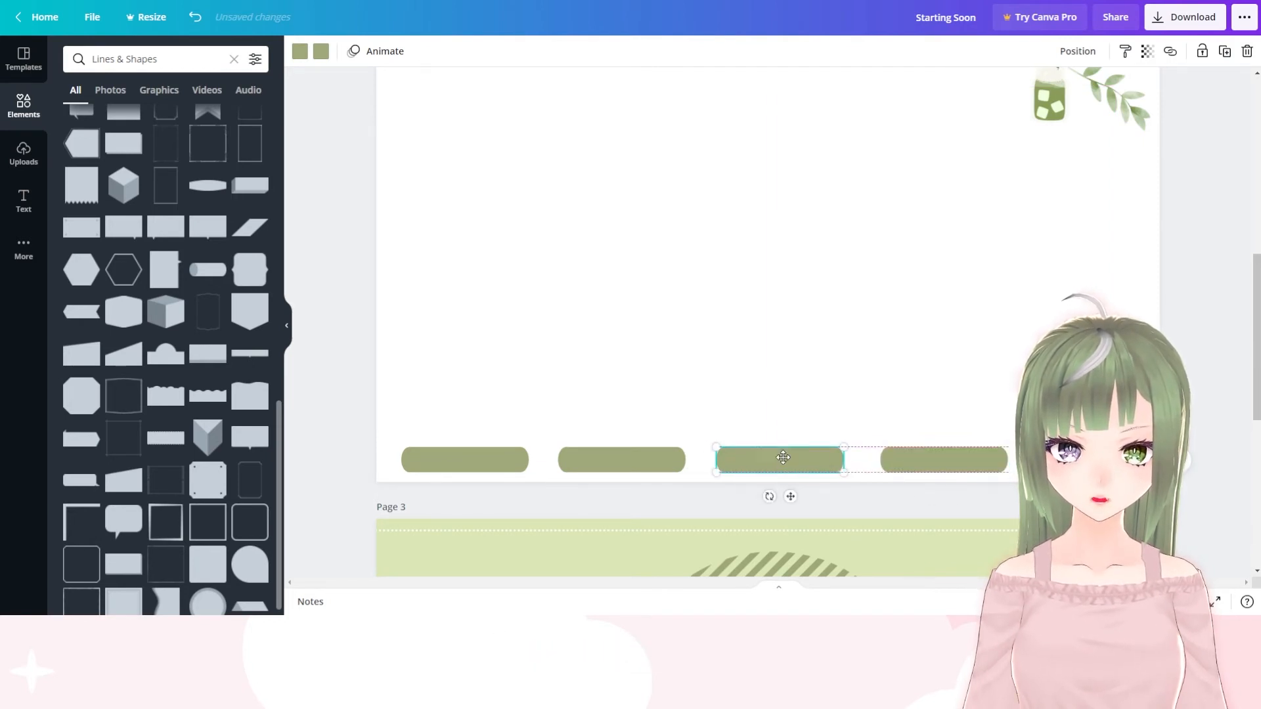
drag(784, 458, 786, 458)
drag(658, 455, 649, 455)
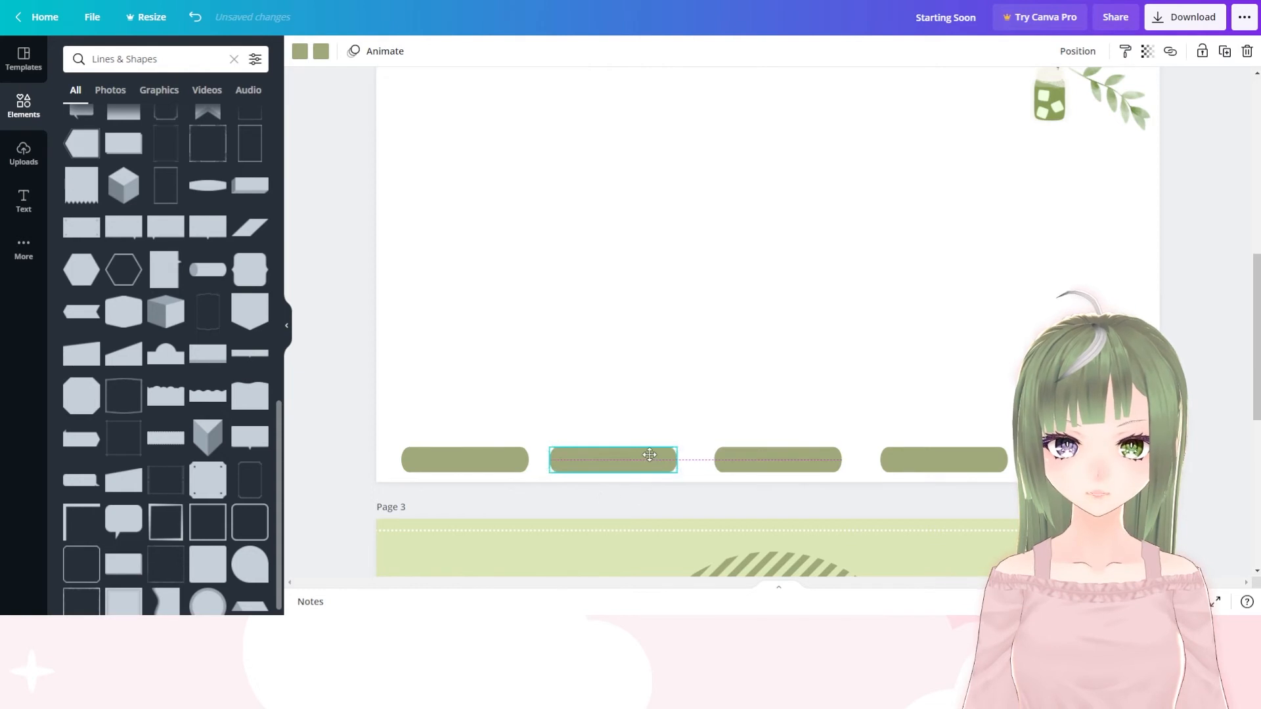
drag(423, 451, 440, 453)
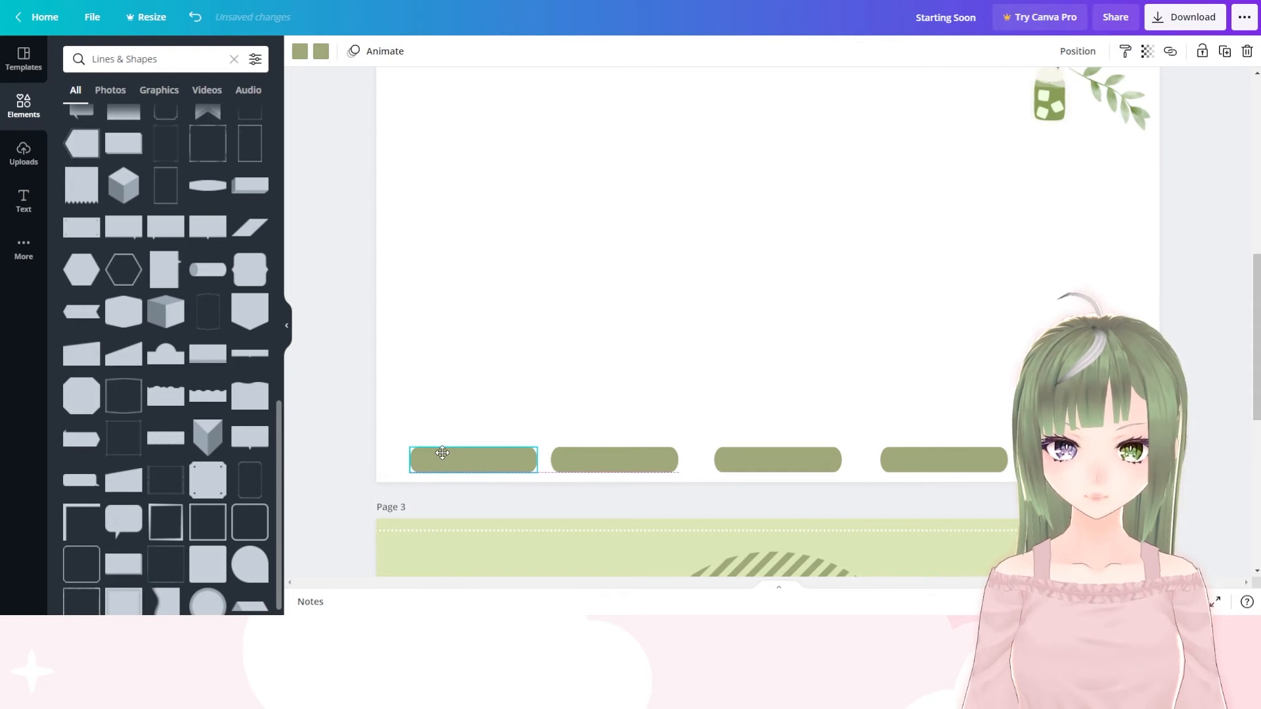
Delete the leftmost bar and move the remaining three closer together along the page's lower edge
key(Delete)
click(630, 456)
mouse_move(631, 456)
mouse_down()
mouse_move(578, 456)
mouse_move(640, 456)
mouse_up()
drag(752, 452, 725, 452)
drag(943, 465, 888, 458)
click(912, 412)
Set the page background to medium grey from the default colors and nudge the rightmost bar closer to the others
click(777, 330)
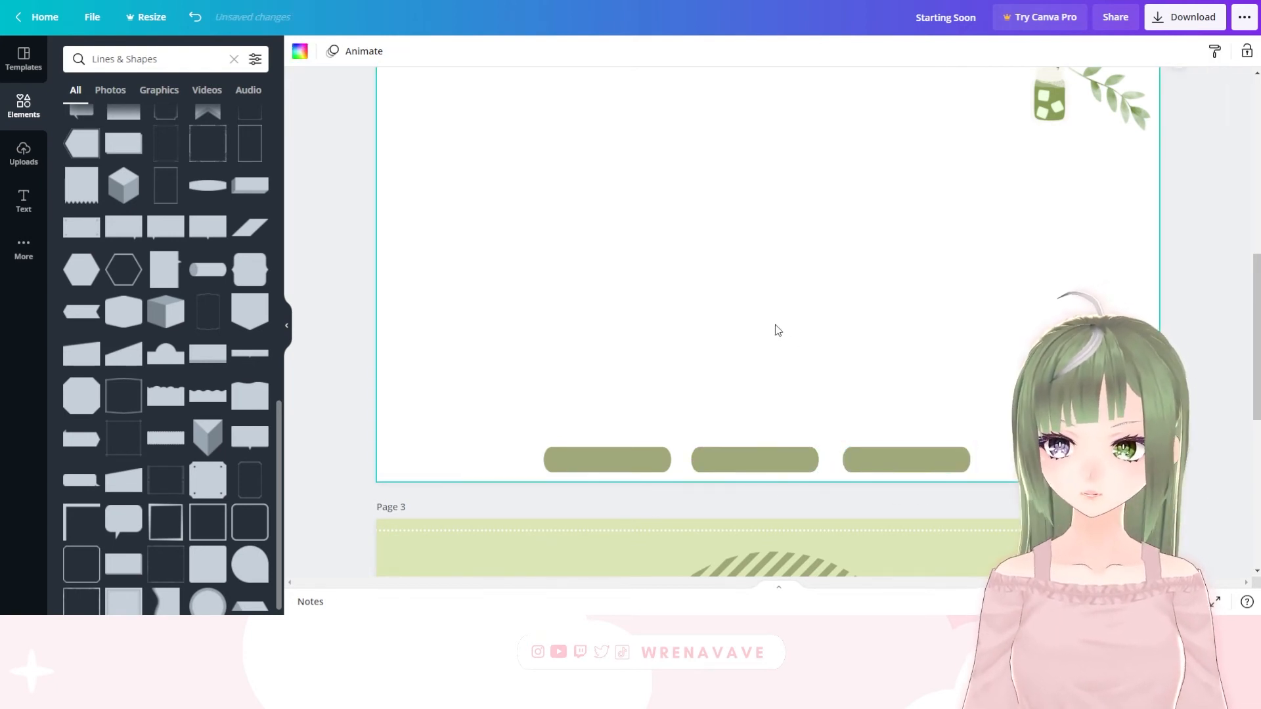
click(23, 200)
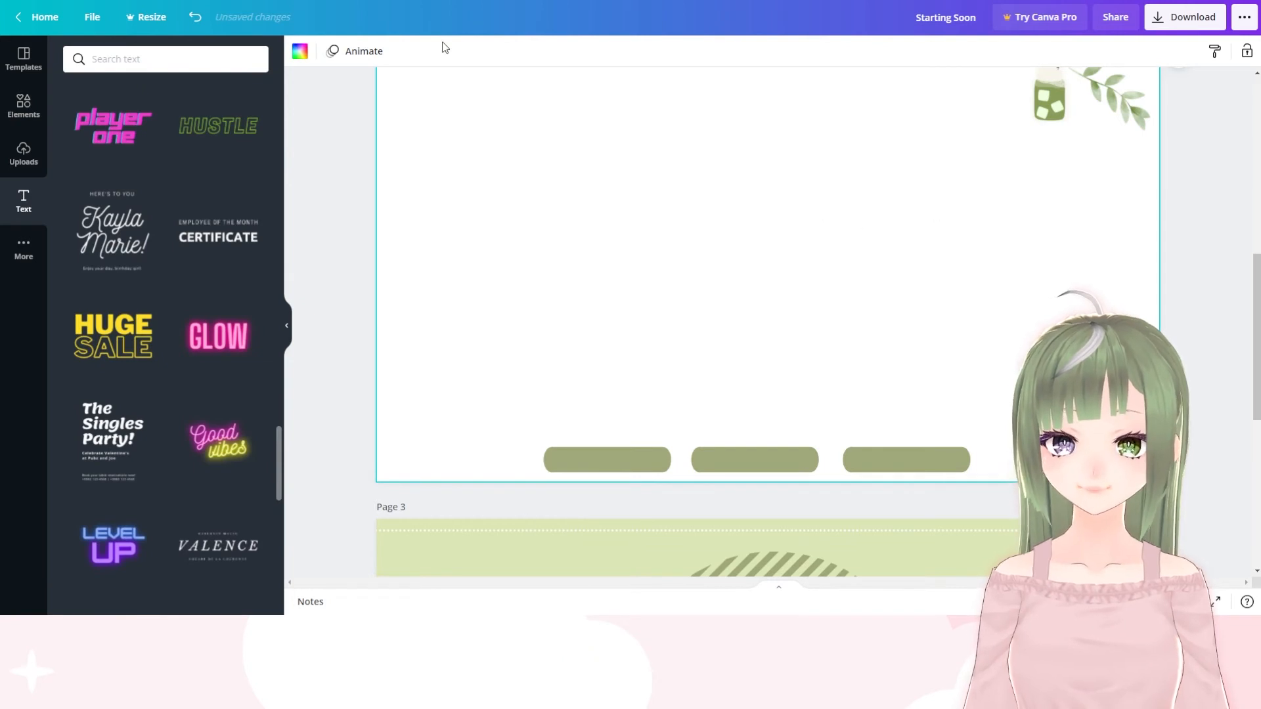
click(299, 51)
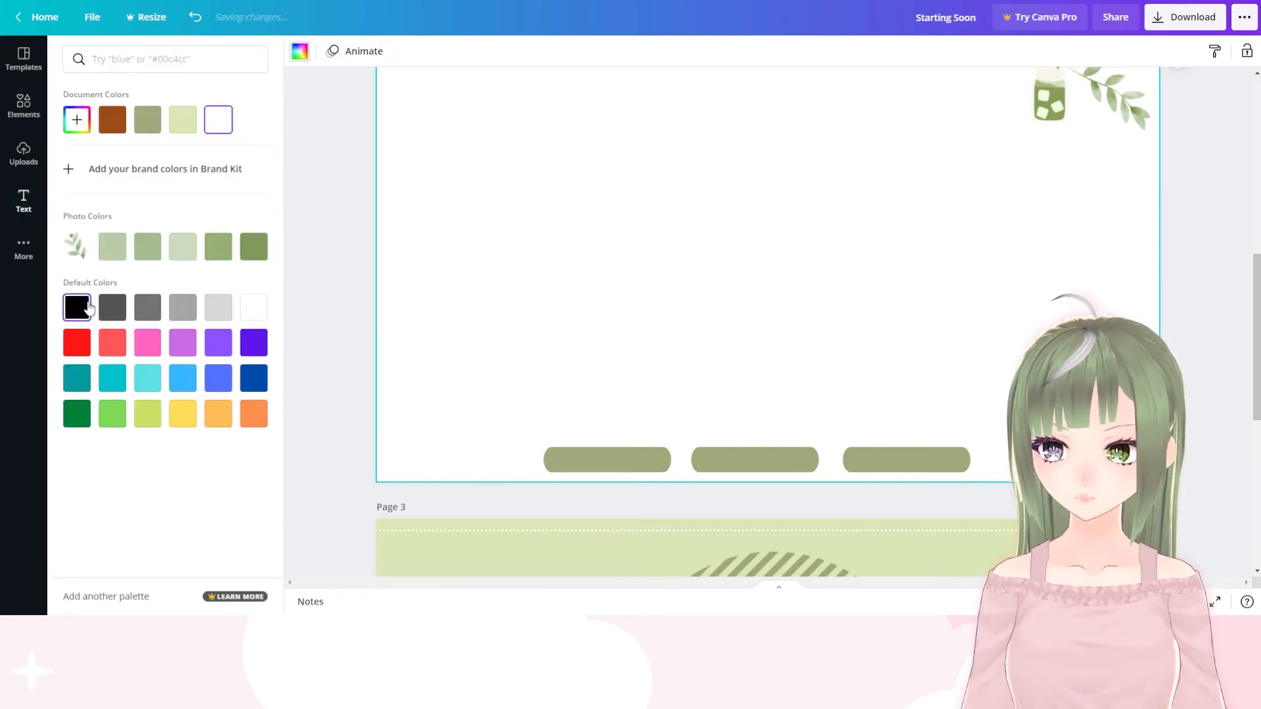
click(147, 306)
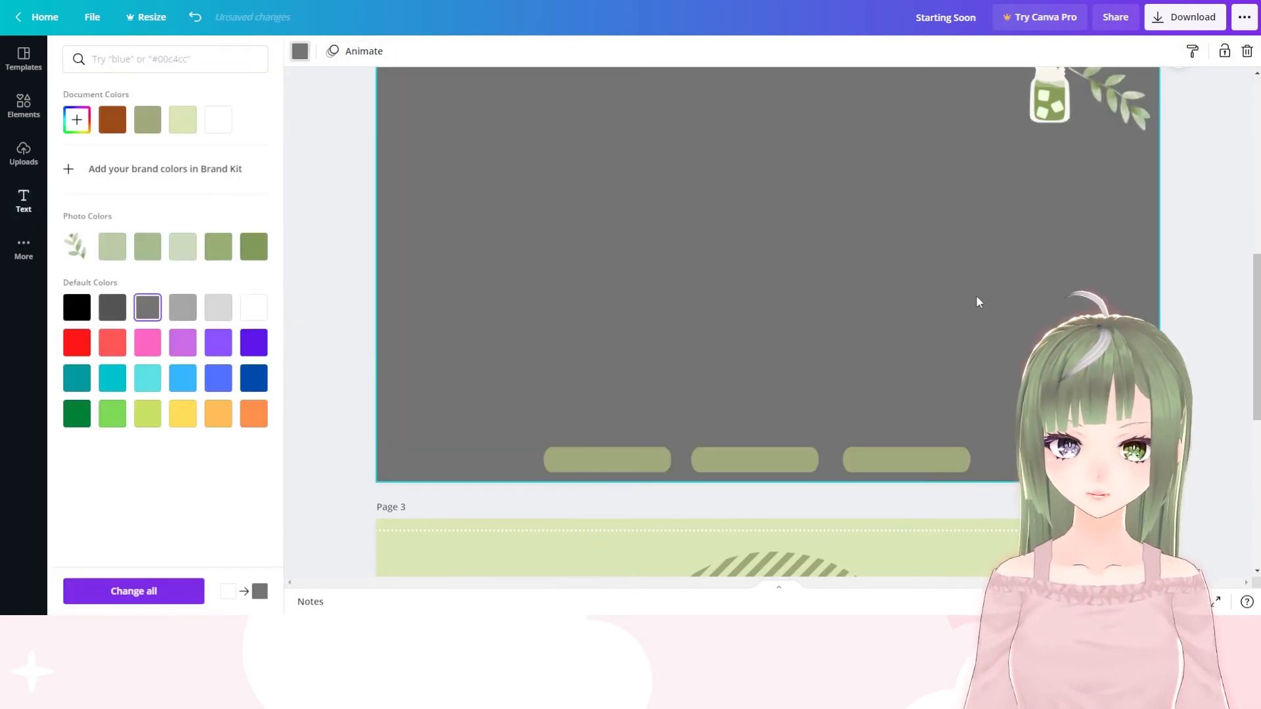
click(855, 460)
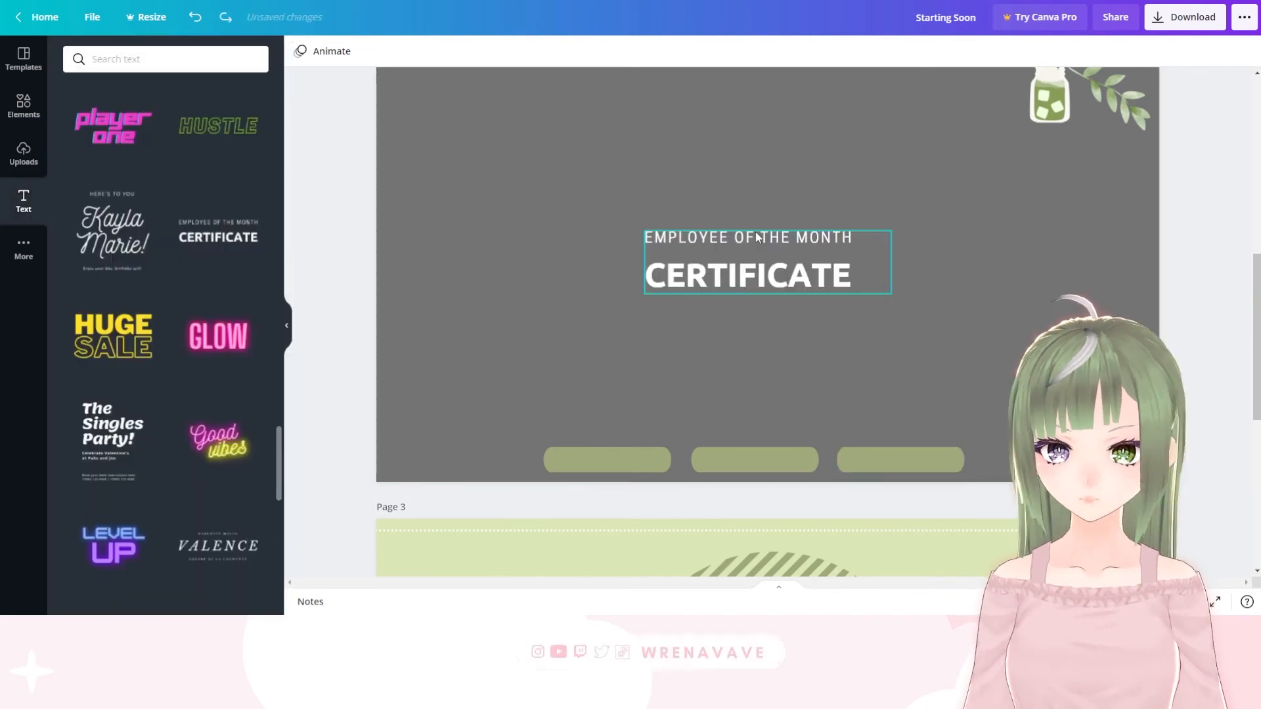
Remove the "EMPLOYEE OF THE MONTH" line from the added text and replace "CERTIFICATE" with "FOLLOWERS" in the Batangas font
click(758, 238)
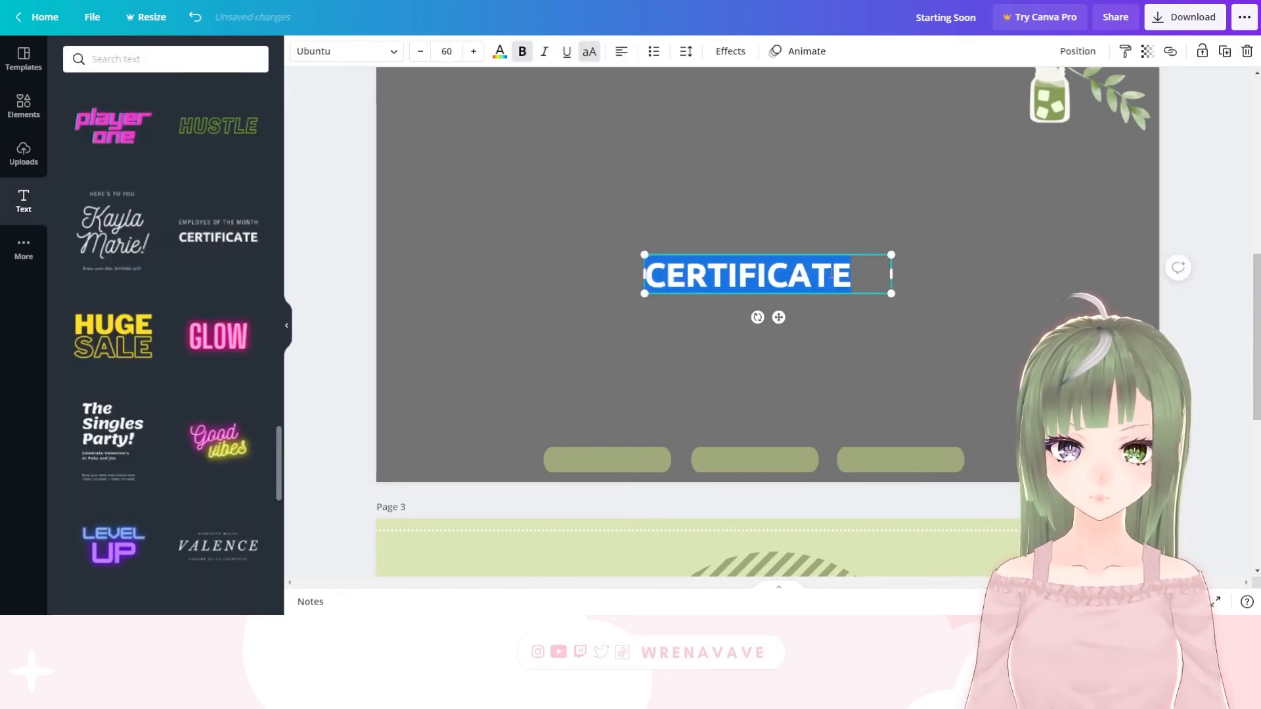
key(BackSpace)
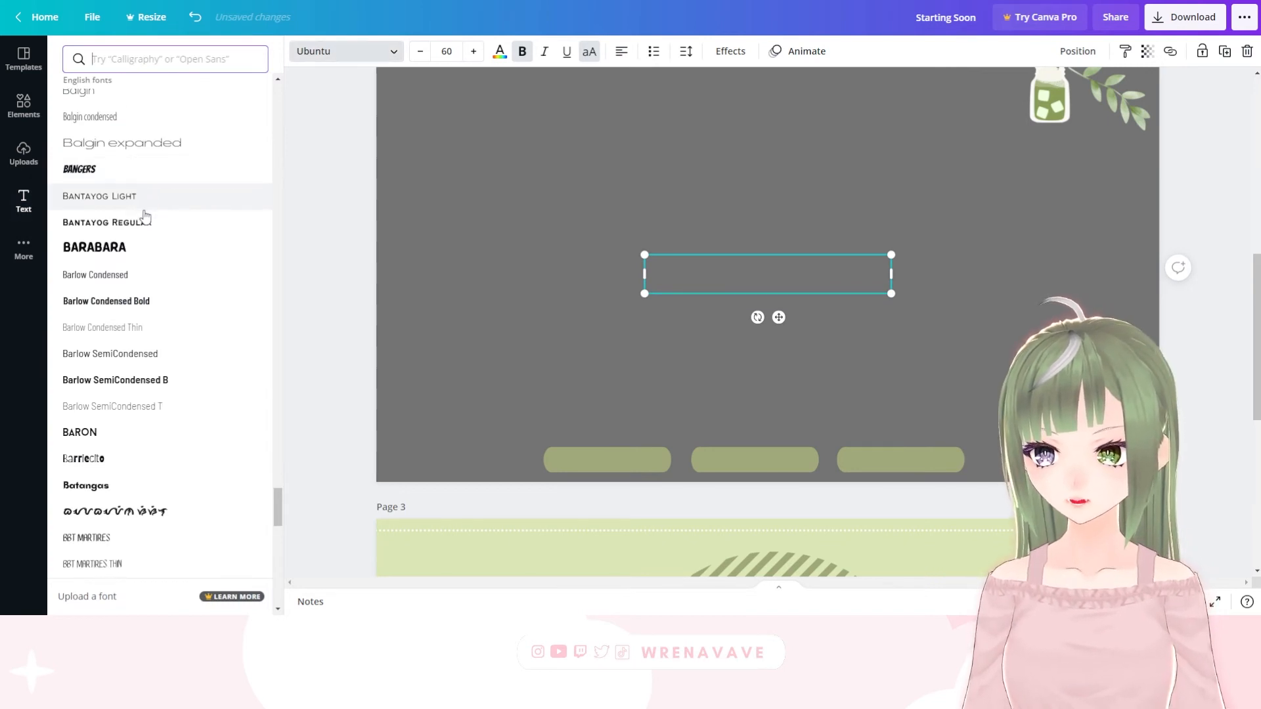
click(99, 485)
click(500, 51)
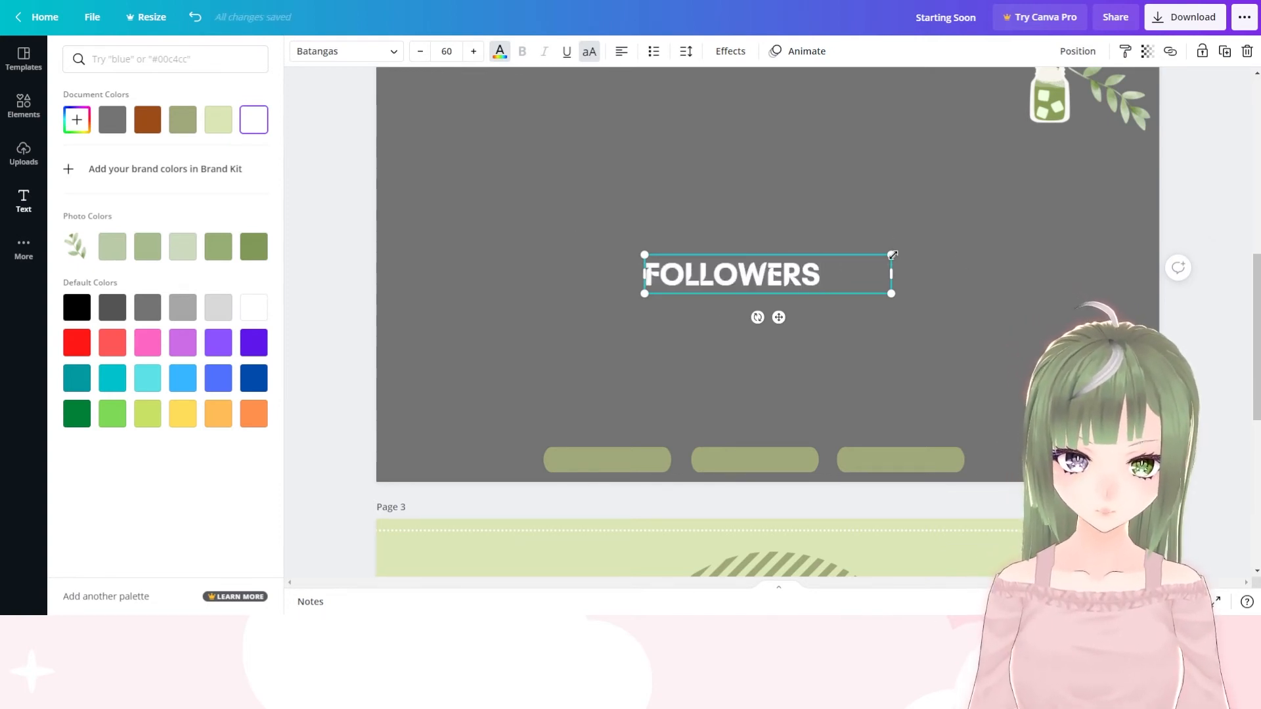
Shrink the "FOLLOWERS" text to size 23.6 and place it at the leftmost green bar
drag(893, 255, 743, 279)
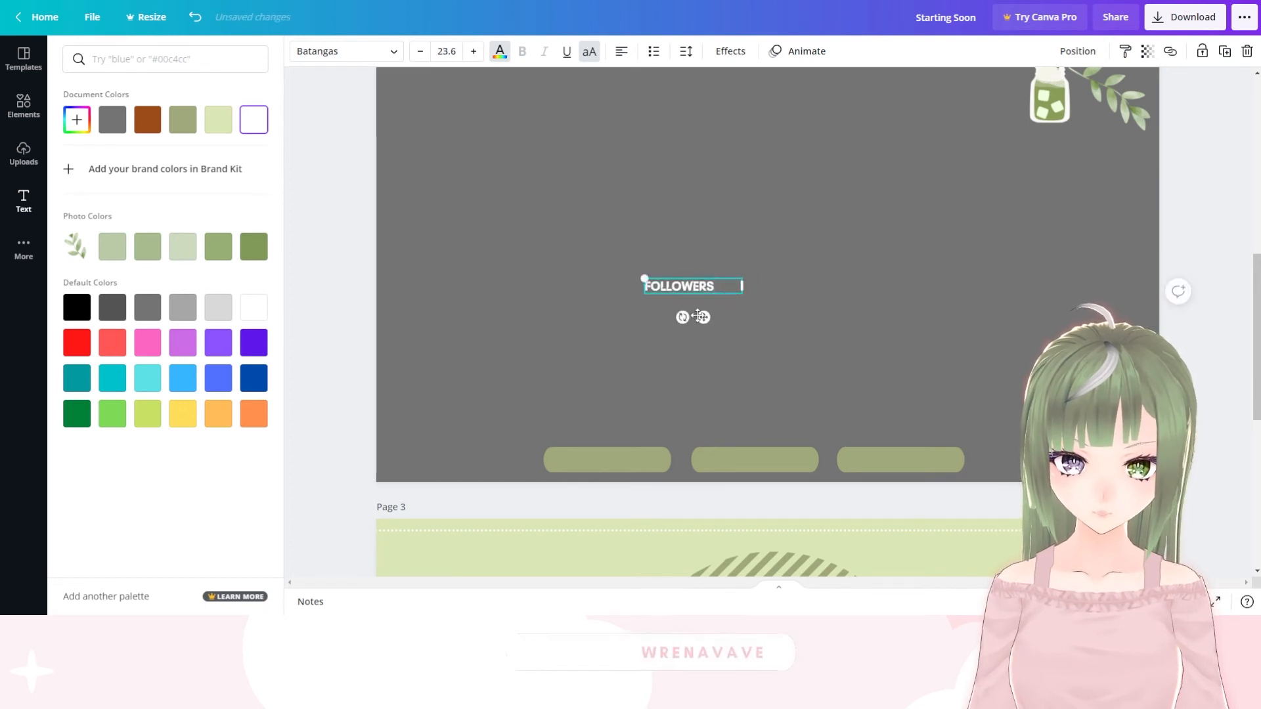
drag(698, 316, 598, 473)
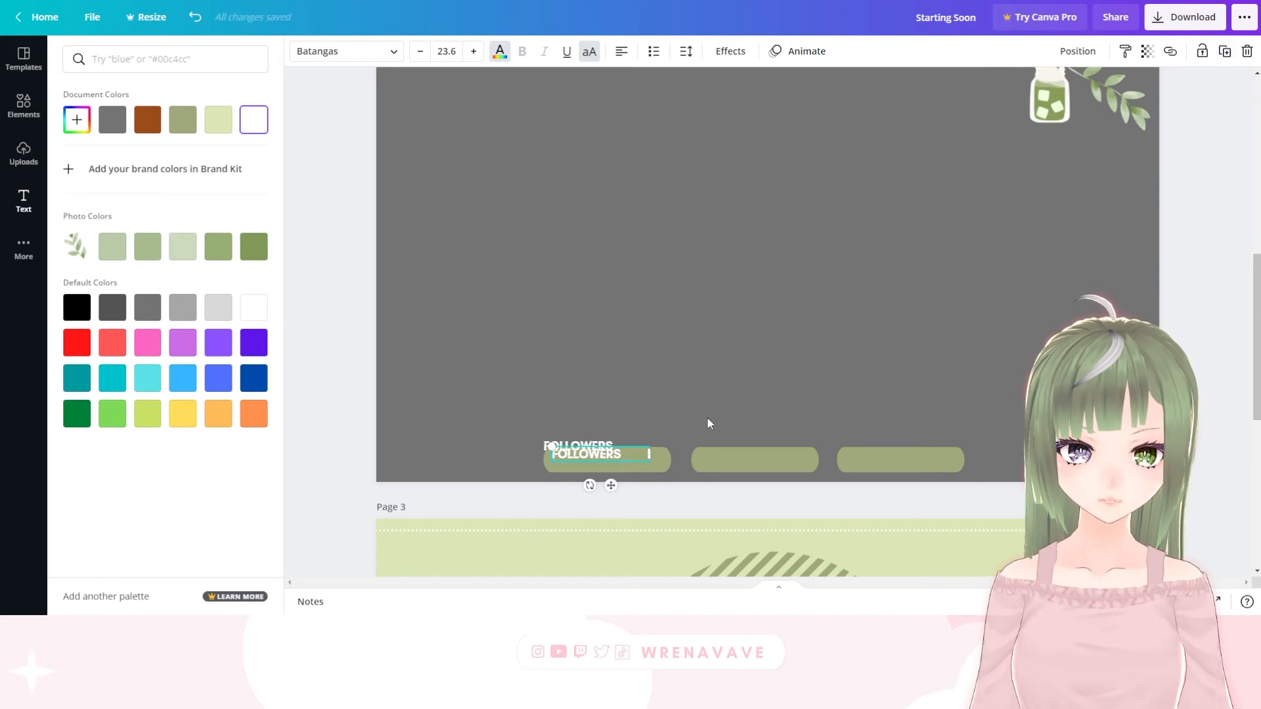
Place the copied "FOLLOWERS" text at the middle green bar and change its wording to "SUBSCRIBERS"
drag(633, 483, 749, 480)
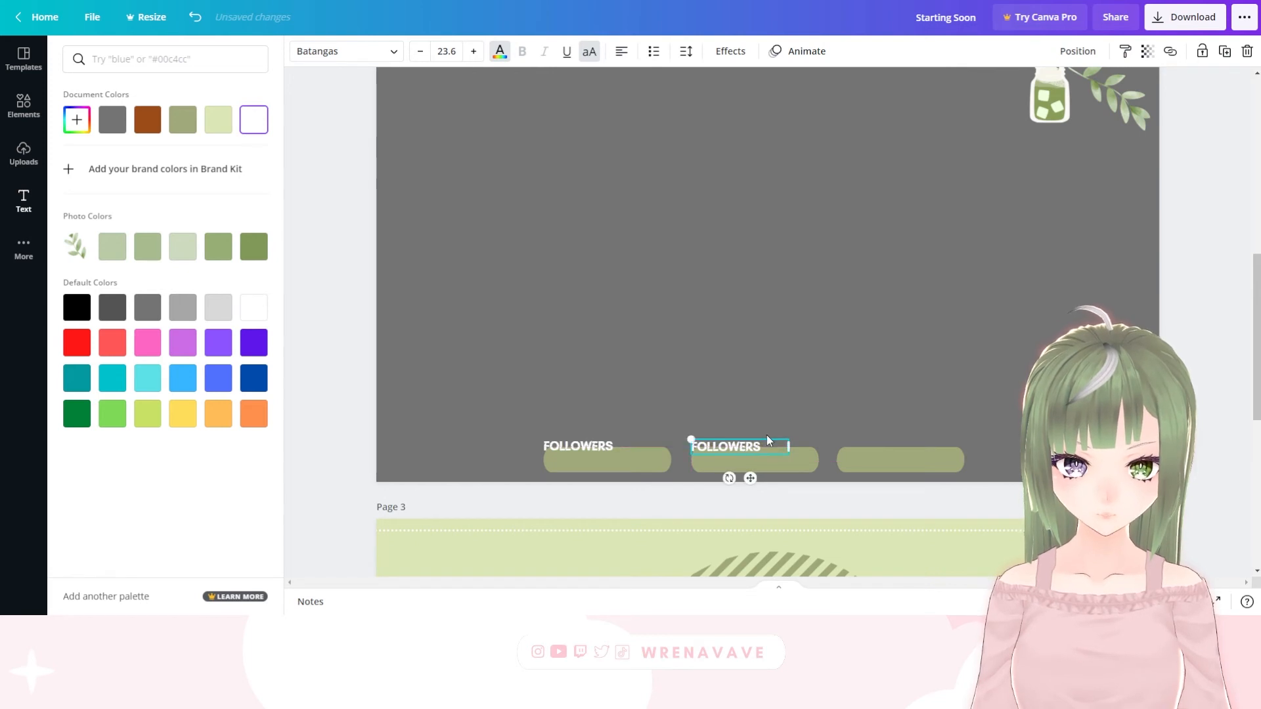
click(766, 439)
double_click(763, 450)
text(SUBSCRIBERS)
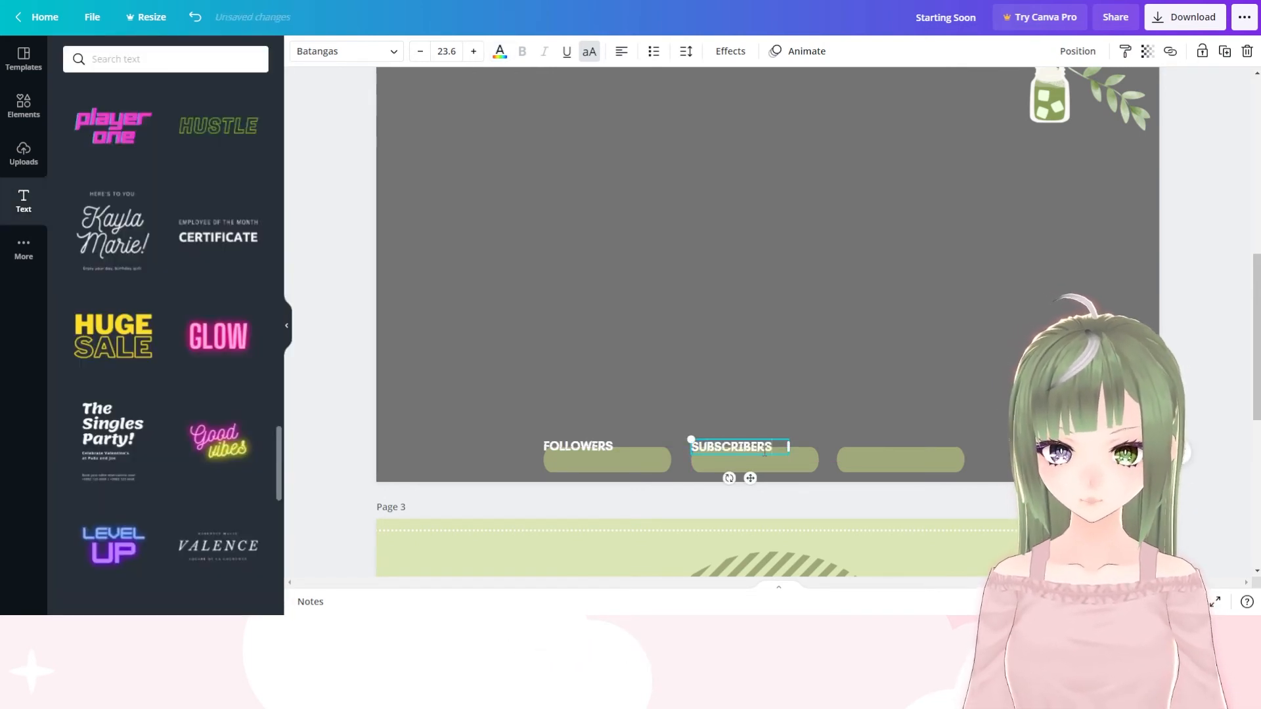
Duplicate the "SUBSCRIBERS" text, place the copy at the rightmost green bar and change its wording to "DONATIONS"
click(1226, 52)
drag(761, 486, 896, 477)
double_click(845, 449)
text(S)
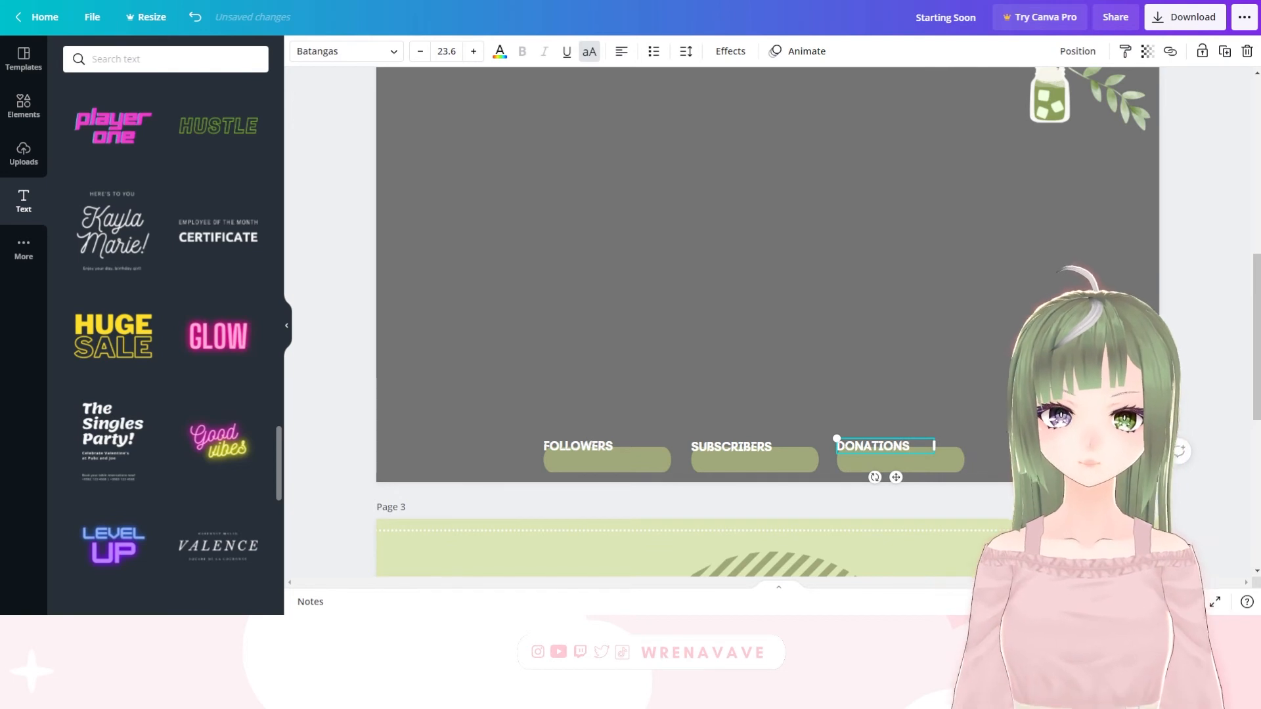
click(924, 350)
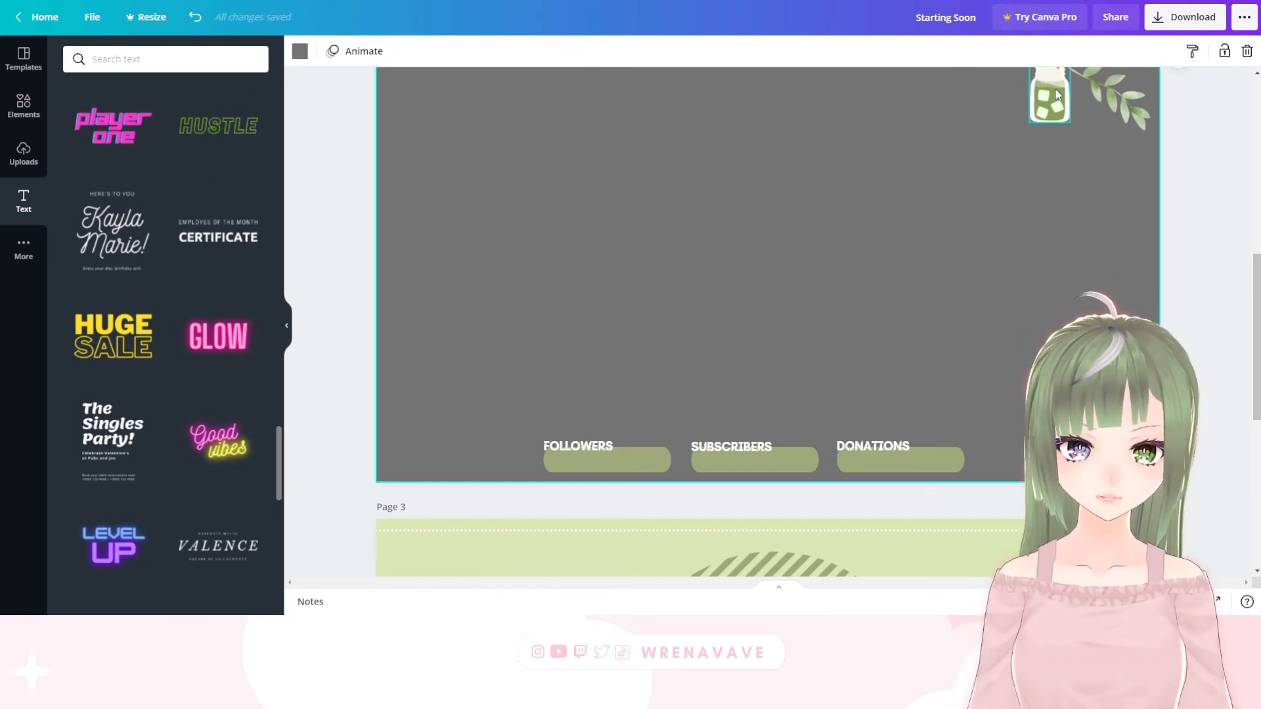
Move the drink jar to the start of the "FOLLOWERS" bar, shrink it to about 38 × 68, and place copies beside the other two bars
drag(1057, 95, 521, 458)
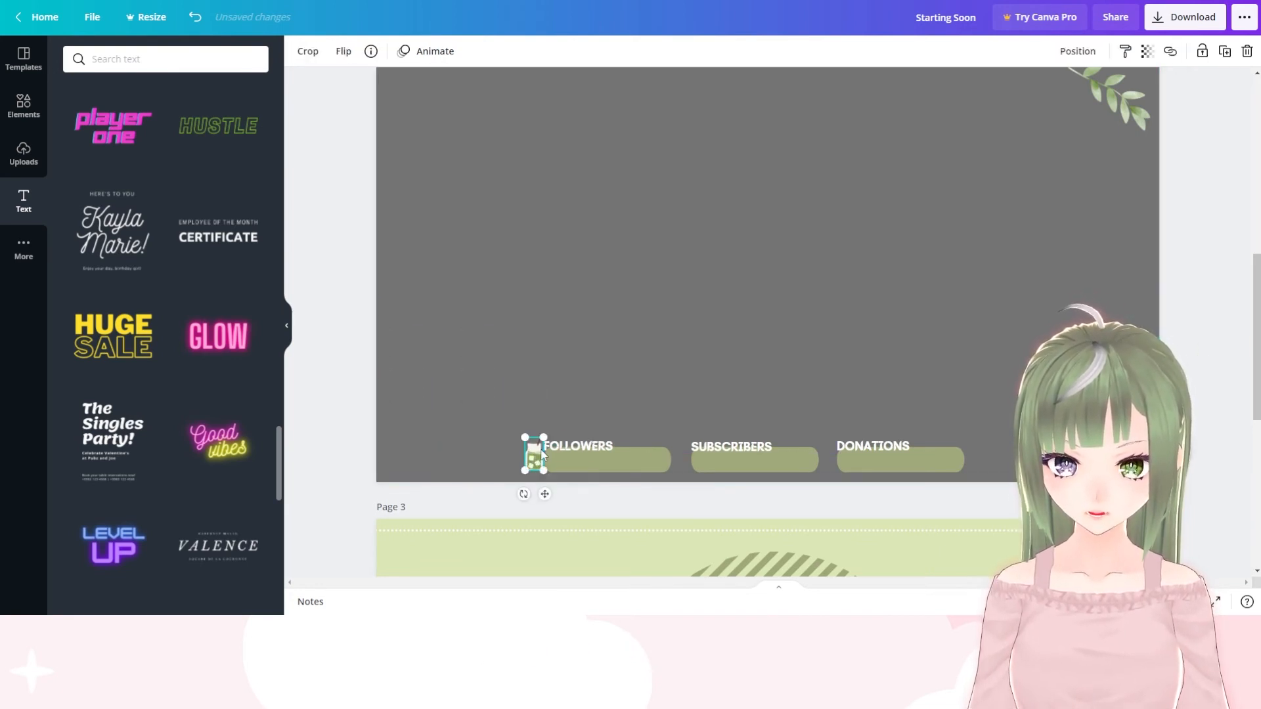
drag(538, 438, 540, 440)
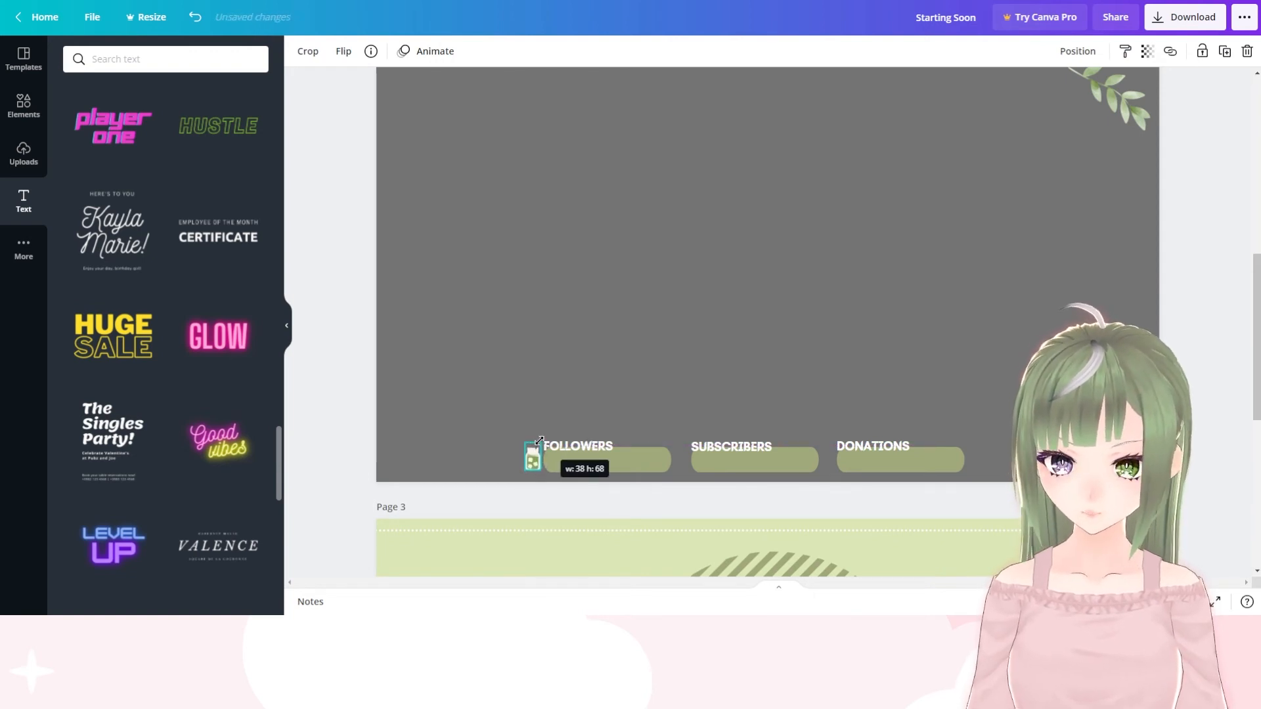
mouse_move(542, 438)
mouse_down()
mouse_move(560, 411)
mouse_move(550, 435)
mouse_move(569, 431)
mouse_move(547, 446)
mouse_up()
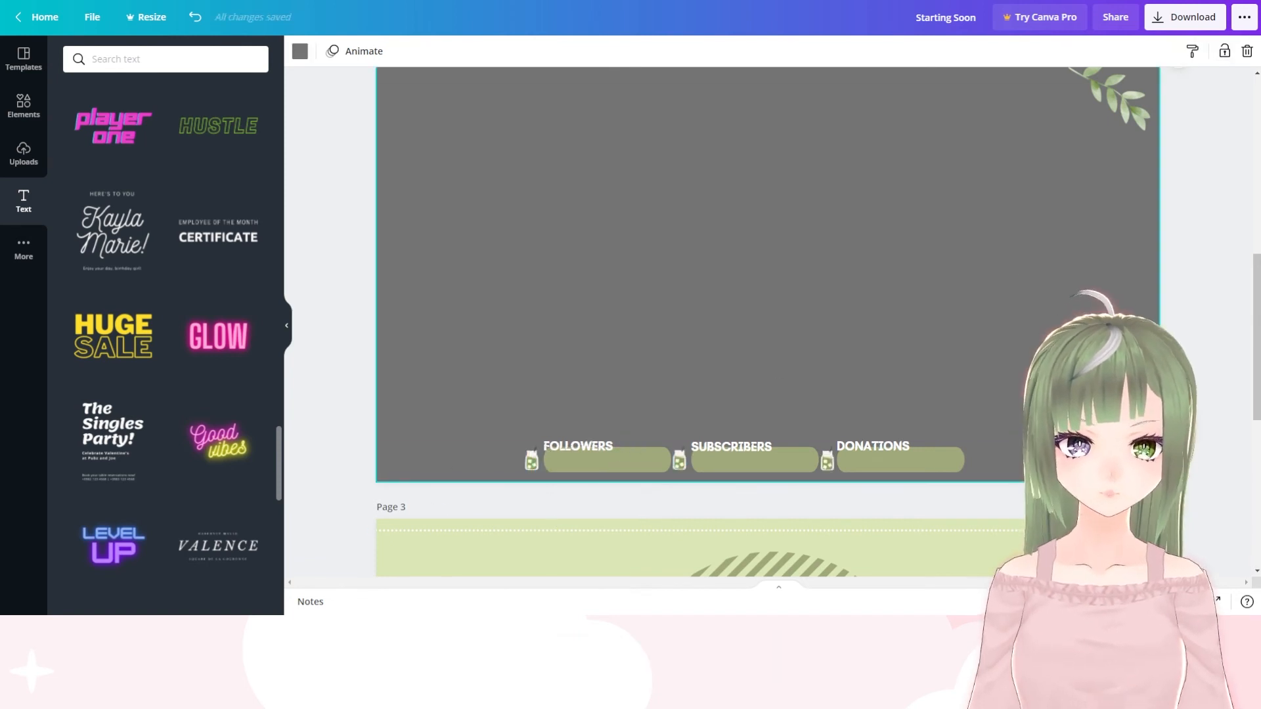
Shrink the leaf branch from the page's upper-right corner and place it over the end of the "DONATIONS" bar
click(1108, 108)
drag(1109, 86, 844, 331)
drag(842, 354, 967, 459)
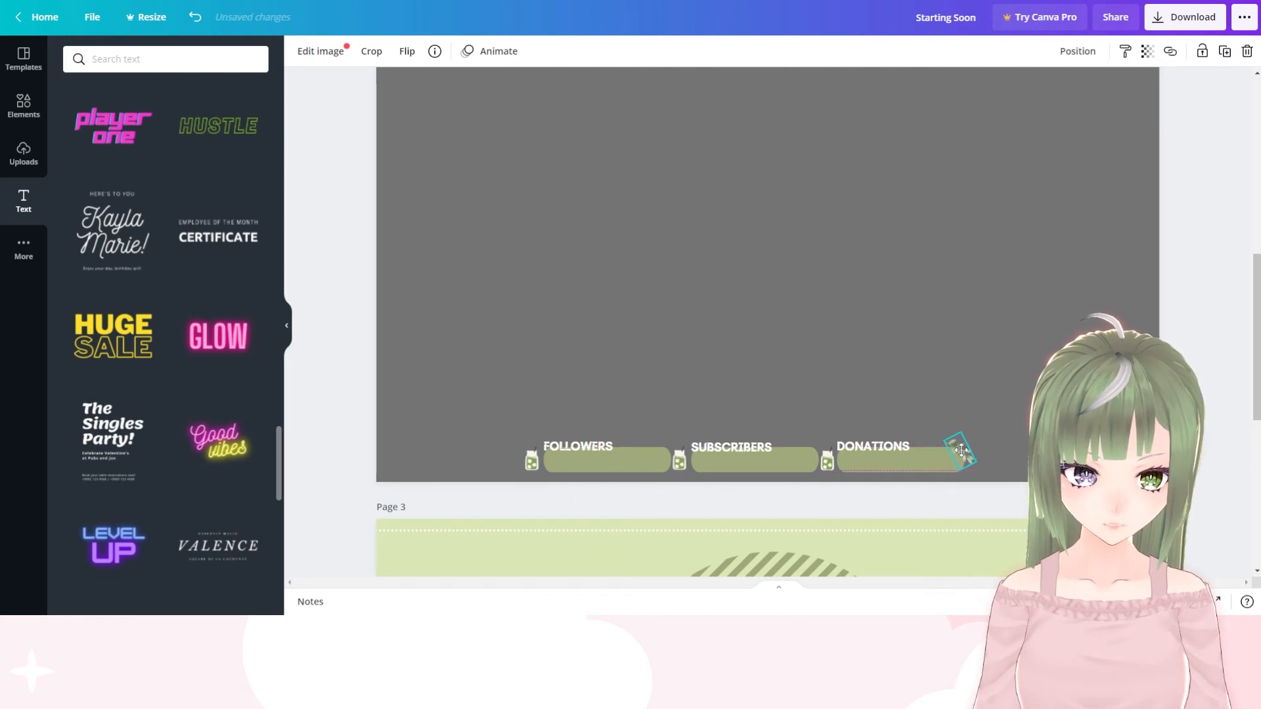
click(980, 436)
click(963, 452)
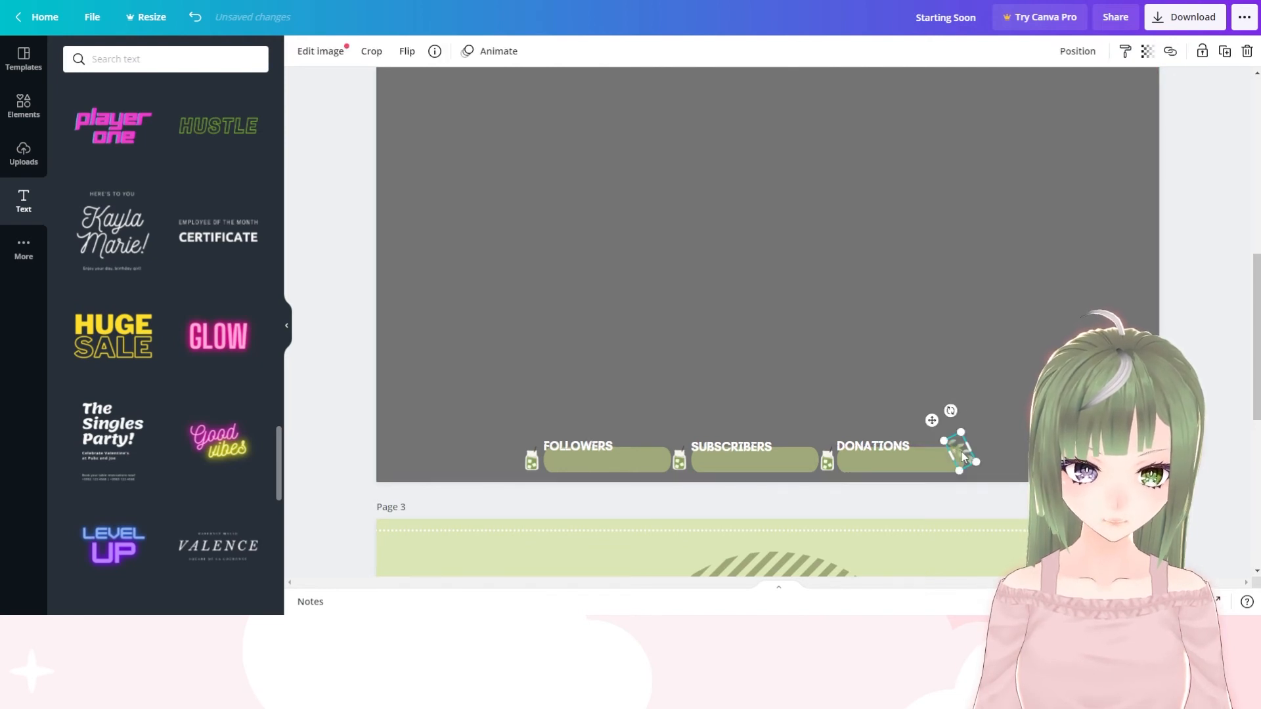
Duplicate the small leaf branch, rotate the copy and place it under the start of the "FOLLOWERS" bar
click(1227, 58)
drag(958, 418, 1048, 479)
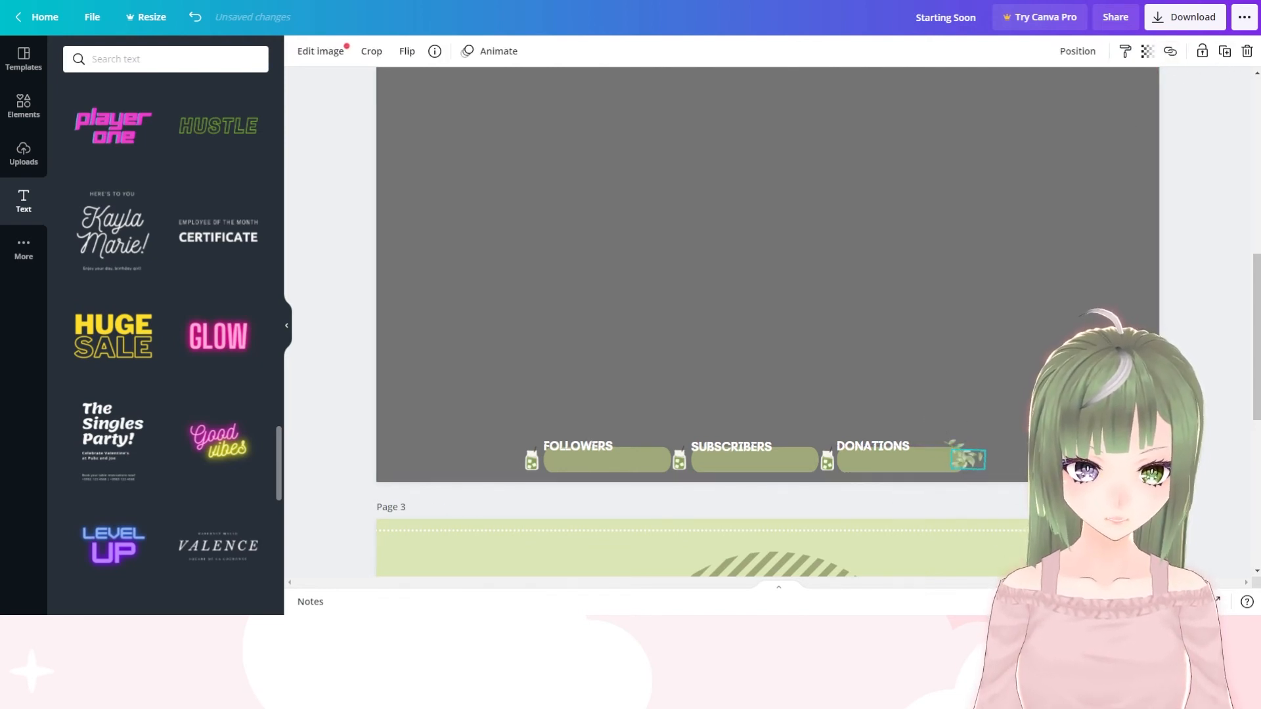
drag(972, 463, 588, 481)
click(997, 348)
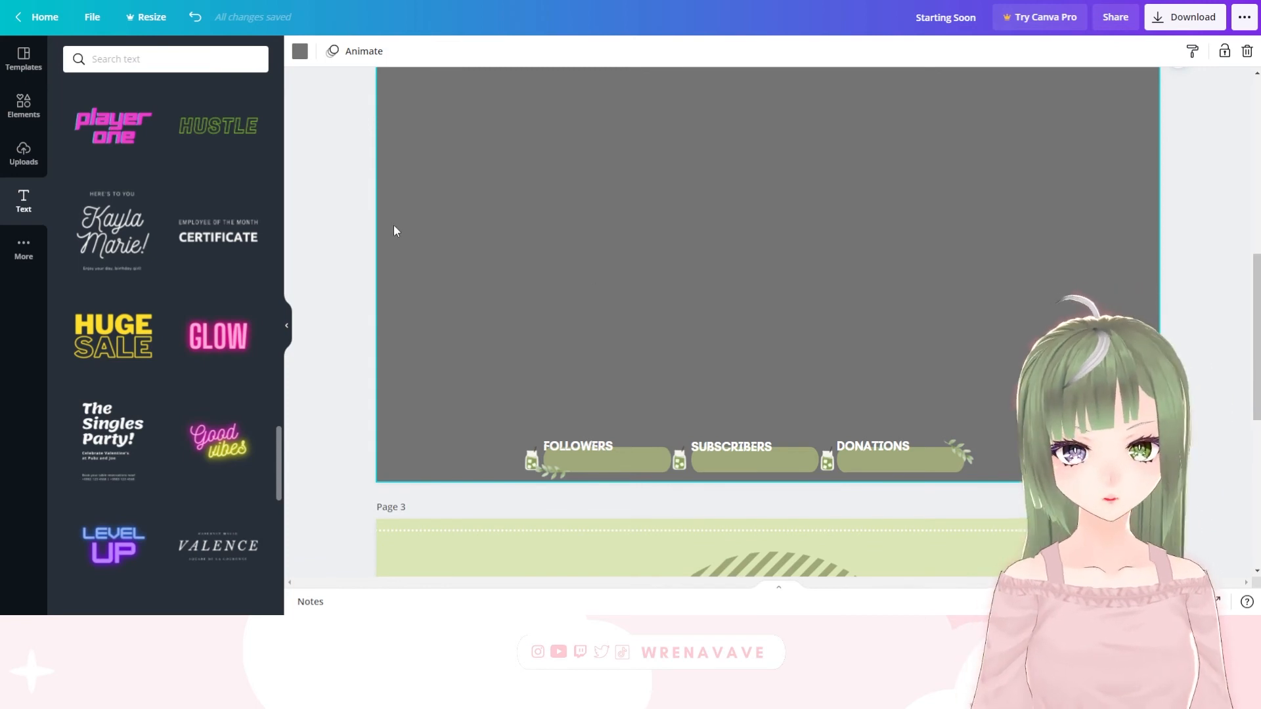
Try a thin rectangular border from Lines & Shapes on the grey page, rotated -90° and resized to a landscape frame
scroll(591, 139, up, 1)
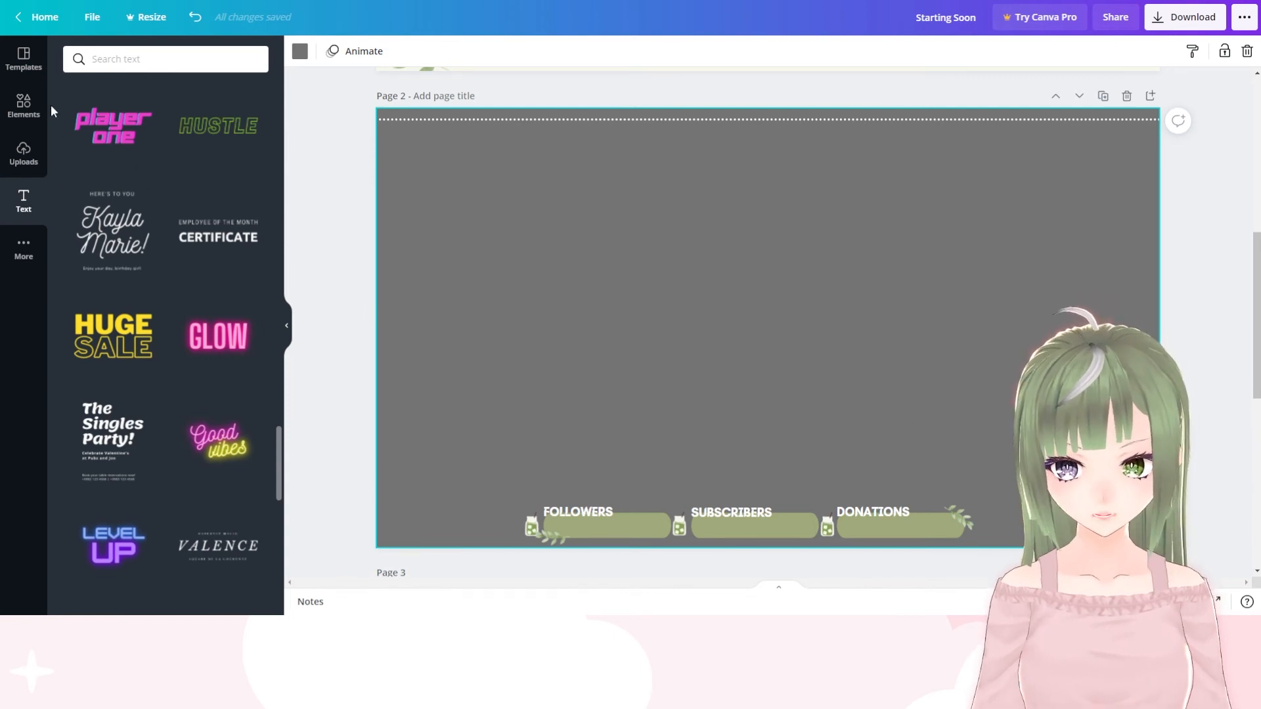
click(29, 102)
scroll(133, 314, up, 2)
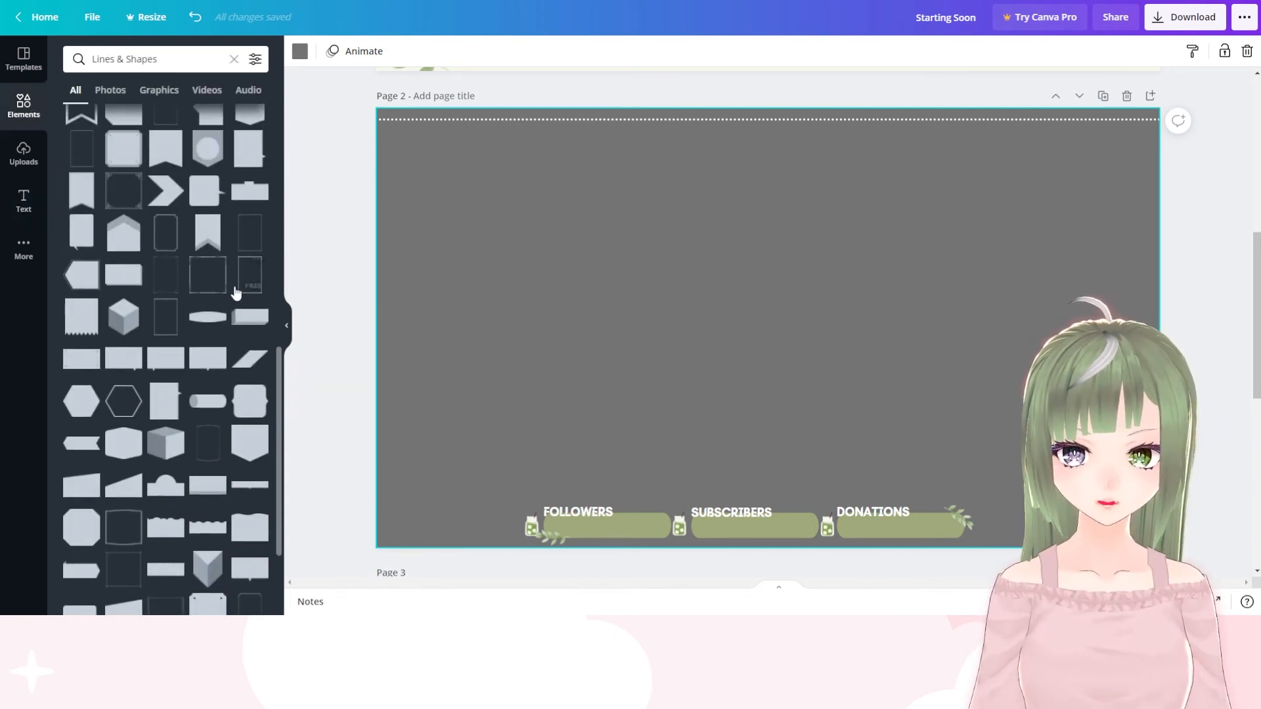
click(214, 268)
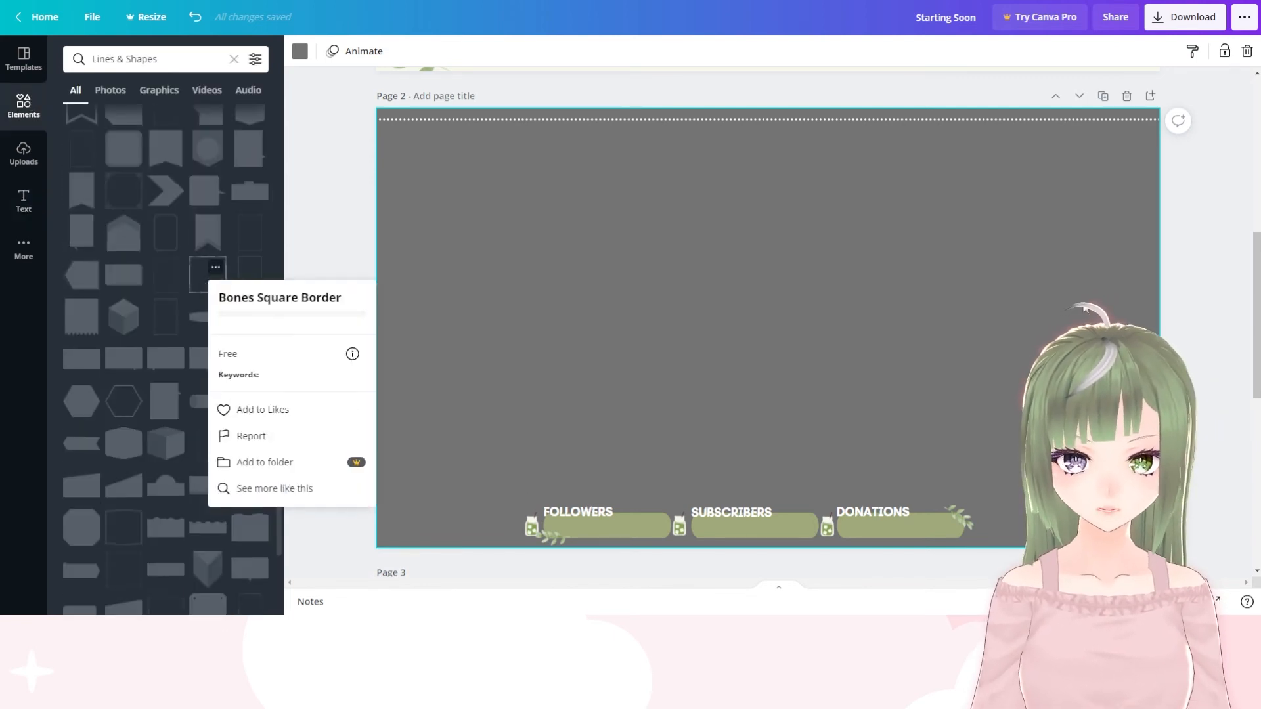
click(193, 274)
click(250, 276)
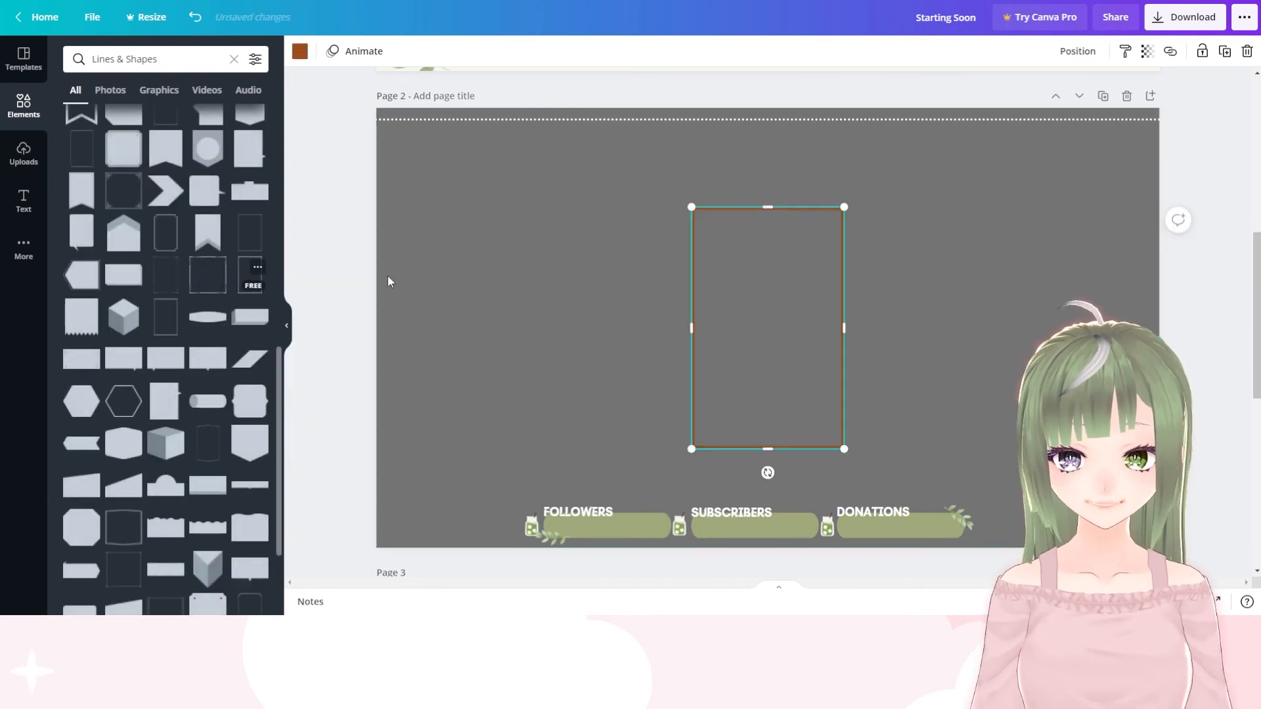
drag(767, 222, 767, 239)
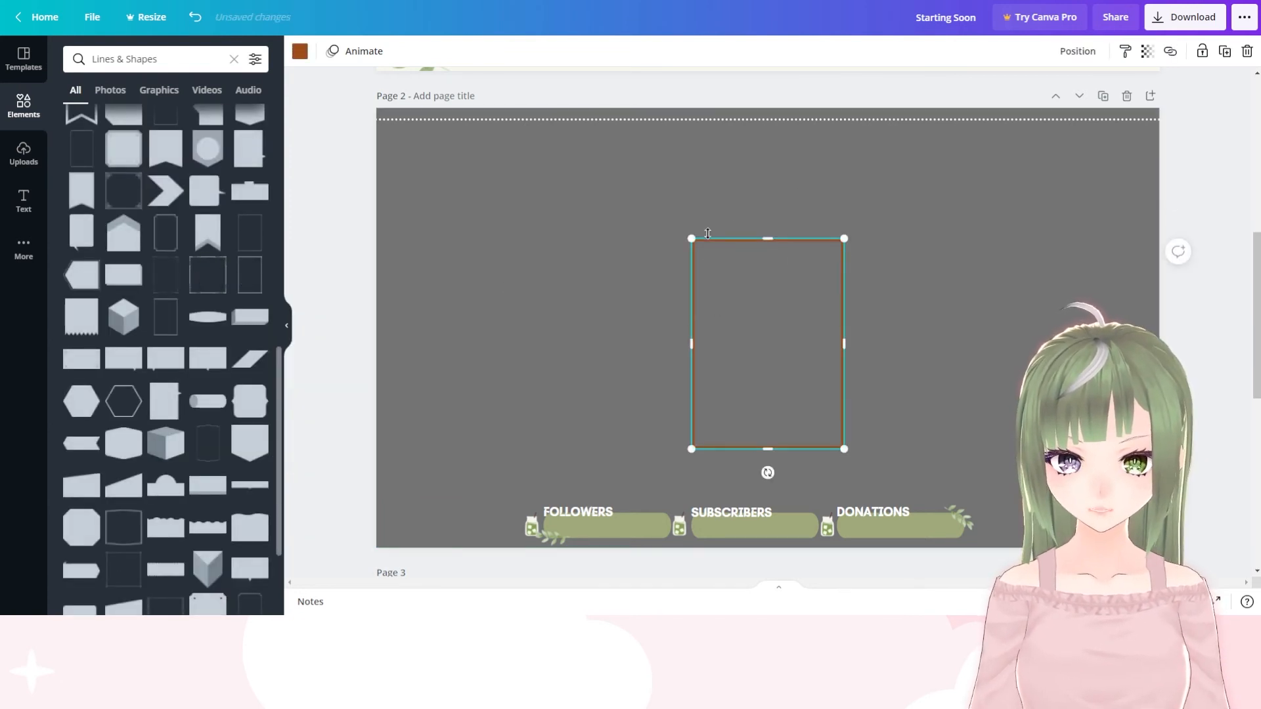
drag(768, 473, 972, 344)
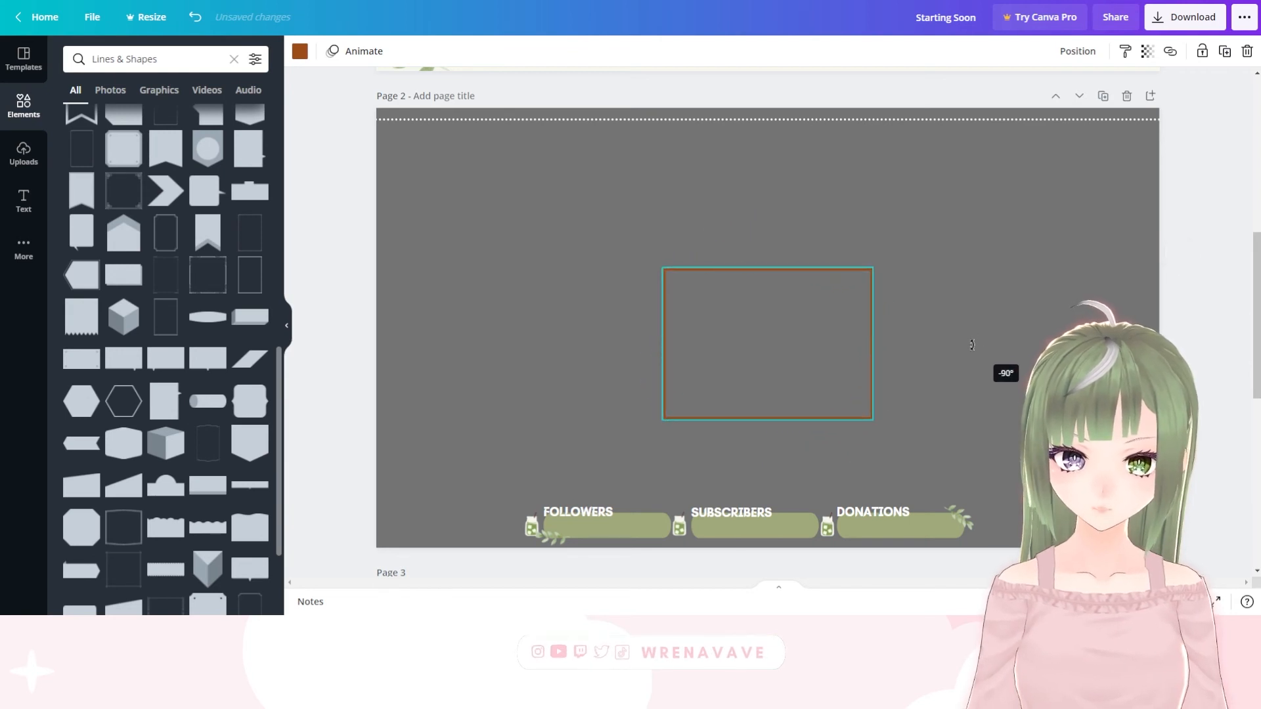
drag(871, 265, 891, 289)
Try the rectangular border in the darkest green photo color, moved to the page's upper-right corner and slightly narrowed
click(299, 51)
click(249, 254)
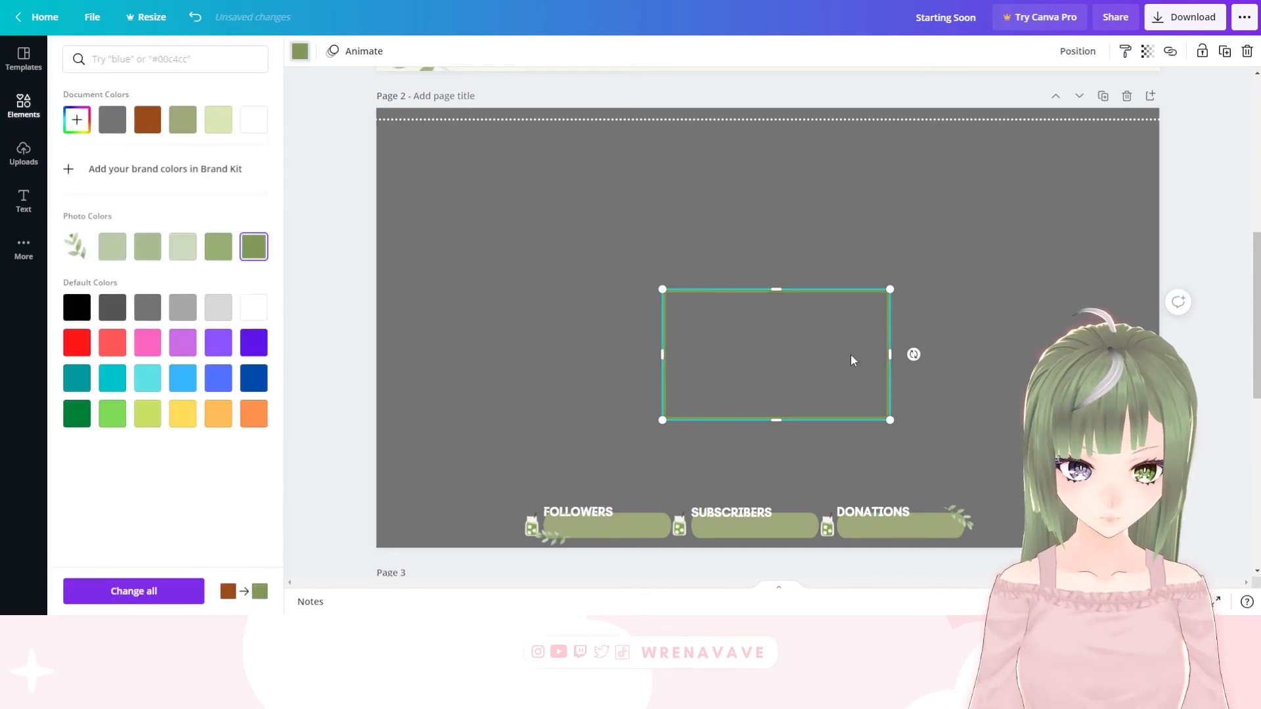
drag(853, 358, 1112, 207)
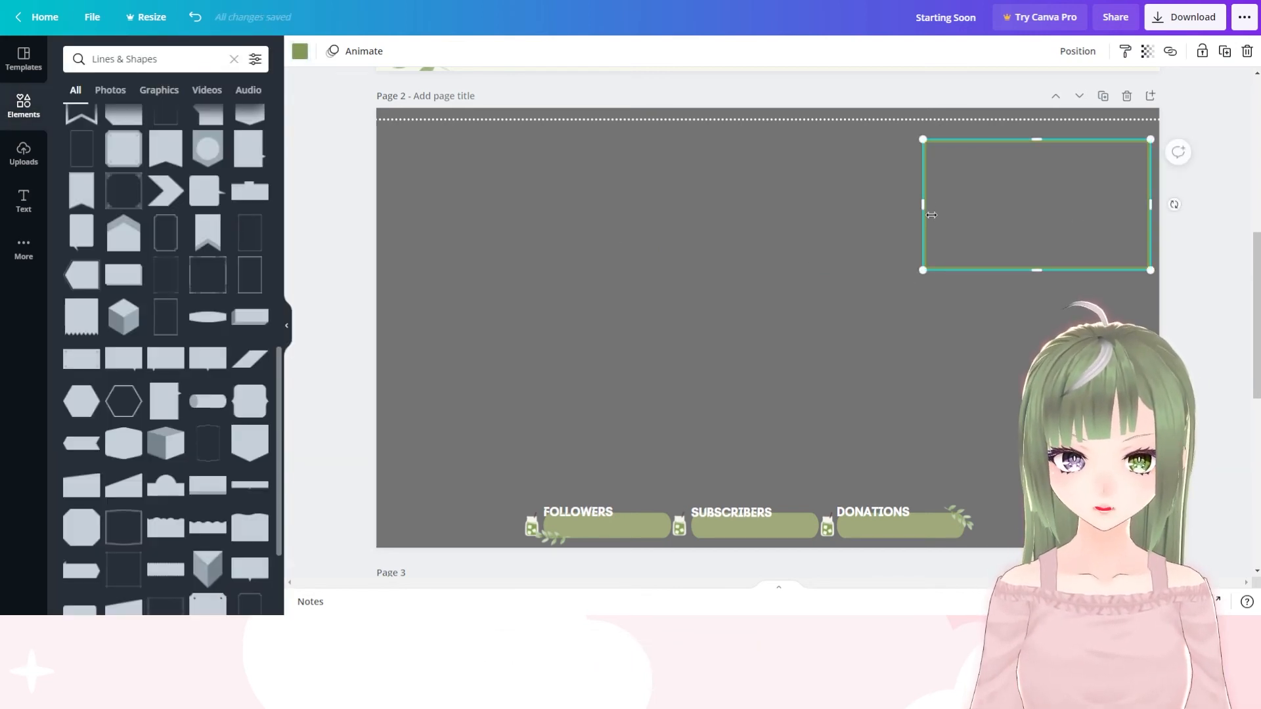
drag(931, 215, 952, 217)
Try a double-line frame with pointed edges in the document's olive green on the grey page, and delete it
scroll(217, 406, down, 2)
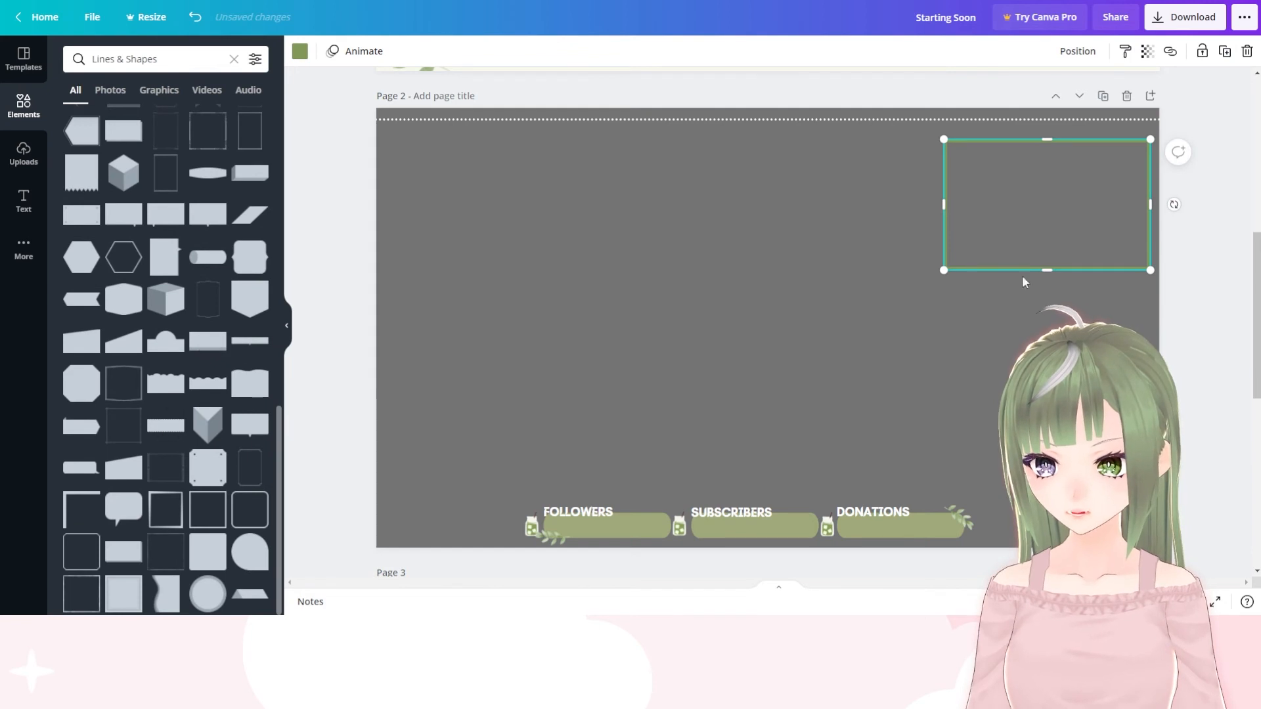
click(124, 383)
click(299, 51)
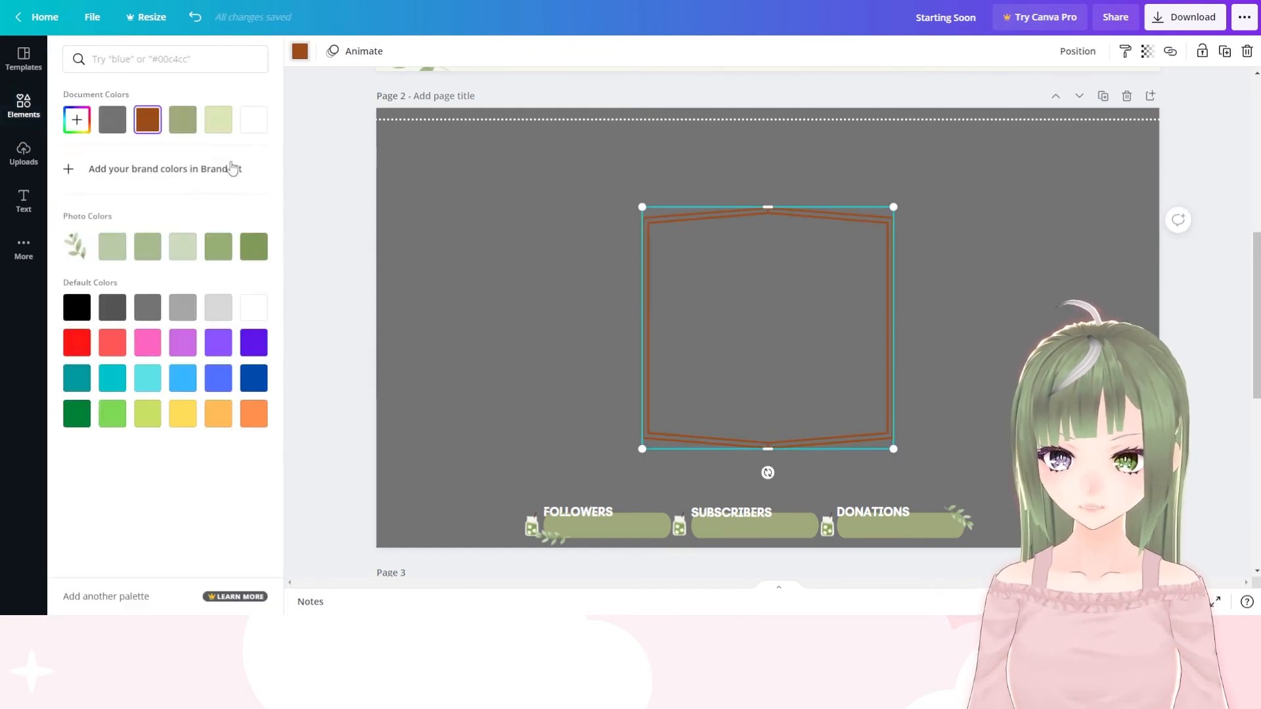
click(183, 119)
key(Delete)
Try the Square with Bevelled Corners Frame on the grey page, and delete it
click(90, 544)
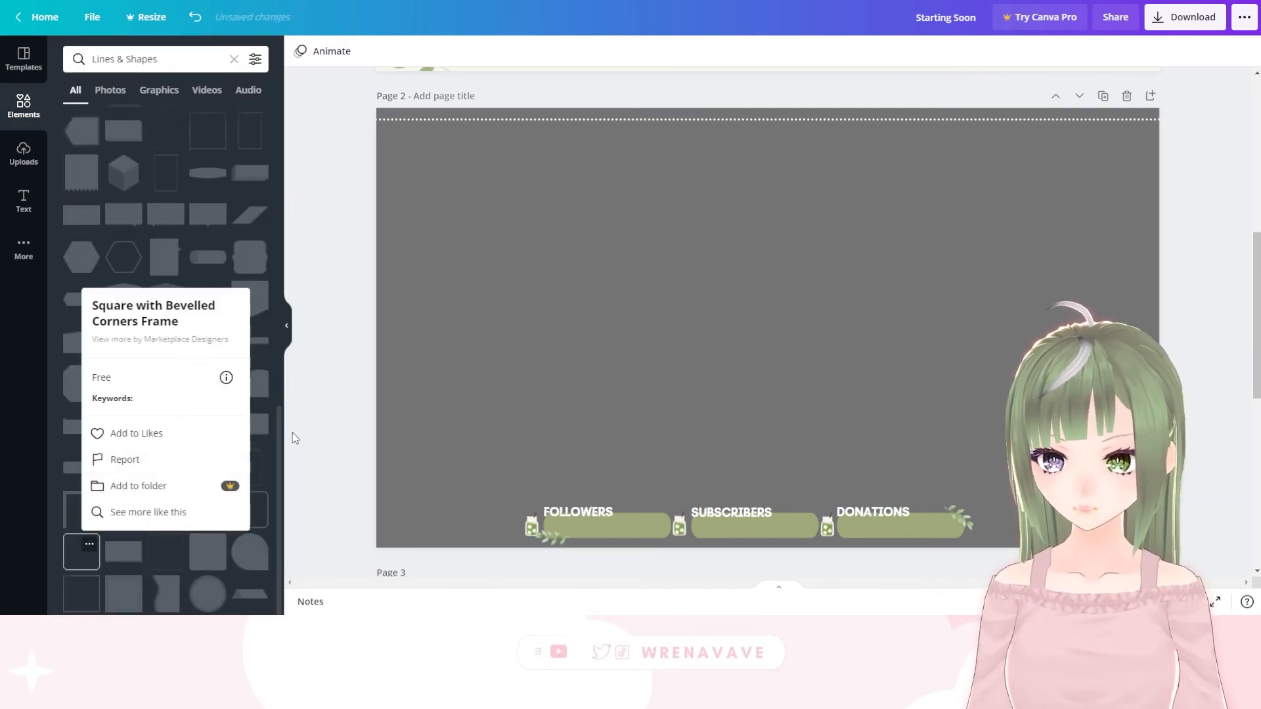
click(295, 438)
click(87, 557)
mouse_move(888, 329)
mouse_down()
mouse_move(839, 337)
mouse_move(897, 339)
mouse_up()
key(Delete)
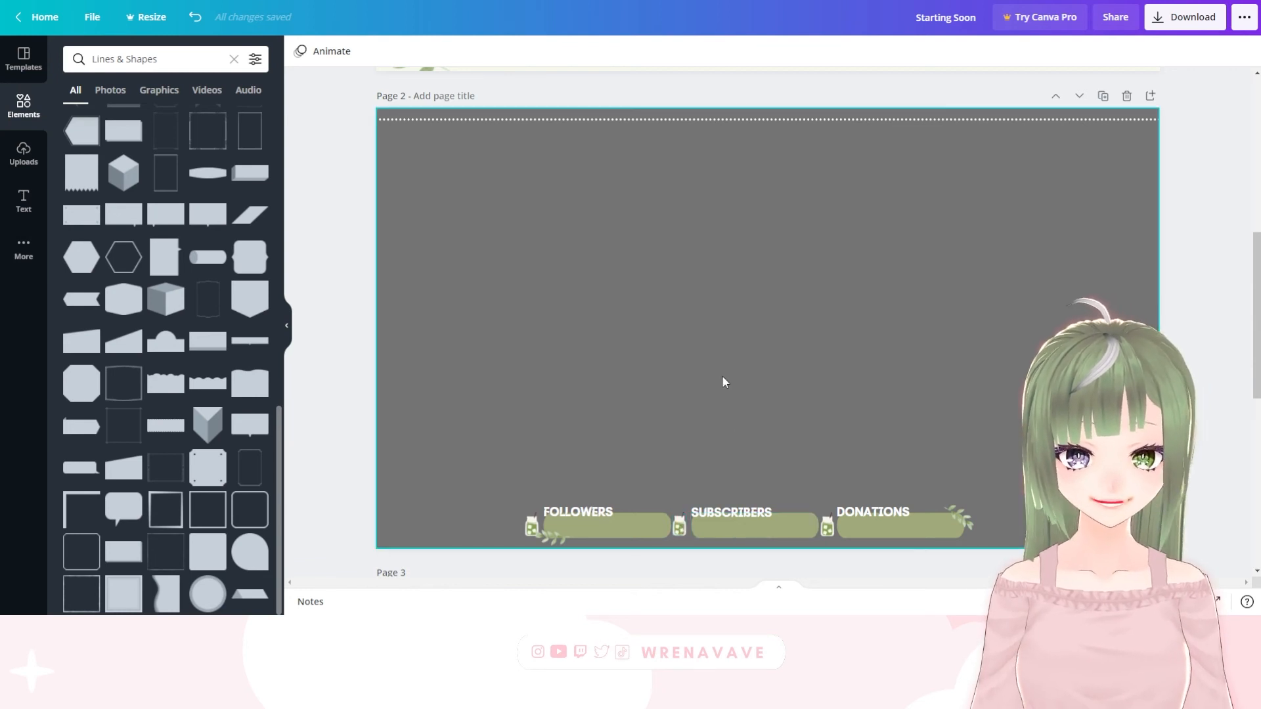
Duplicate the "STARTING SOON" page
scroll(723, 375, up, 2)
scroll(723, 376, down, 3)
scroll(650, 357, up, 3)
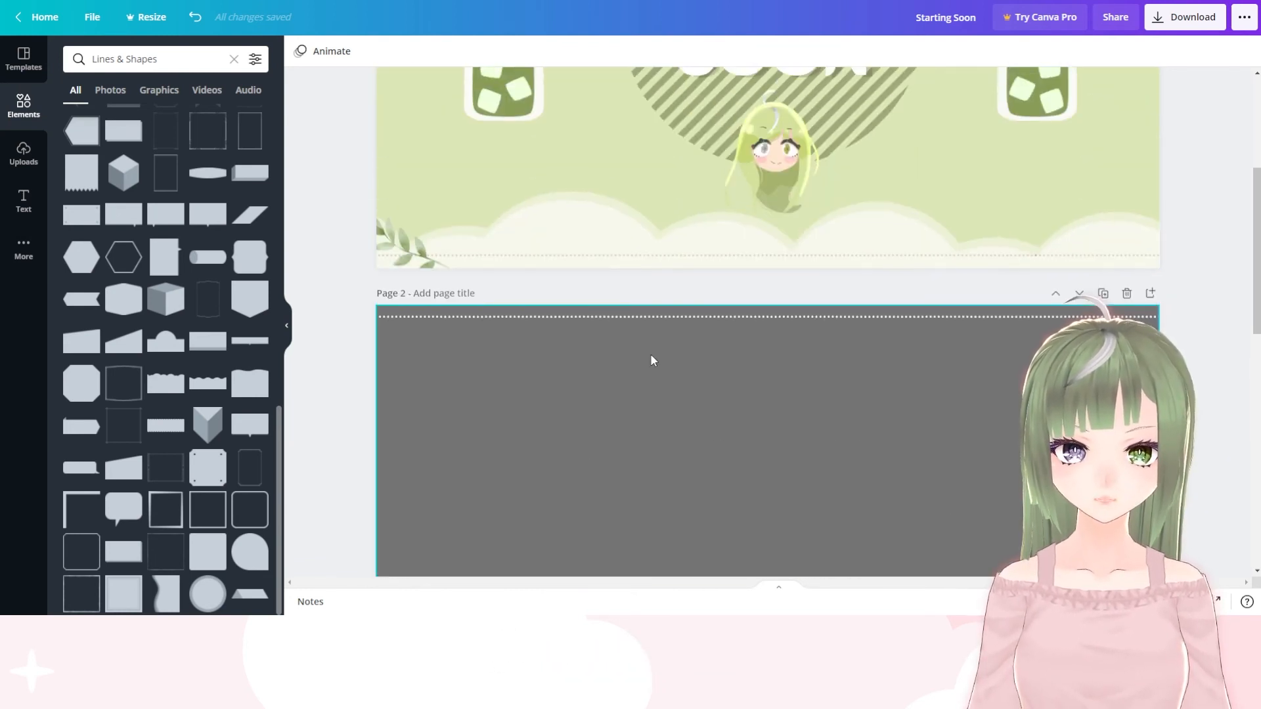
scroll(650, 358, down, 1)
scroll(650, 358, up, 4)
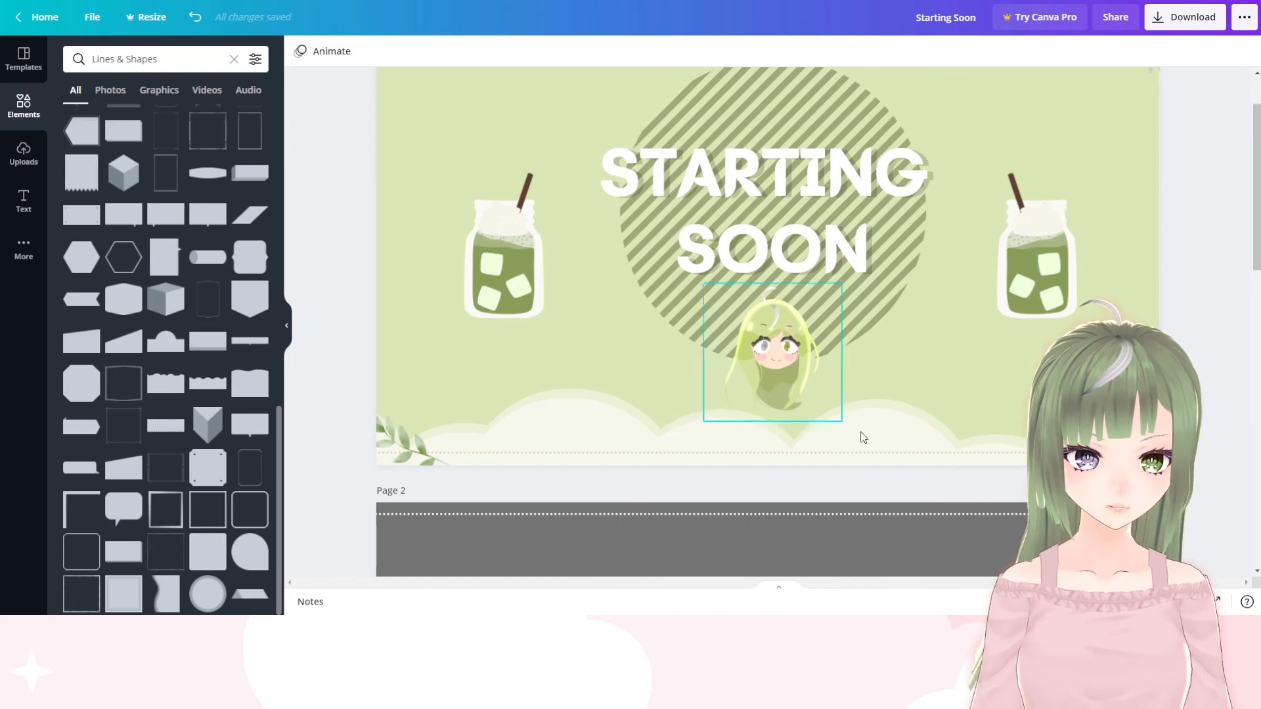
scroll(919, 315, up, 1)
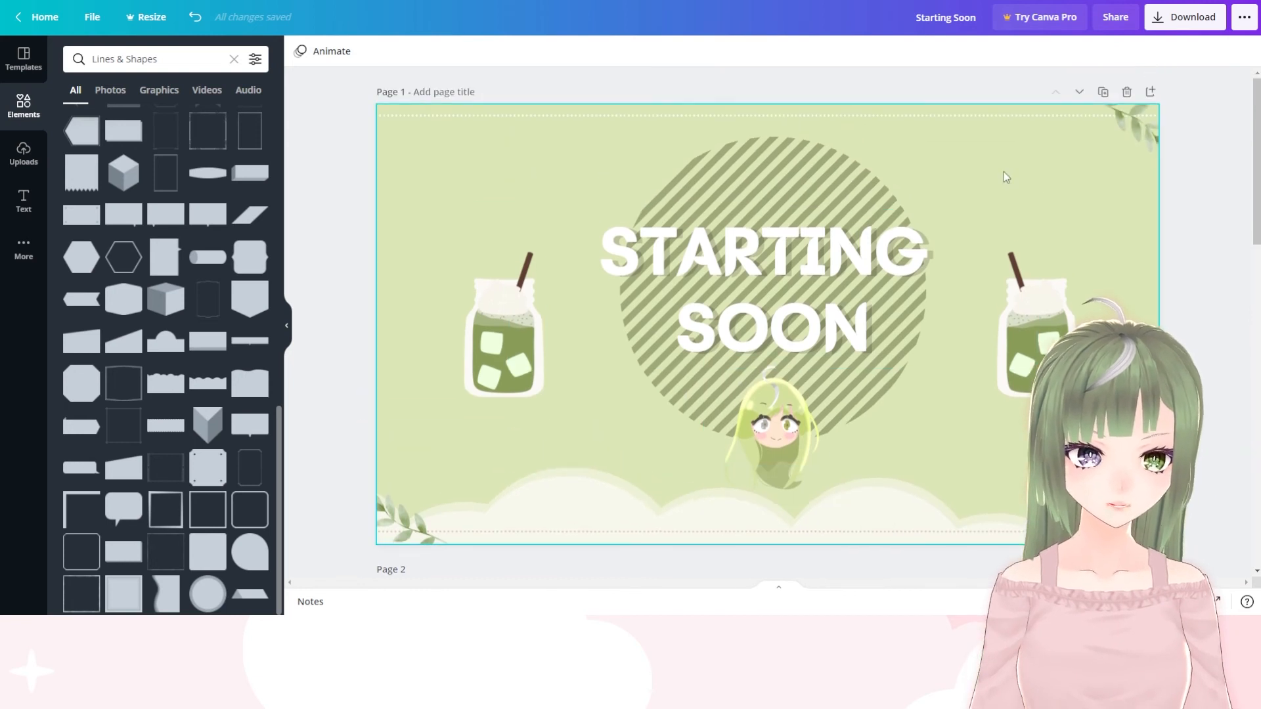
click(1104, 92)
Delete the "STARTING SOON" text, the striped circle and the chibi character head from the duplicated page
scroll(867, 410, down, 3)
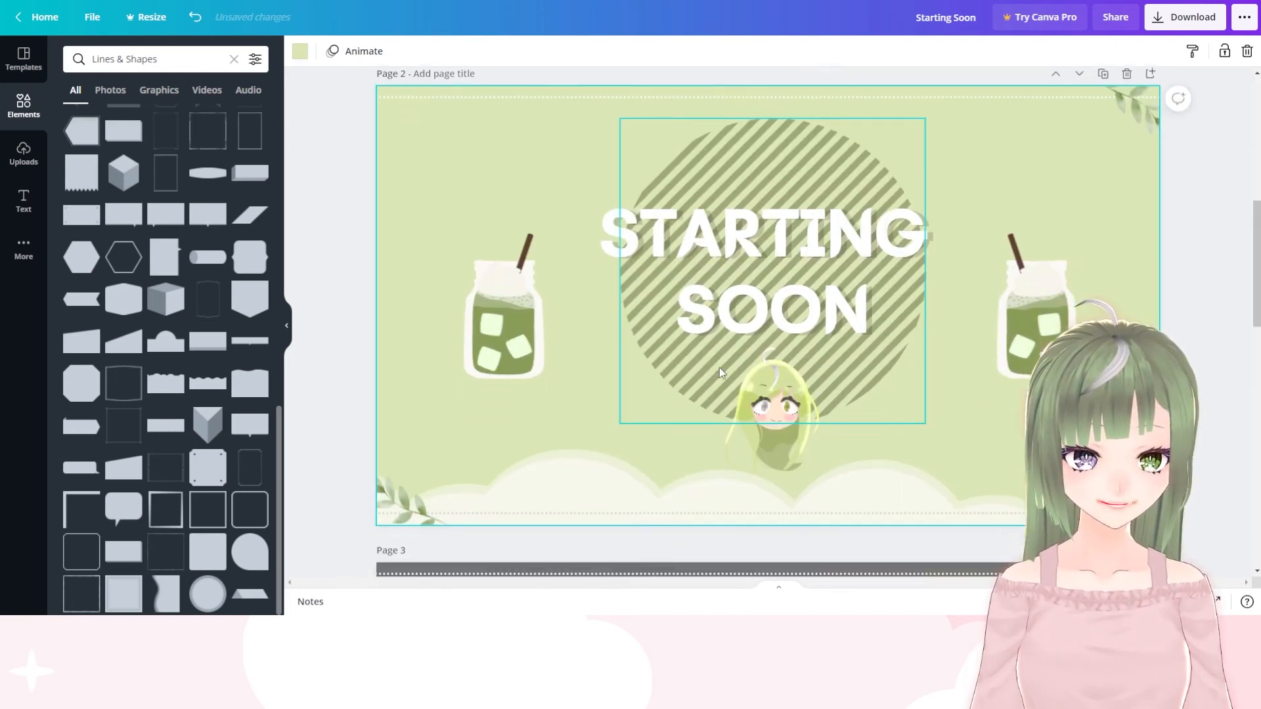
click(895, 272)
key(Delete)
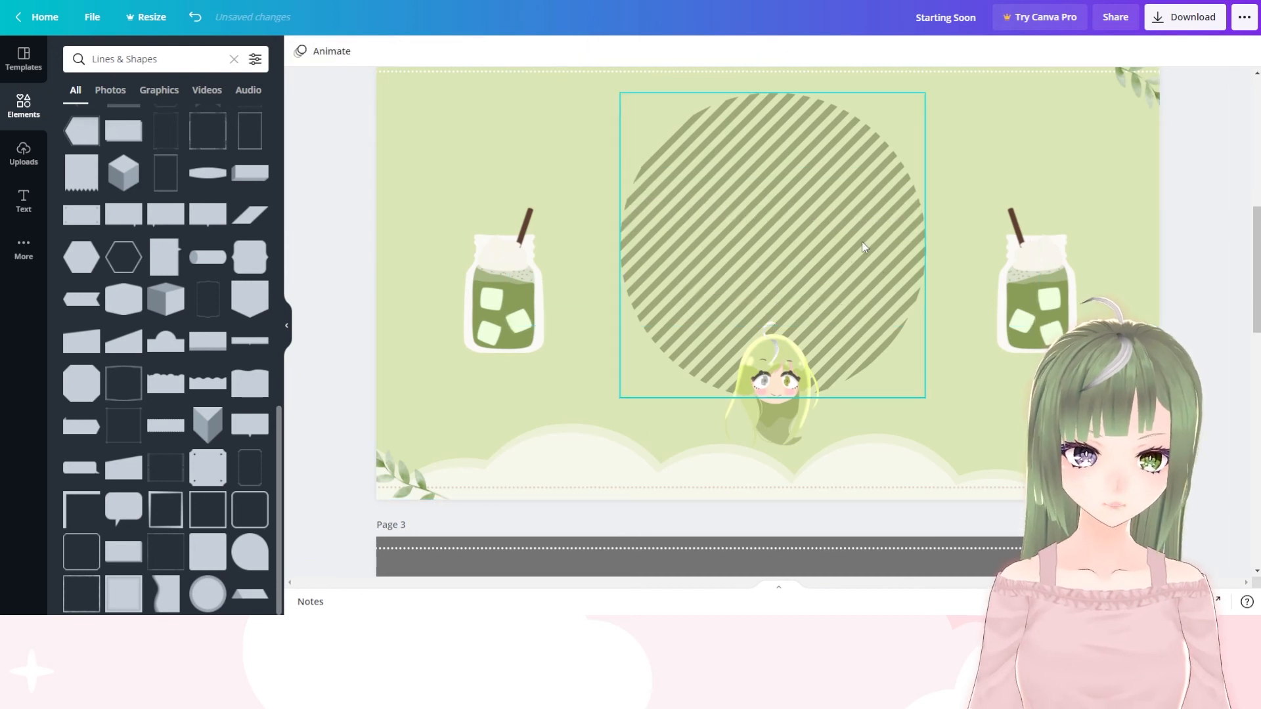
click(861, 241)
key(Delete)
click(780, 367)
key(Delete)
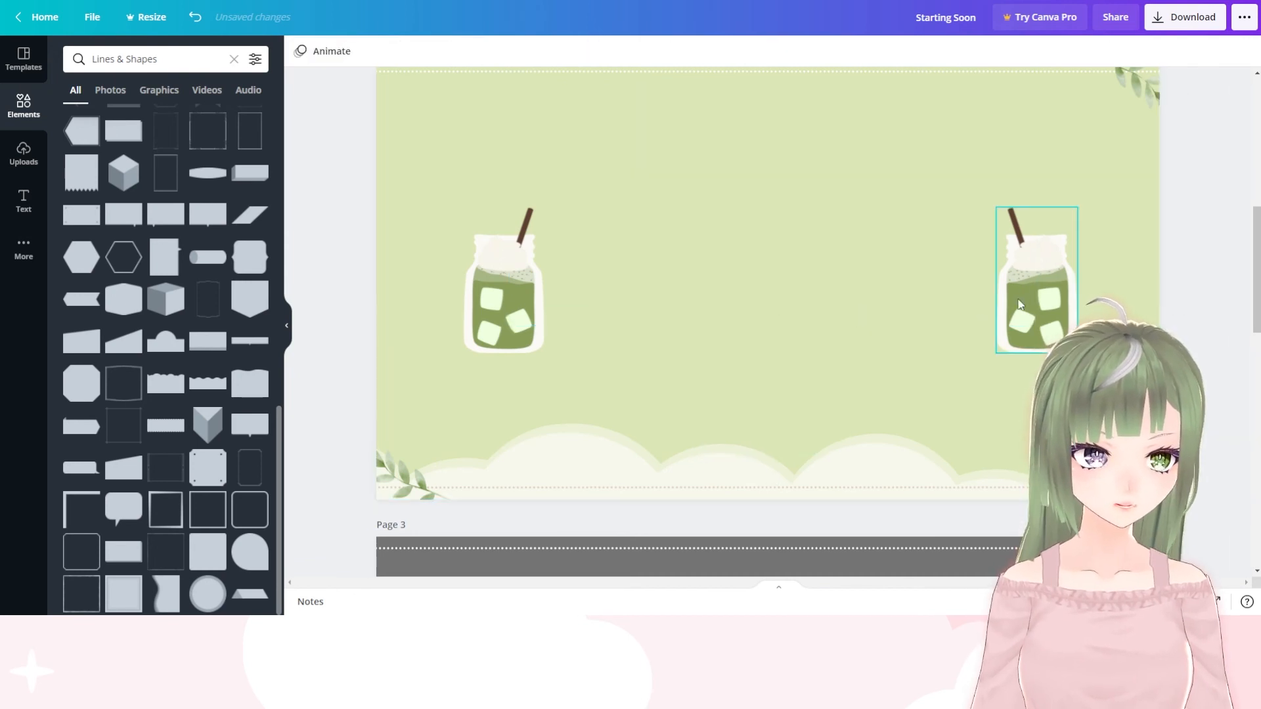
Delete both drink jars from the duplicated page, keeping the clouds and leaf branches
click(1049, 284)
key(Delete)
scroll(549, 365, up, 2)
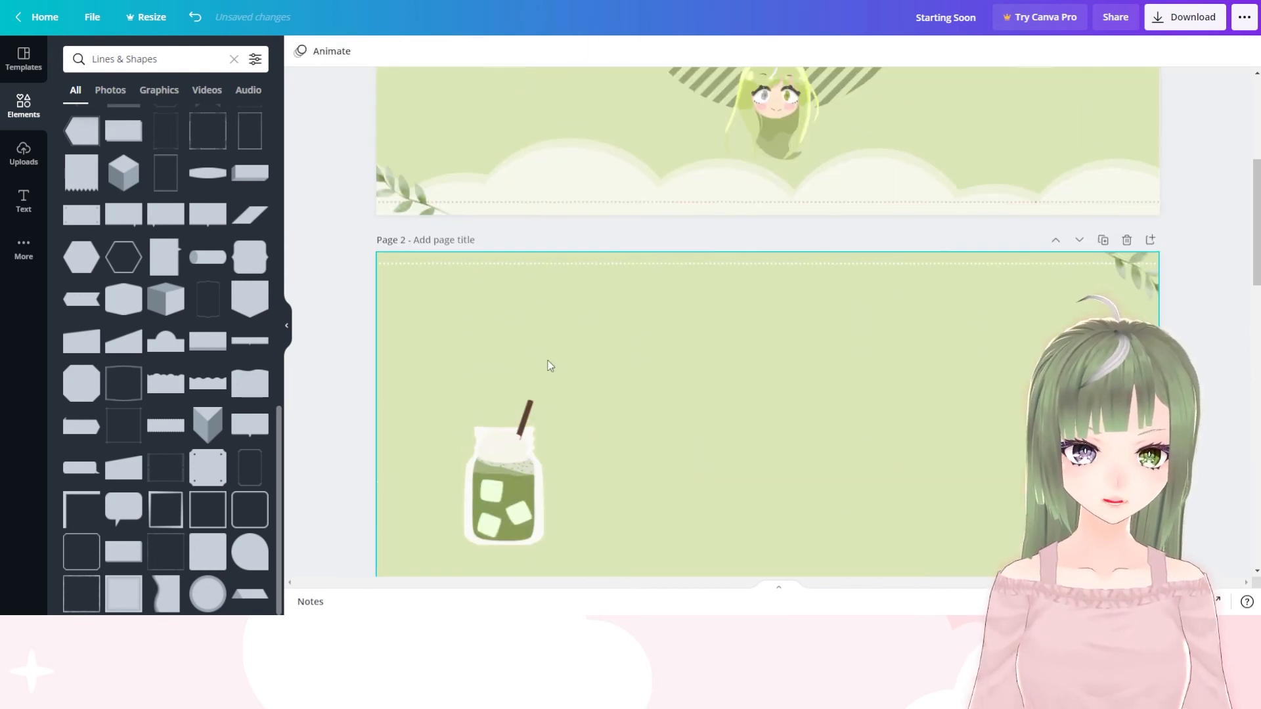
click(503, 408)
key(Delete)
Try a thin border with decorated corners stretched across most of the duplicated green page, and delete it
scroll(688, 326, down, 2)
scroll(164, 245, up, 1)
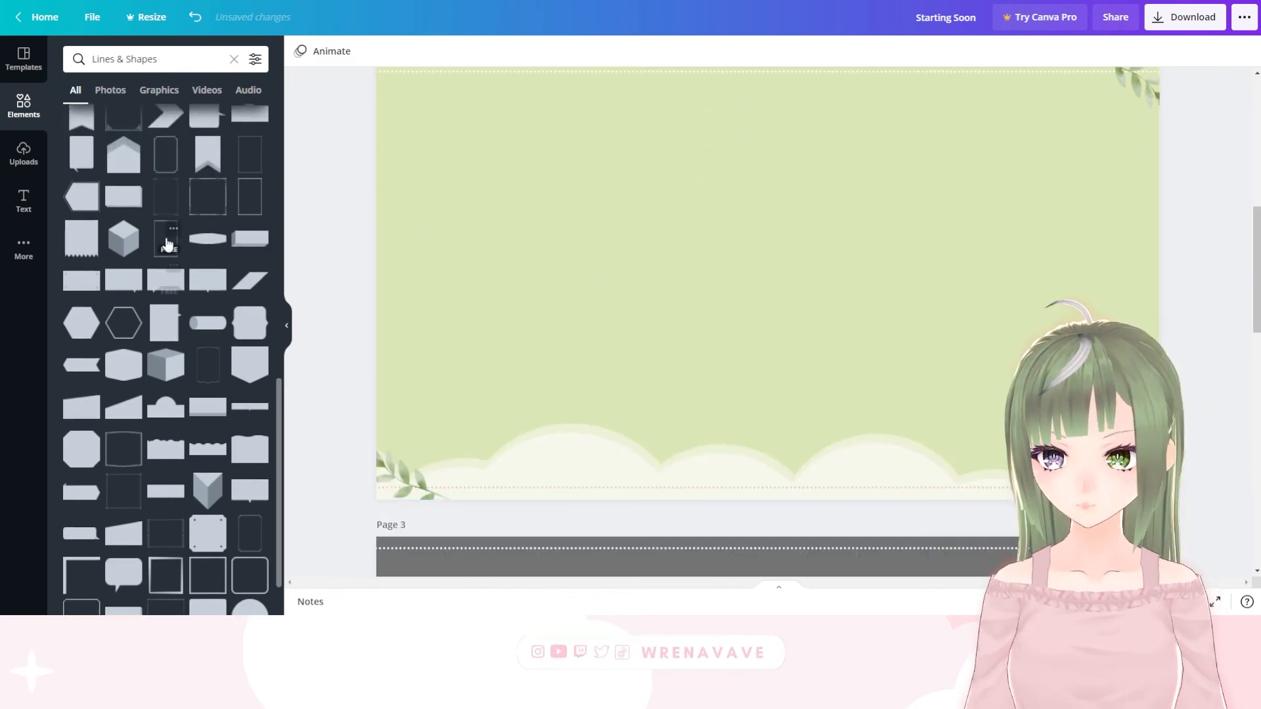
click(244, 164)
drag(693, 280, 403, 276)
drag(845, 402, 993, 468)
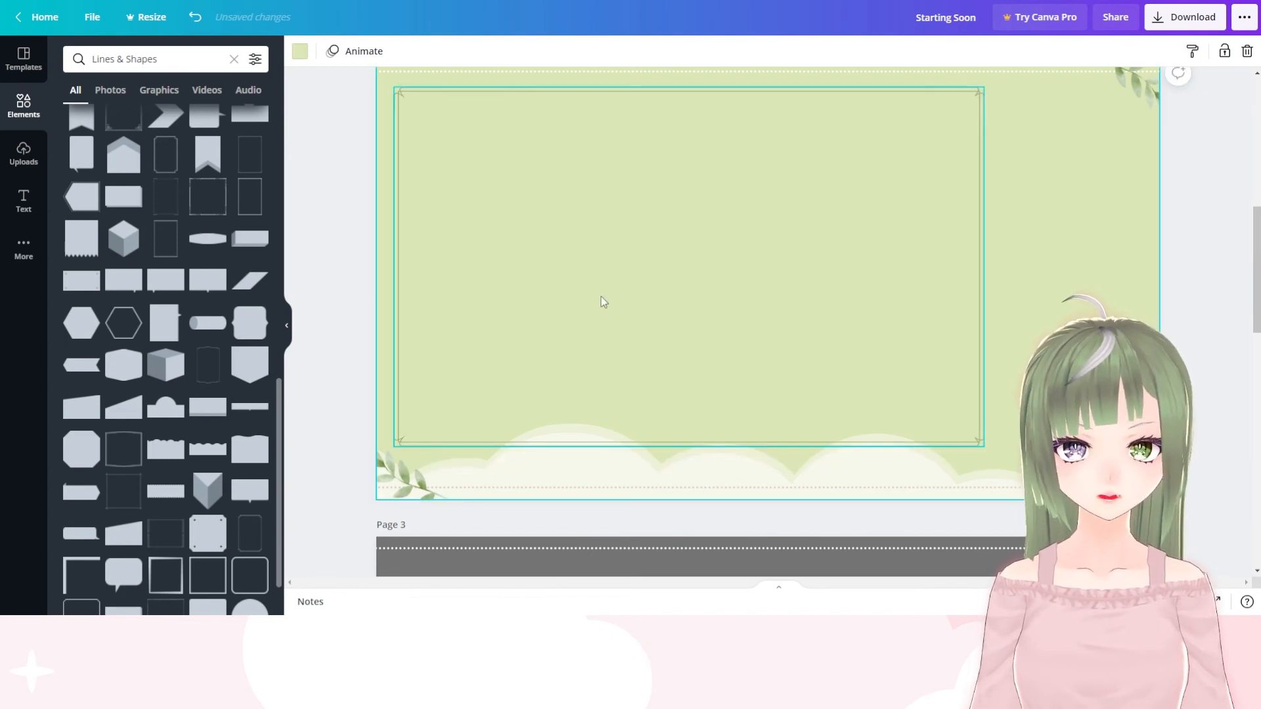
scroll(608, 358, up, 1)
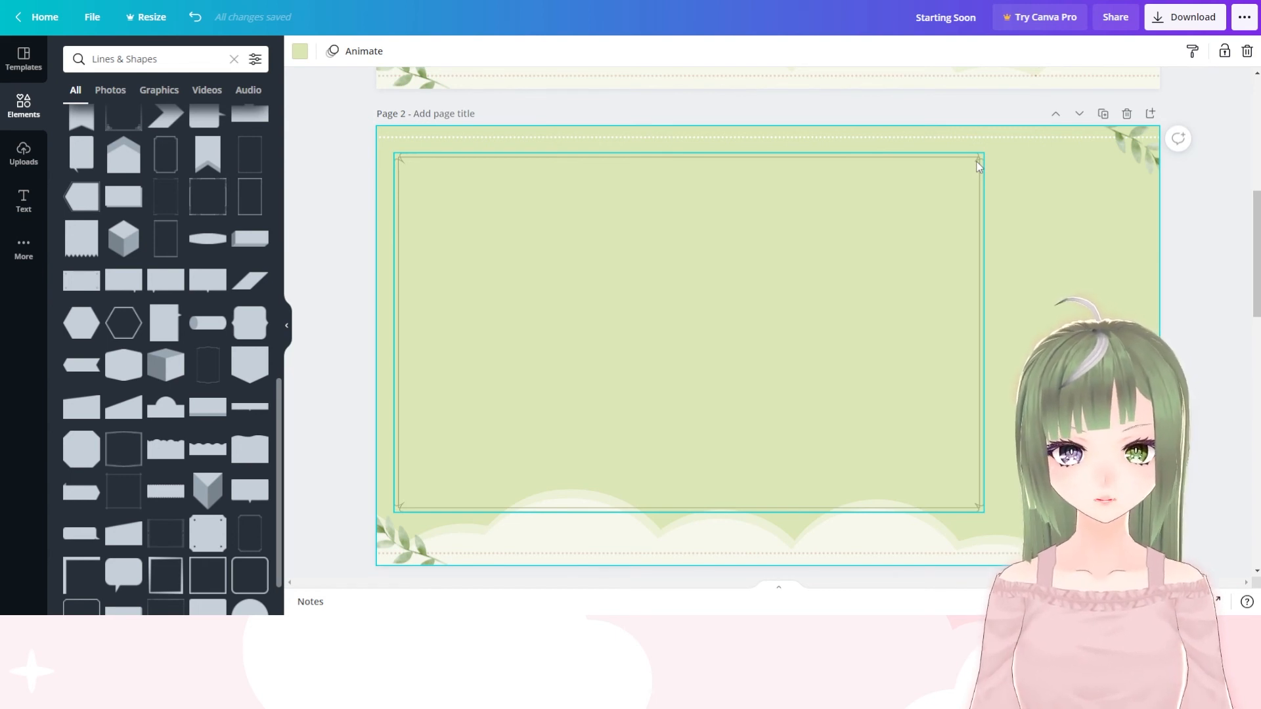
click(328, 320)
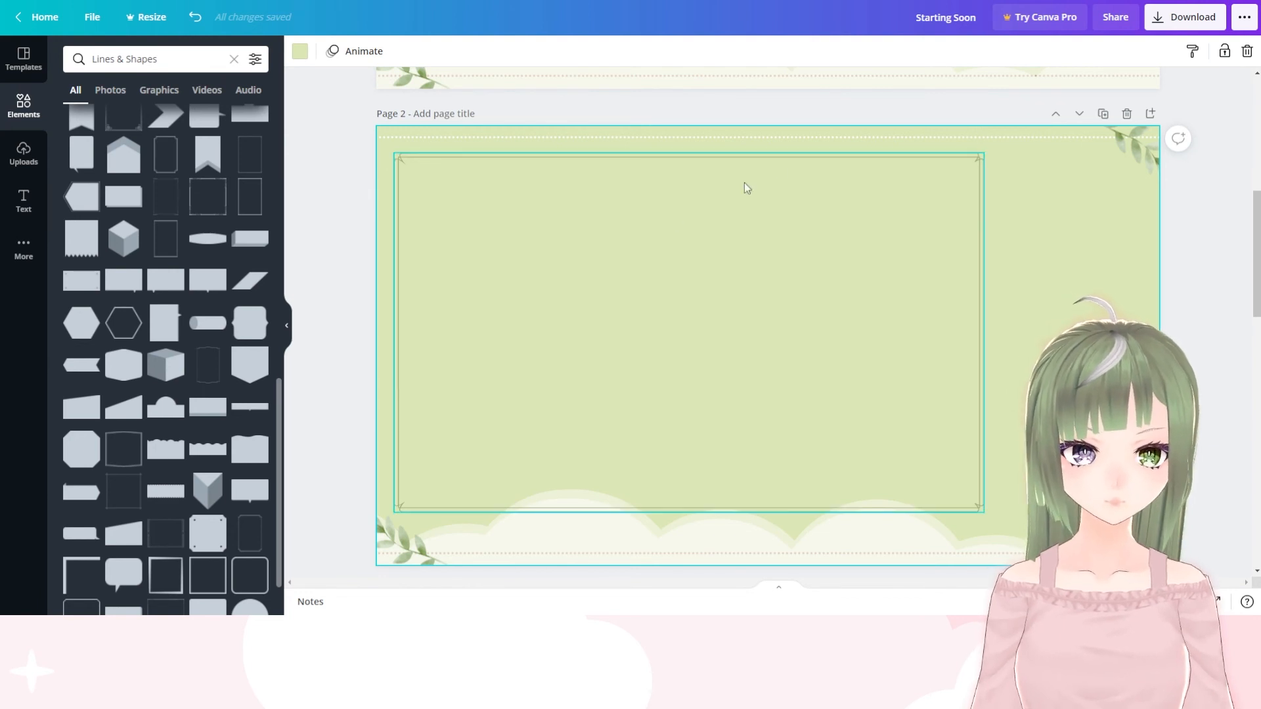
click(973, 161)
key(Delete)
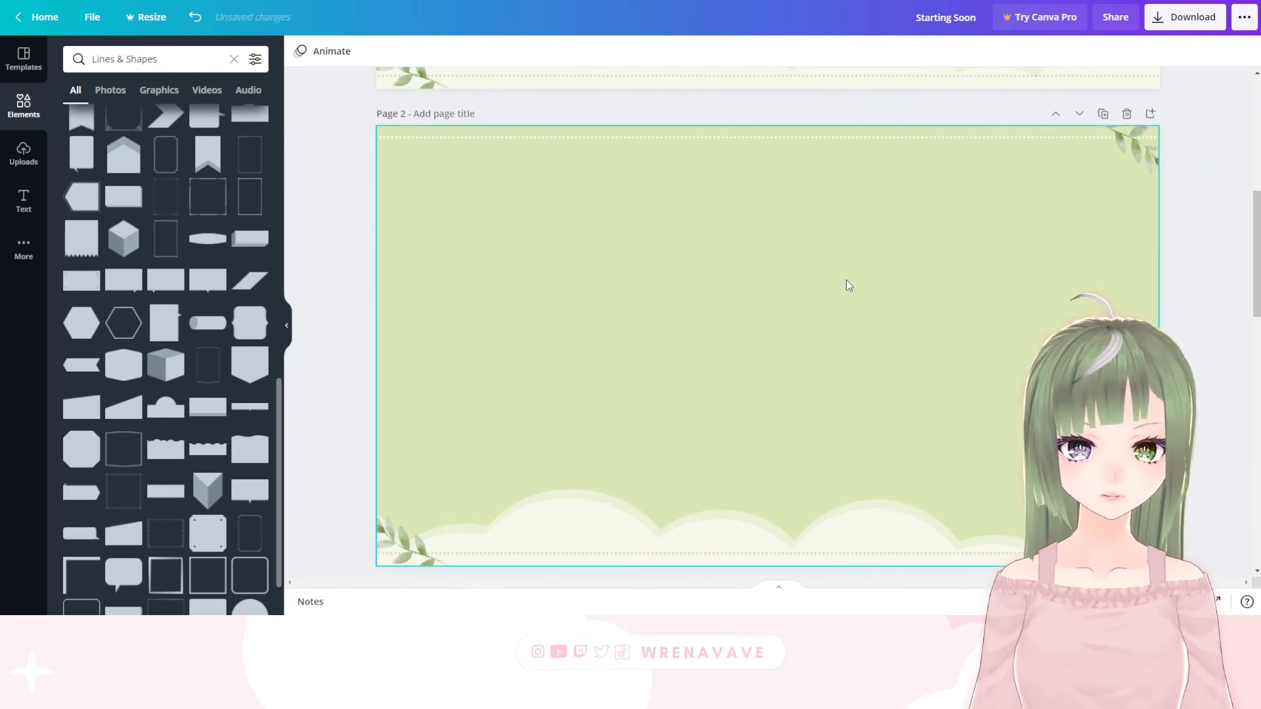
scroll(415, 198, down, 2)
scroll(662, 293, up, 3)
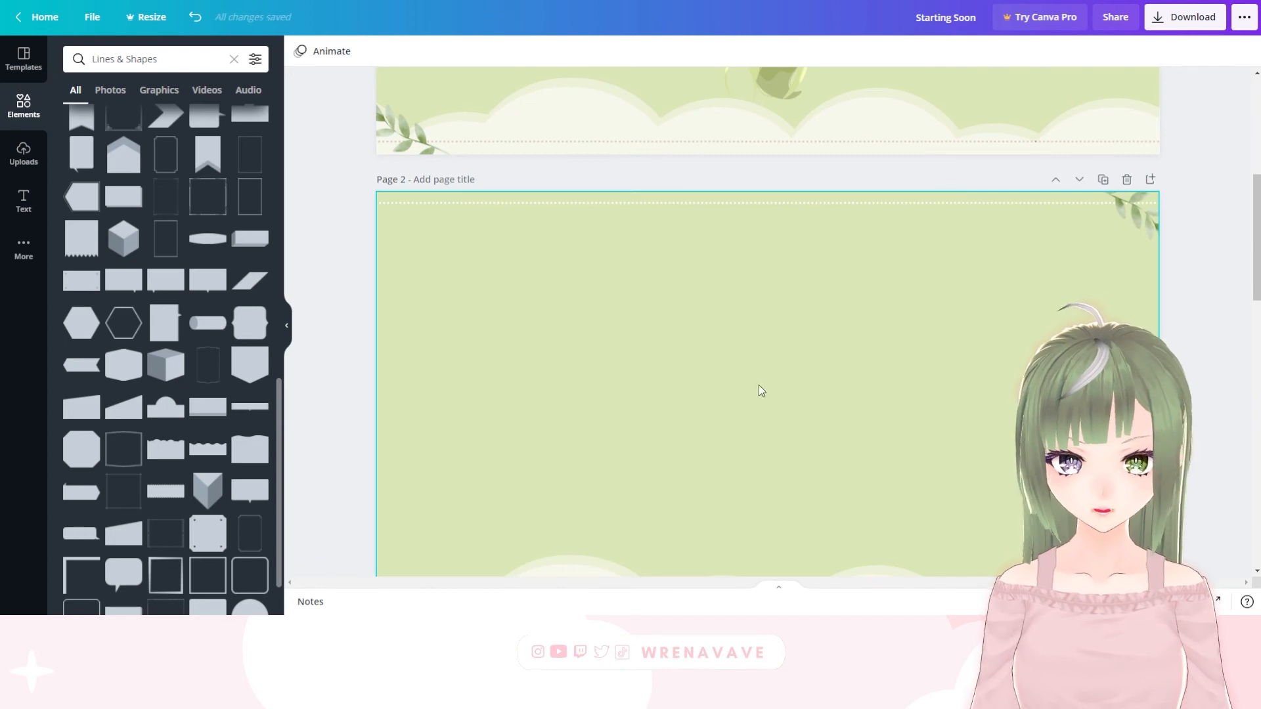
scroll(857, 470, down, 8)
scroll(858, 470, up, 14)
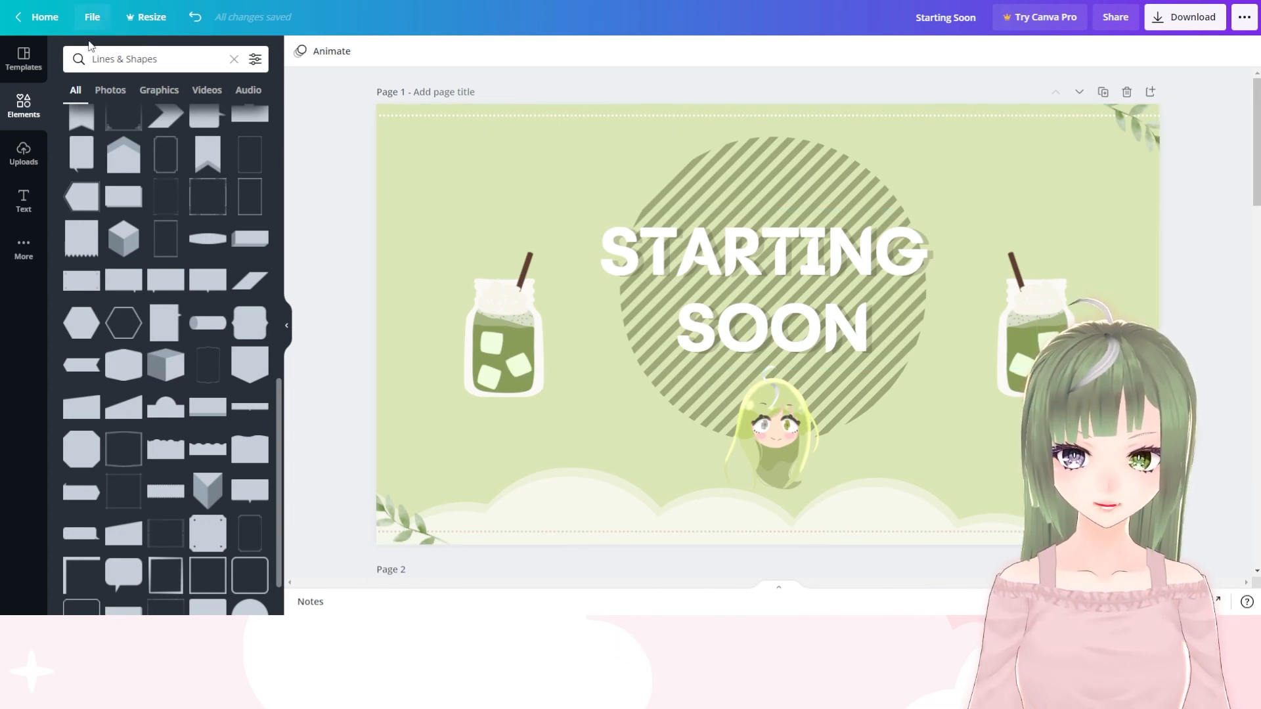
Leave the current design, search the templates for "twitch panel" and create a blank Twitch Panel design
click(25, 15)
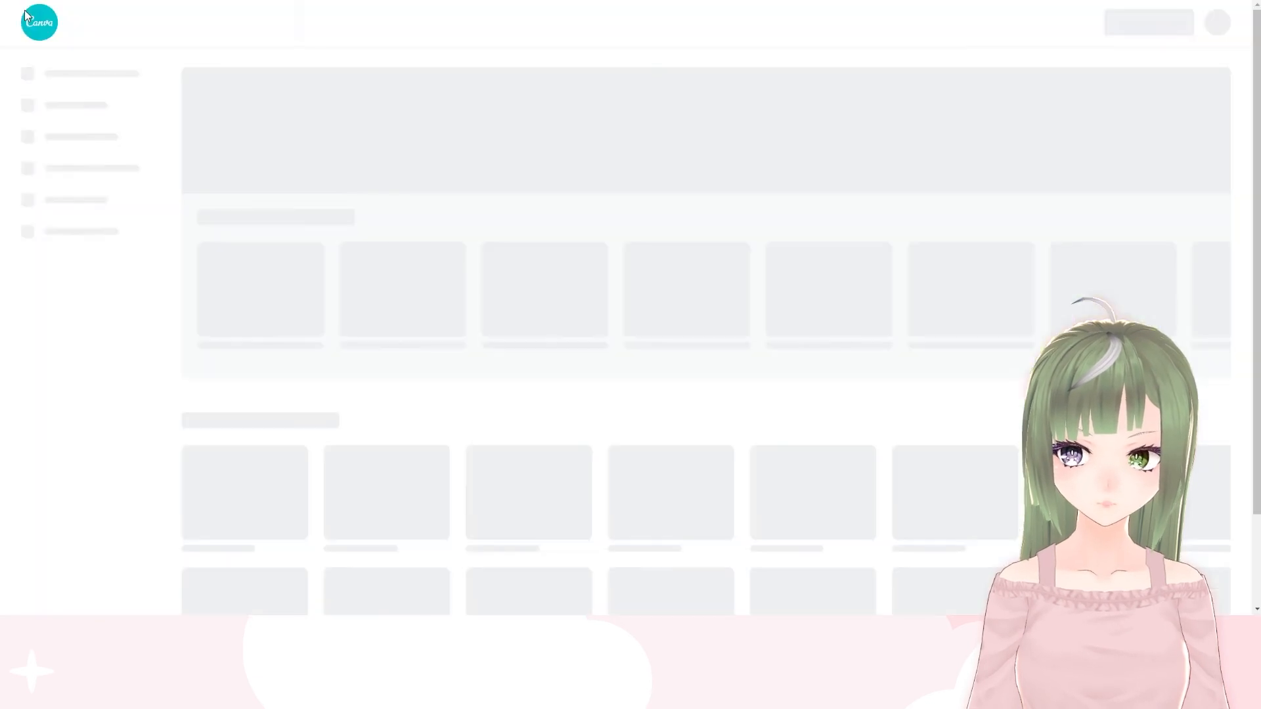
click(546, 25)
text(twitch)
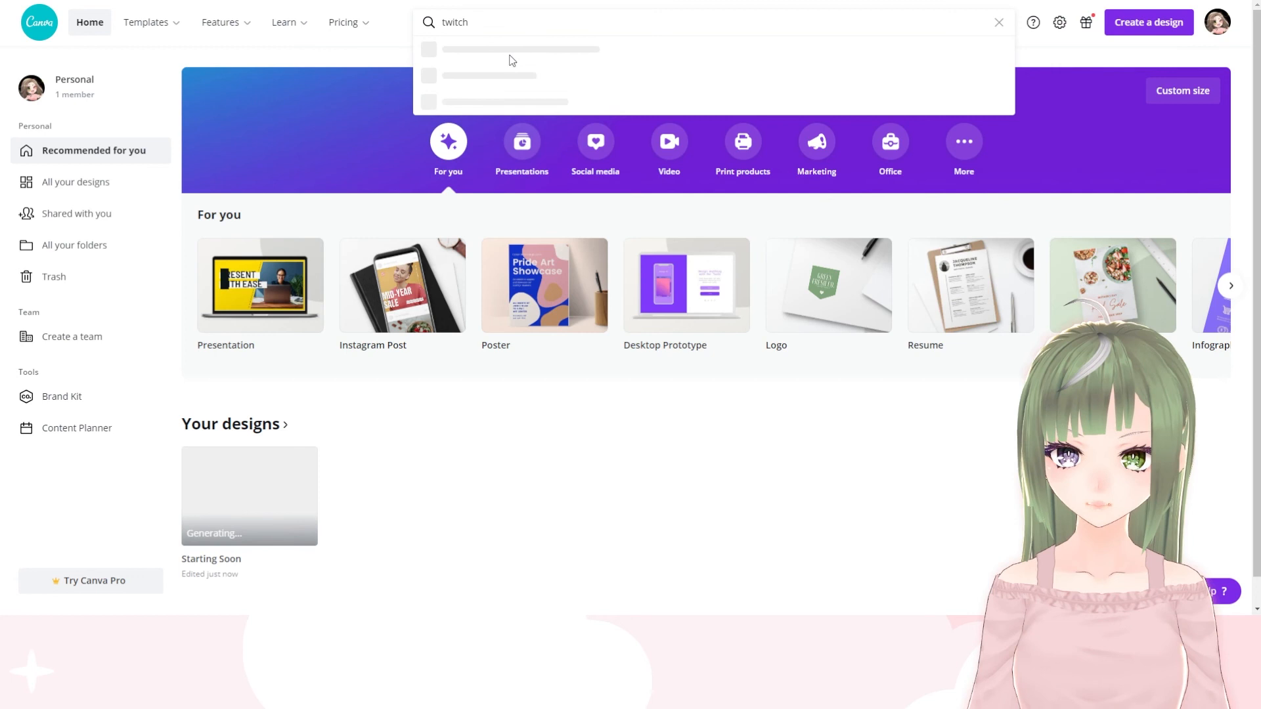
click(492, 196)
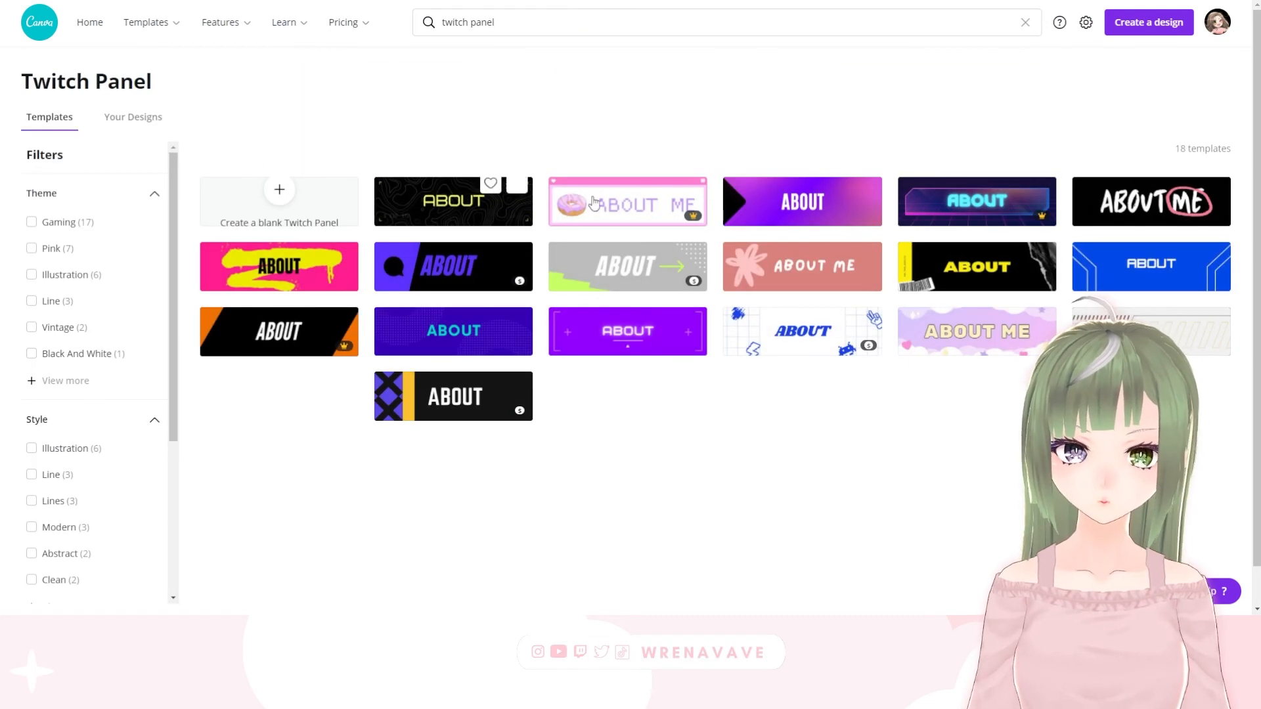
click(290, 204)
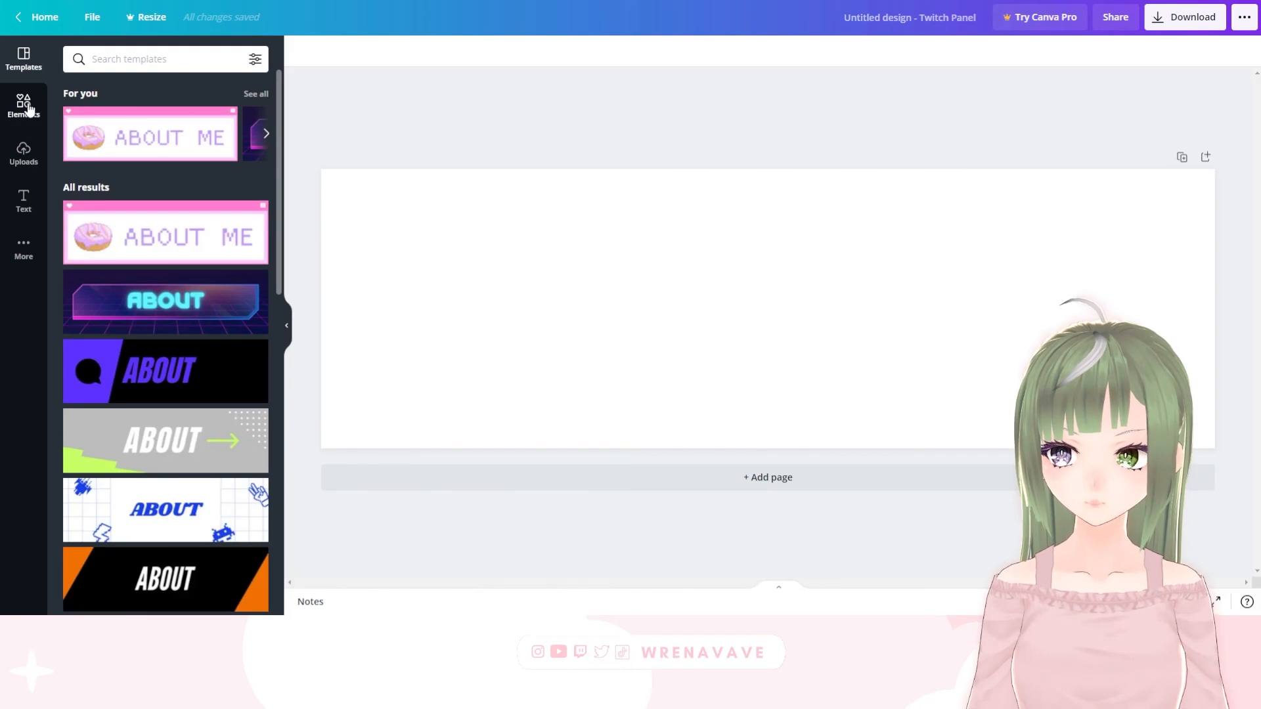
Add the recently used cylinder shape to the blank panel and stretch it sideways across most of the width
click(25, 105)
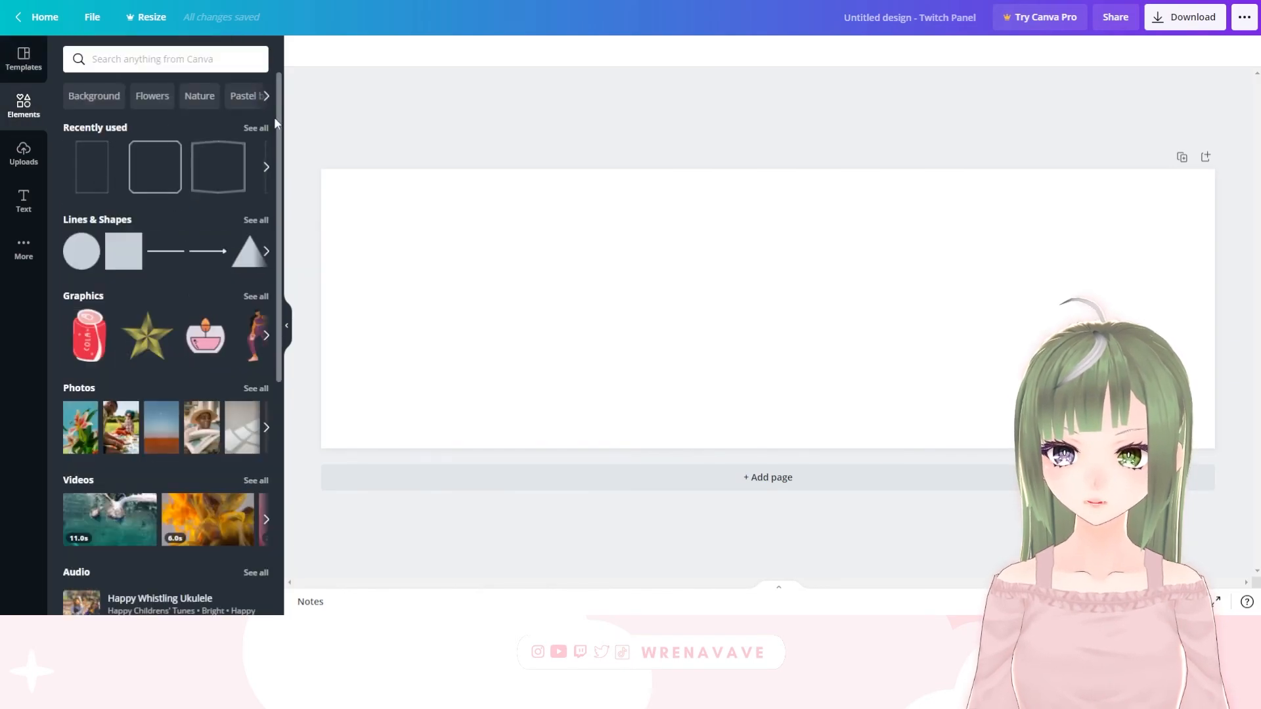
click(253, 128)
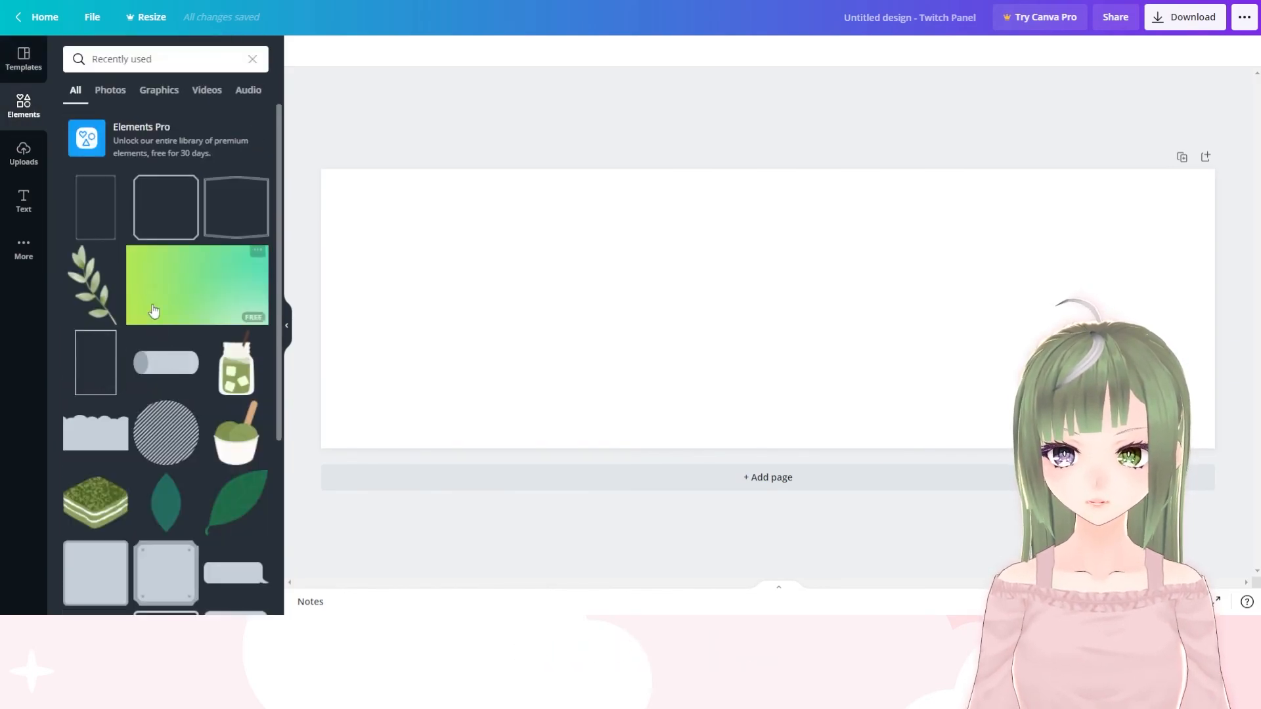
scroll(154, 311, down, 2)
click(166, 229)
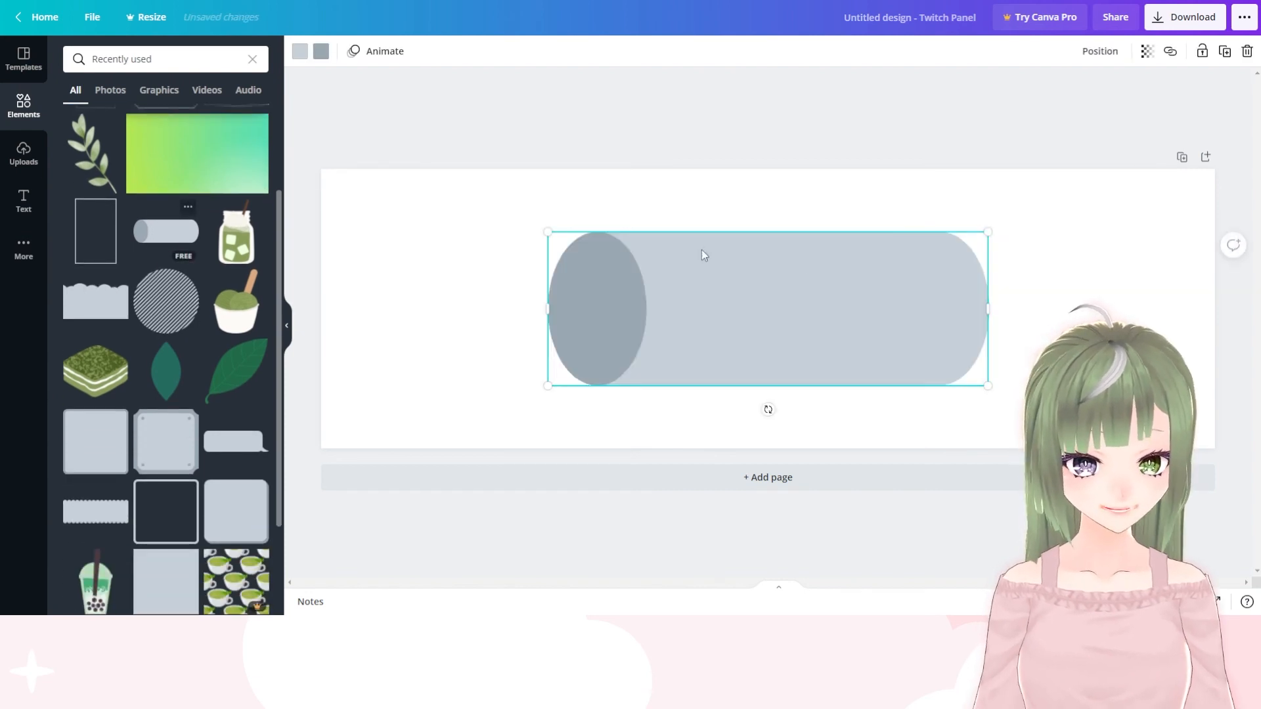
drag(979, 312, 1117, 312)
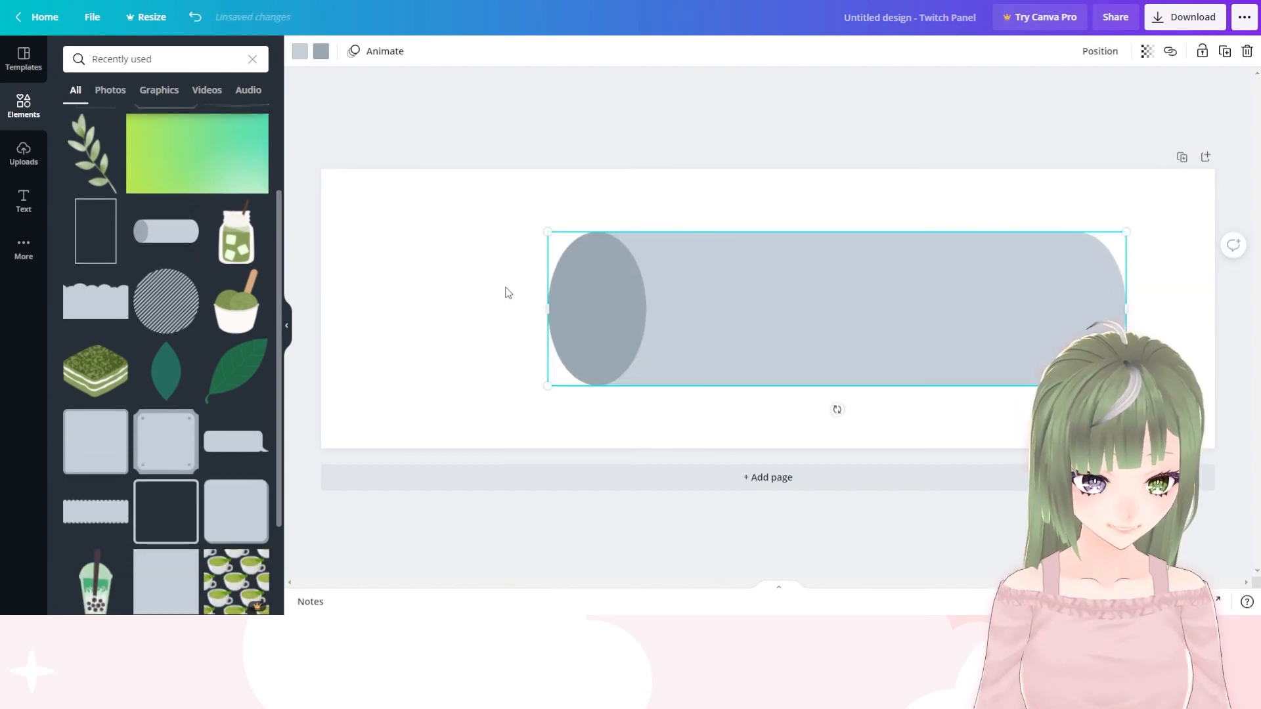
drag(548, 309, 359, 308)
Recolor both parts of the cylinder the same light green, then enlarge it slightly and center it on the panel
click(320, 51)
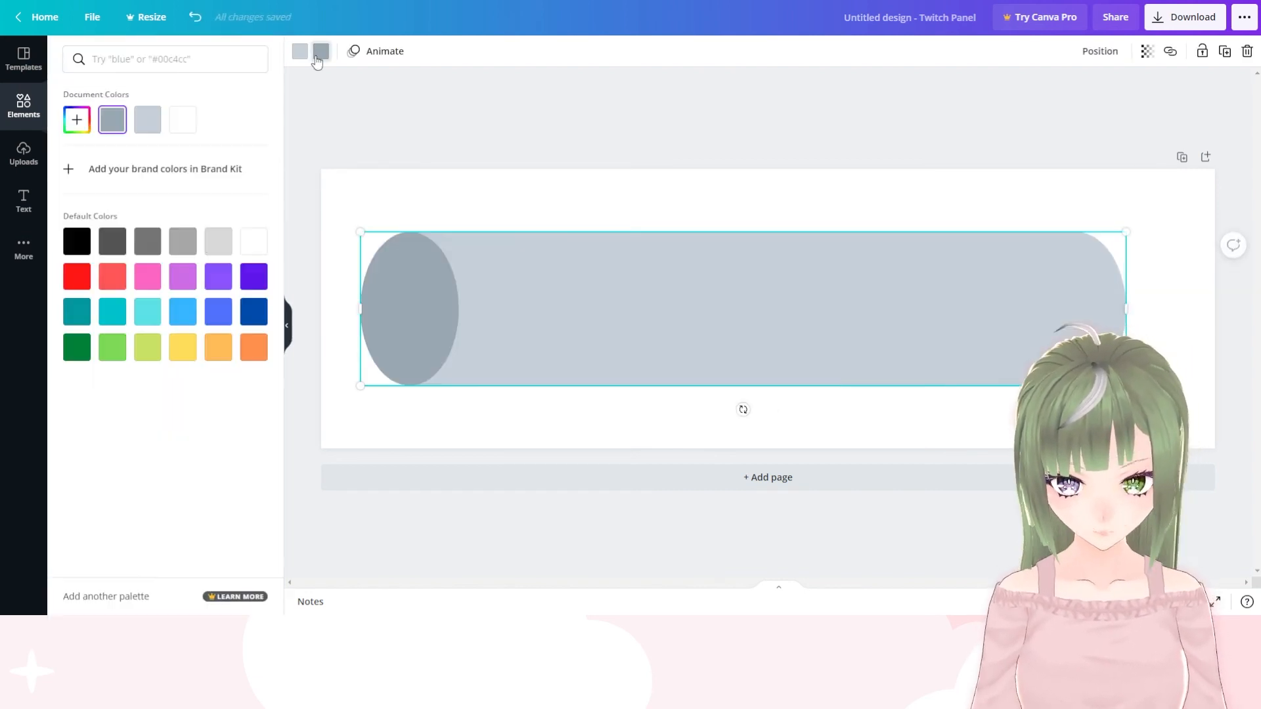
click(78, 125)
drag(134, 234, 126, 233)
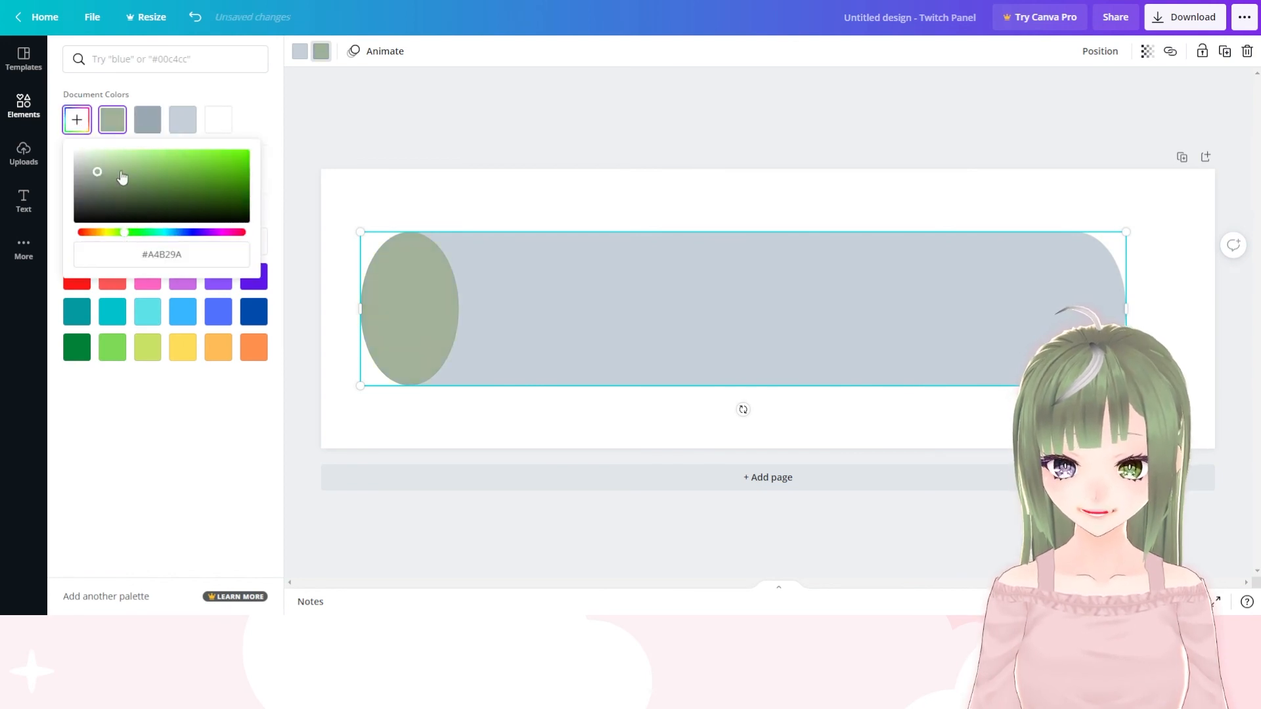
click(111, 150)
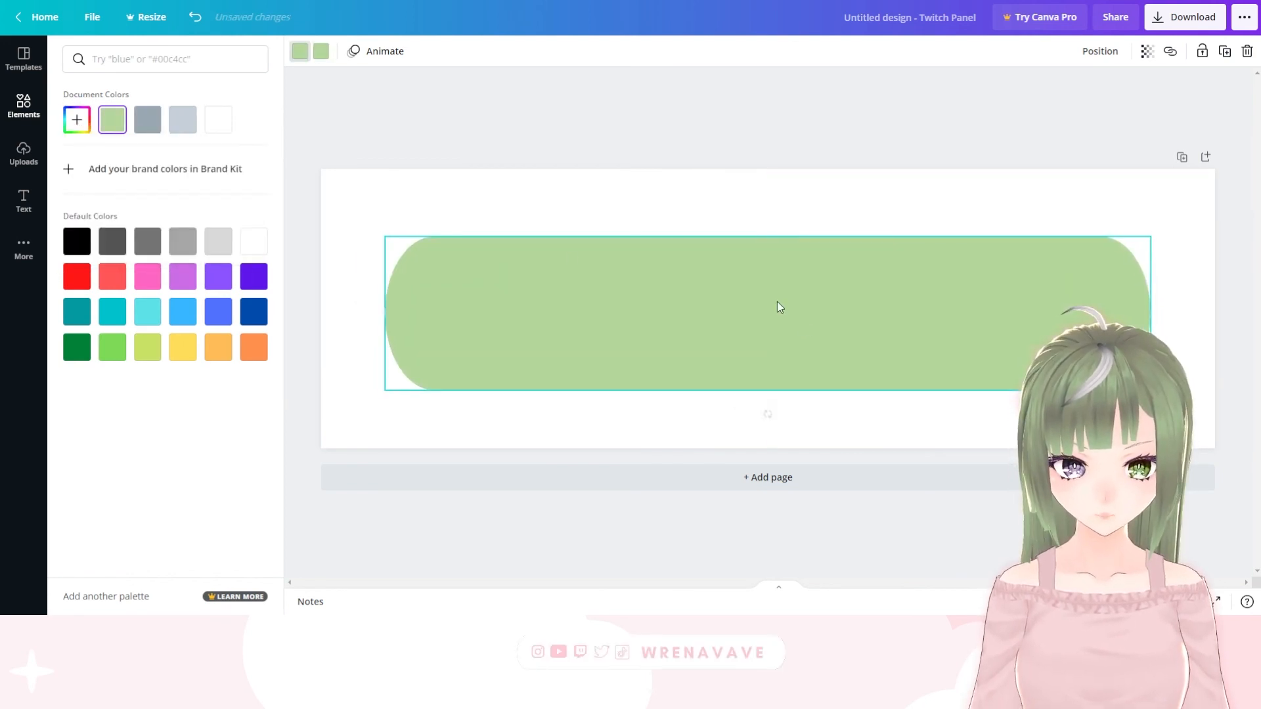
drag(383, 229, 355, 205)
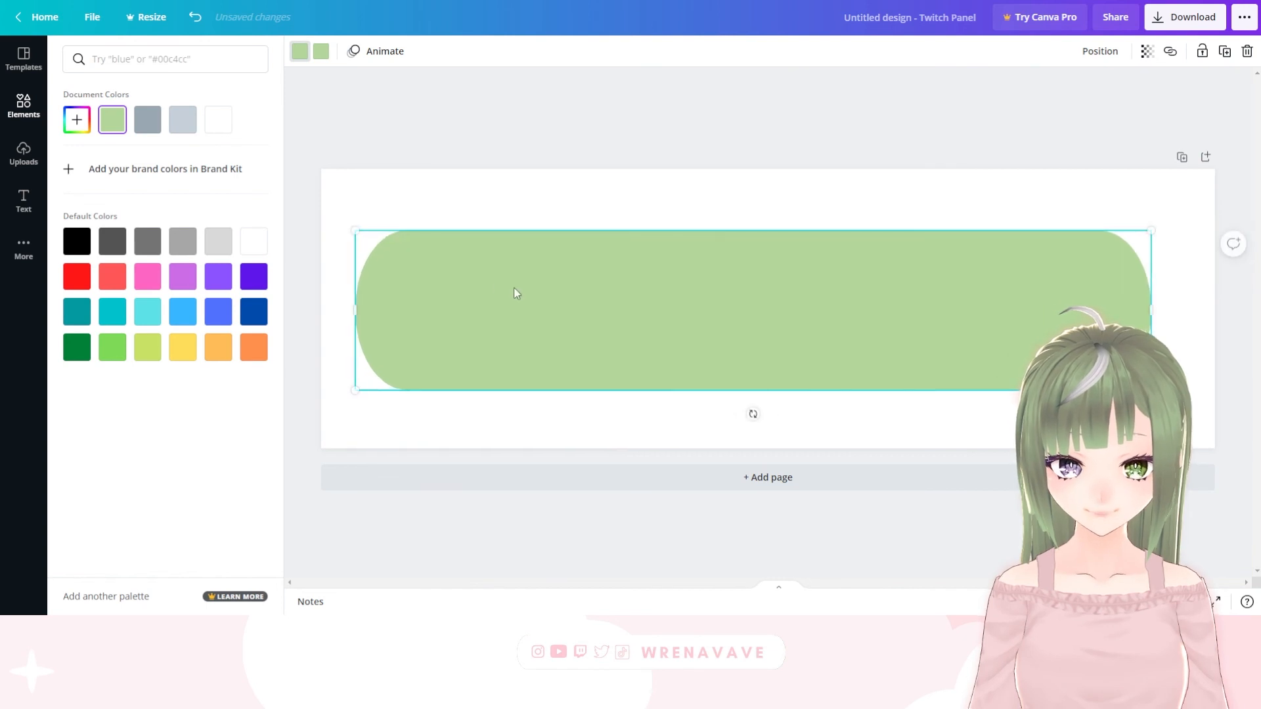
drag(513, 293, 518, 287)
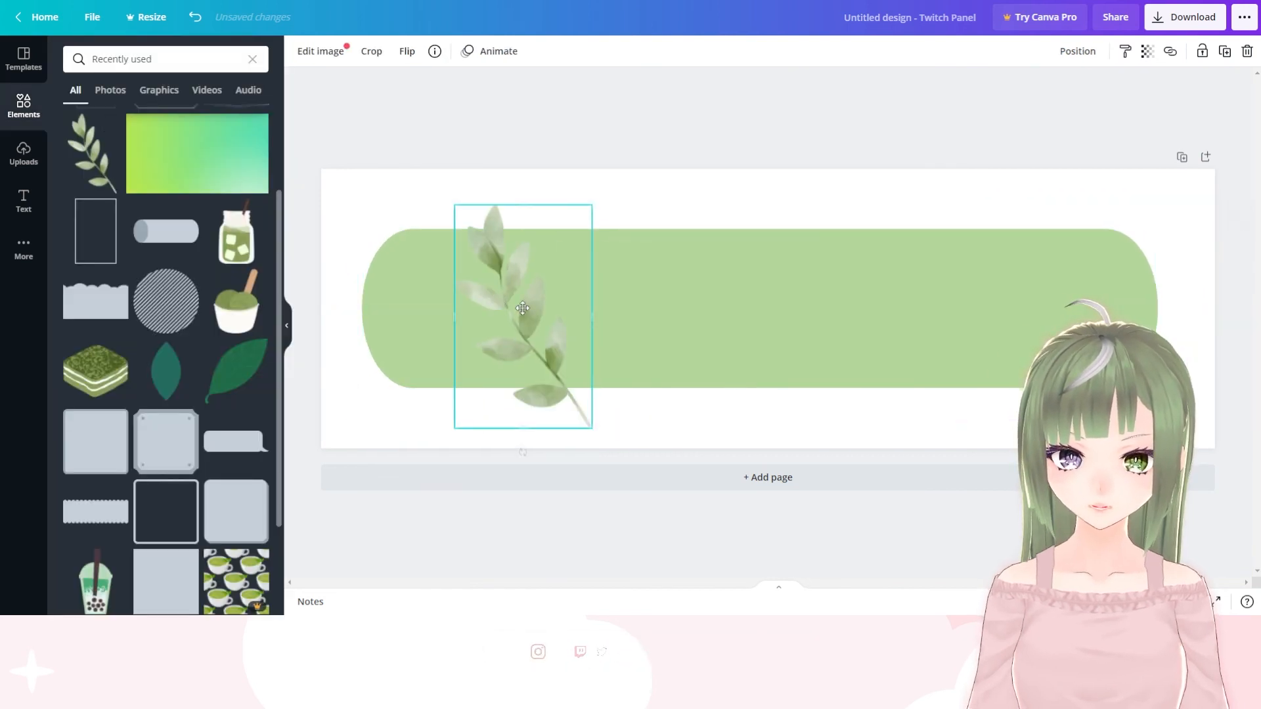
Add the leaf branch, rotate it to lie nearly horizontal and place it over the green banner's lower-left corner
drag(522, 308, 434, 311)
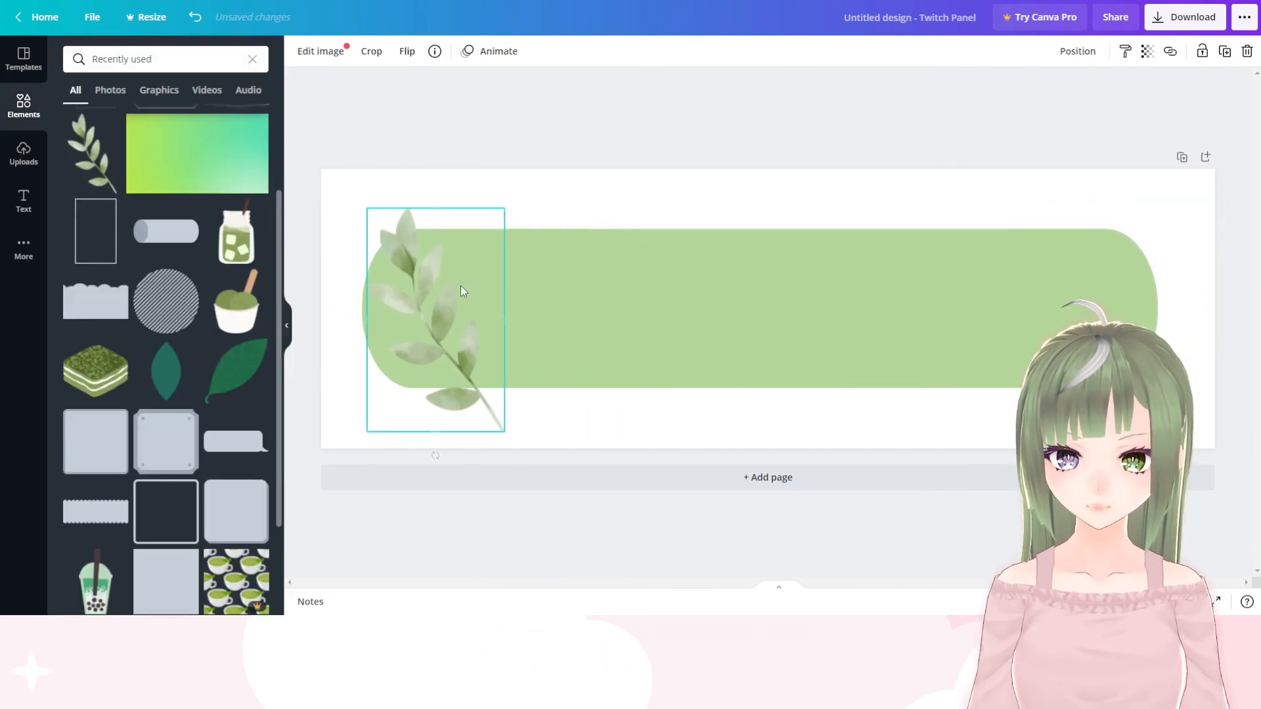
drag(435, 455, 540, 402)
drag(506, 329, 445, 367)
click(540, 205)
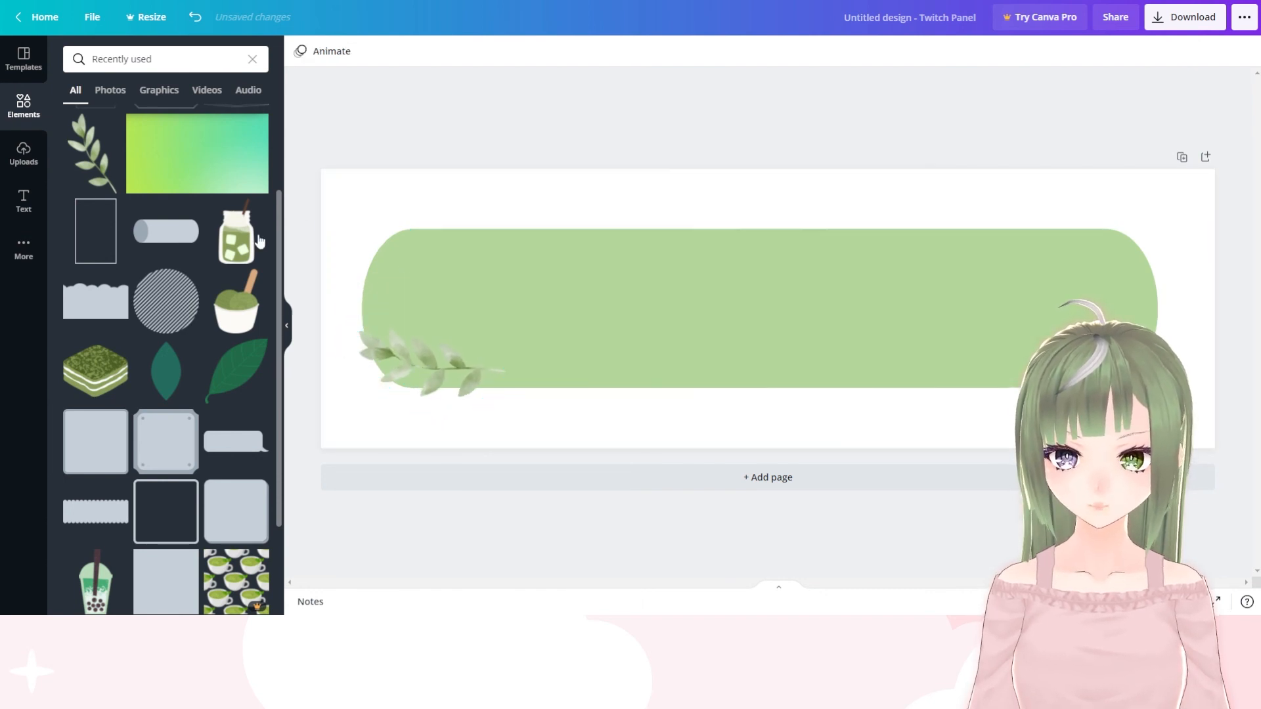
Add the green drink jar, scale it to about 29 by 51 and place it over the green banner's right end
click(236, 236)
drag(798, 251, 837, 234)
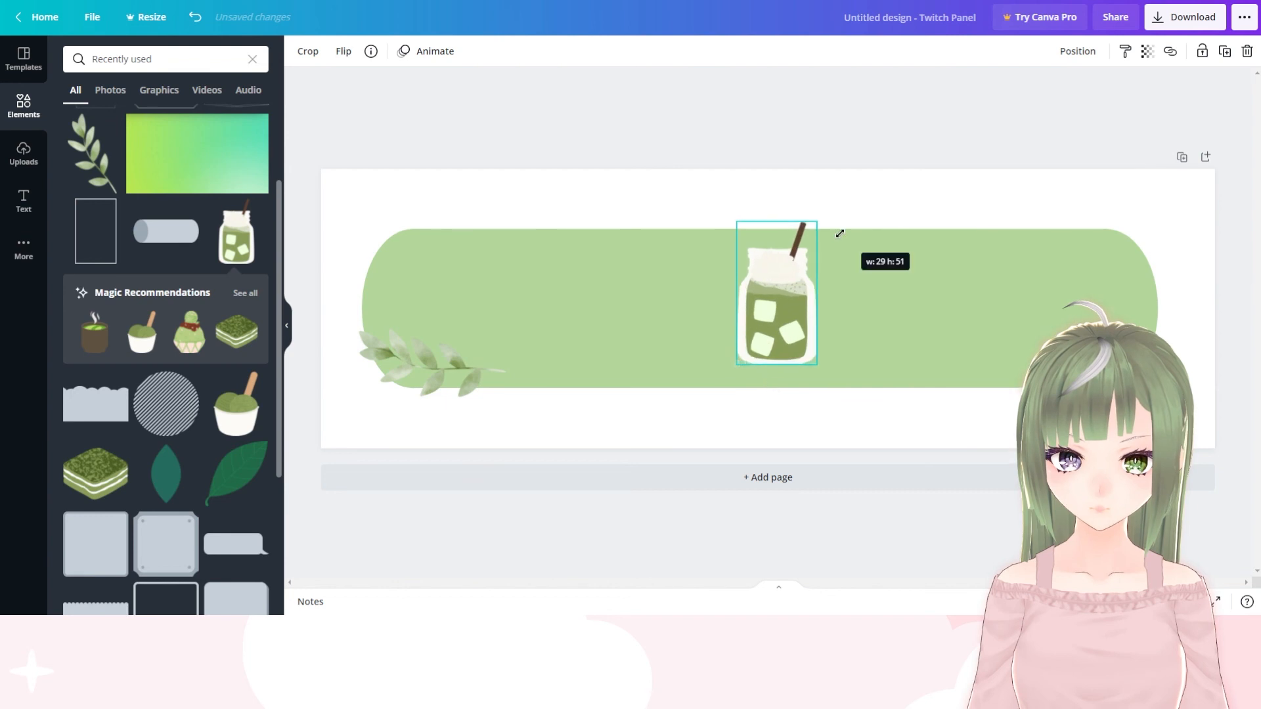
drag(827, 292, 1145, 295)
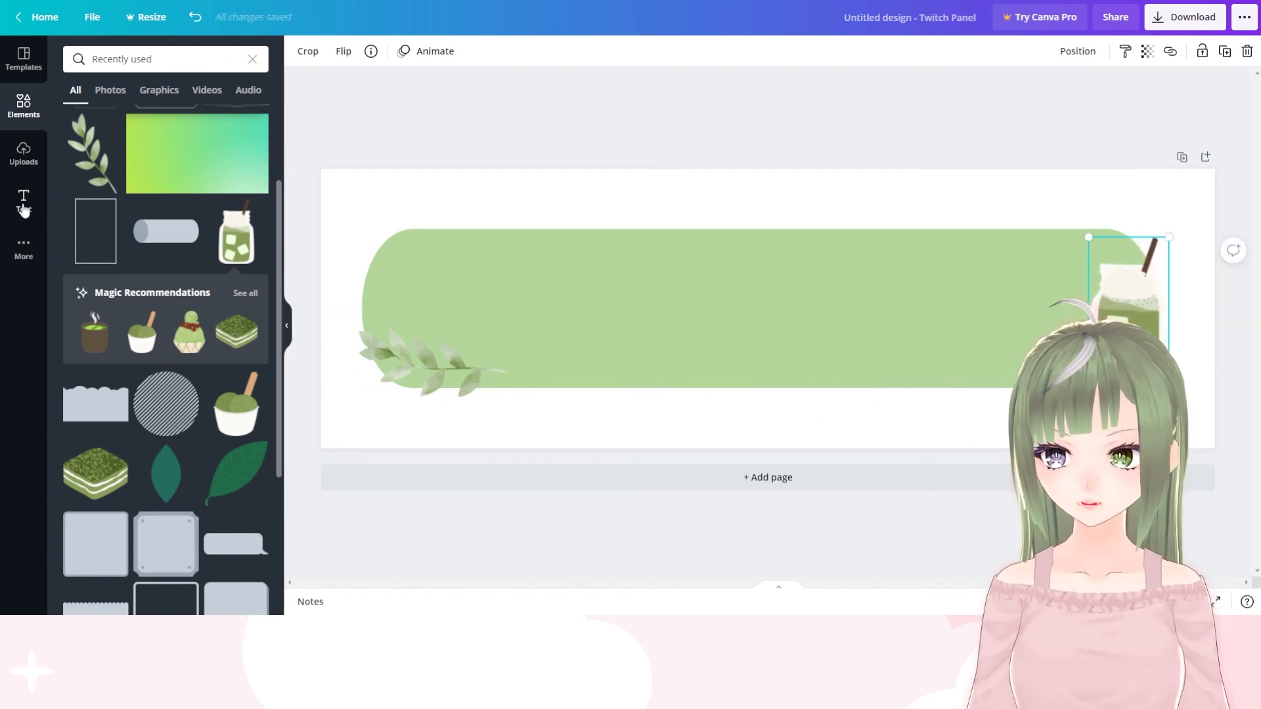
Add the "EMPLOYEE OF THE MONTH CERTIFICATE" text combination and delete its "EMPLOYEE OF THE MONTH" line
click(24, 205)
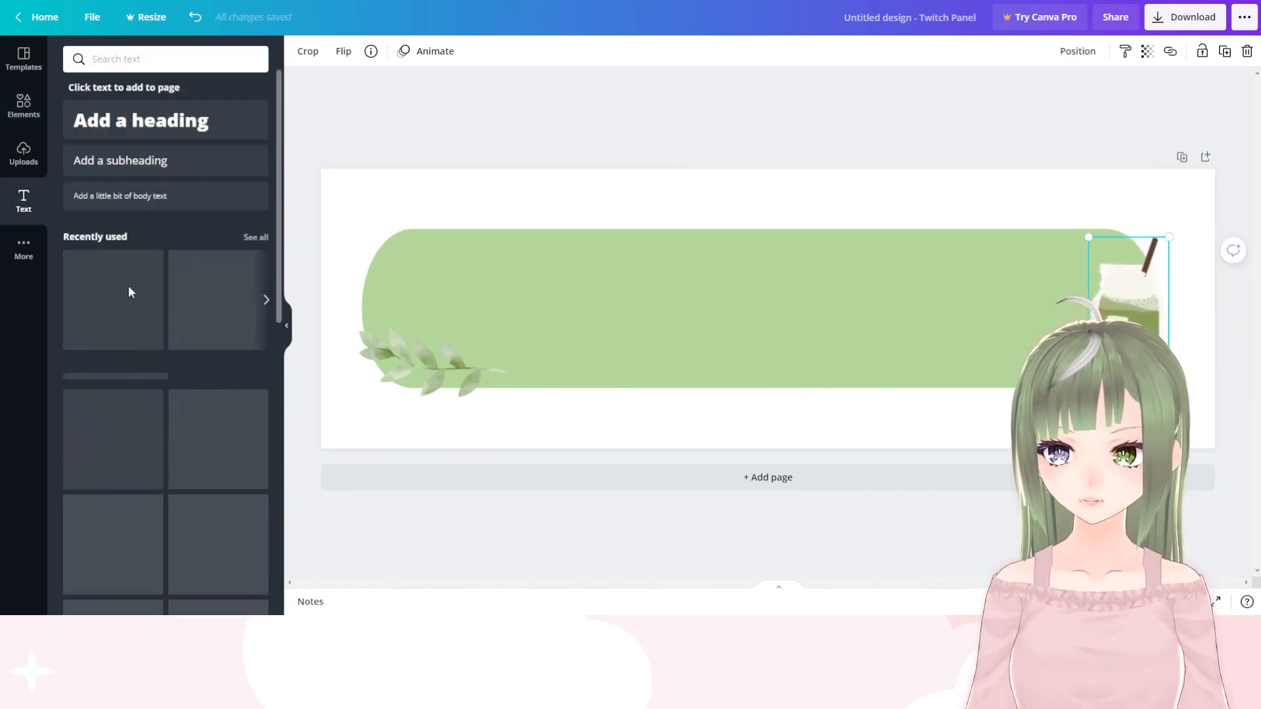
click(1247, 53)
click(1192, 103)
Replace the word "CERTIFICATE" with "ABOUT ME" in the Batangas font
double_click(840, 288)
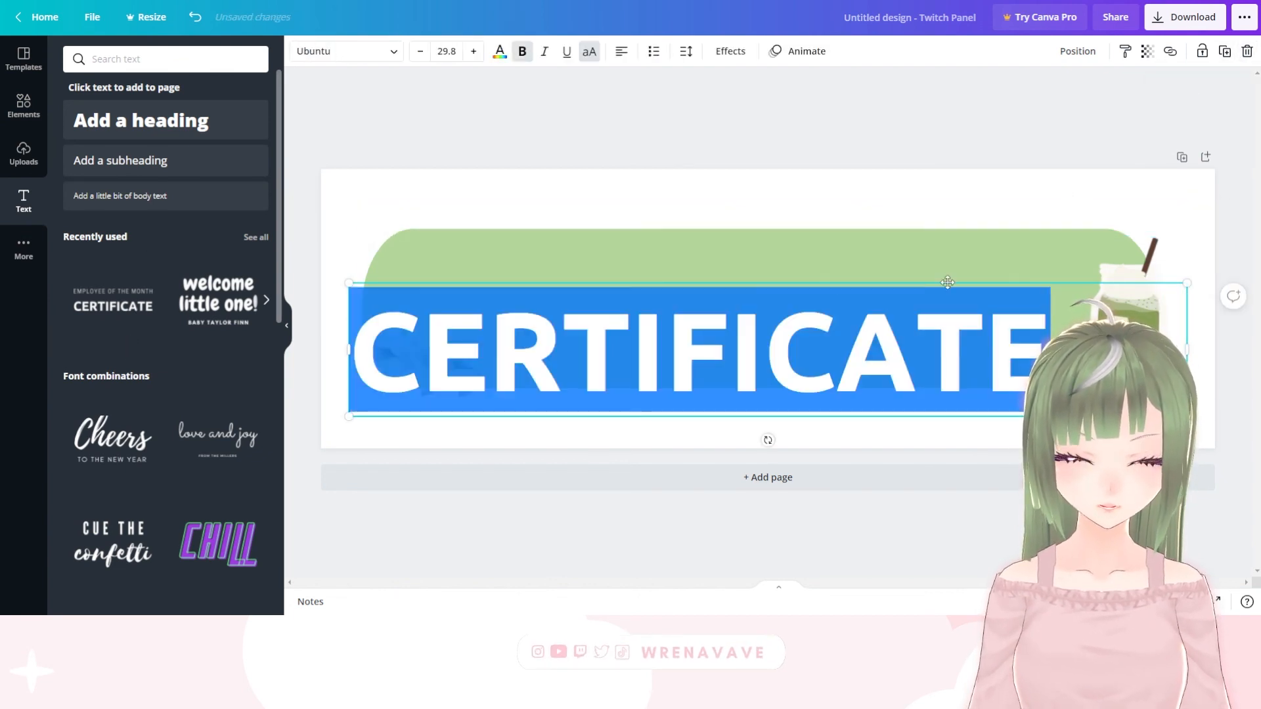
key(BackSpace)
text(S)
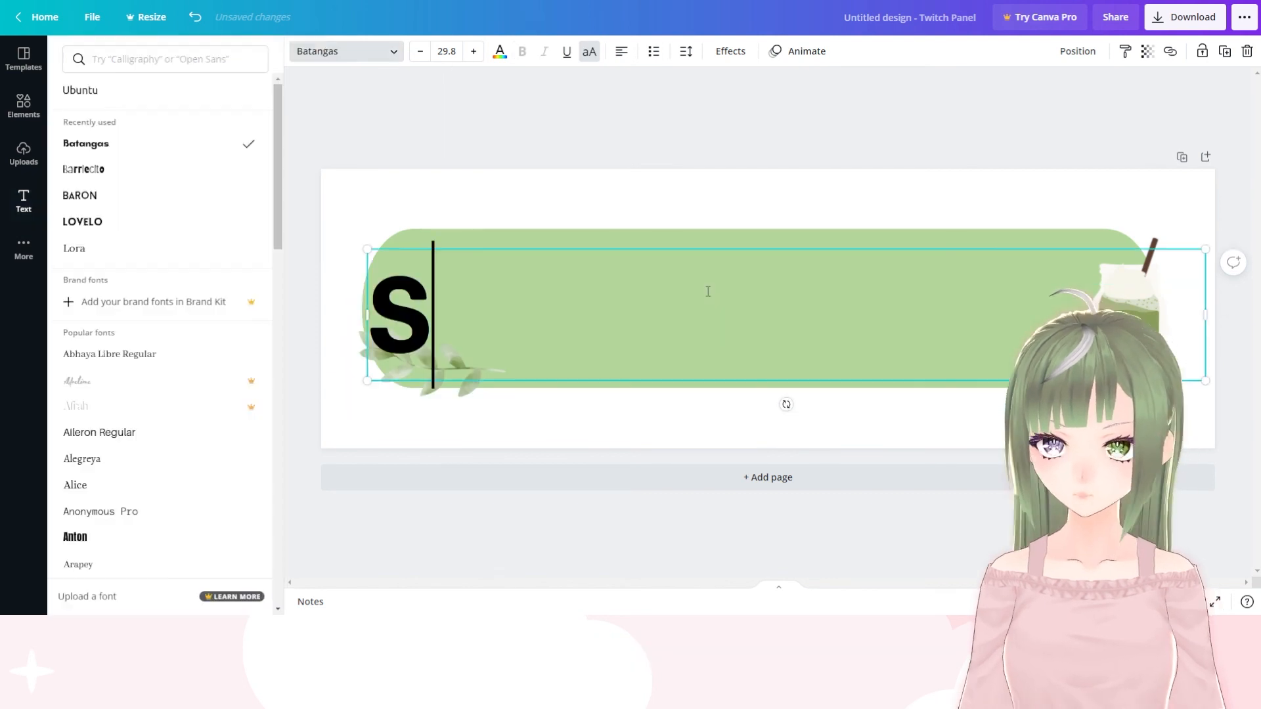
key(BackSpace)
text(ABO)
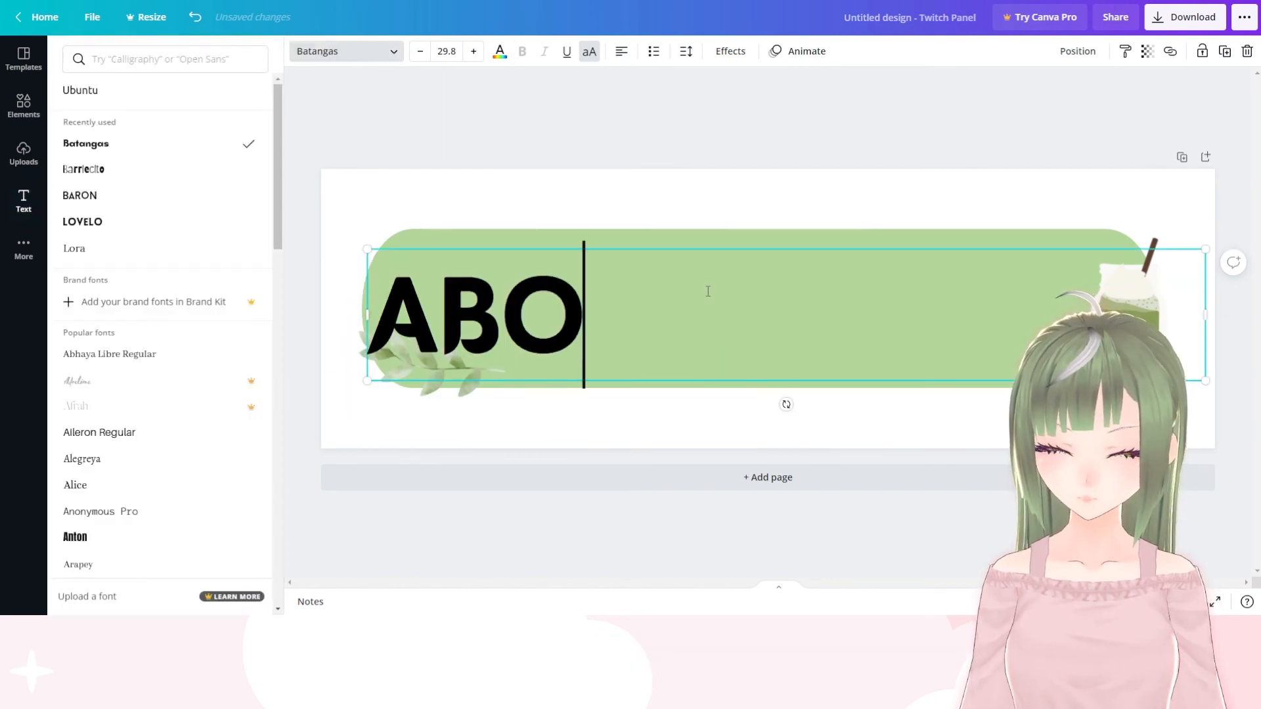
text(UT ME)
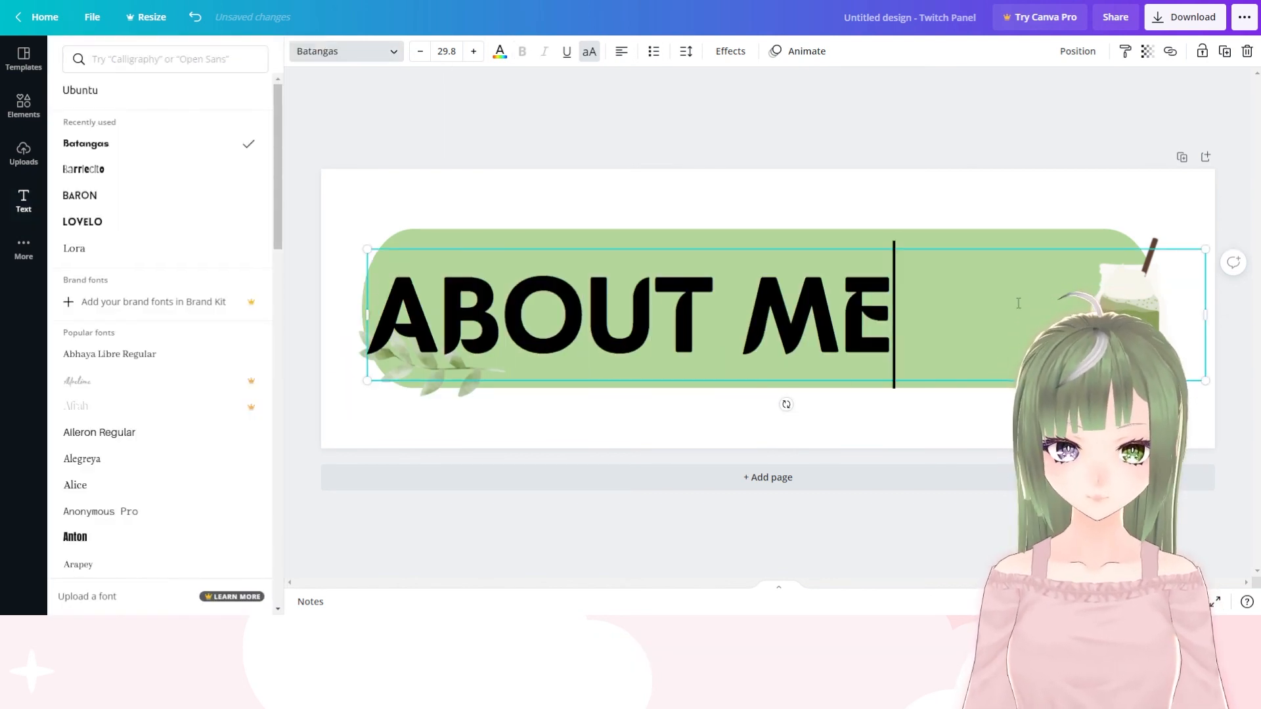
Color the "ABOUT ME" text white and move it to the middle of the green banner
drag(1018, 304, 220, 274)
click(500, 51)
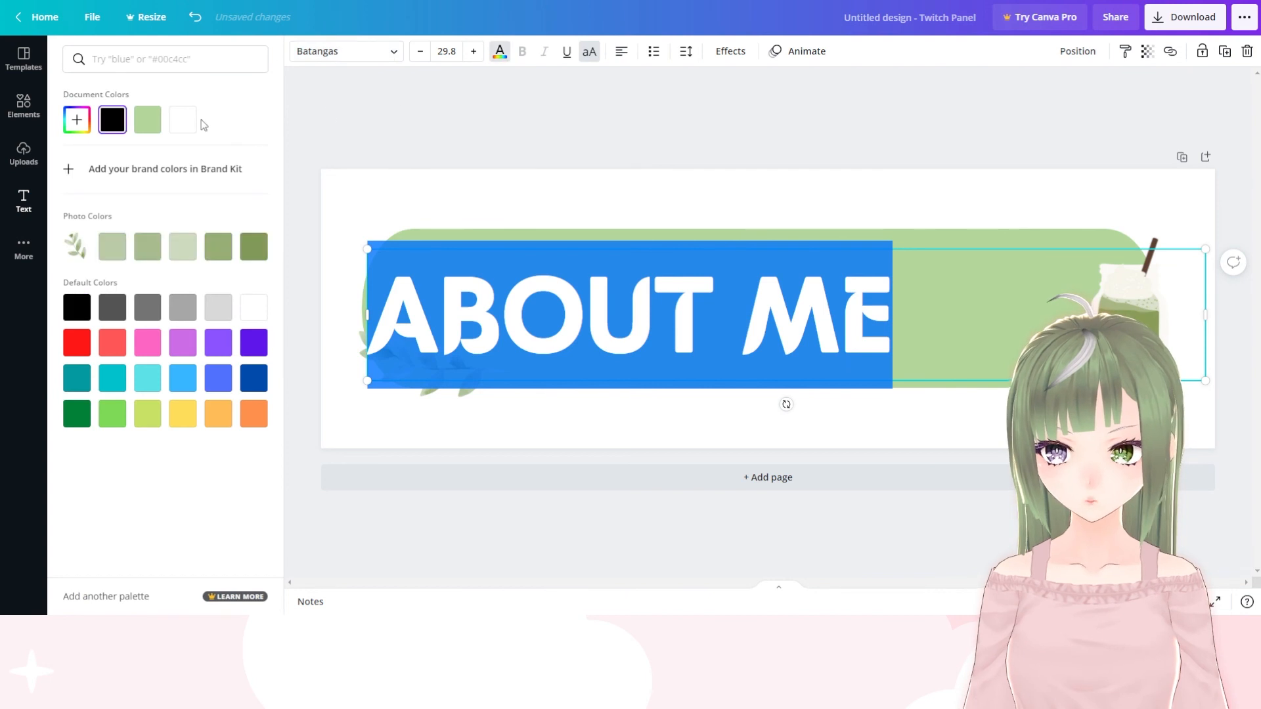
click(612, 76)
drag(587, 310, 712, 305)
click(740, 167)
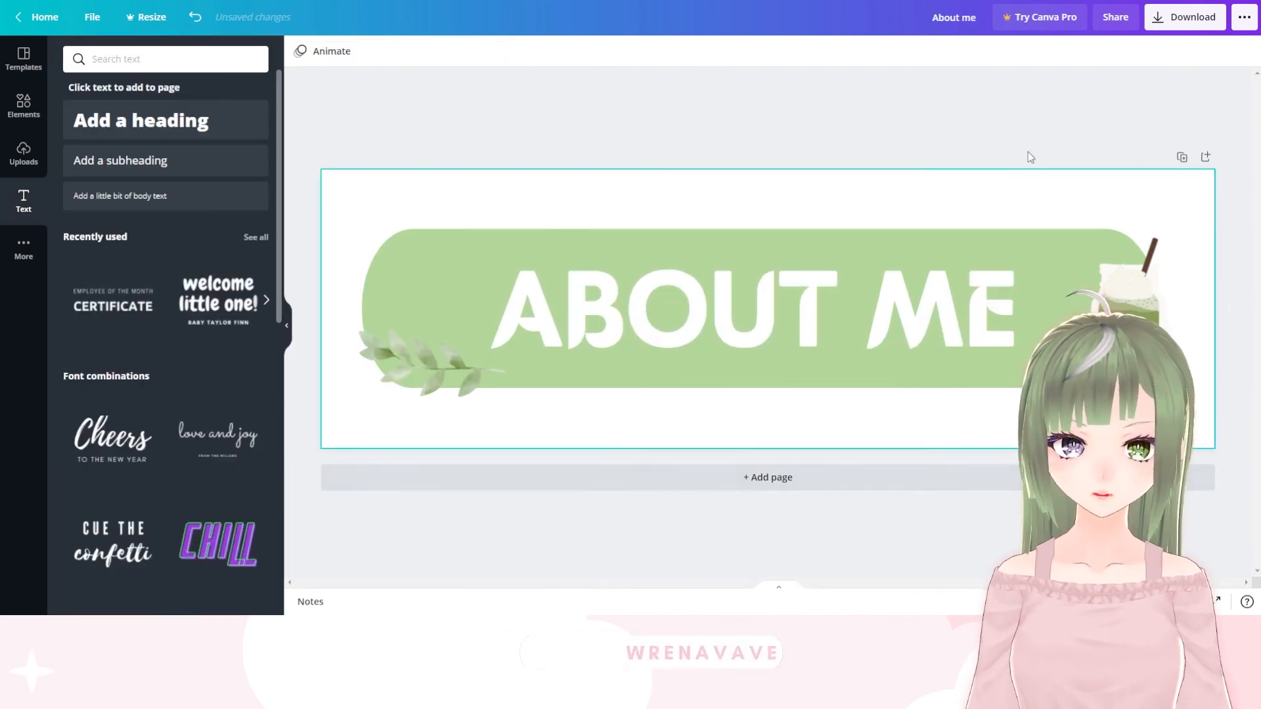
Duplicate the "ABOUT ME" panel page and change the copy's text to "EMOTES"
click(1180, 155)
click(794, 357)
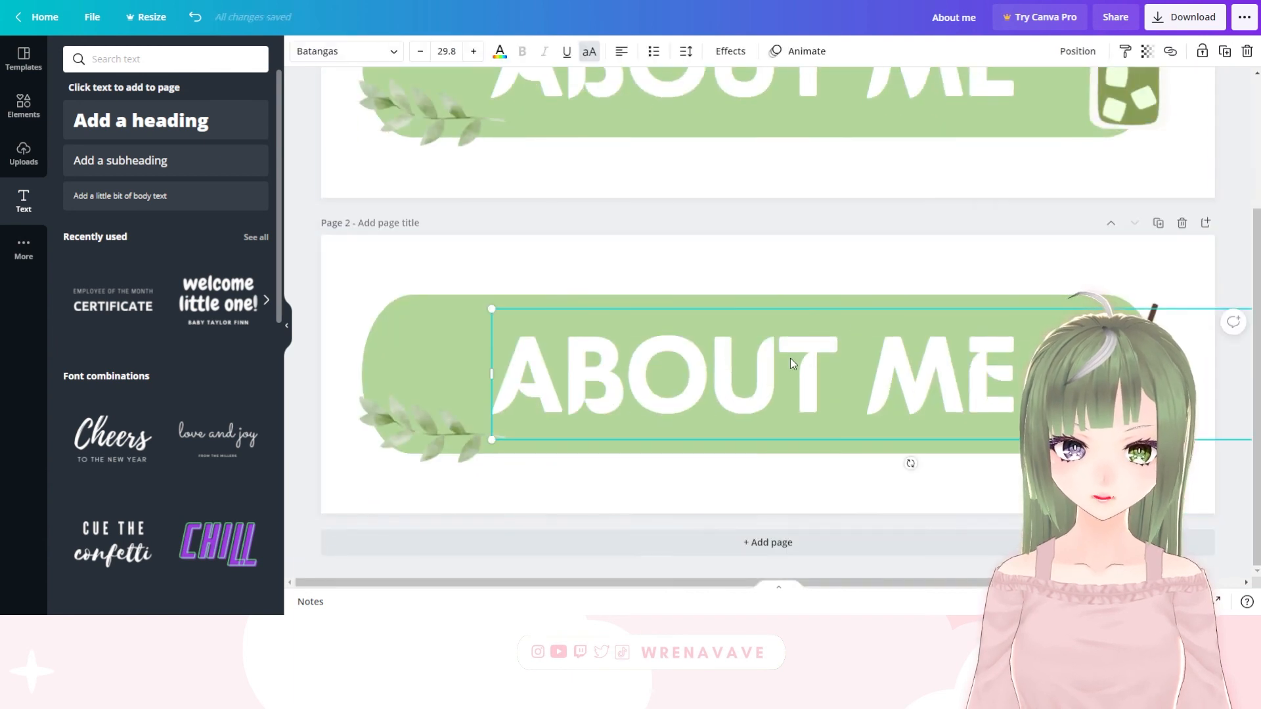
double_click(808, 366)
click(1016, 367)
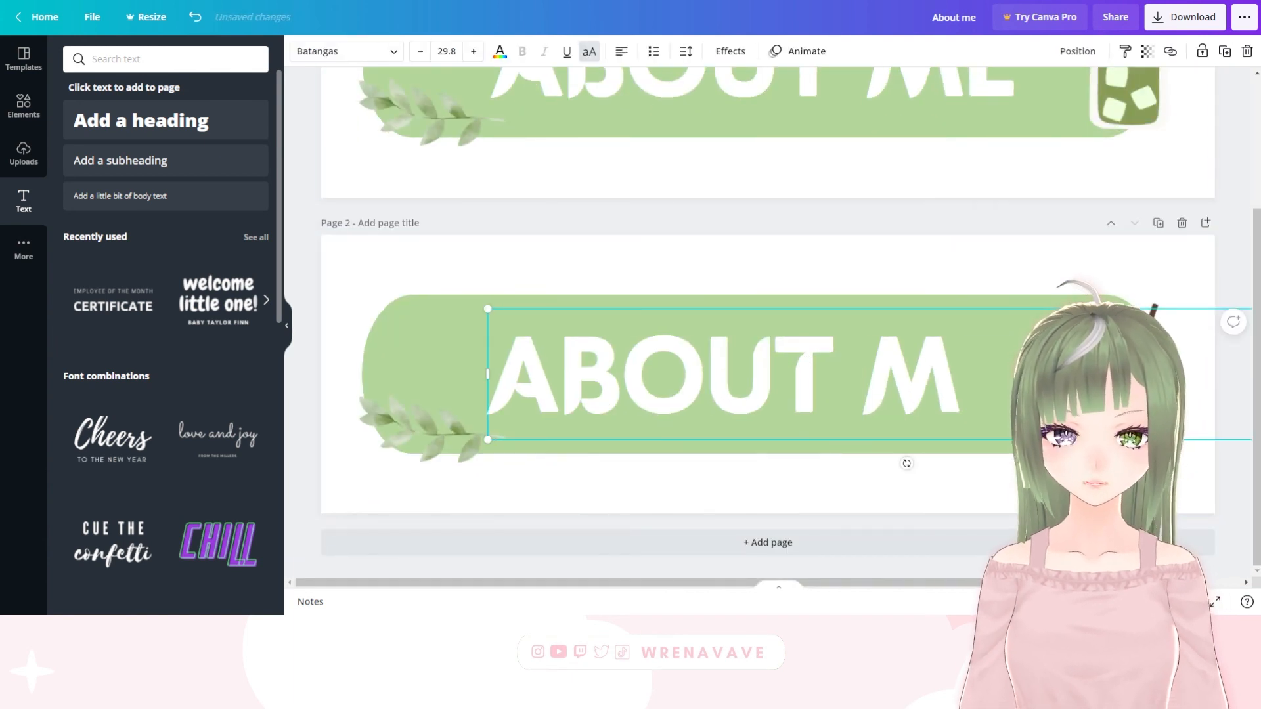
key(BackSpace)
key(BackSpace)
key(BackSpace)
key(BackSpace)
key(BackSpace)
key(BackSpace)
key(BackSpace)
text(EMOTES)
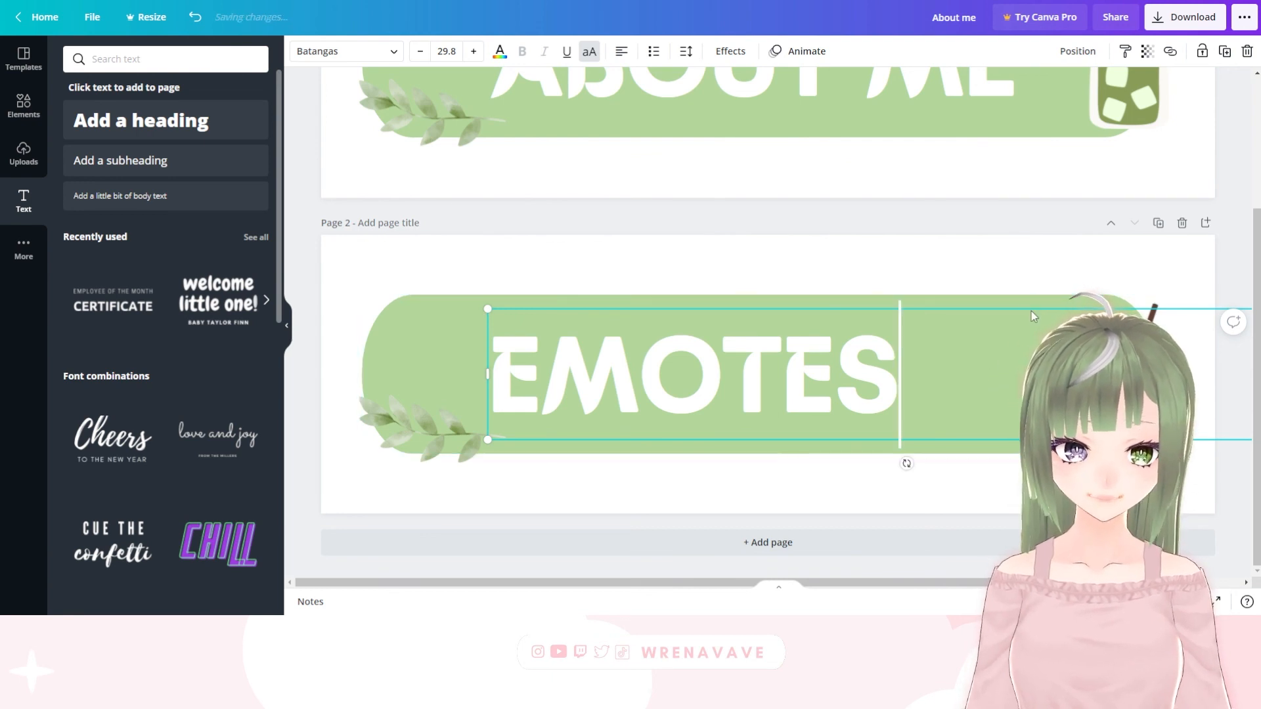
Center the "EMOTES" text on the second page's green banner
drag(1029, 307, 1088, 301)
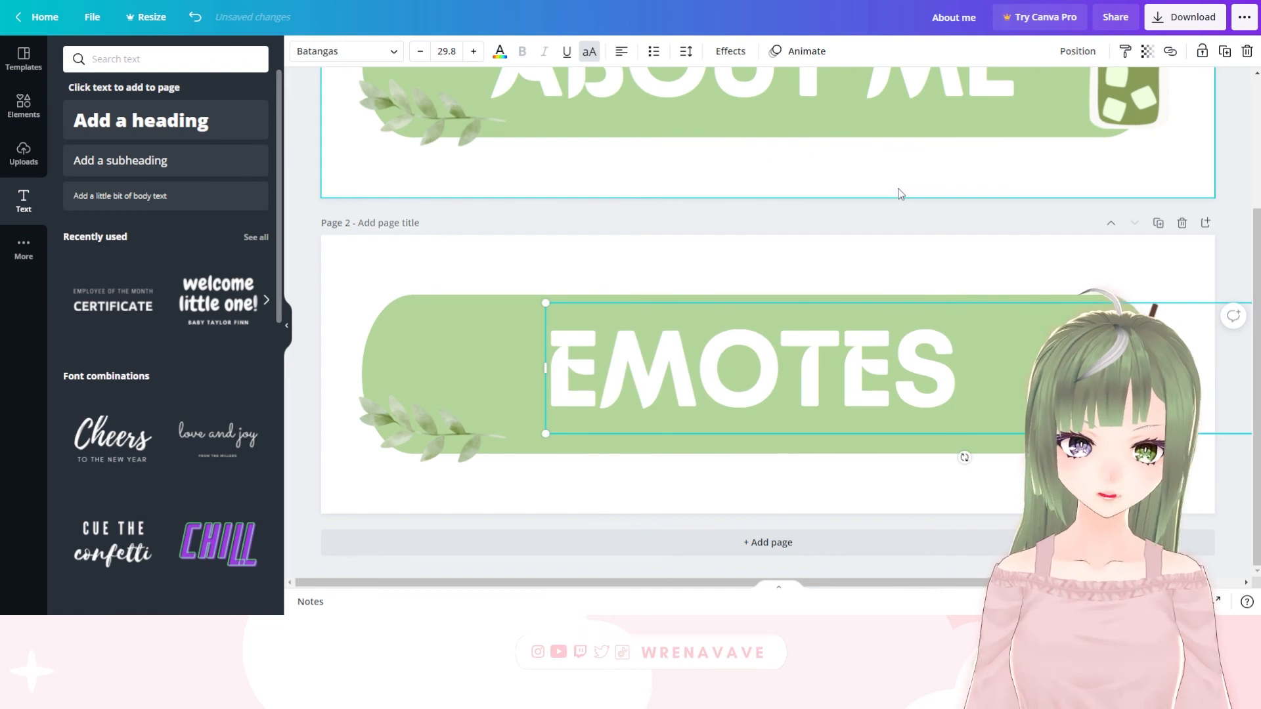
click(858, 248)
scroll(854, 250, up, 3)
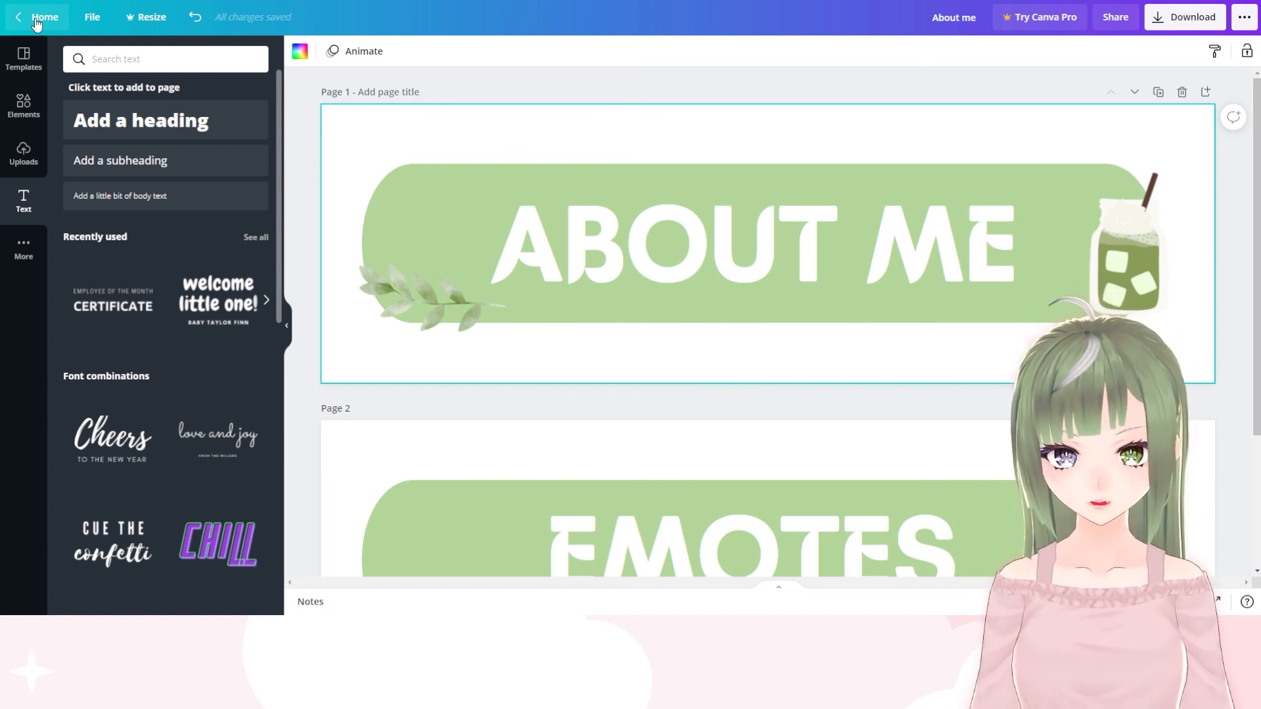
Reopen the "Starting Soon" design and look through all its pages down to the "STREAM ENDING" screen
click(32, 24)
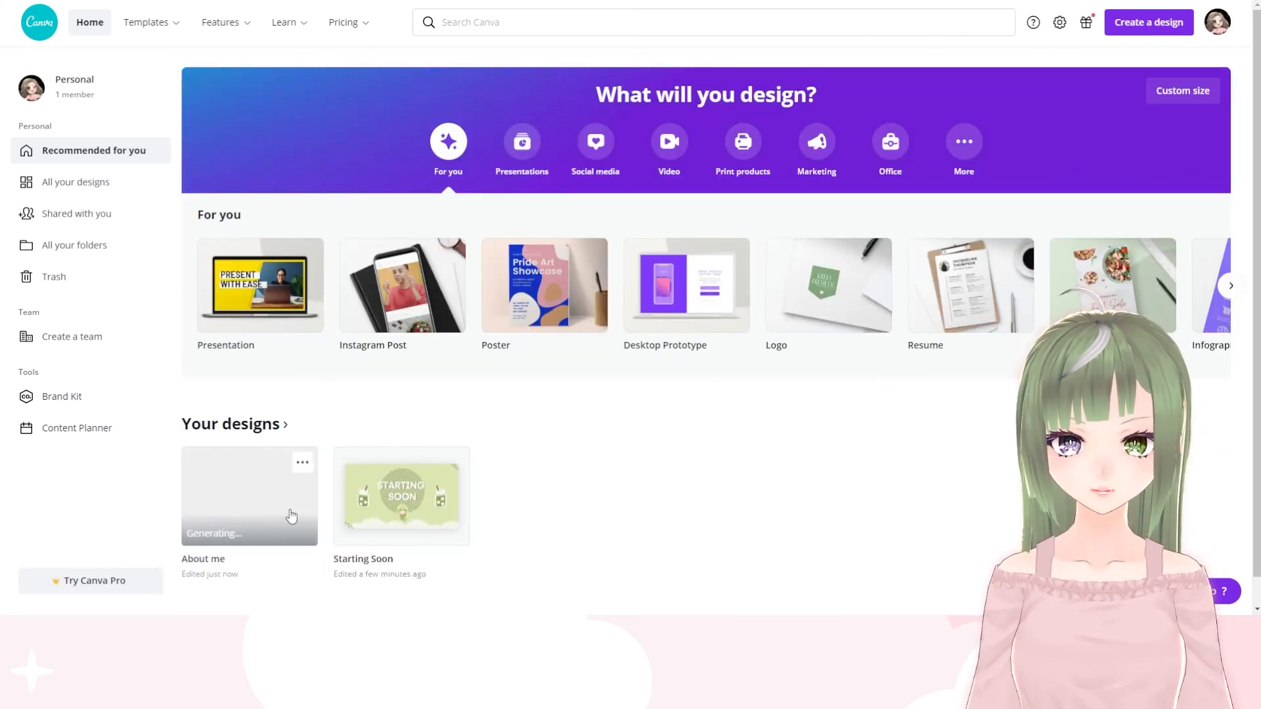
click(412, 513)
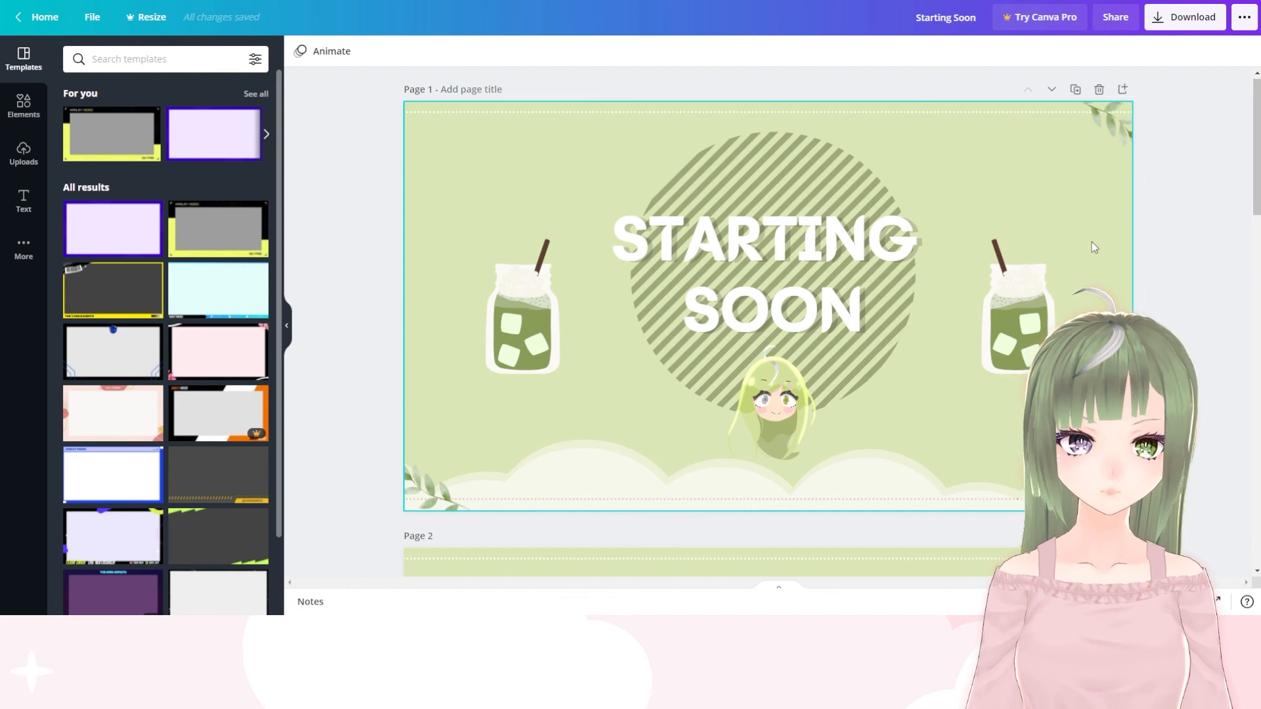
scroll(888, 354, down, 3)
scroll(888, 354, down, 12)
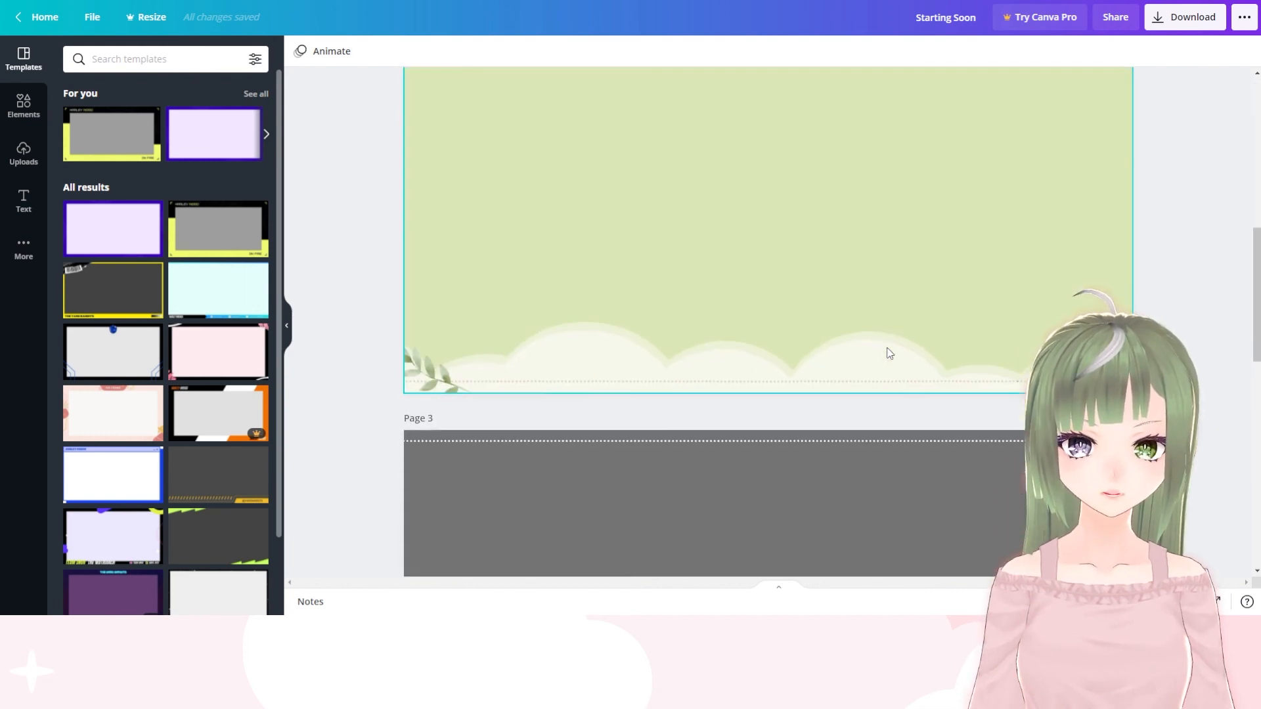
scroll(887, 352, down, 6)
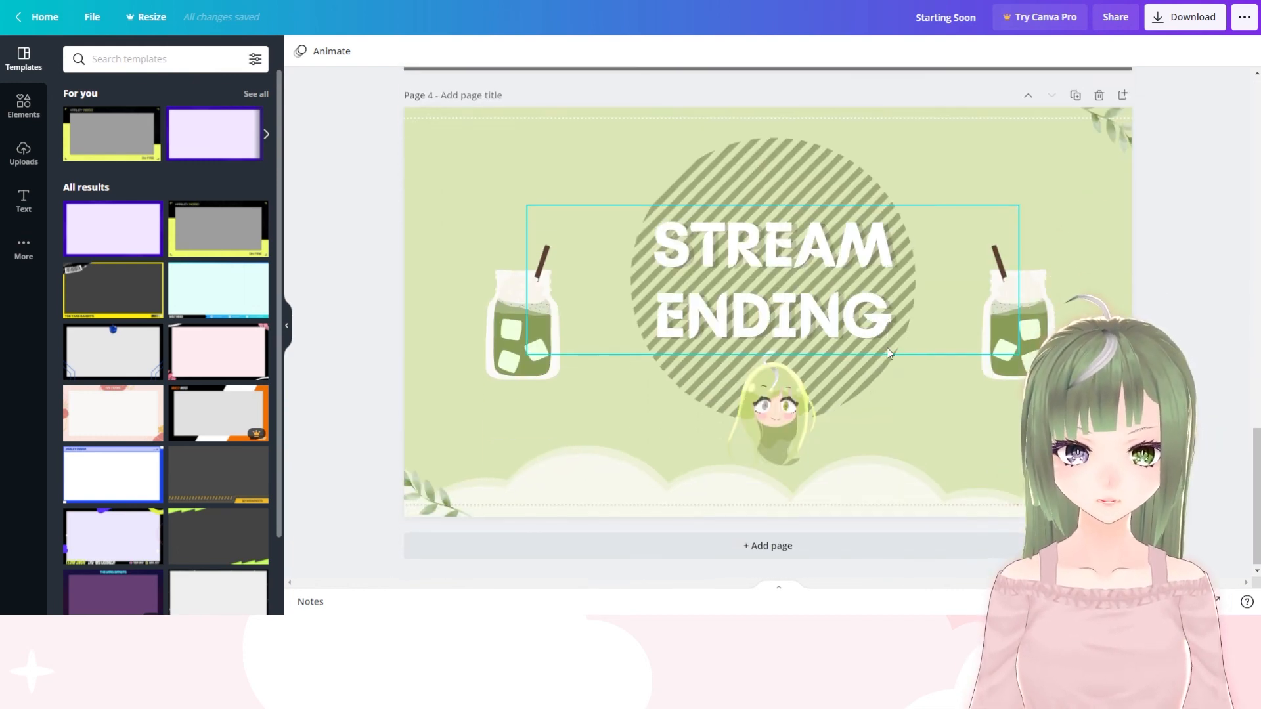
scroll(887, 353, up, 6)
scroll(887, 353, up, 17)
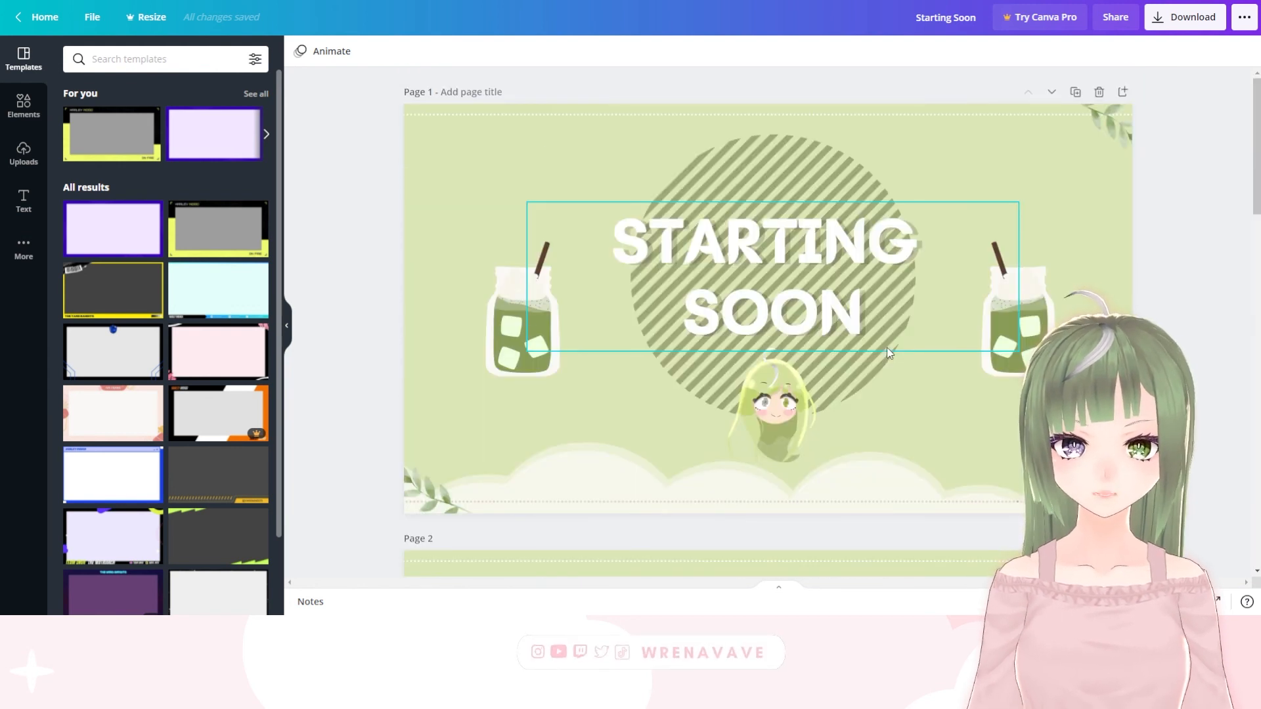